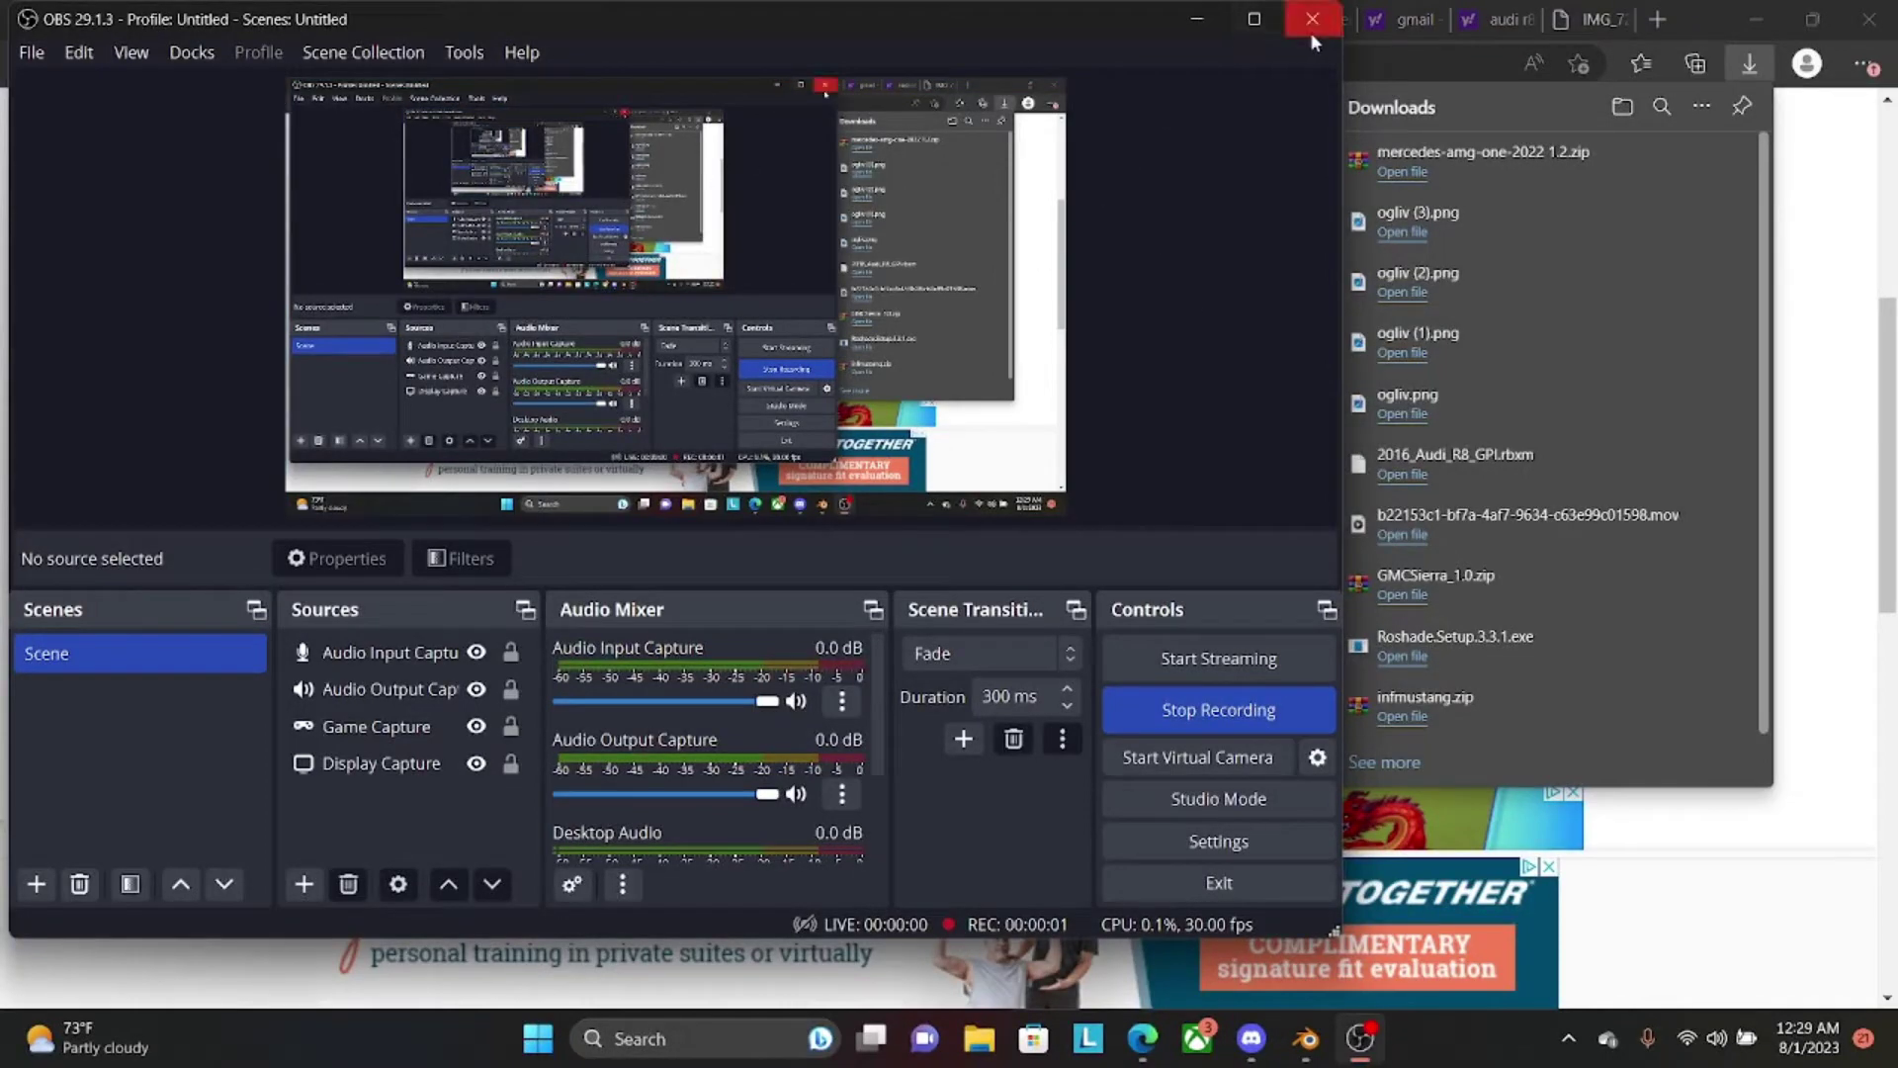
# Keep the OBS recording running and minimize its window to reveal the browser.
pyautogui.click(1312, 21)
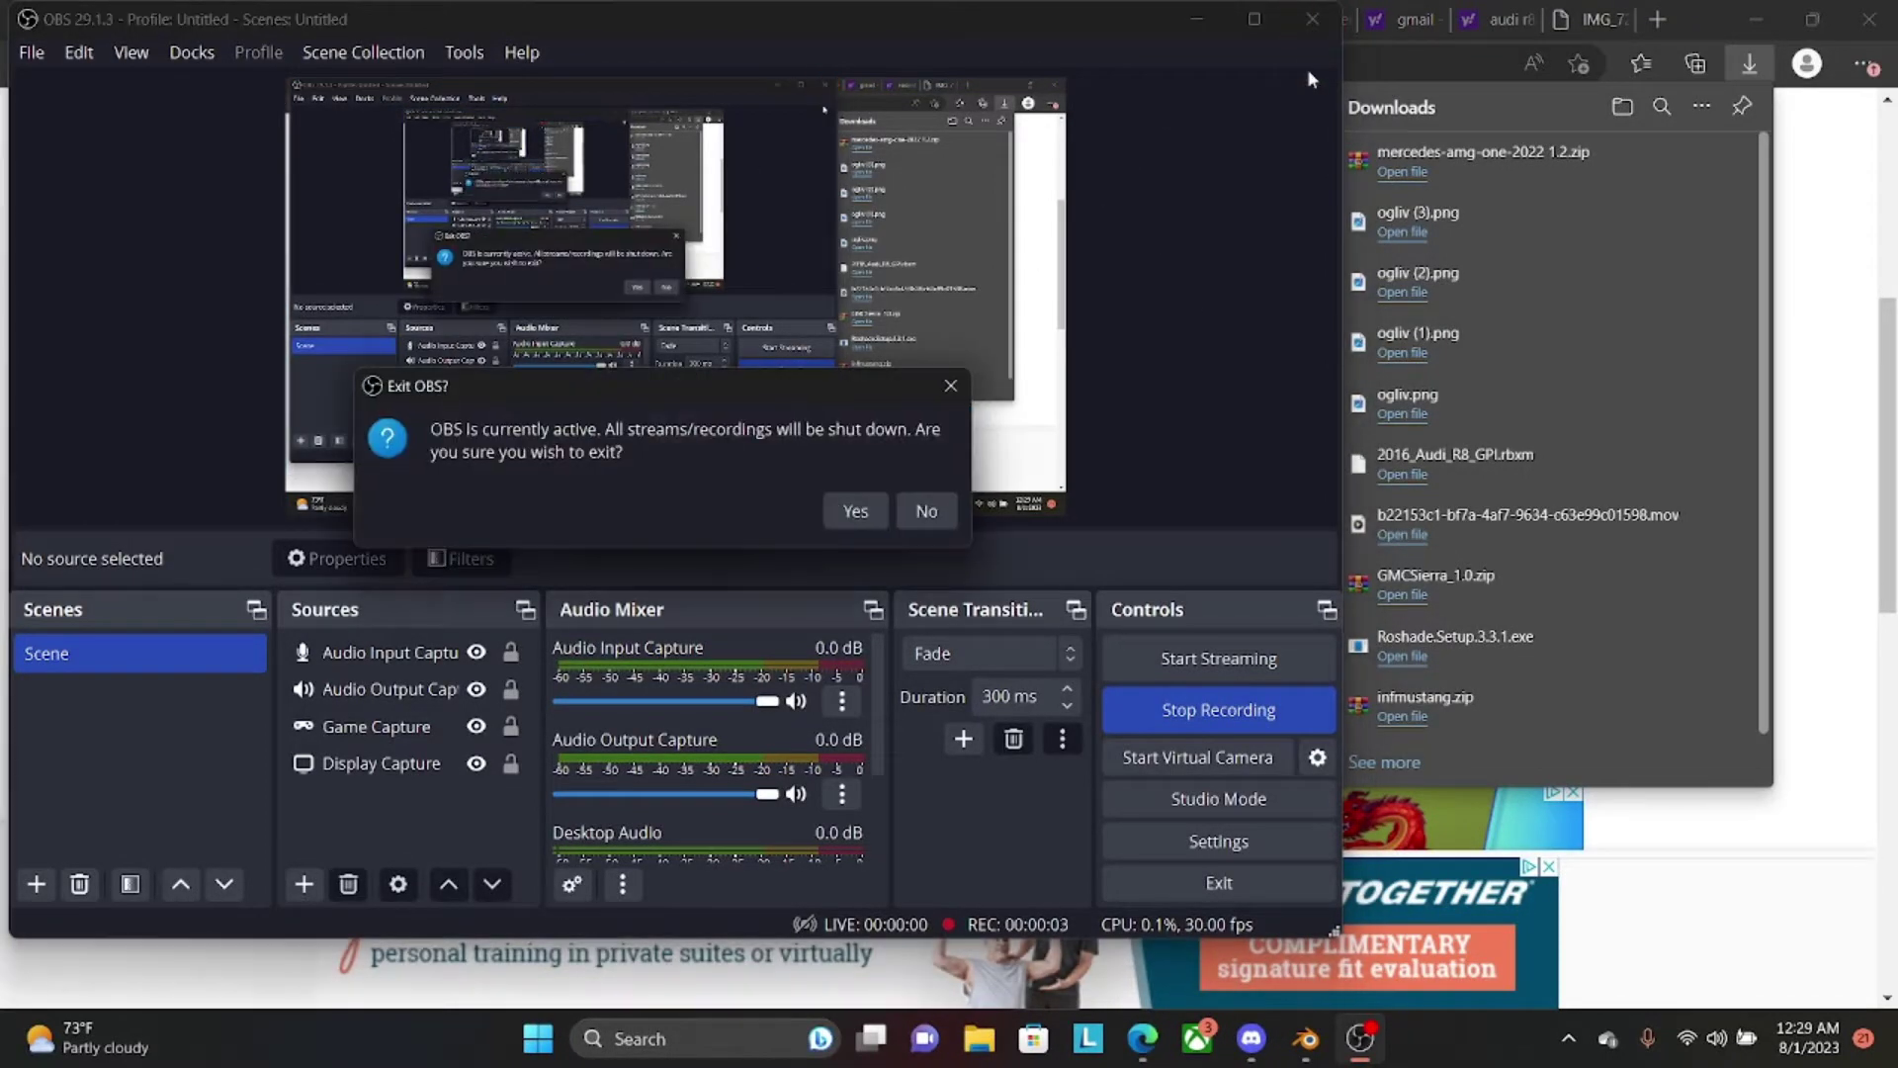
pyautogui.click(951, 386)
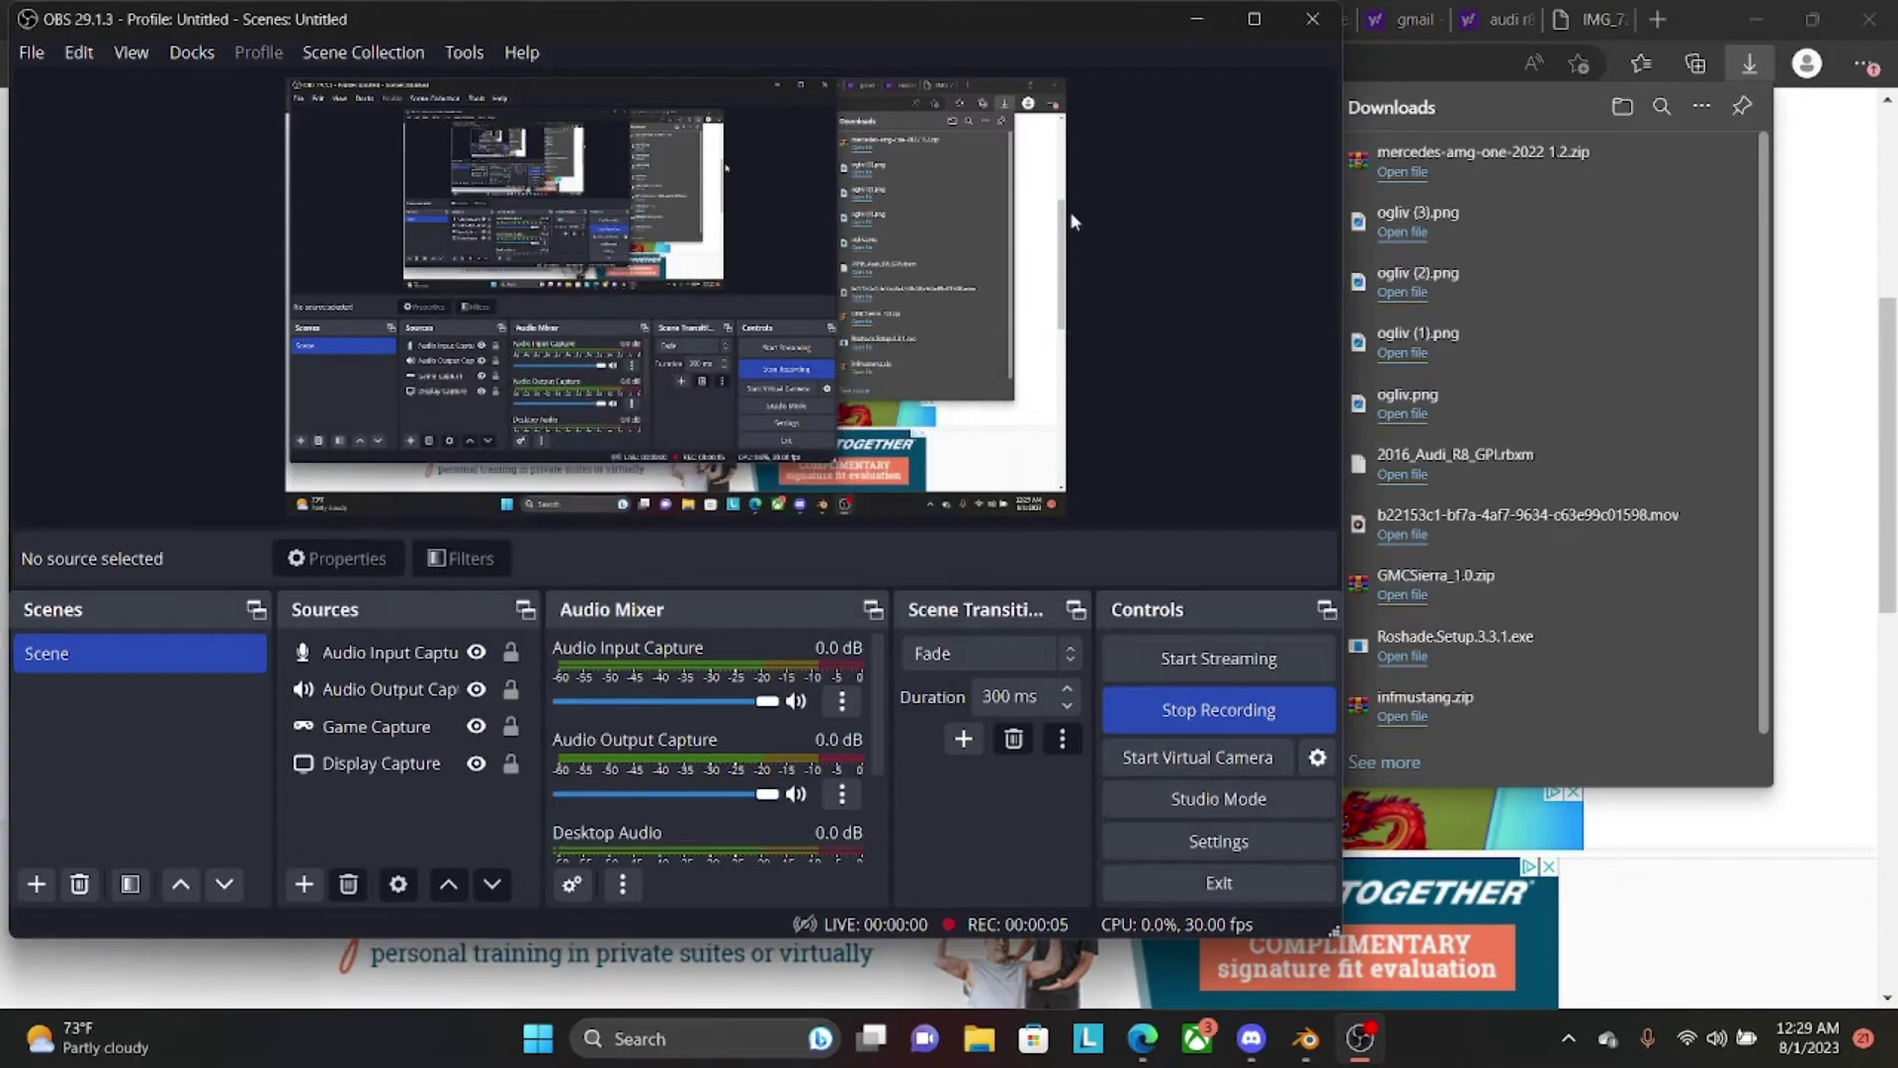
pyautogui.click(1196, 19)
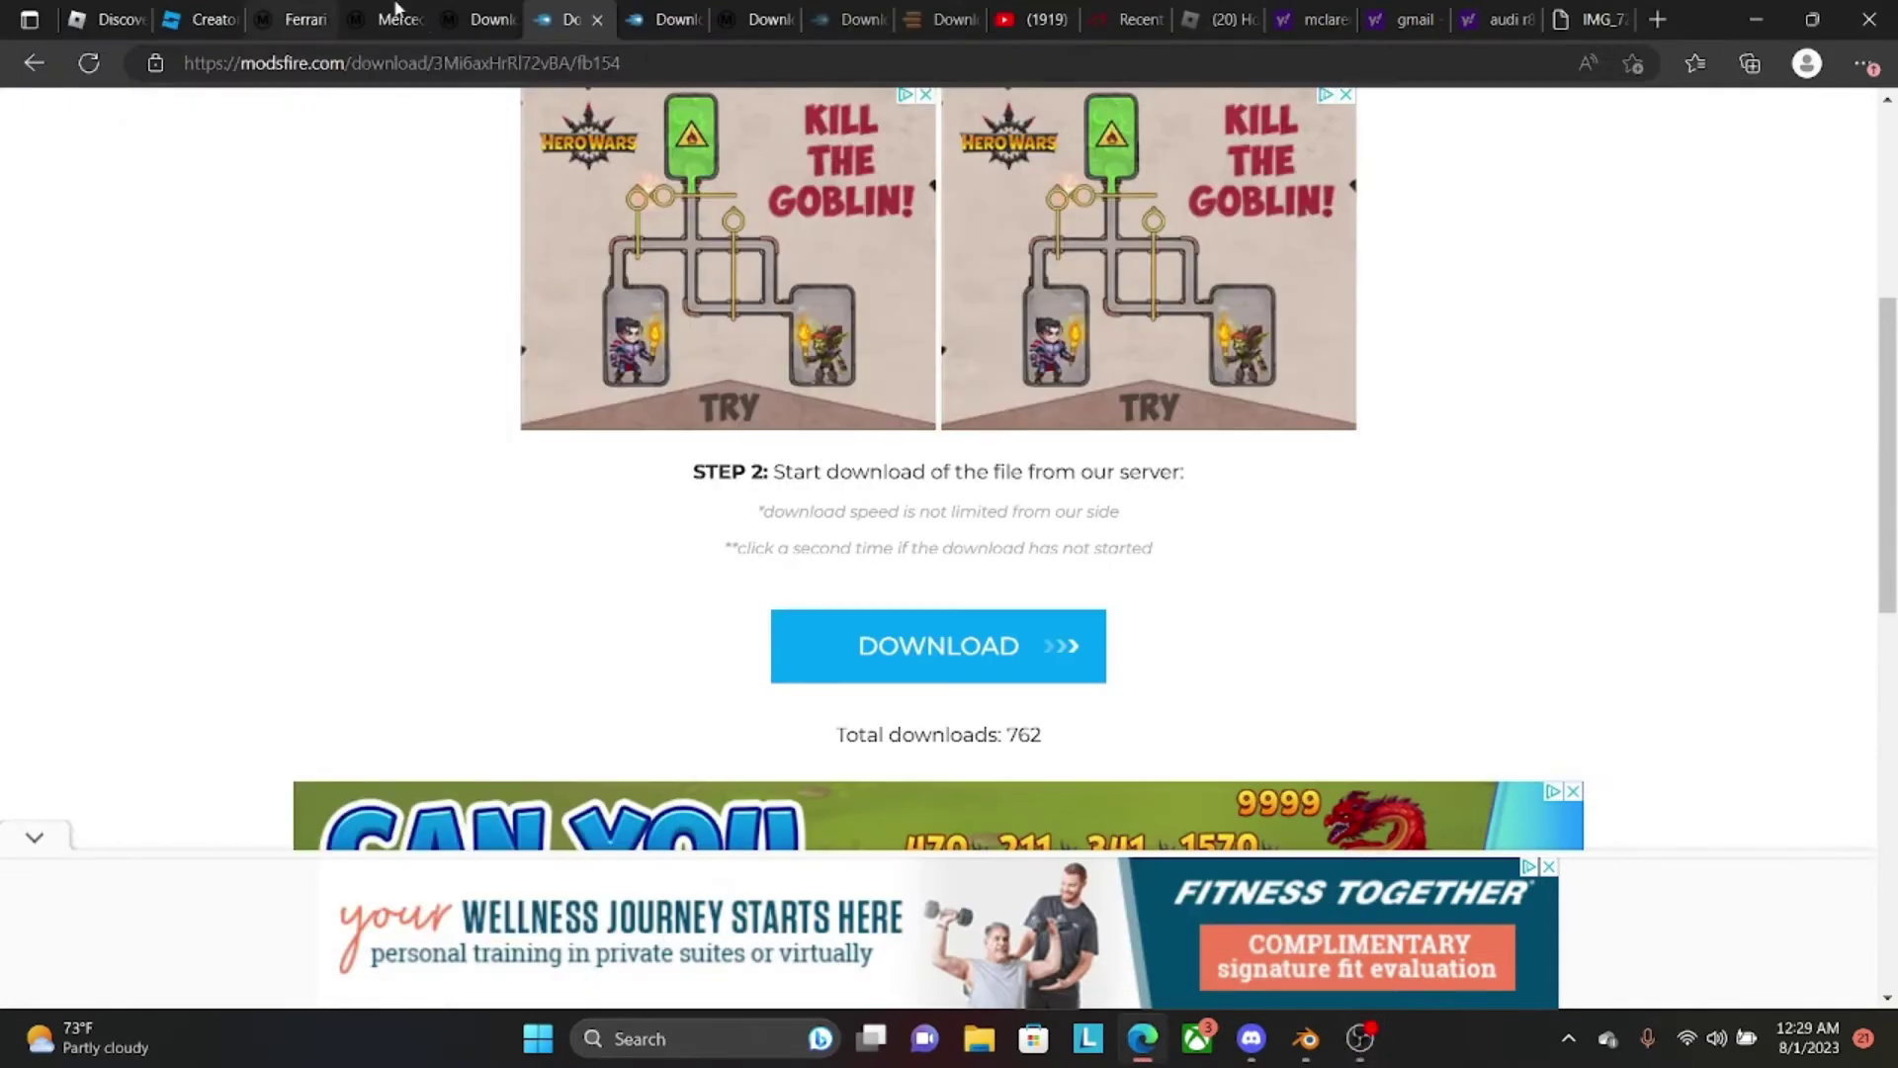
# Open the external download of mercedes-amg-one-2022 1.2.zip from the Mercedes AMG One page on ModLand.
pyautogui.click(480, 19)
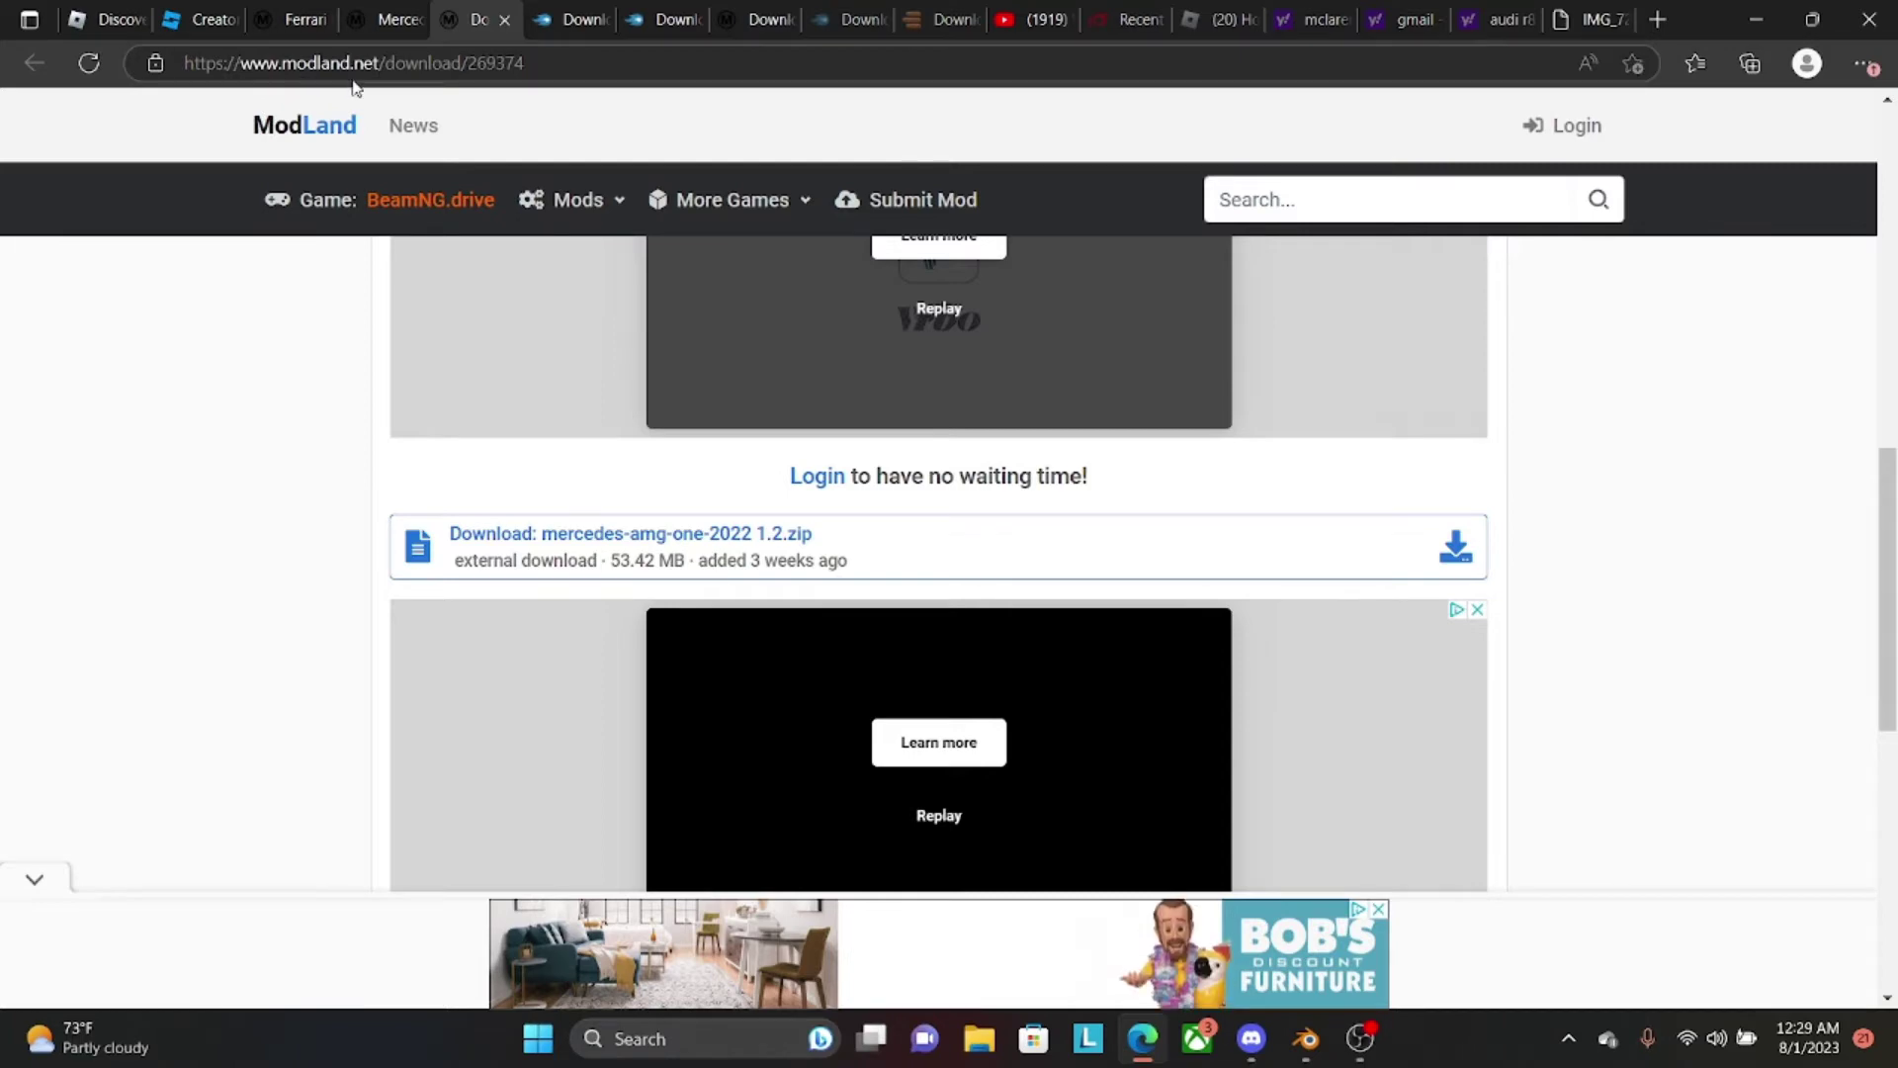
pyautogui.scroll(10, 1008, 560)
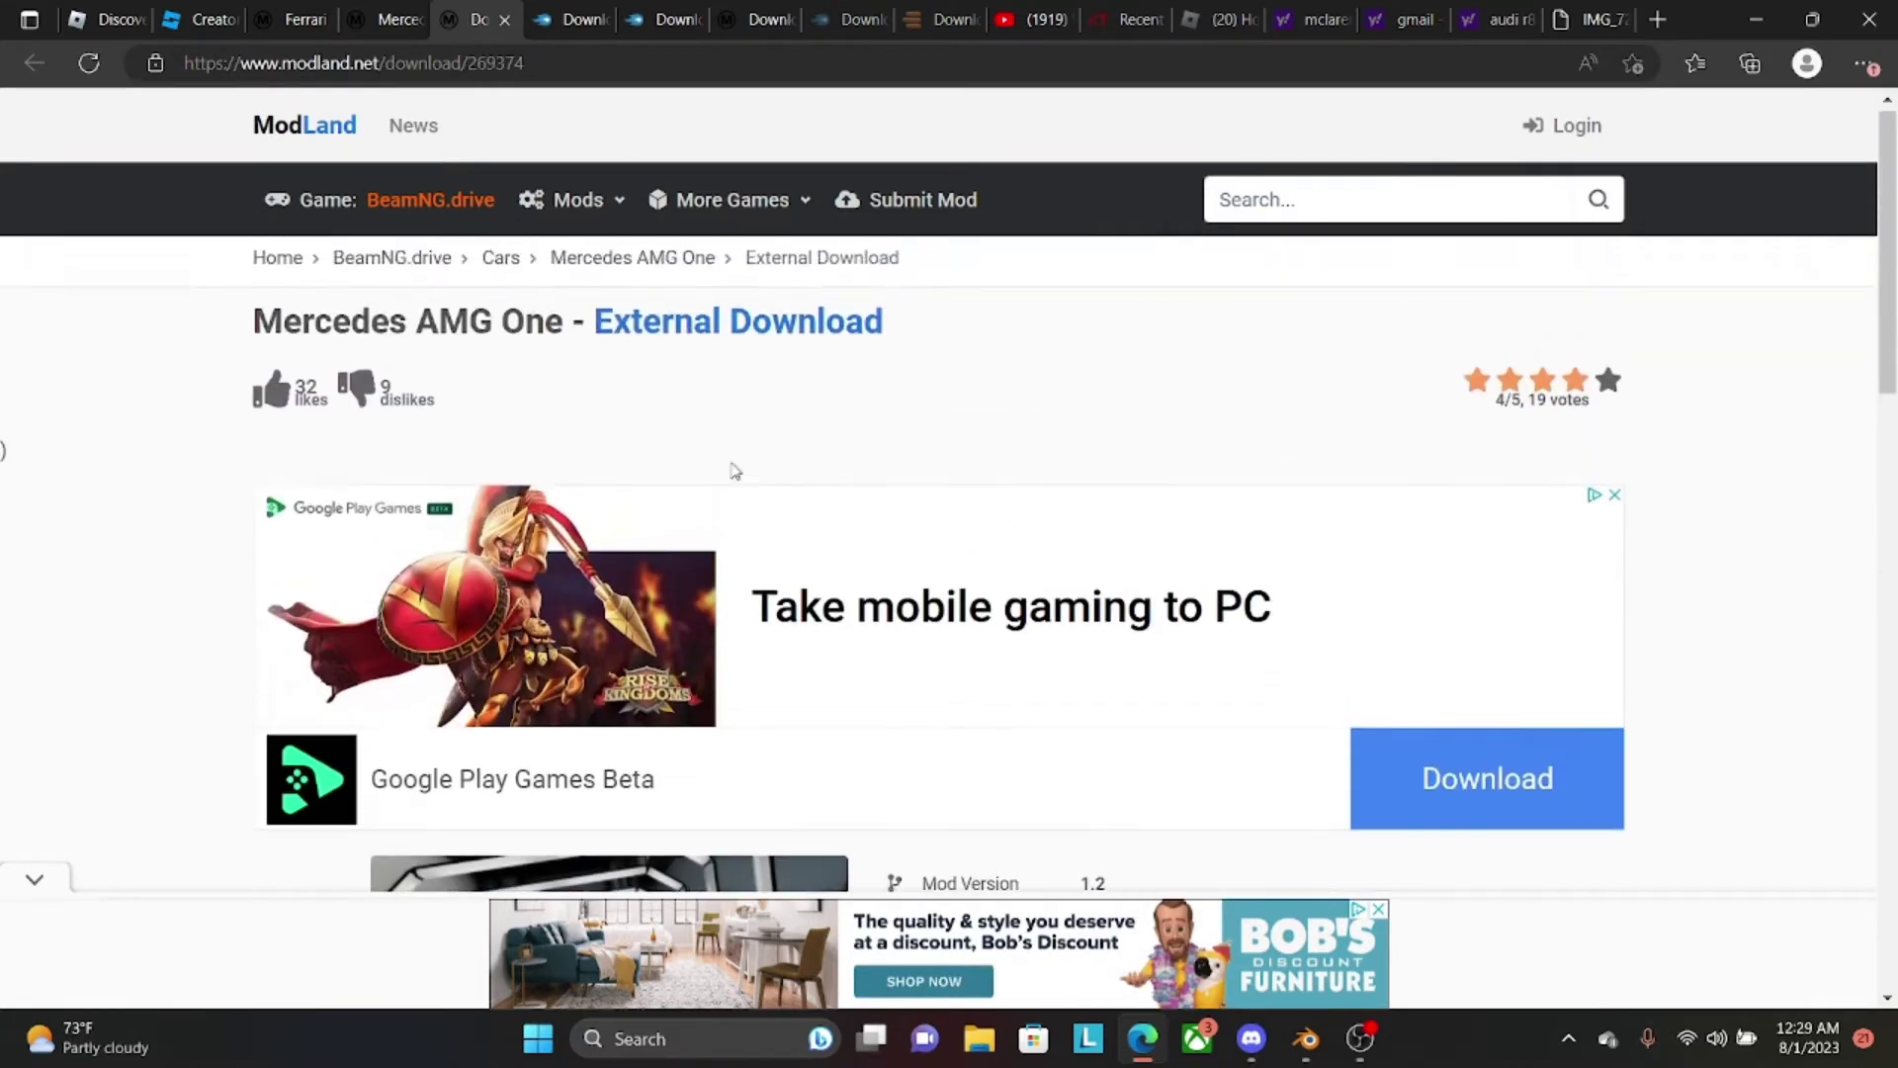
pyautogui.scroll(-7, 881, 473)
pyautogui.scroll(-3, 881, 465)
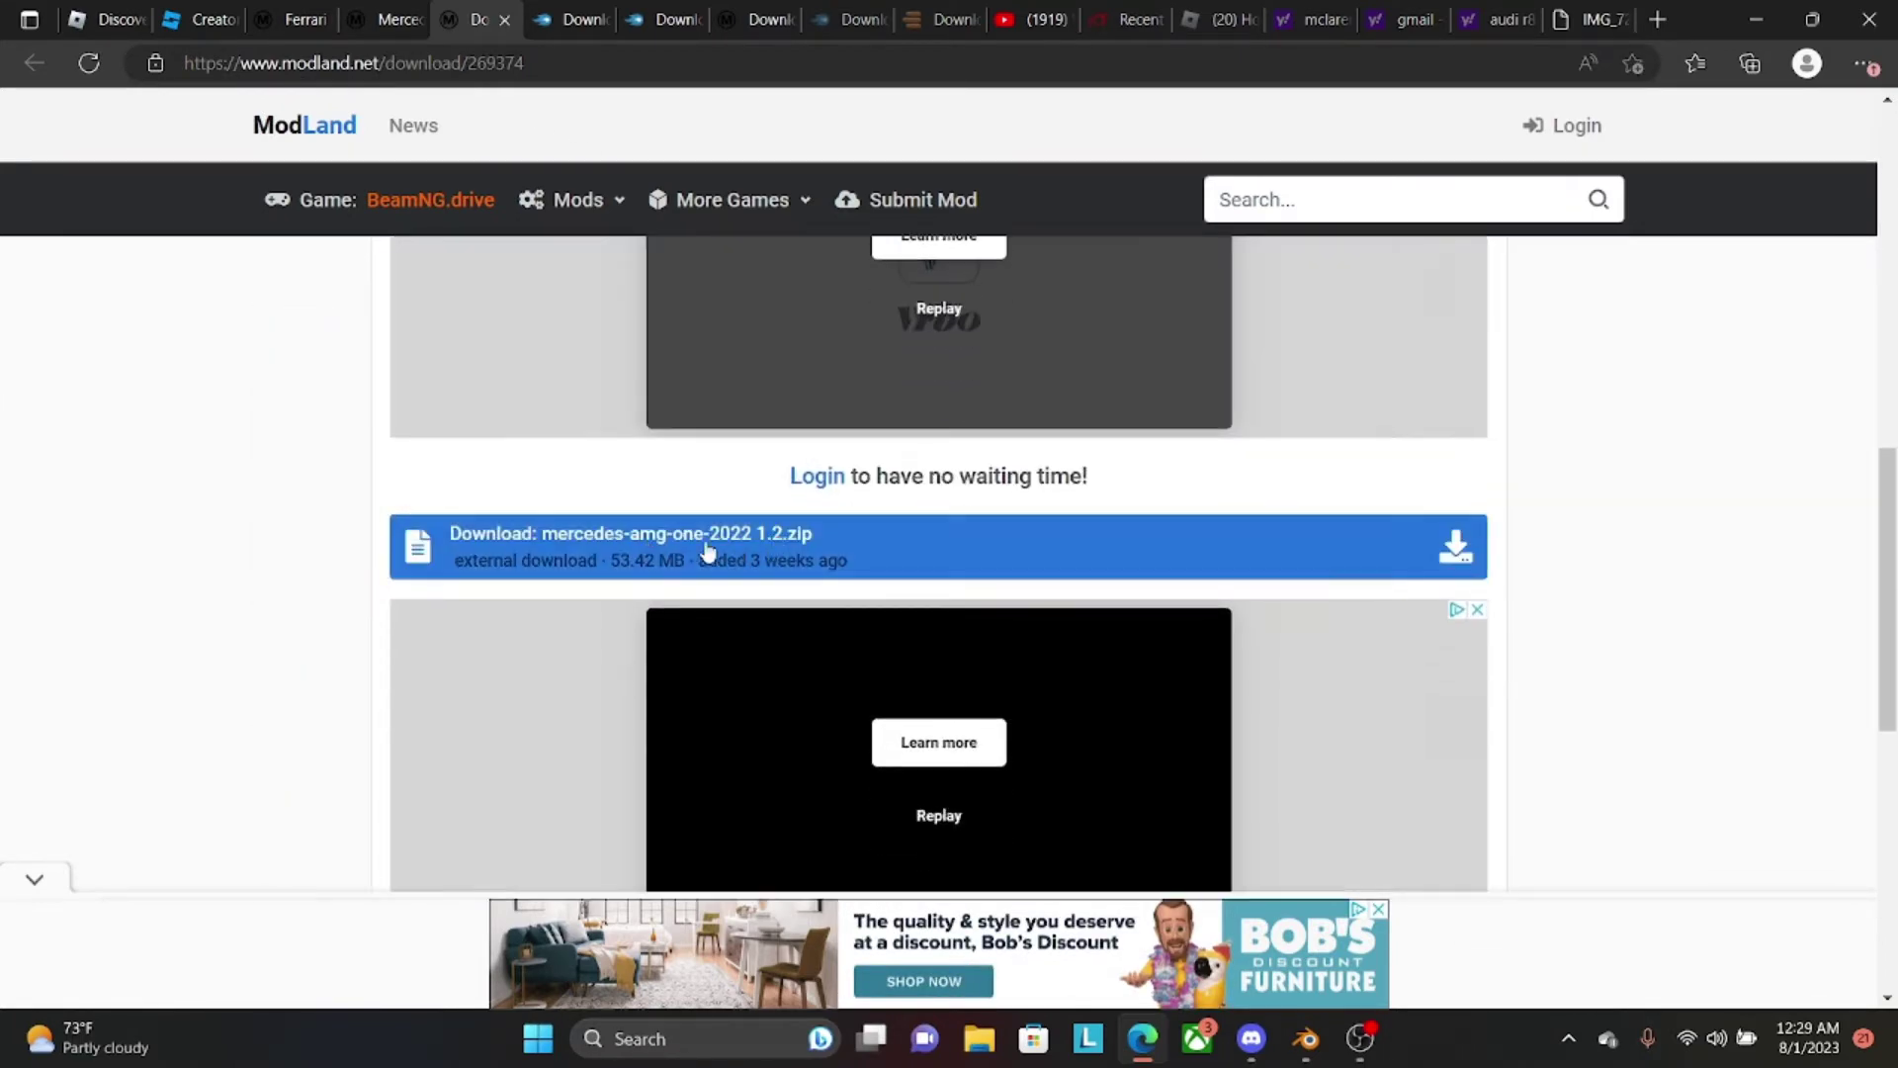
pyautogui.click(818, 554)
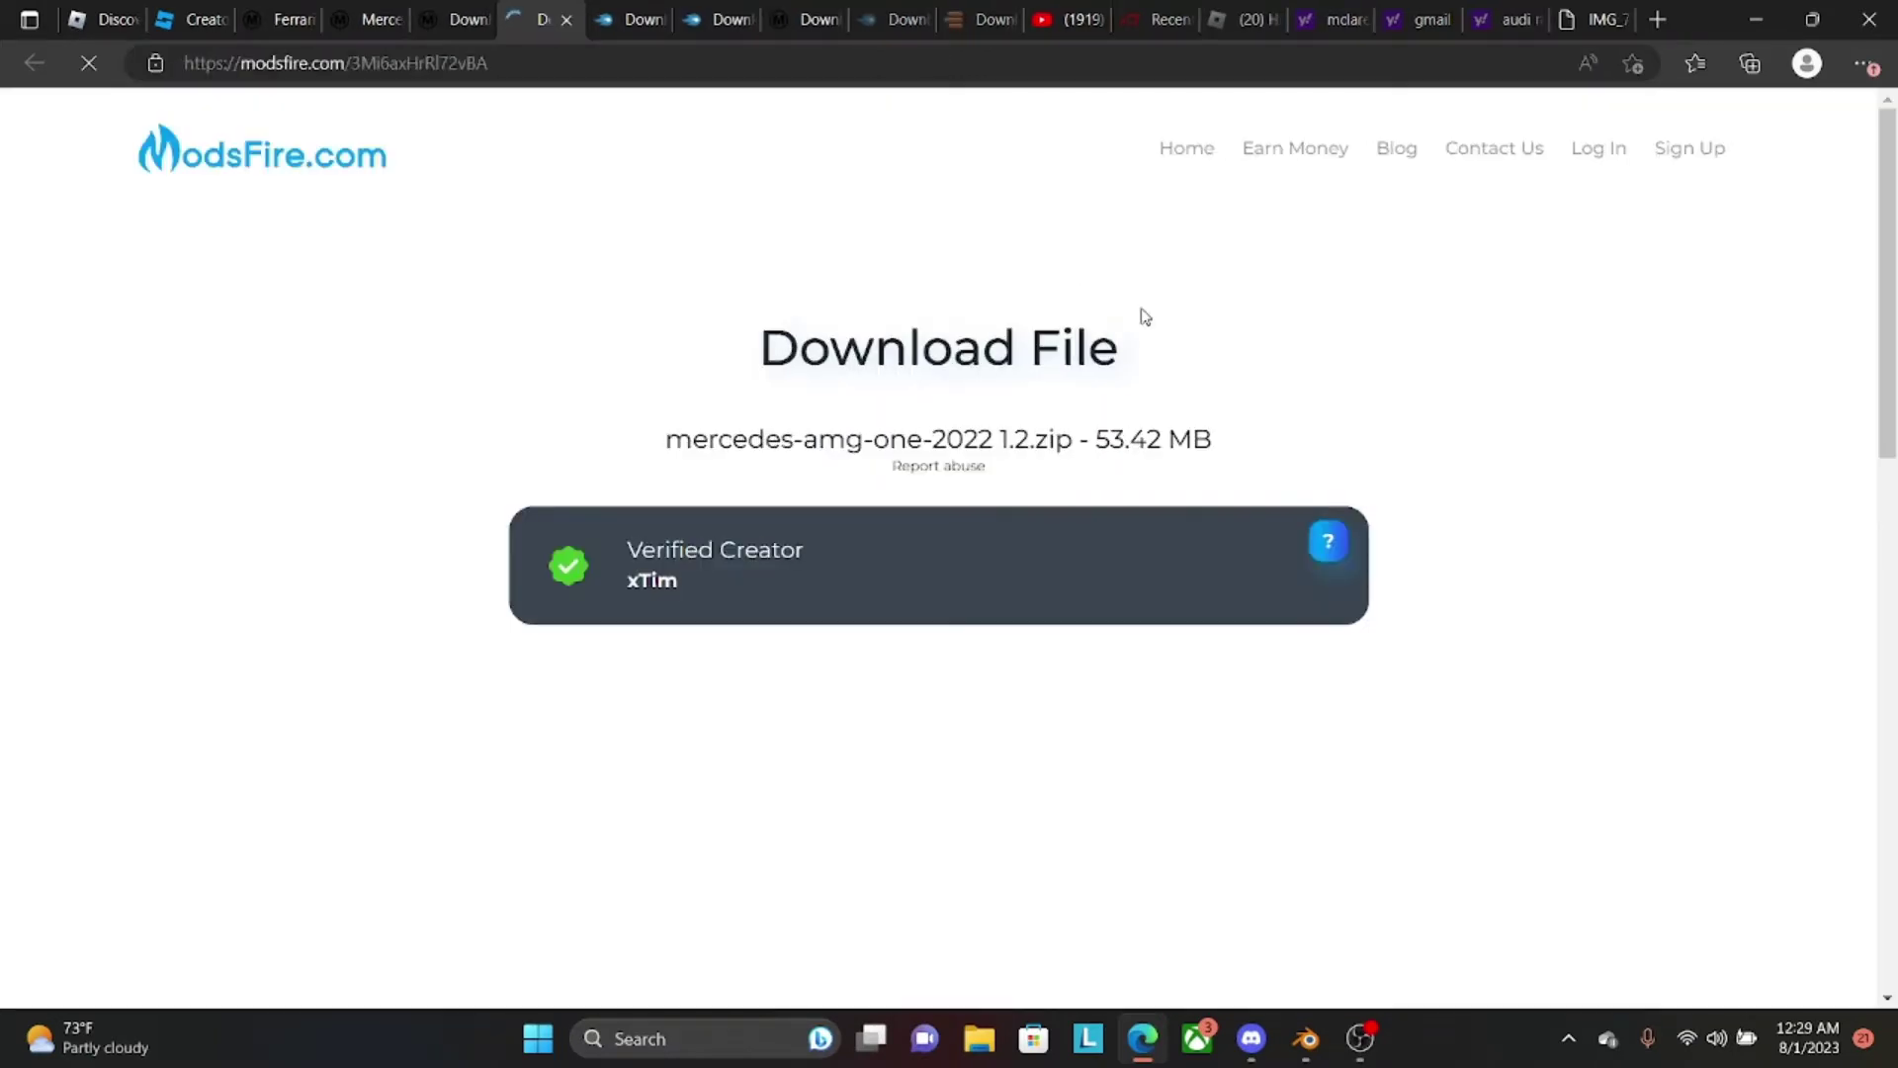
# Generate the ModsFire link for mercedes-amg-one-2022 1.2.zip and start its download, closing the advertising page that opens.
pyautogui.scroll(-4, 1141, 313)
pyautogui.click(826, 759)
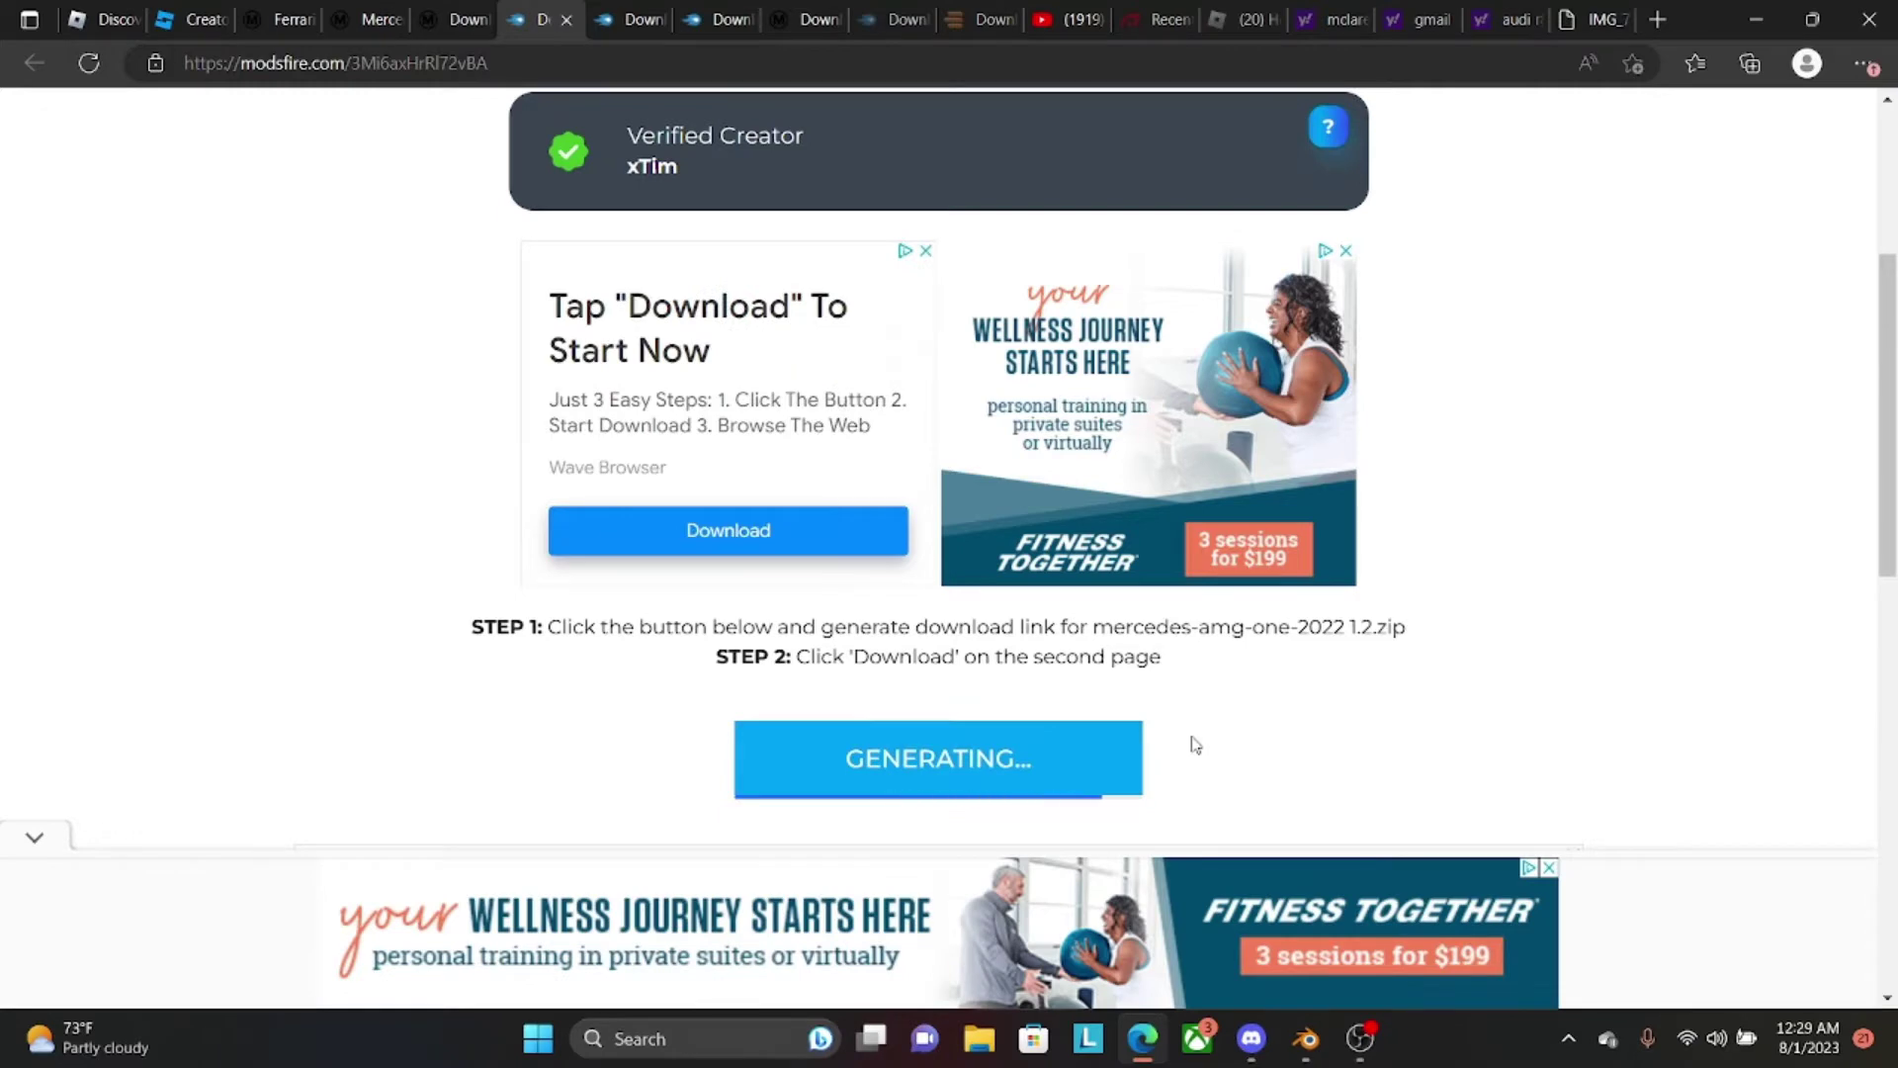
pyautogui.click(1016, 765)
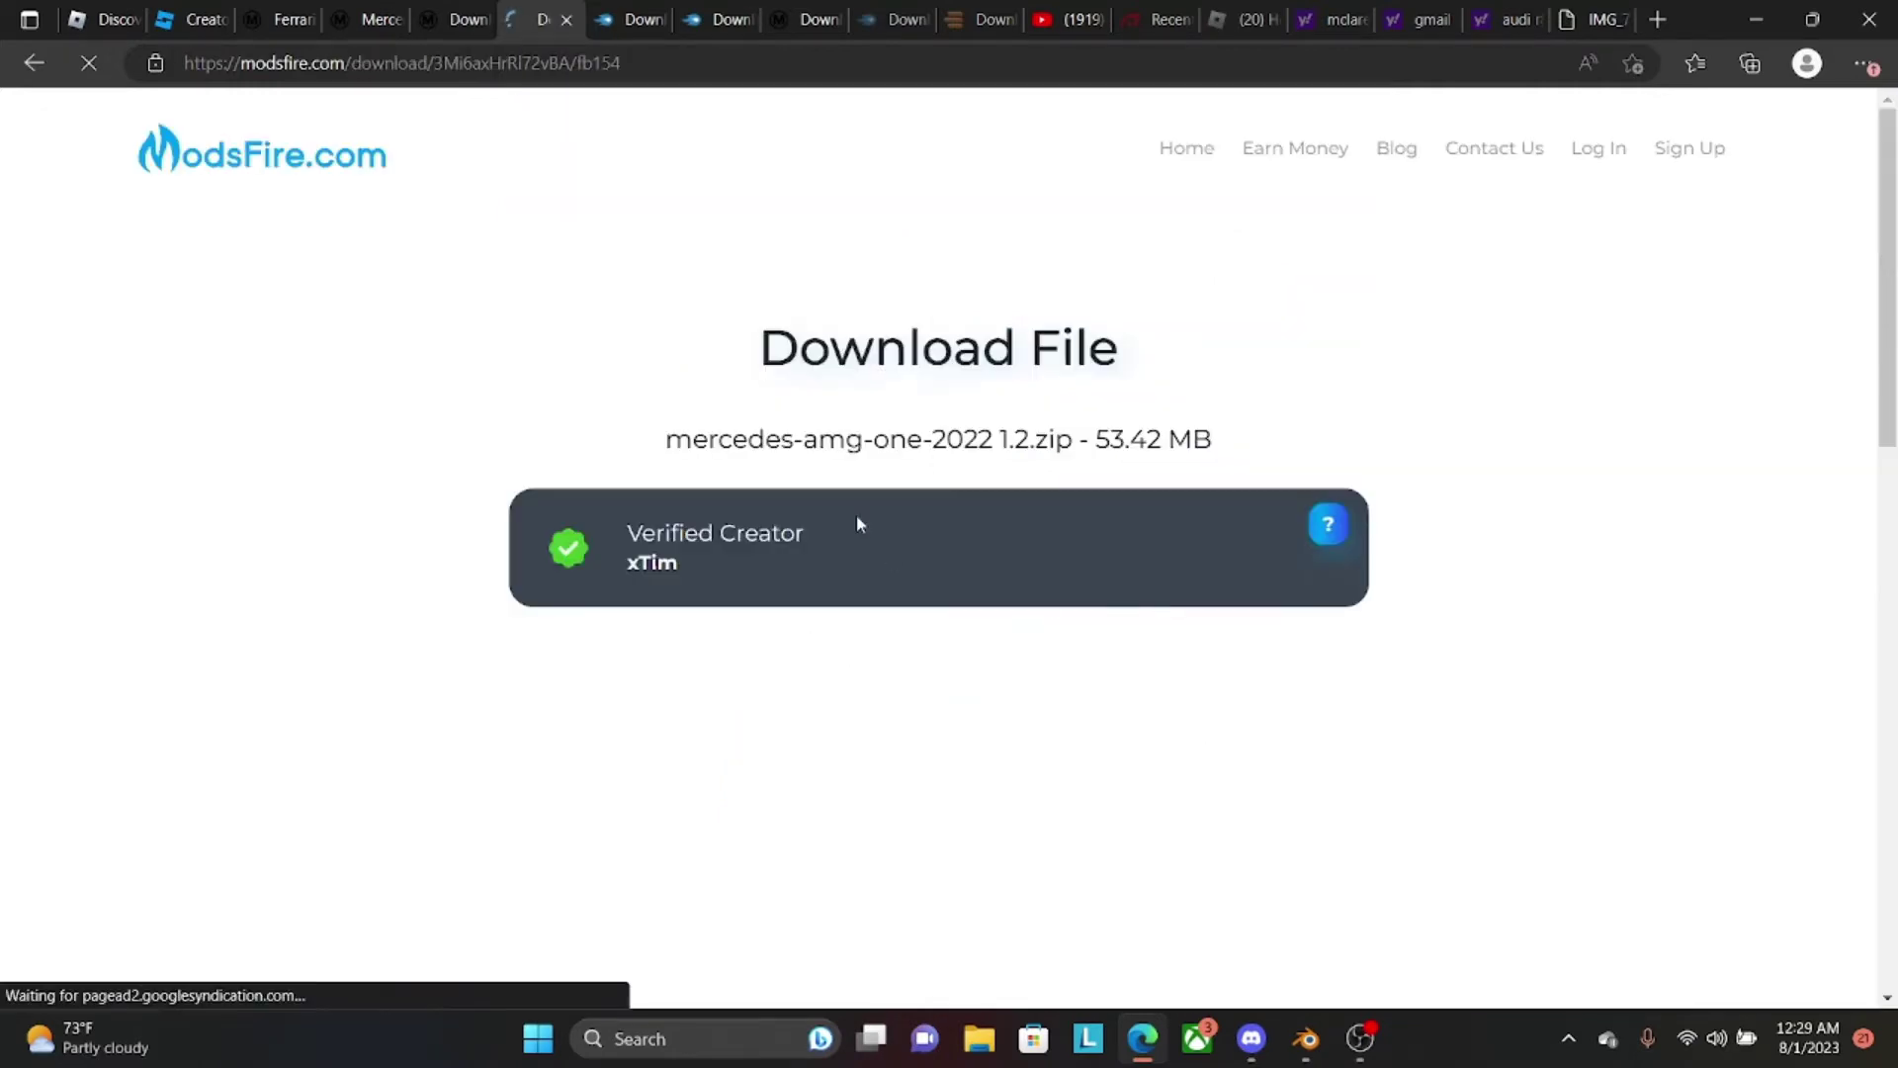
pyautogui.scroll(-7, 1255, 656)
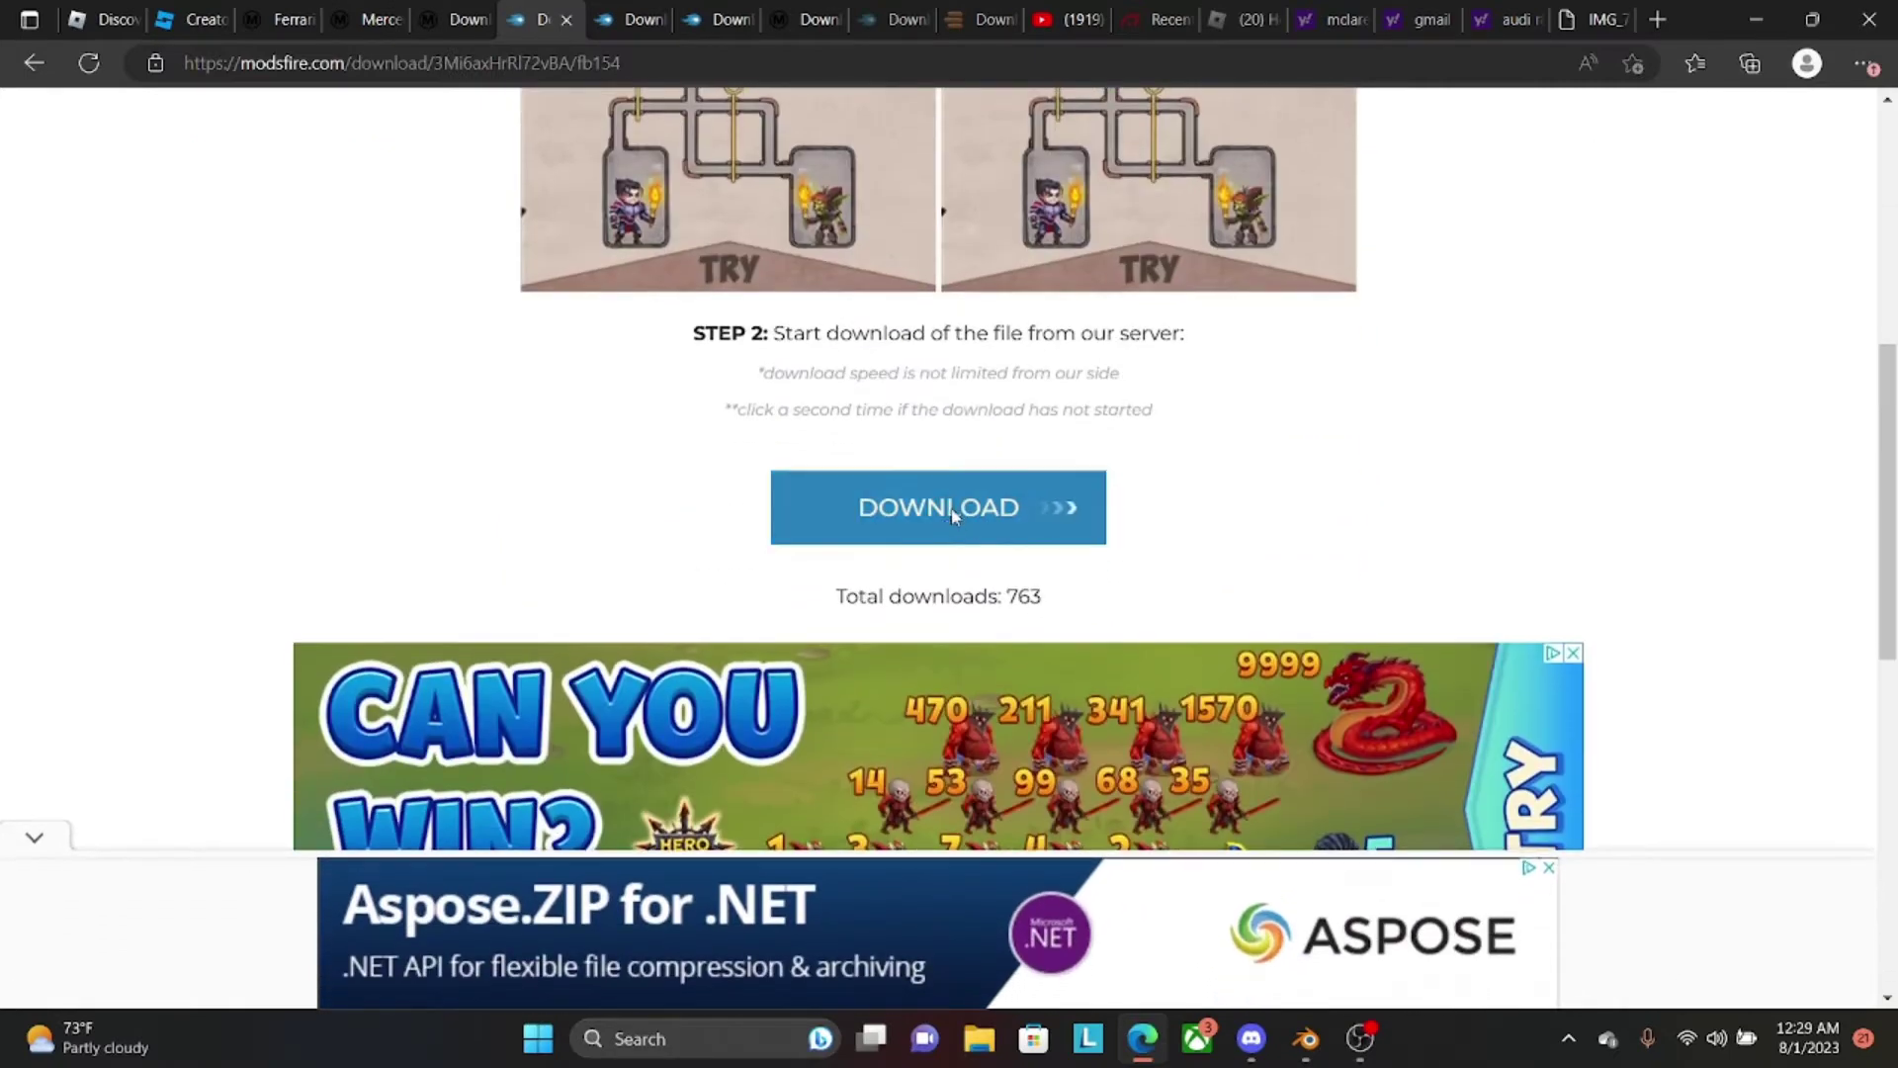
pyautogui.click(952, 515)
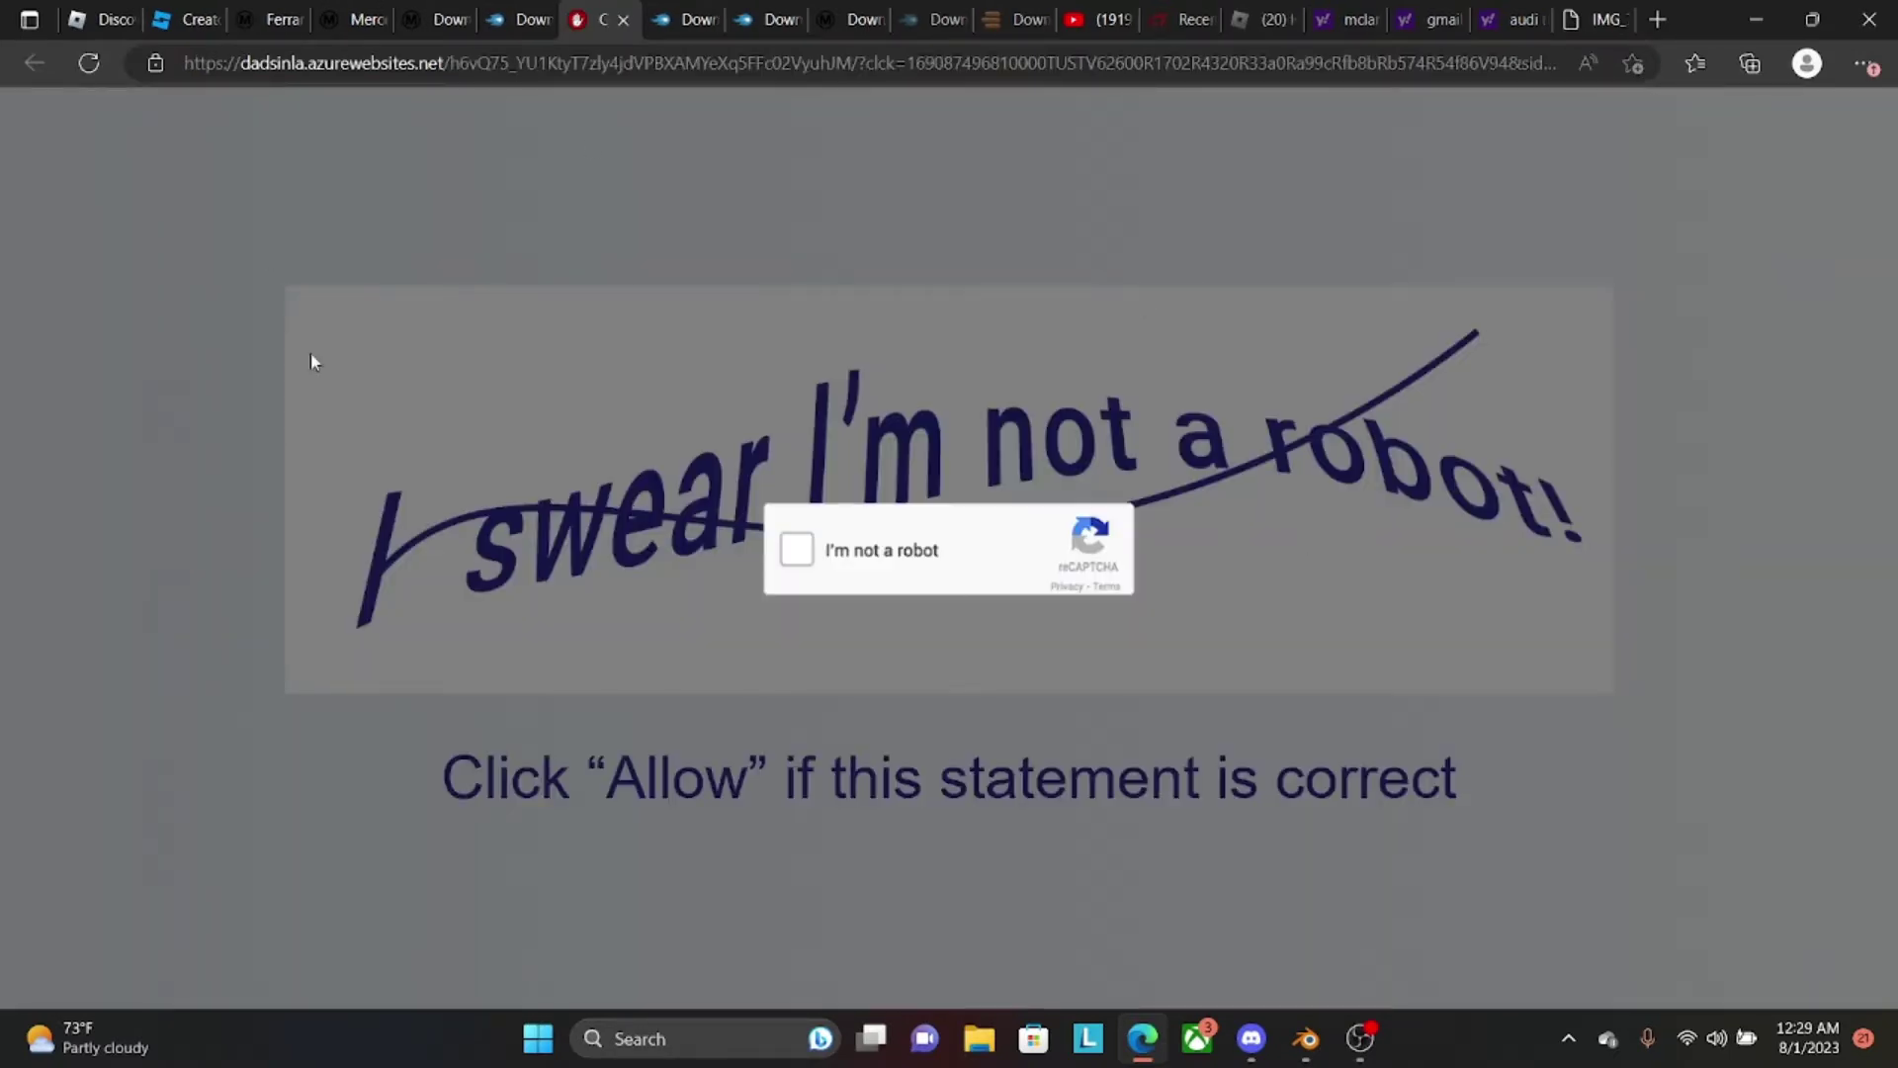
pyautogui.click(623, 19)
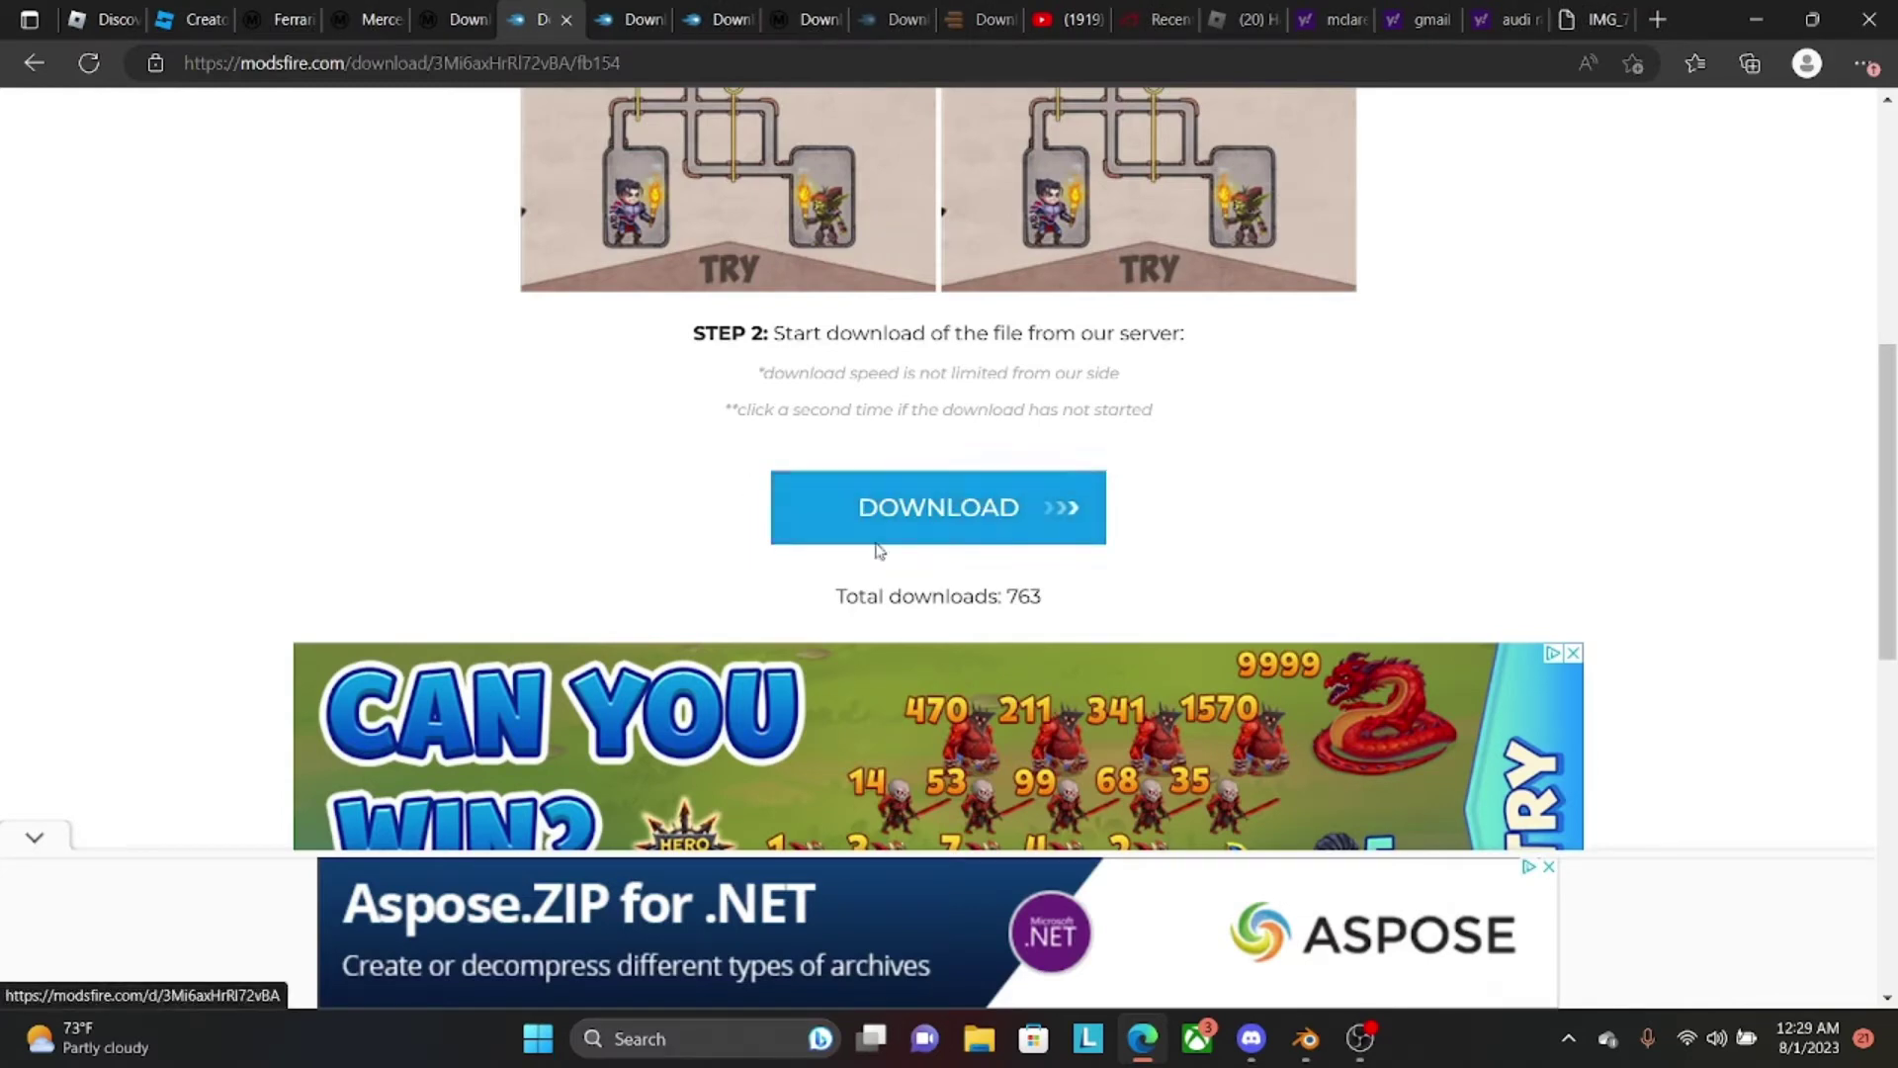
# Open mercedes-amg-one-2022 1.2.zip from the browser's downloads in WinRAR and dismiss the licence reminder.
pyautogui.click(1866, 66)
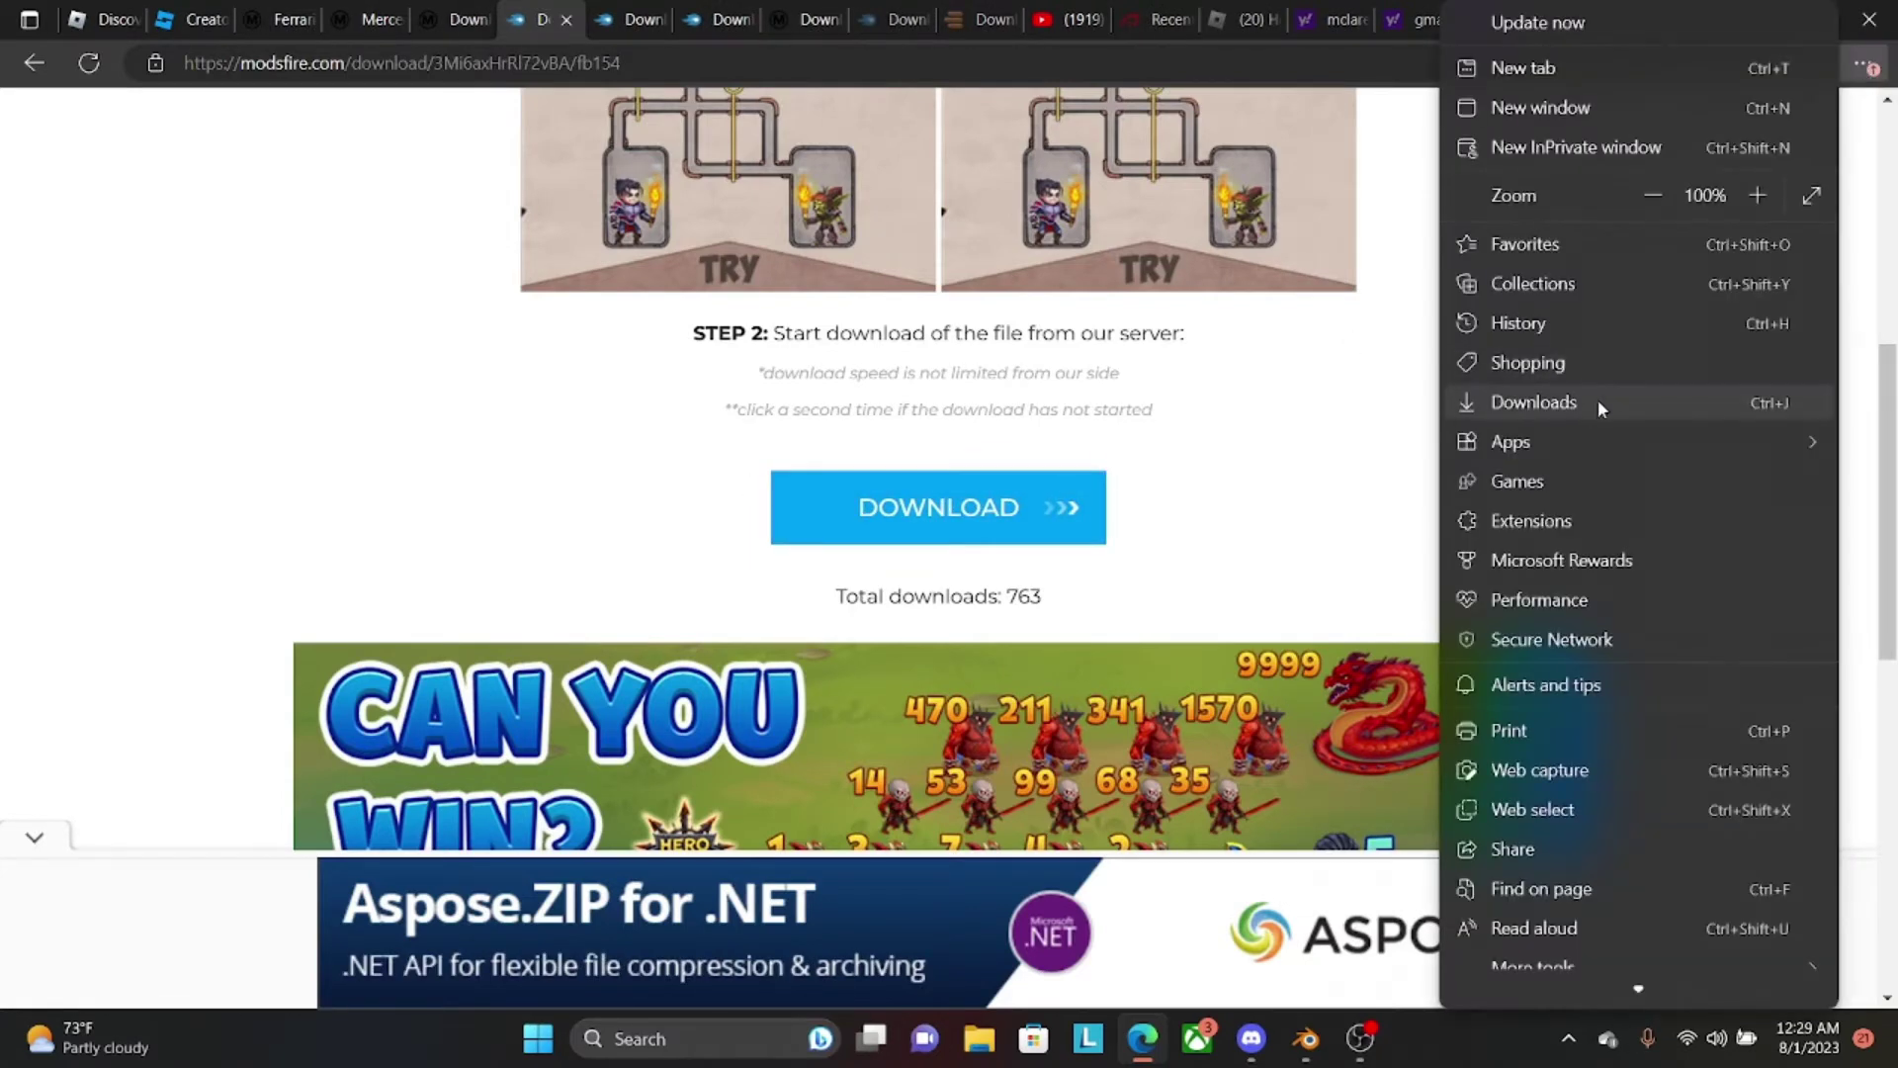
pyautogui.click(1598, 405)
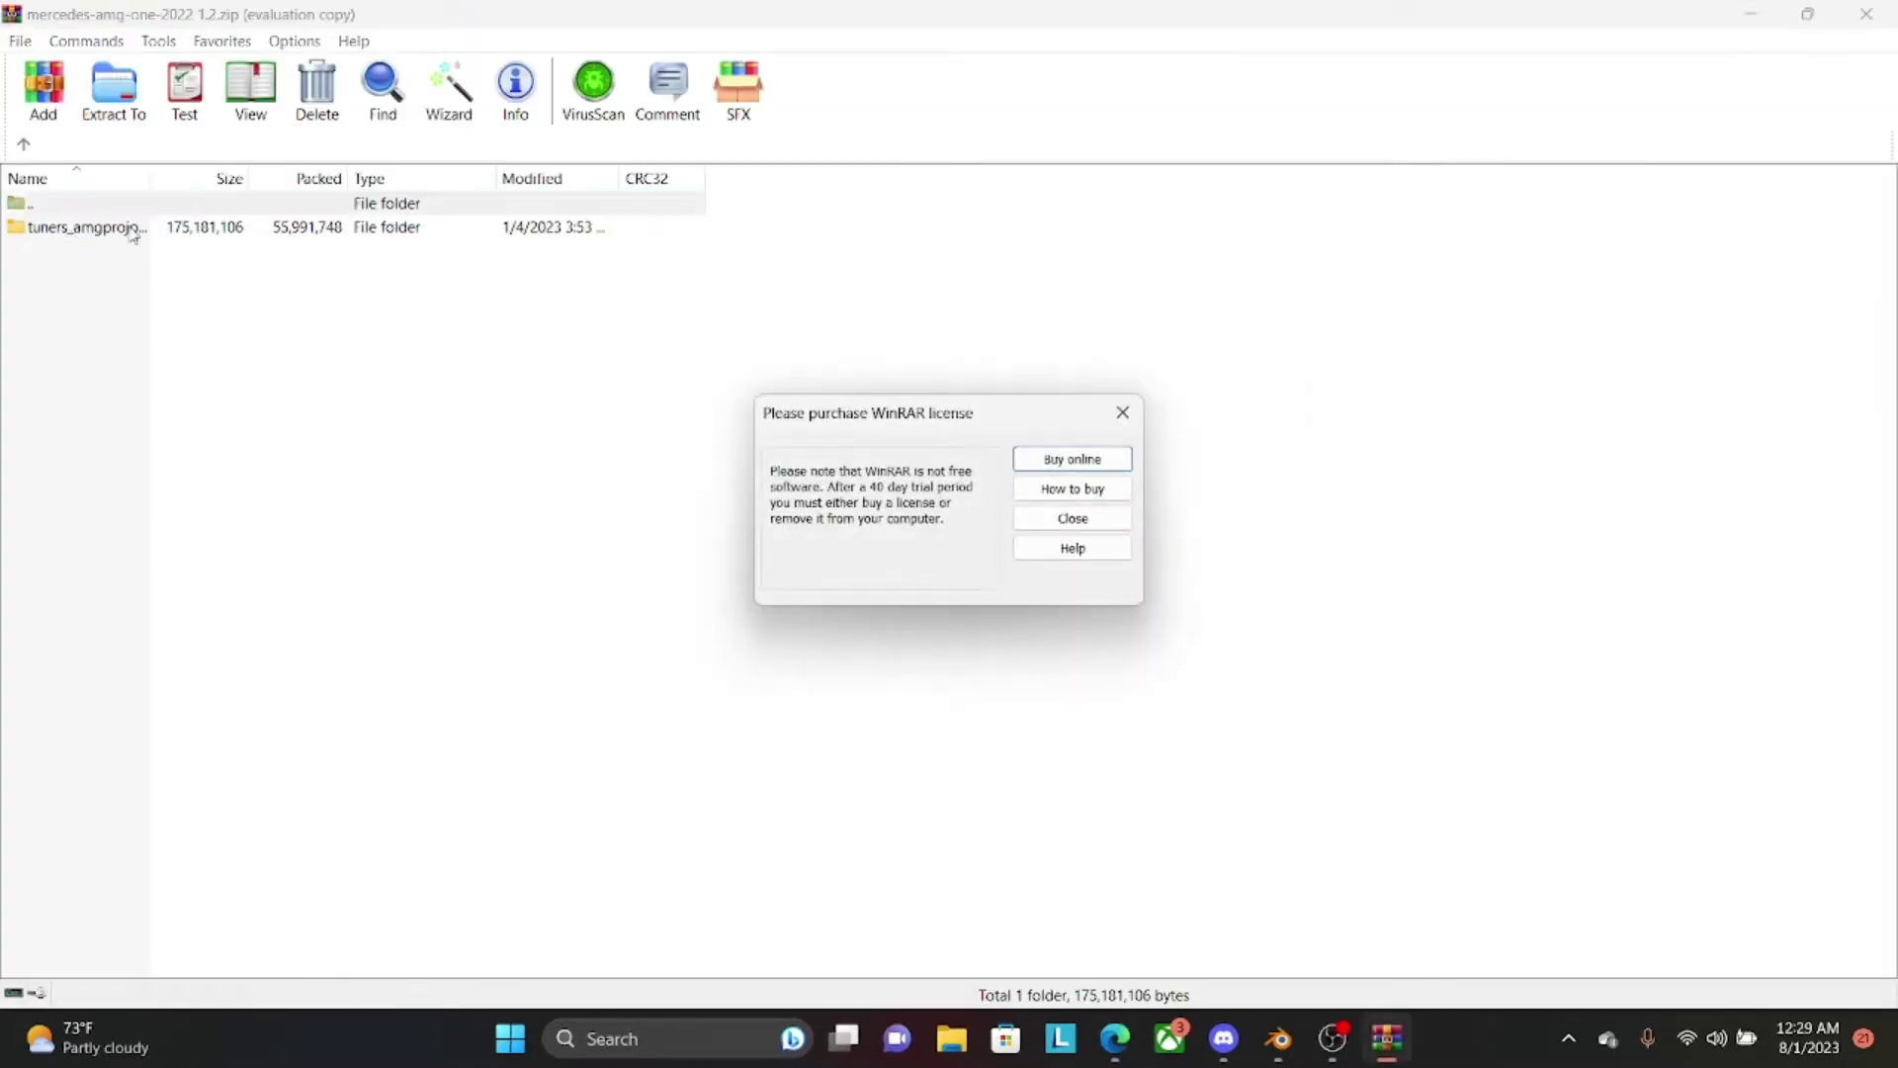
pyautogui.click(1123, 412)
# Extract the archive's tuners_amgprojone folder to the Desktop and close the archive.
pyautogui.click(110, 227)
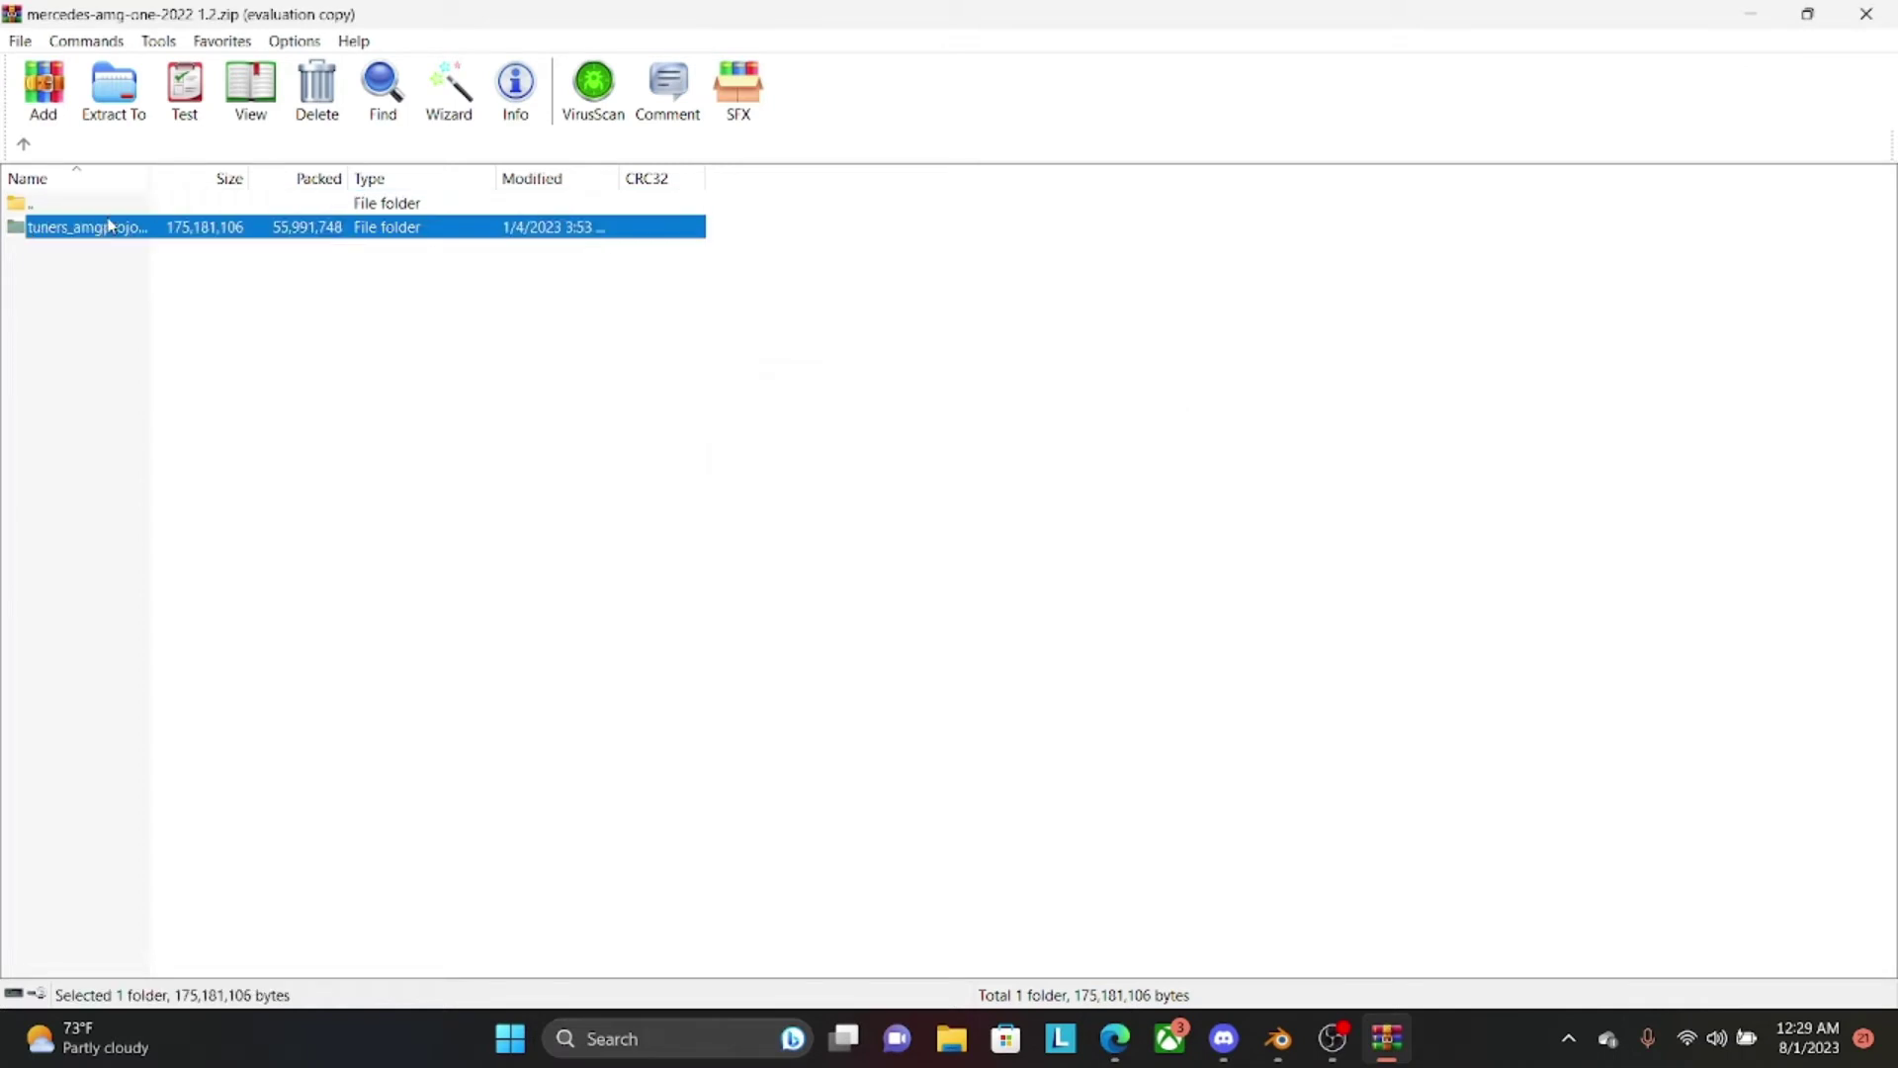
pyautogui.click(115, 91)
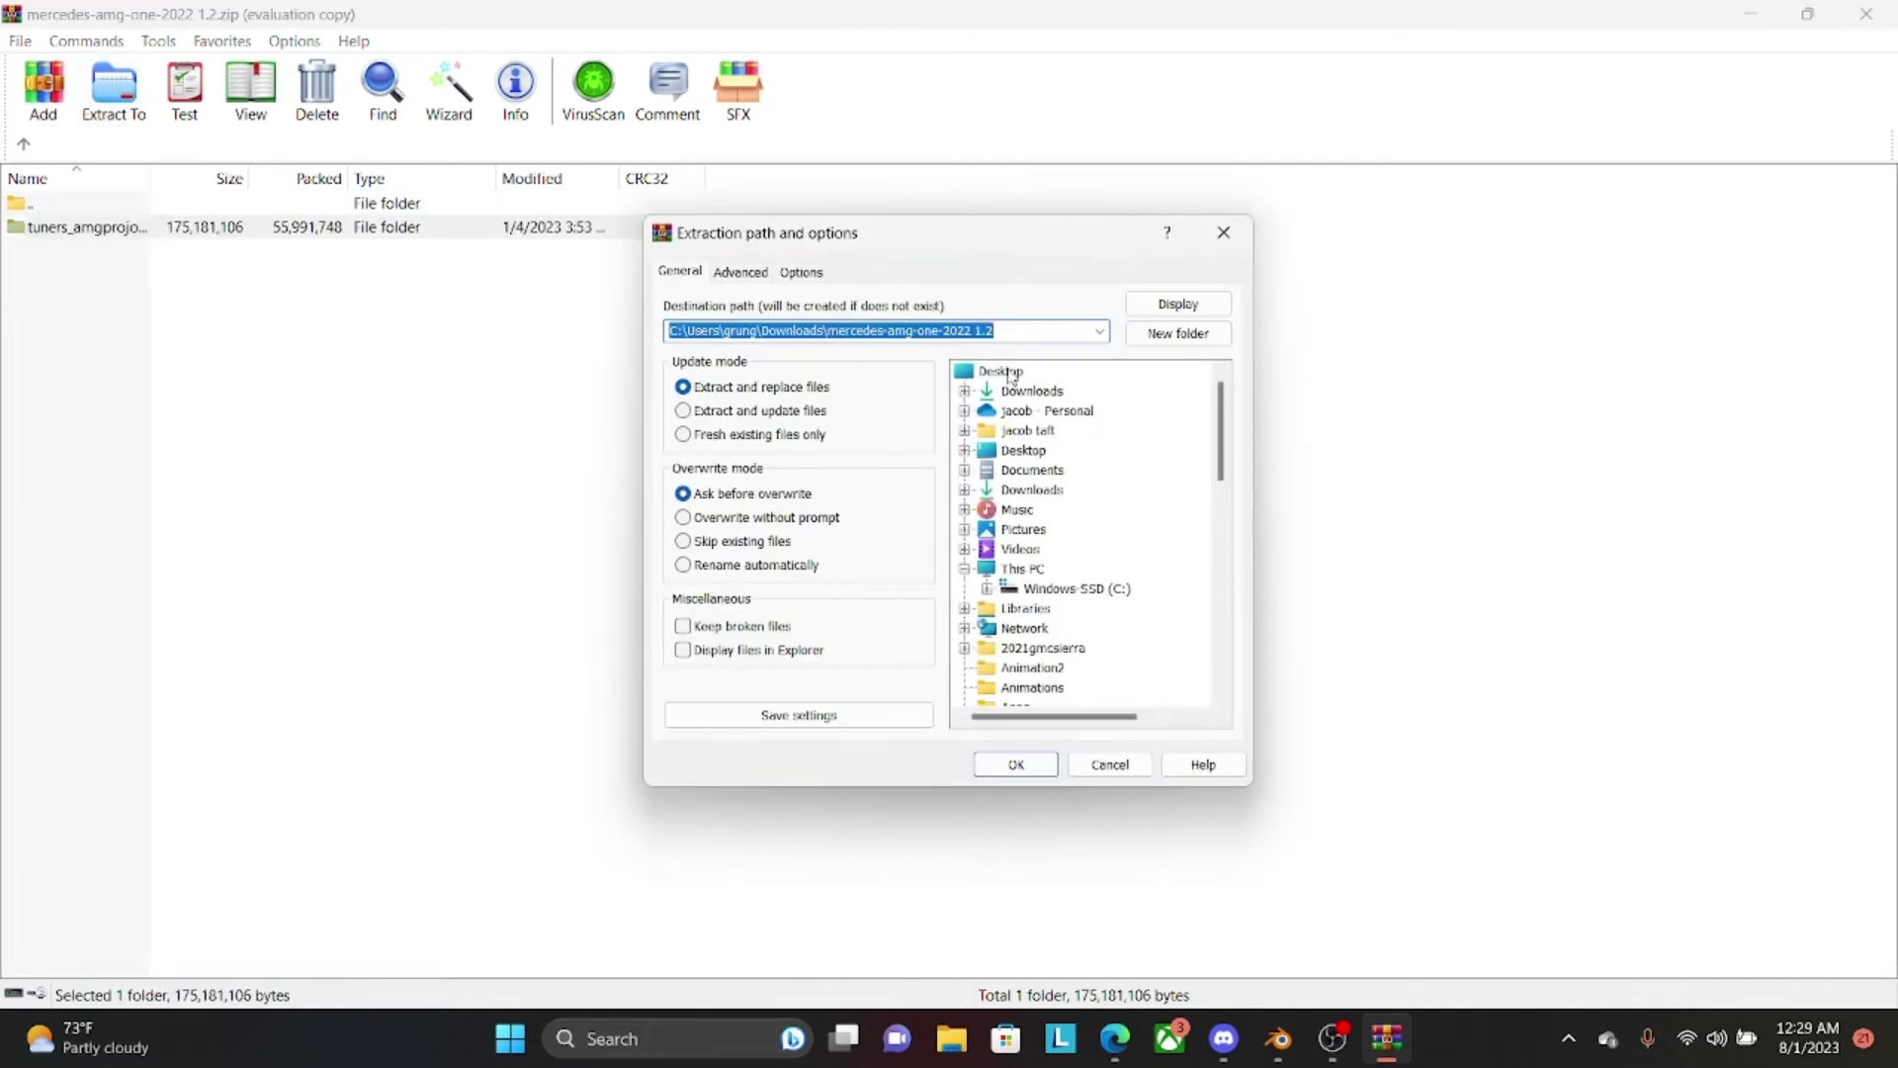
pyautogui.click(1003, 372)
pyautogui.click(1015, 763)
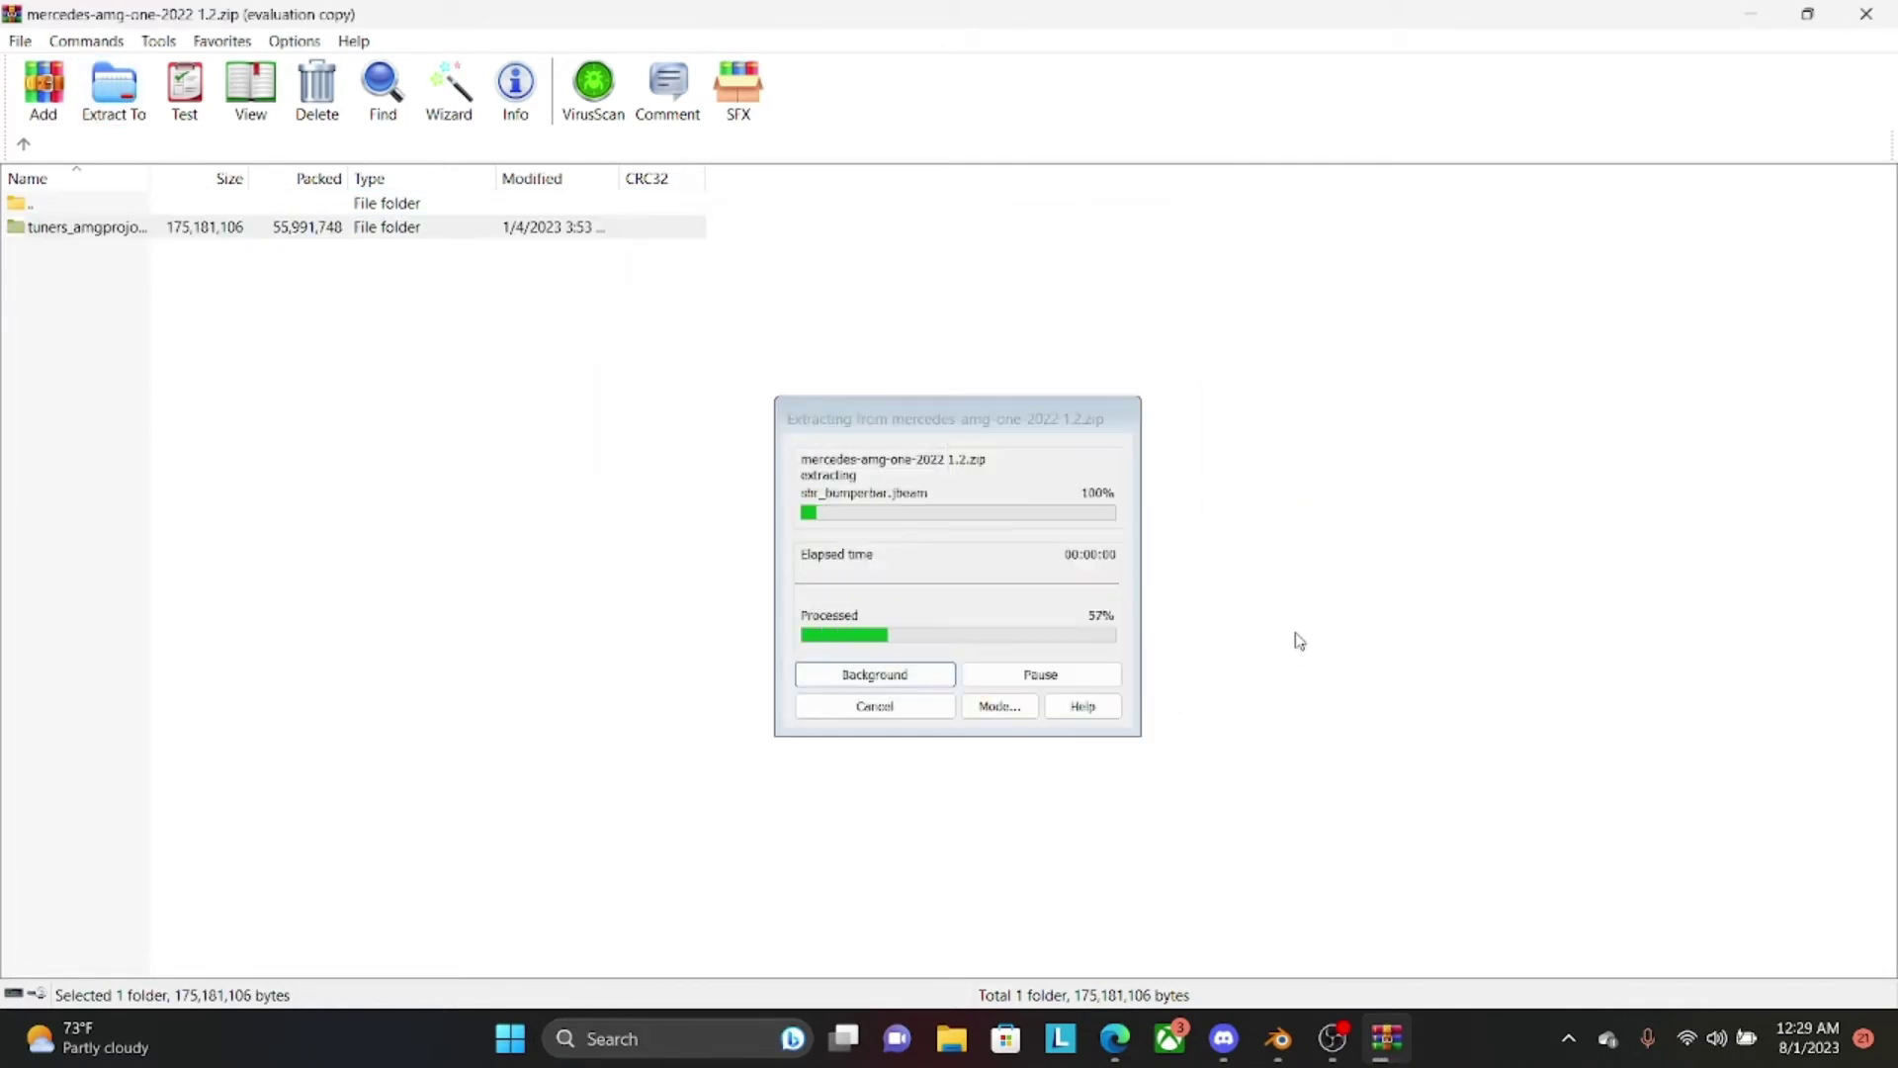
pyautogui.click(1866, 13)
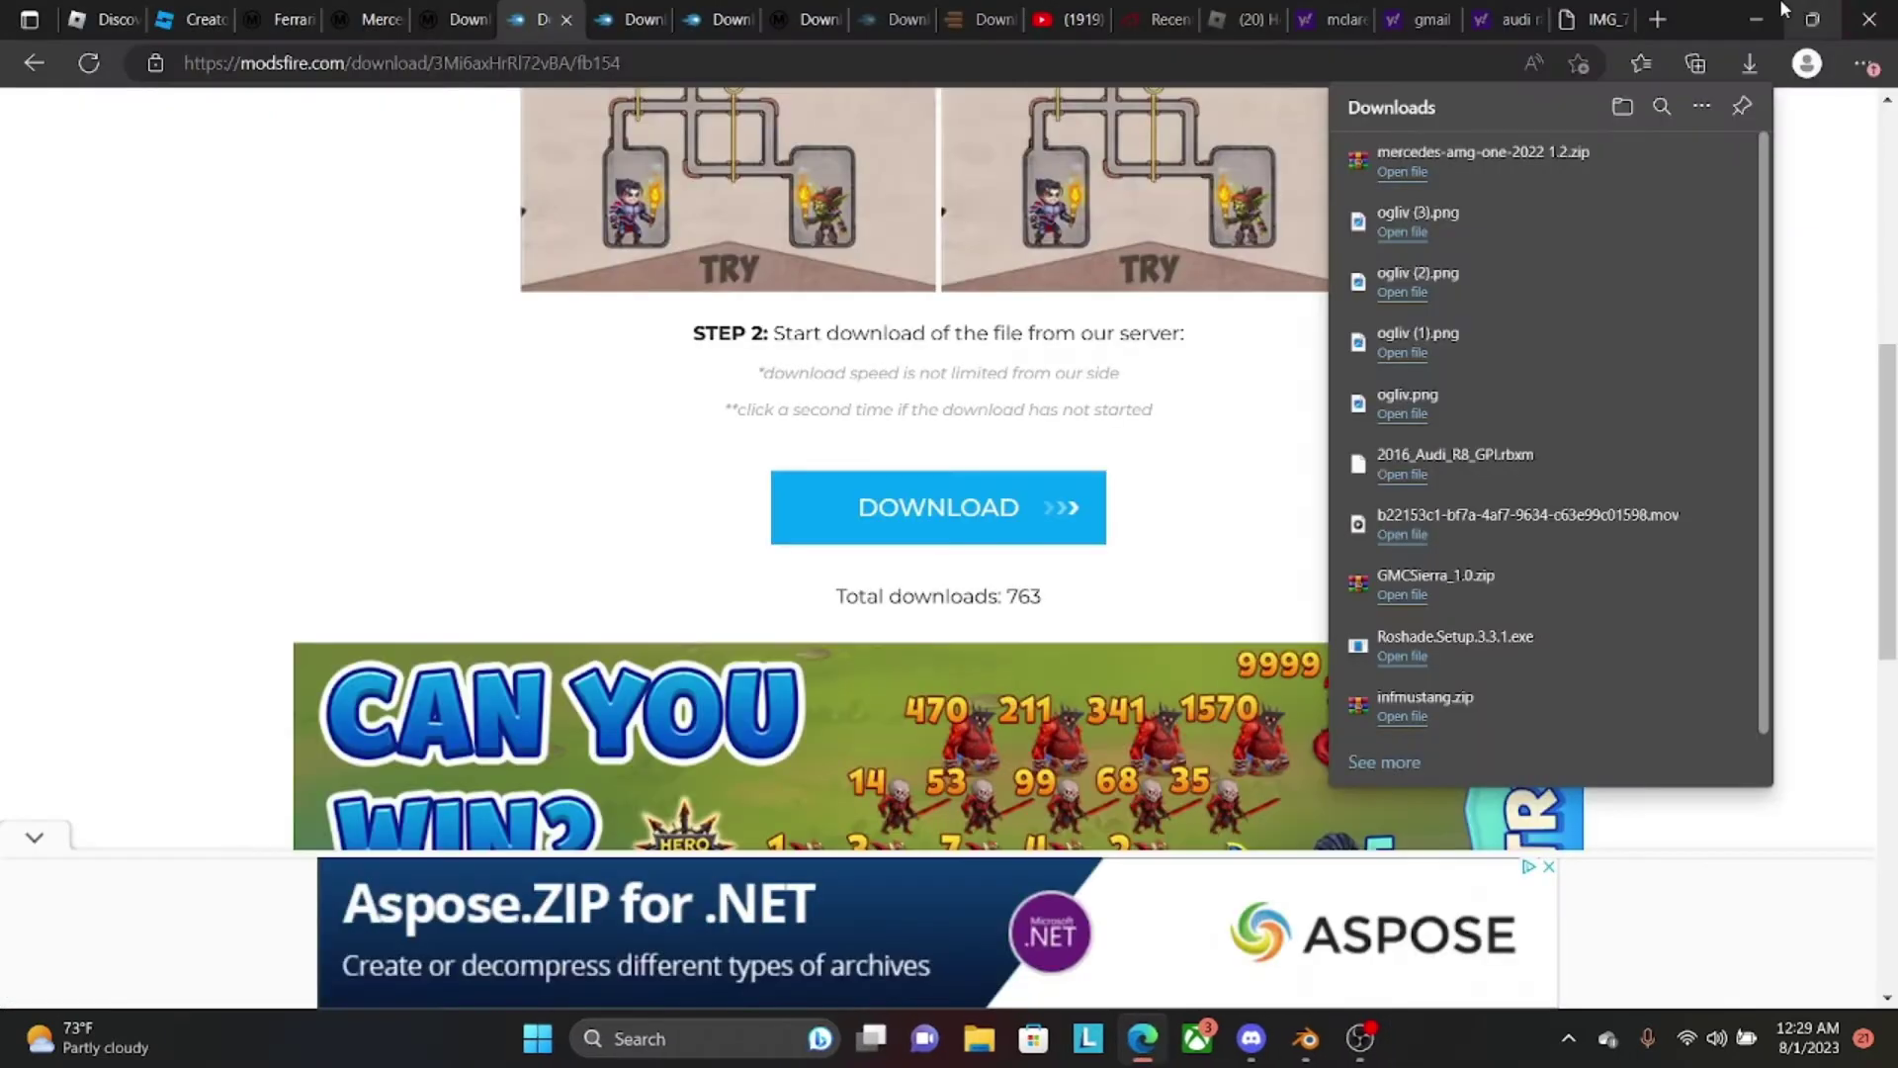
# Minimize the open windows and move the extracted tuners_amgprojone folder to the free desktop area beside the euansenna folder.
pyautogui.click(1780, 10)
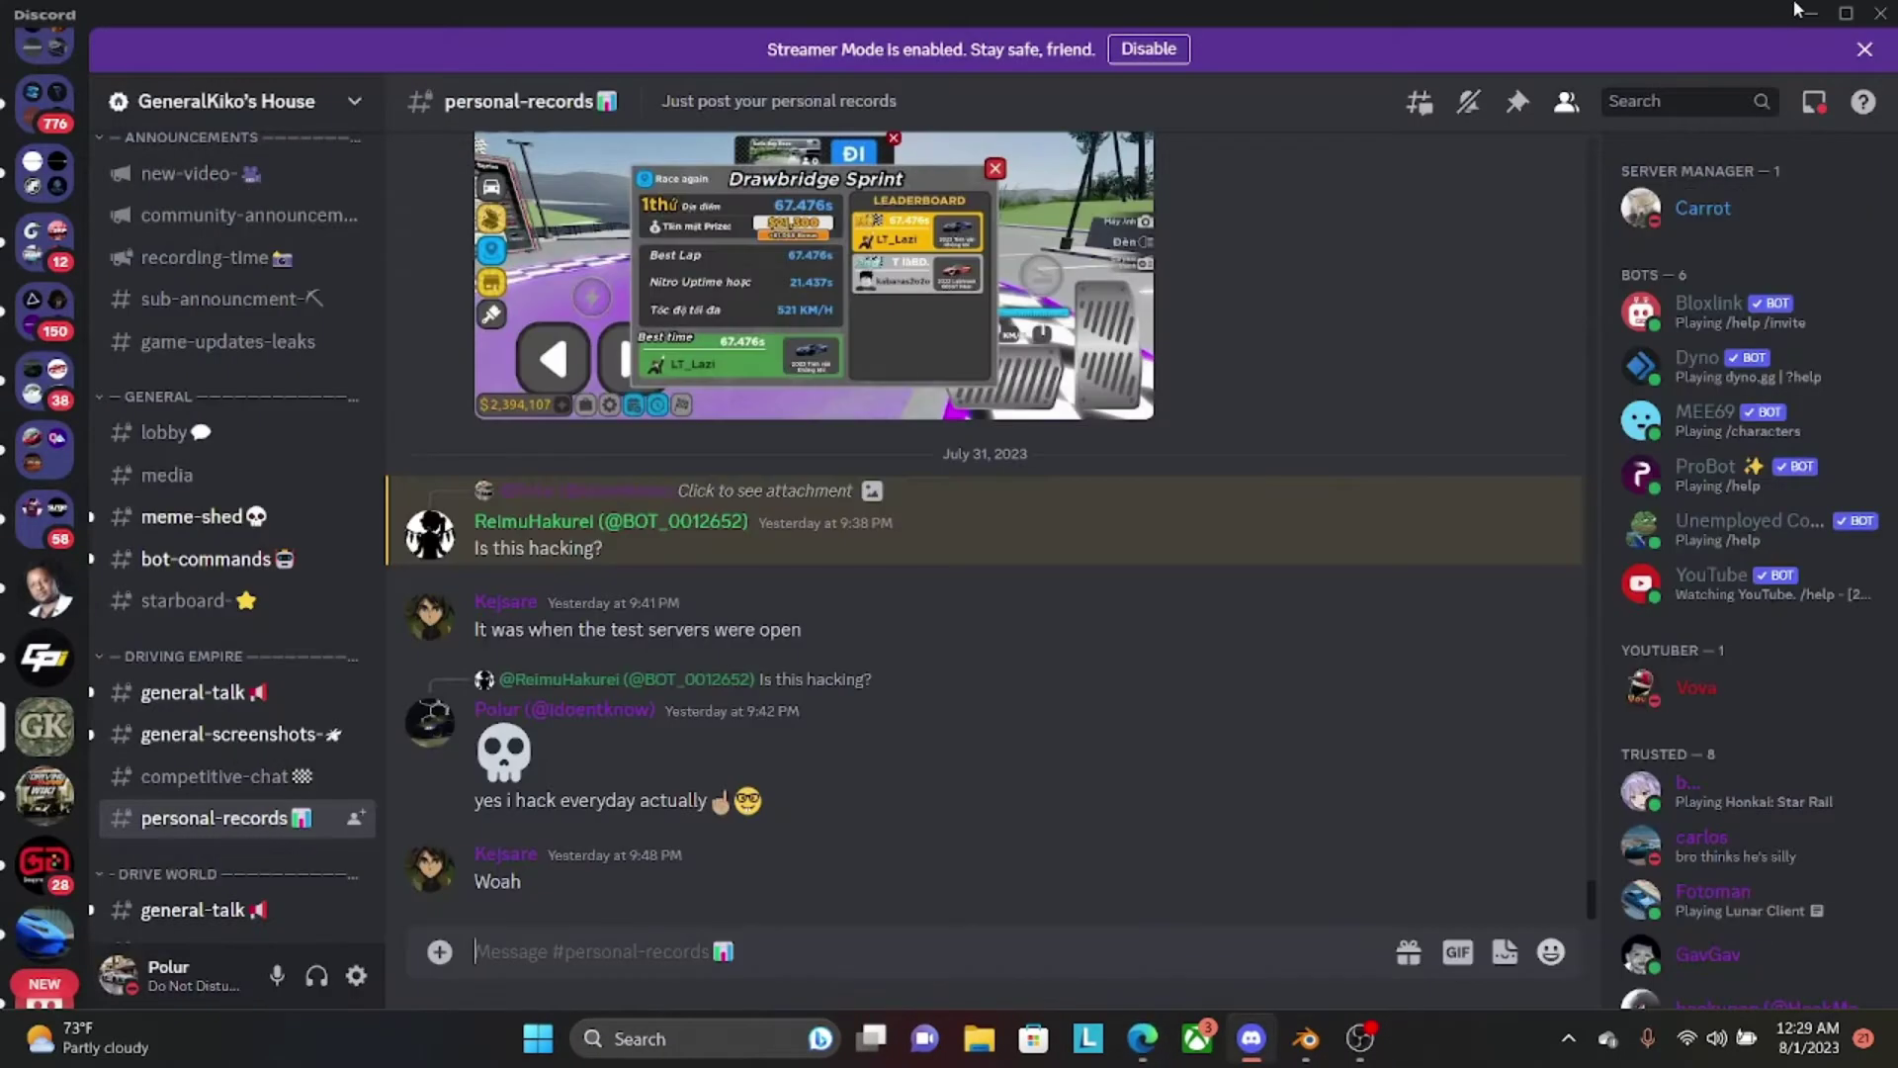
pyautogui.click(1805, 13)
pyautogui.click(1762, 9)
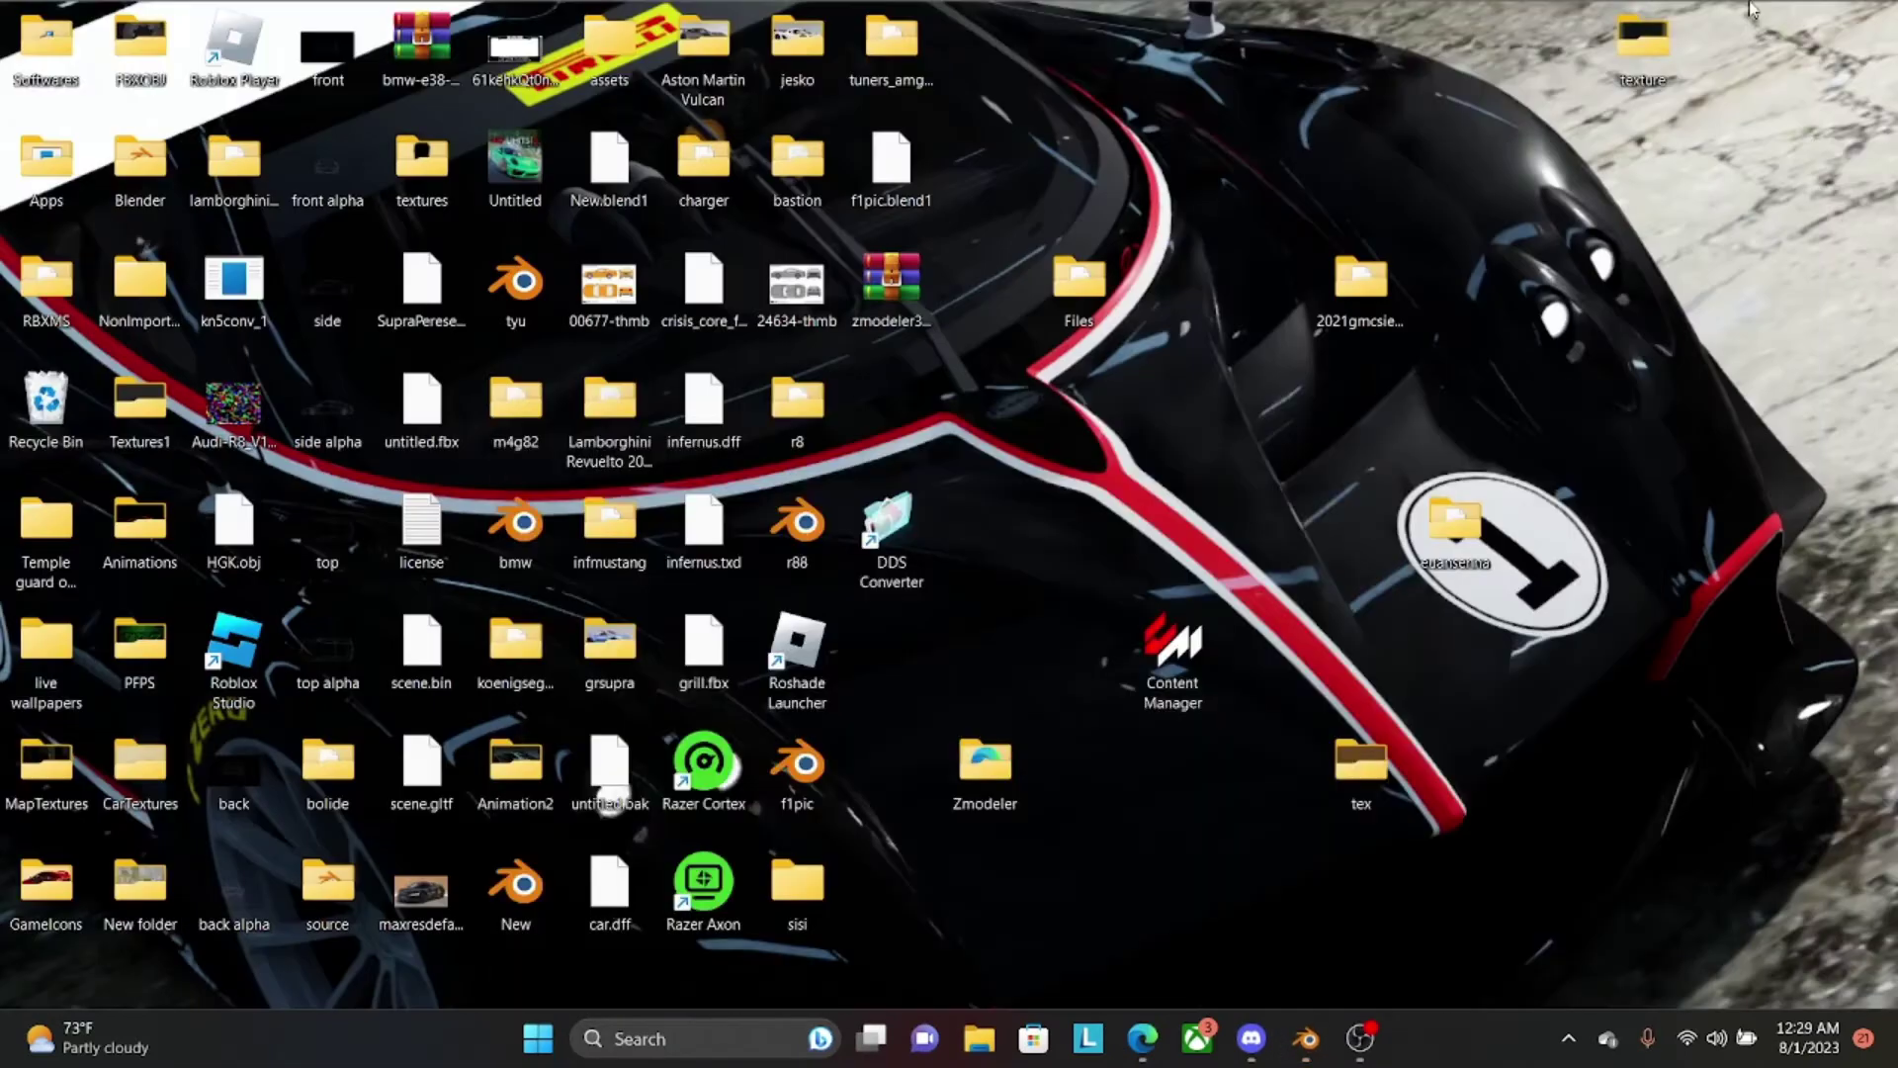
pyautogui.click(1330, 296)
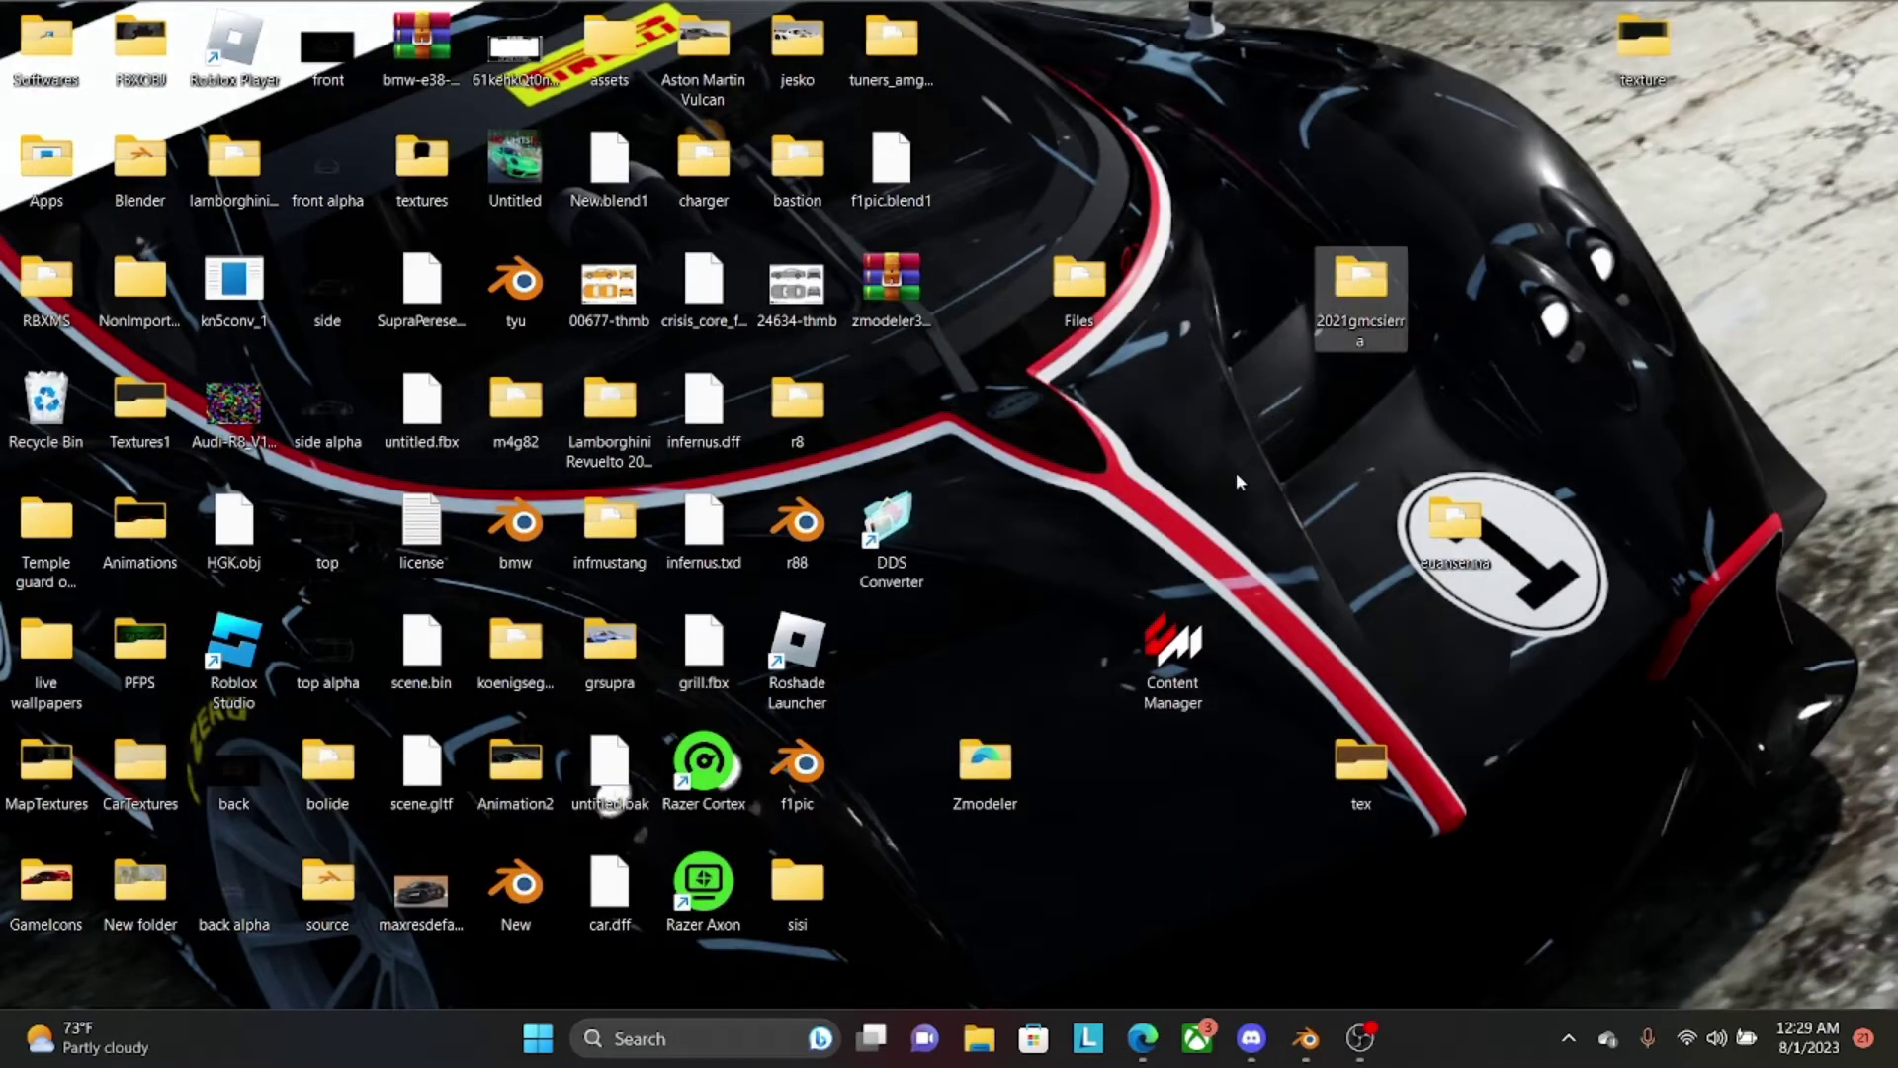
pyautogui.moveTo(890, 40); pyautogui.dragTo(1631, 539)
# Switch to Blender and start importing a Collada (.dae) file.
pyautogui.click(1304, 1038)
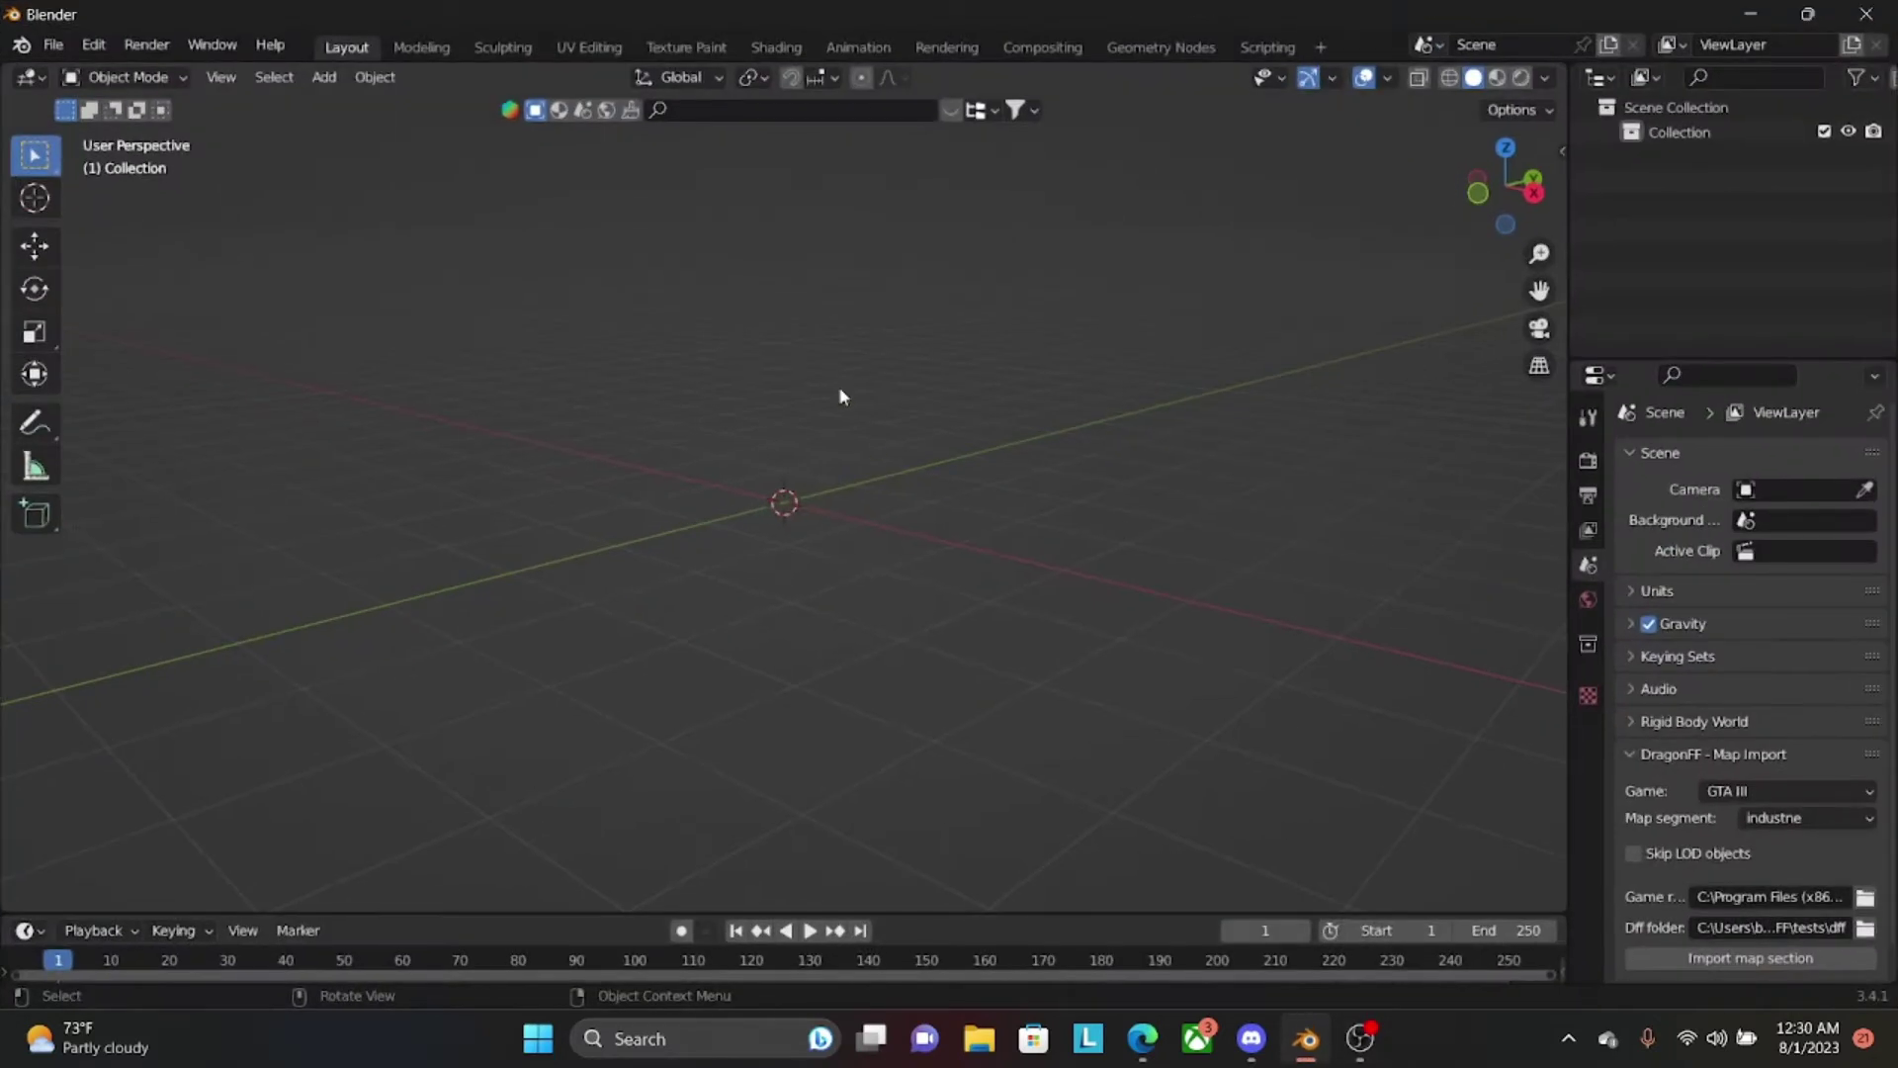
pyautogui.click(93, 45)
pyautogui.click(54, 45)
pyautogui.moveTo(137, 374)
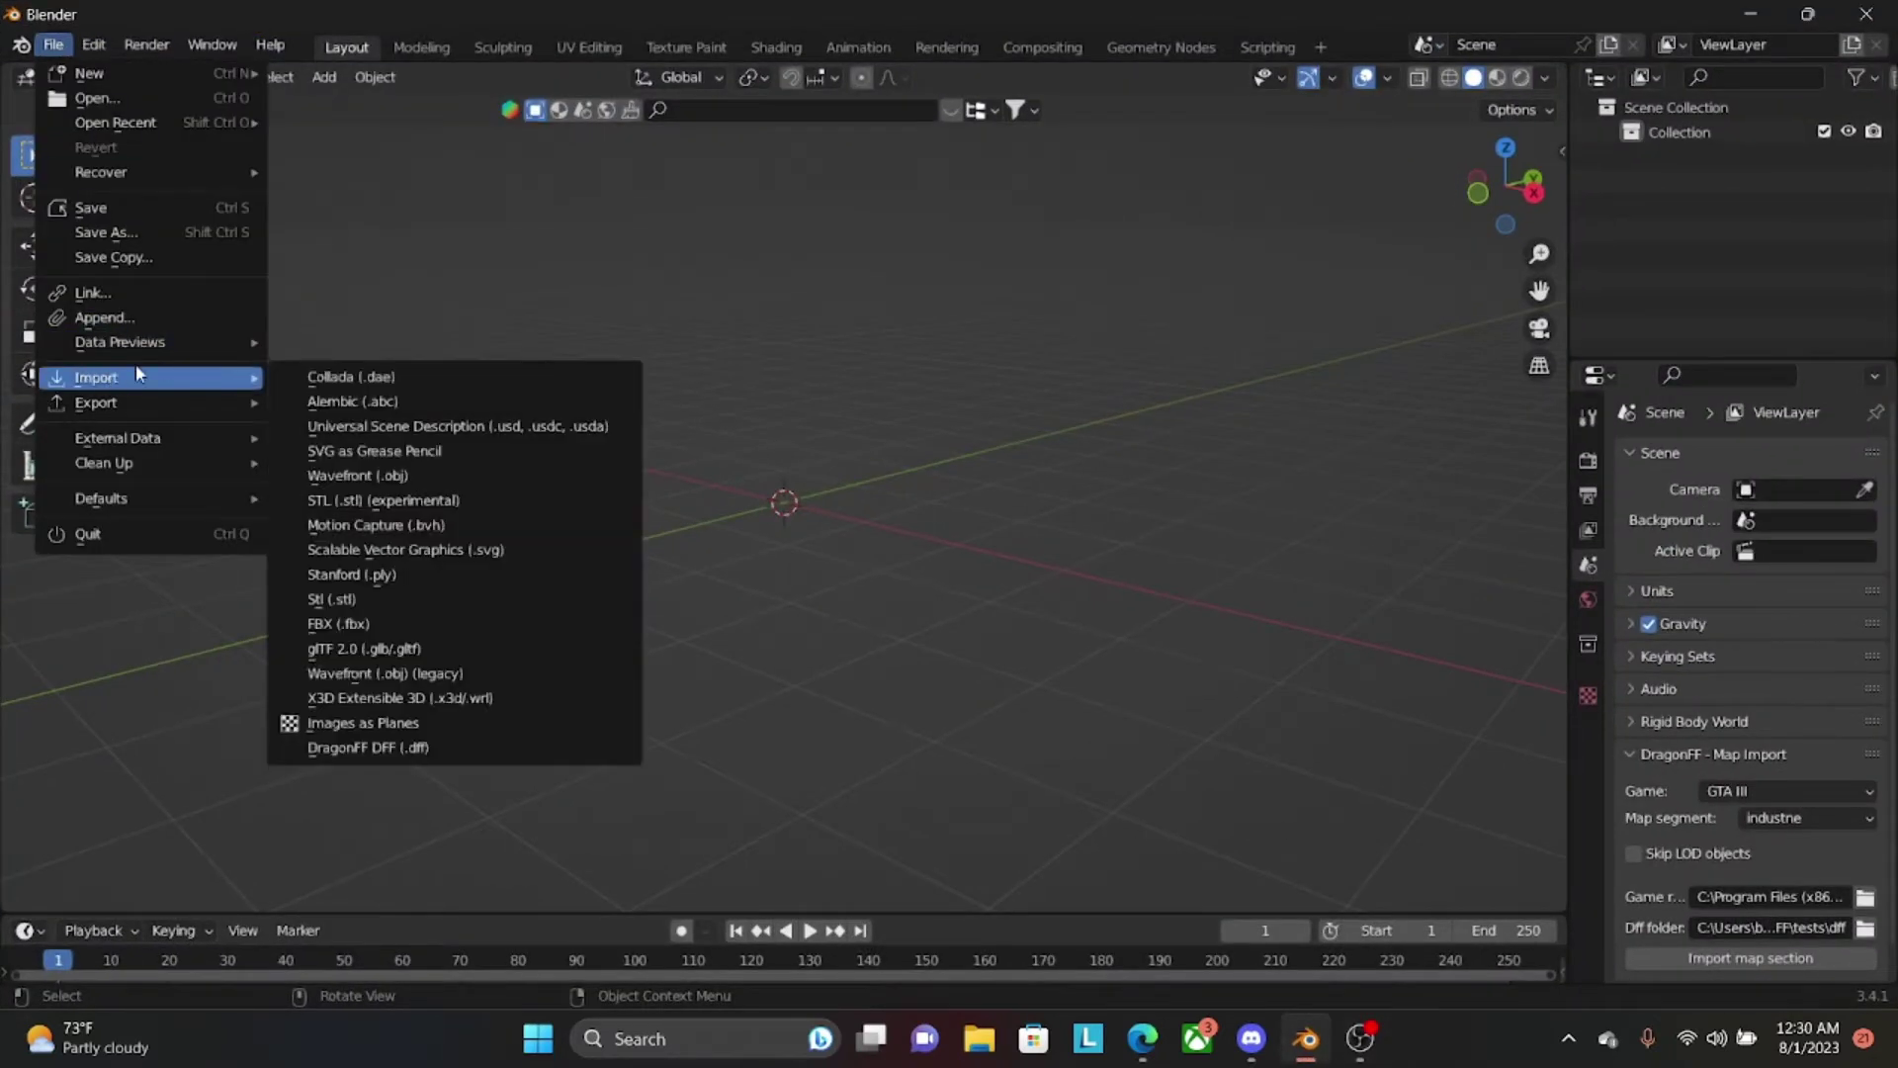
pyautogui.click(429, 376)
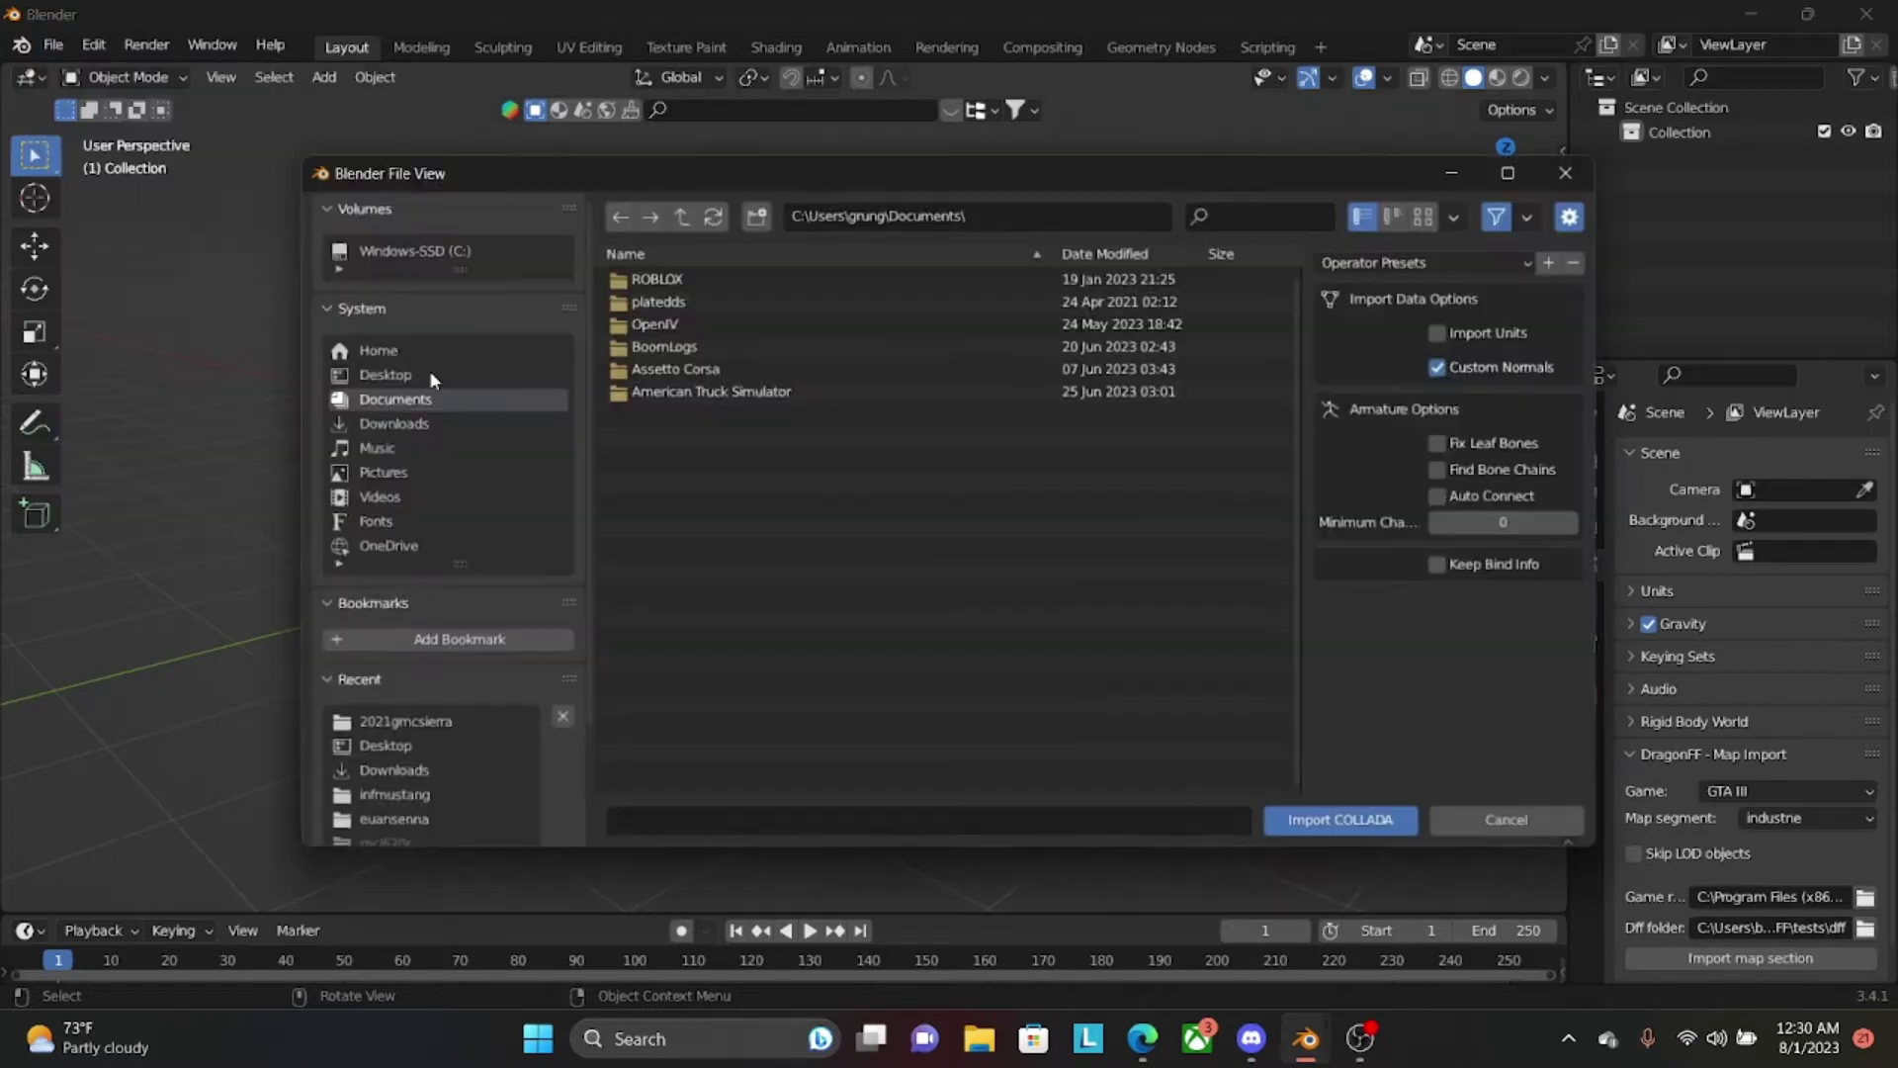
# Import amgprojone.dae from the tuners_amgprojone folder on the Desktop.
pyautogui.click(402, 427)
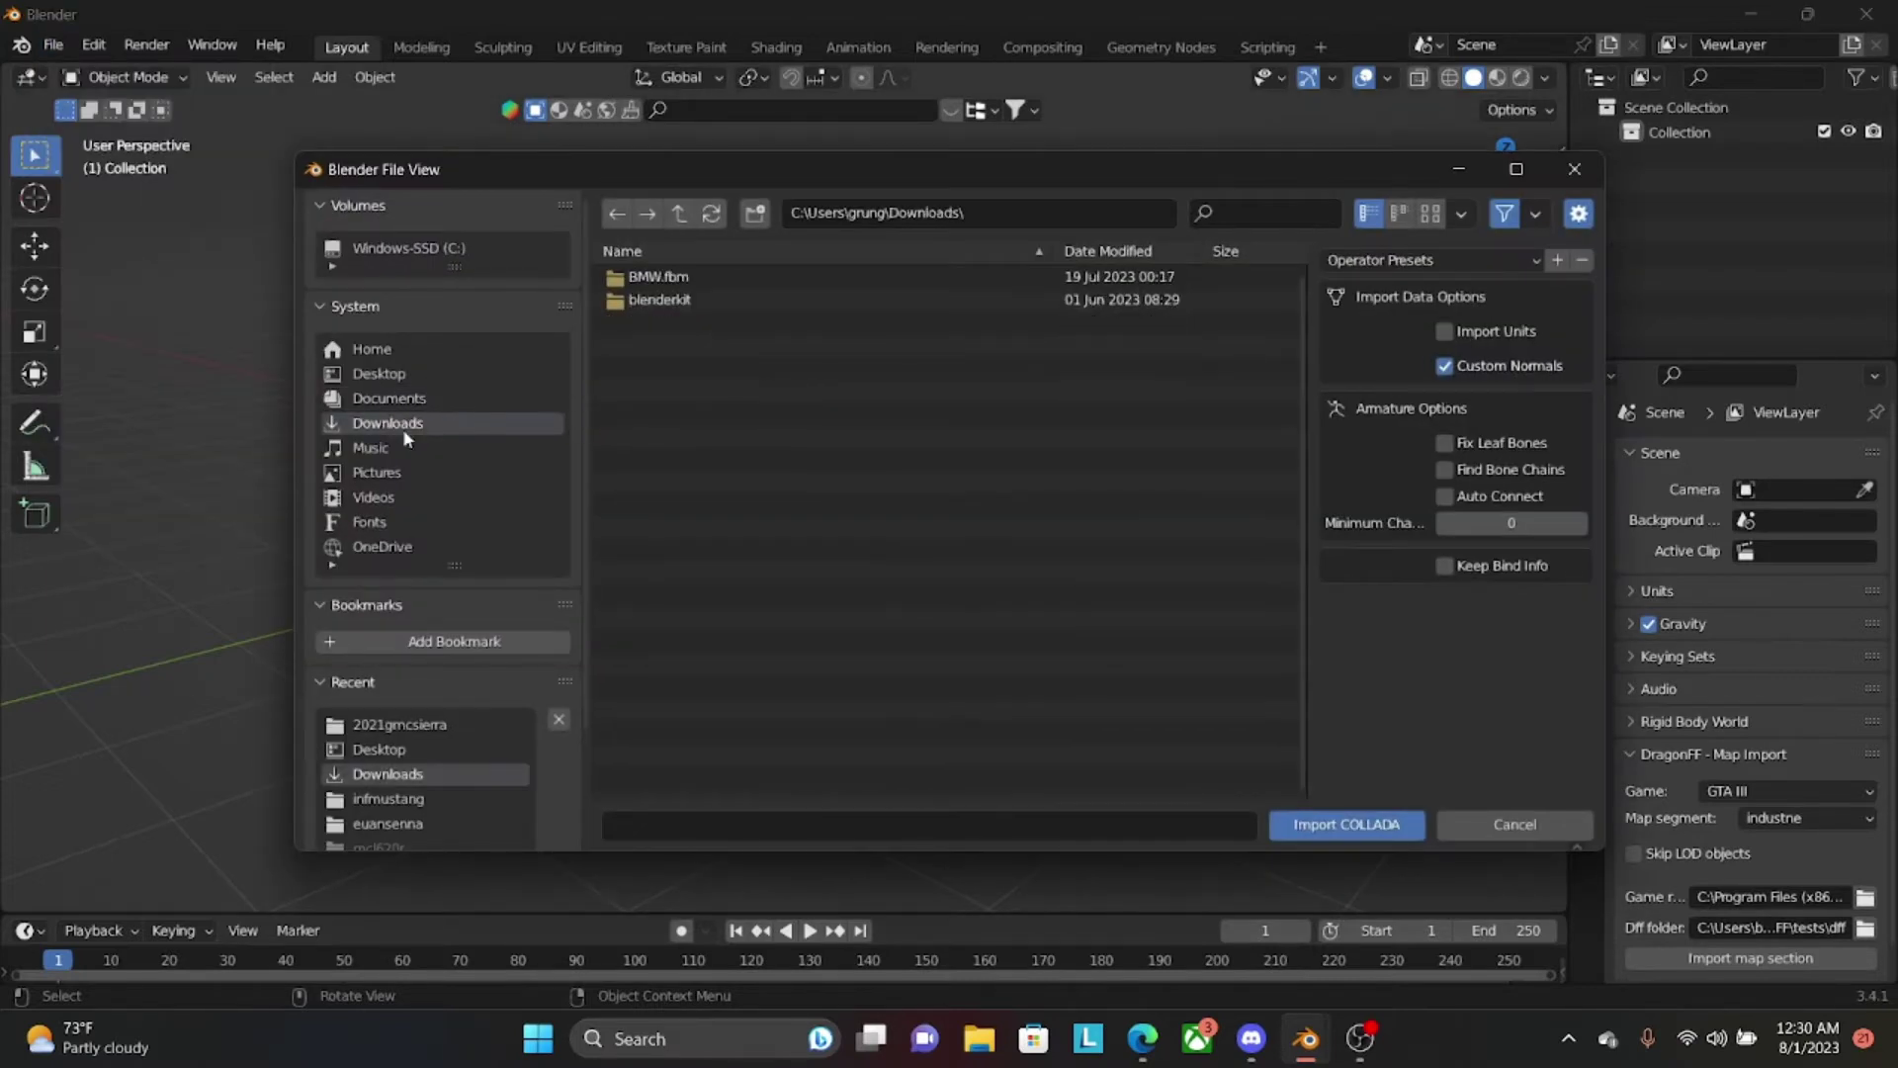
pyautogui.click(425, 375)
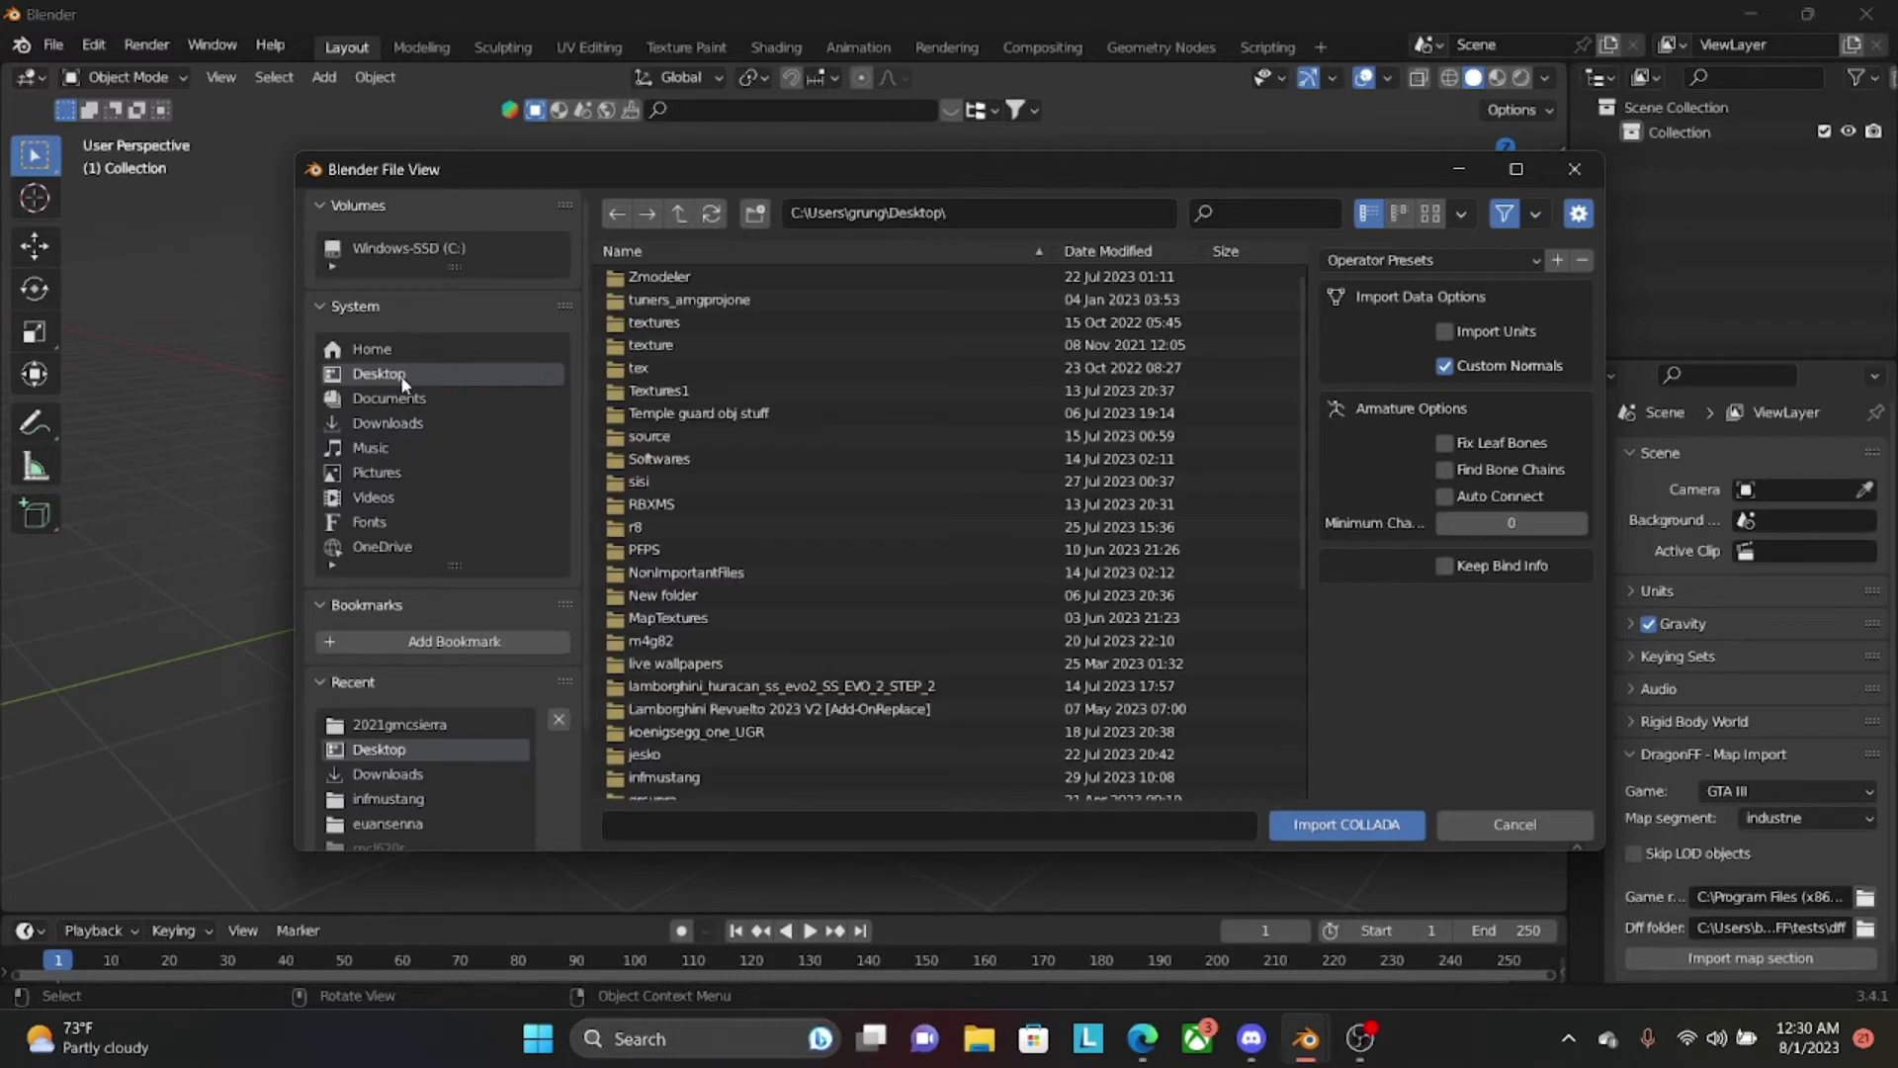
pyautogui.scroll(-5, 890, 652)
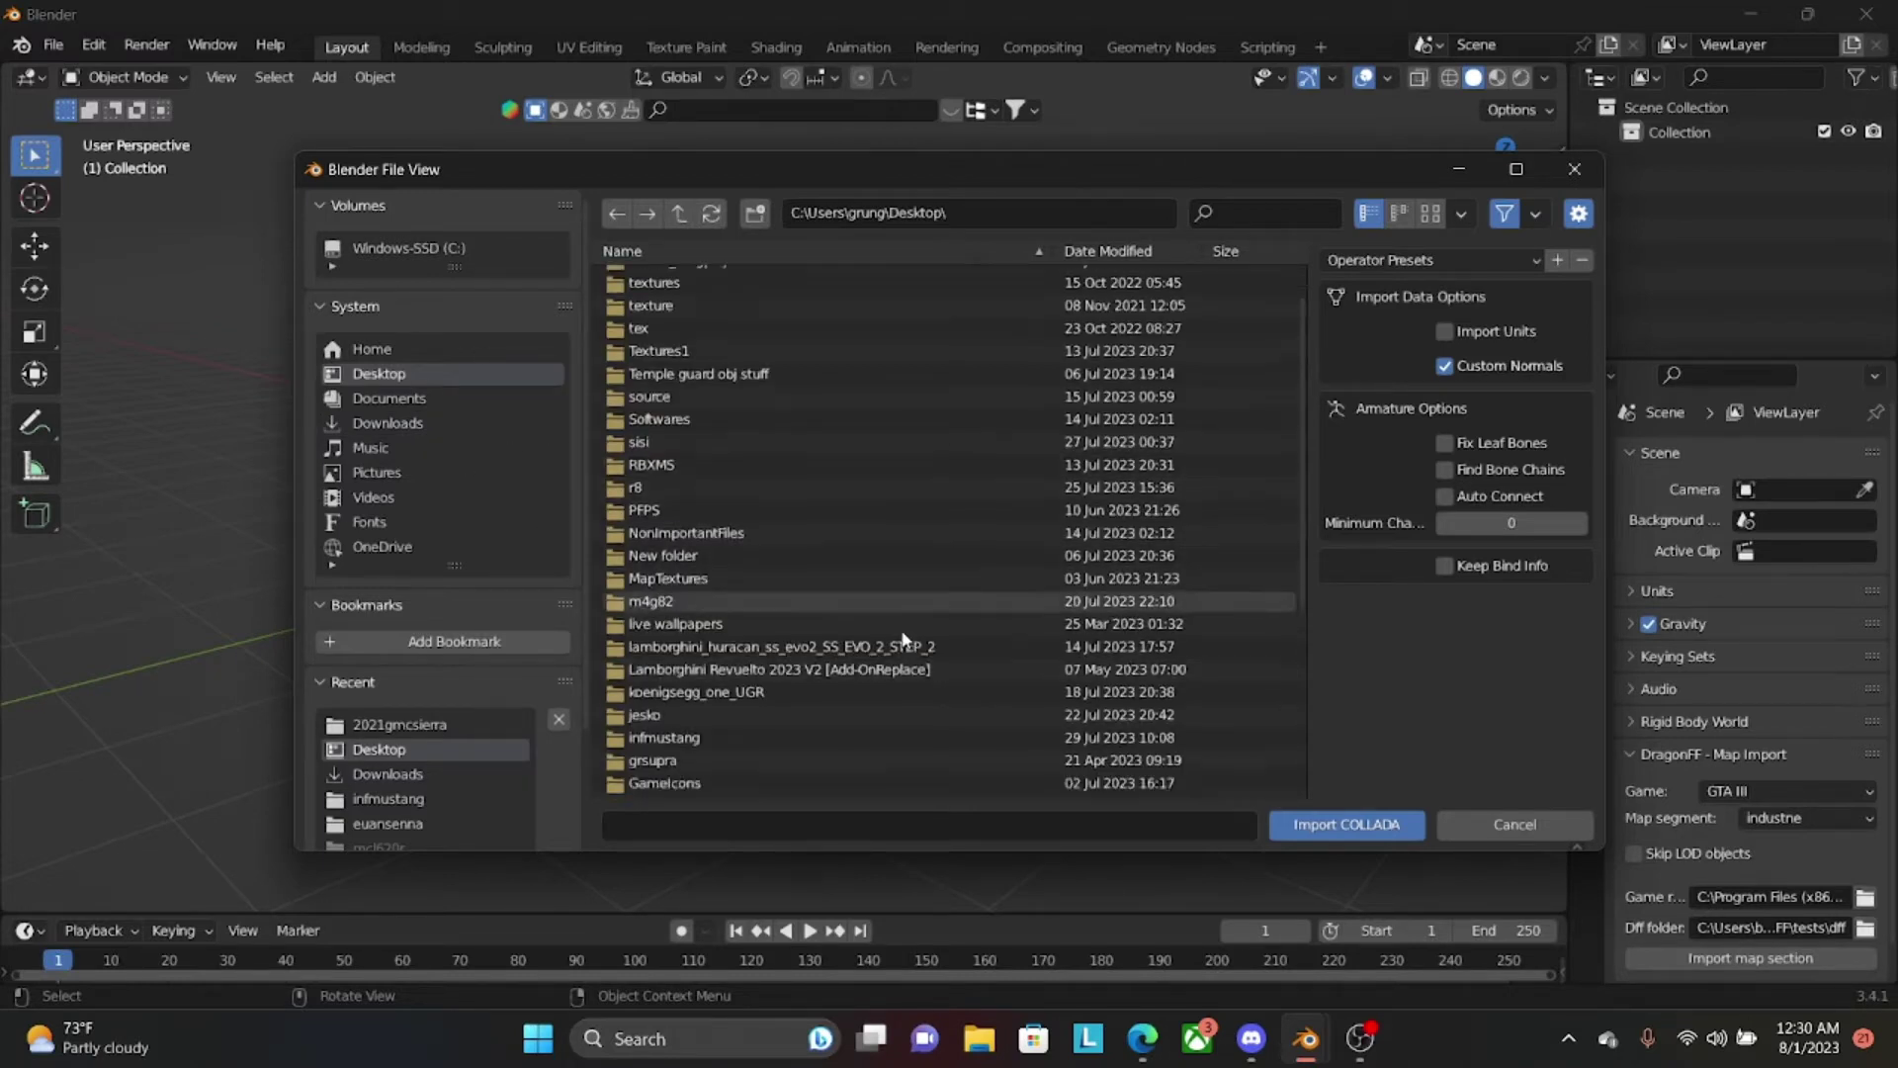
pyautogui.scroll(-2, 901, 639)
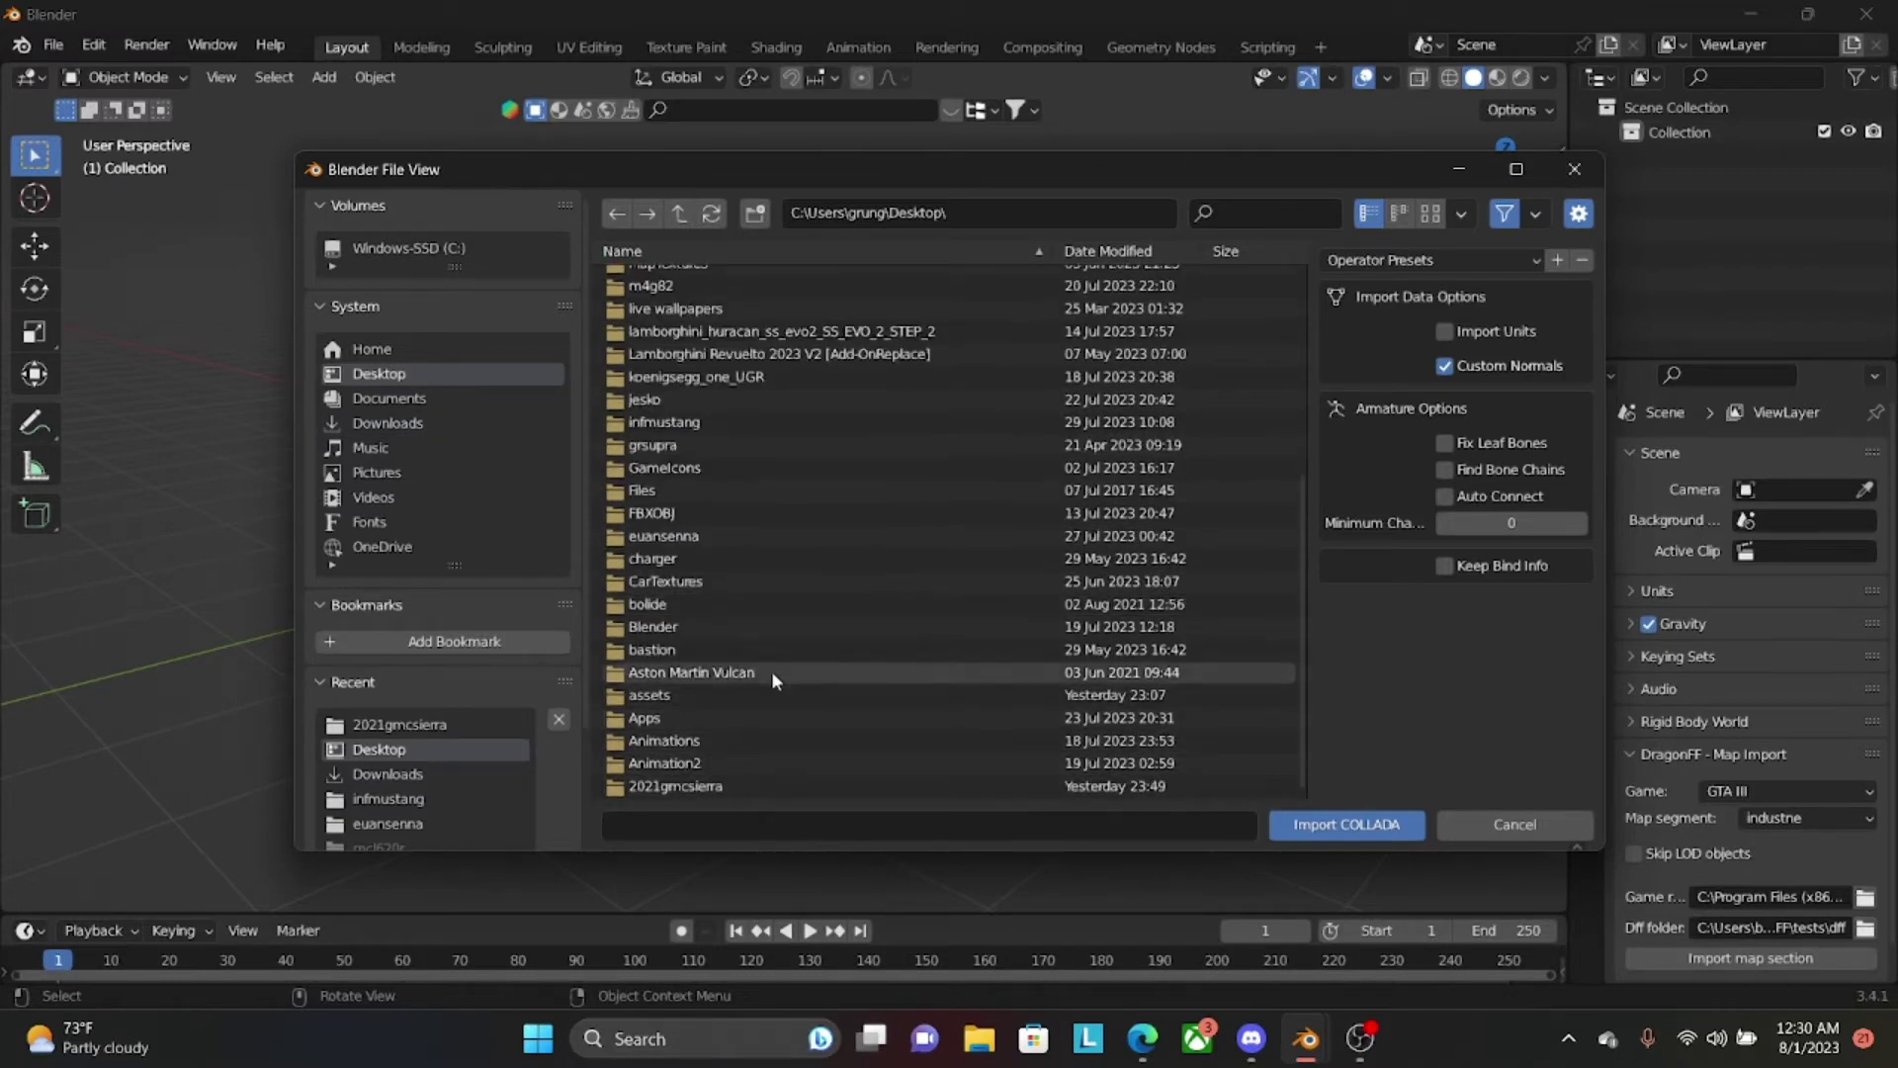
pyautogui.scroll(1, 824, 393)
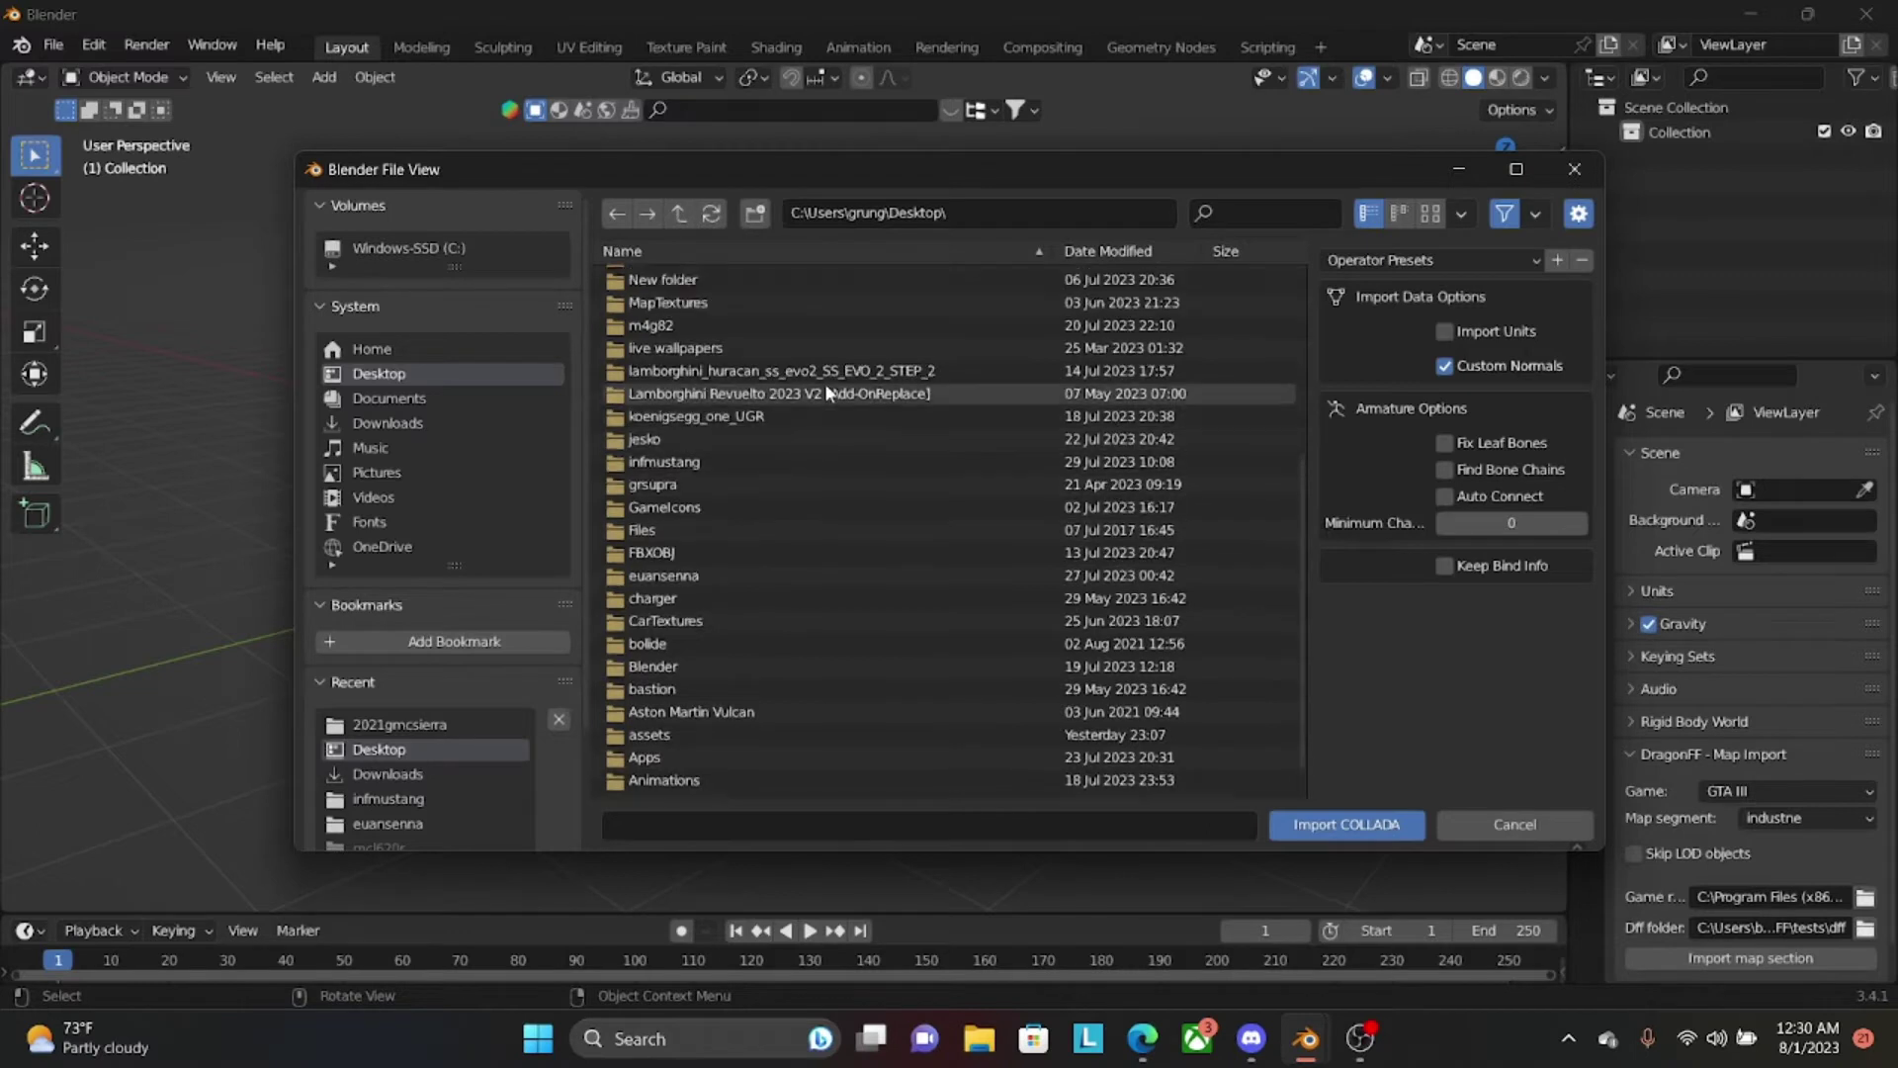
pyautogui.scroll(5, 826, 391)
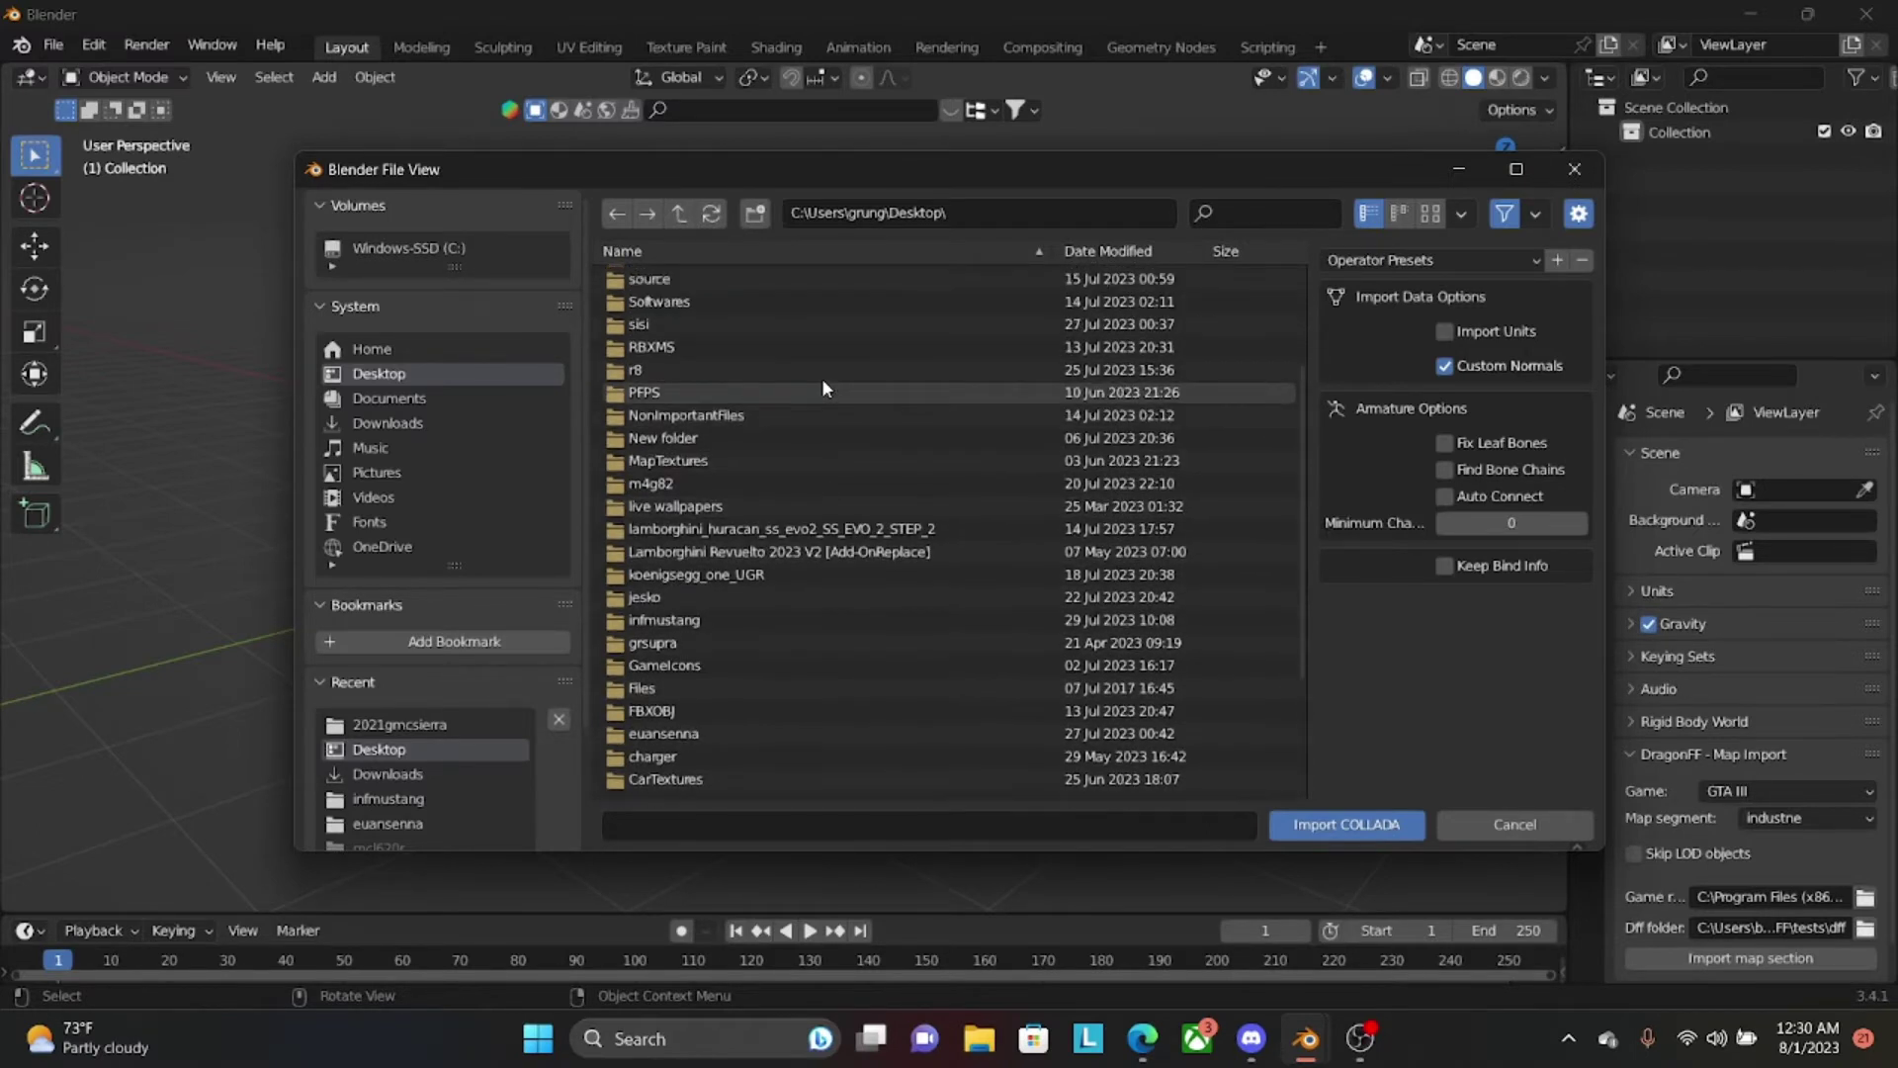
pyautogui.scroll(-2, 822, 377)
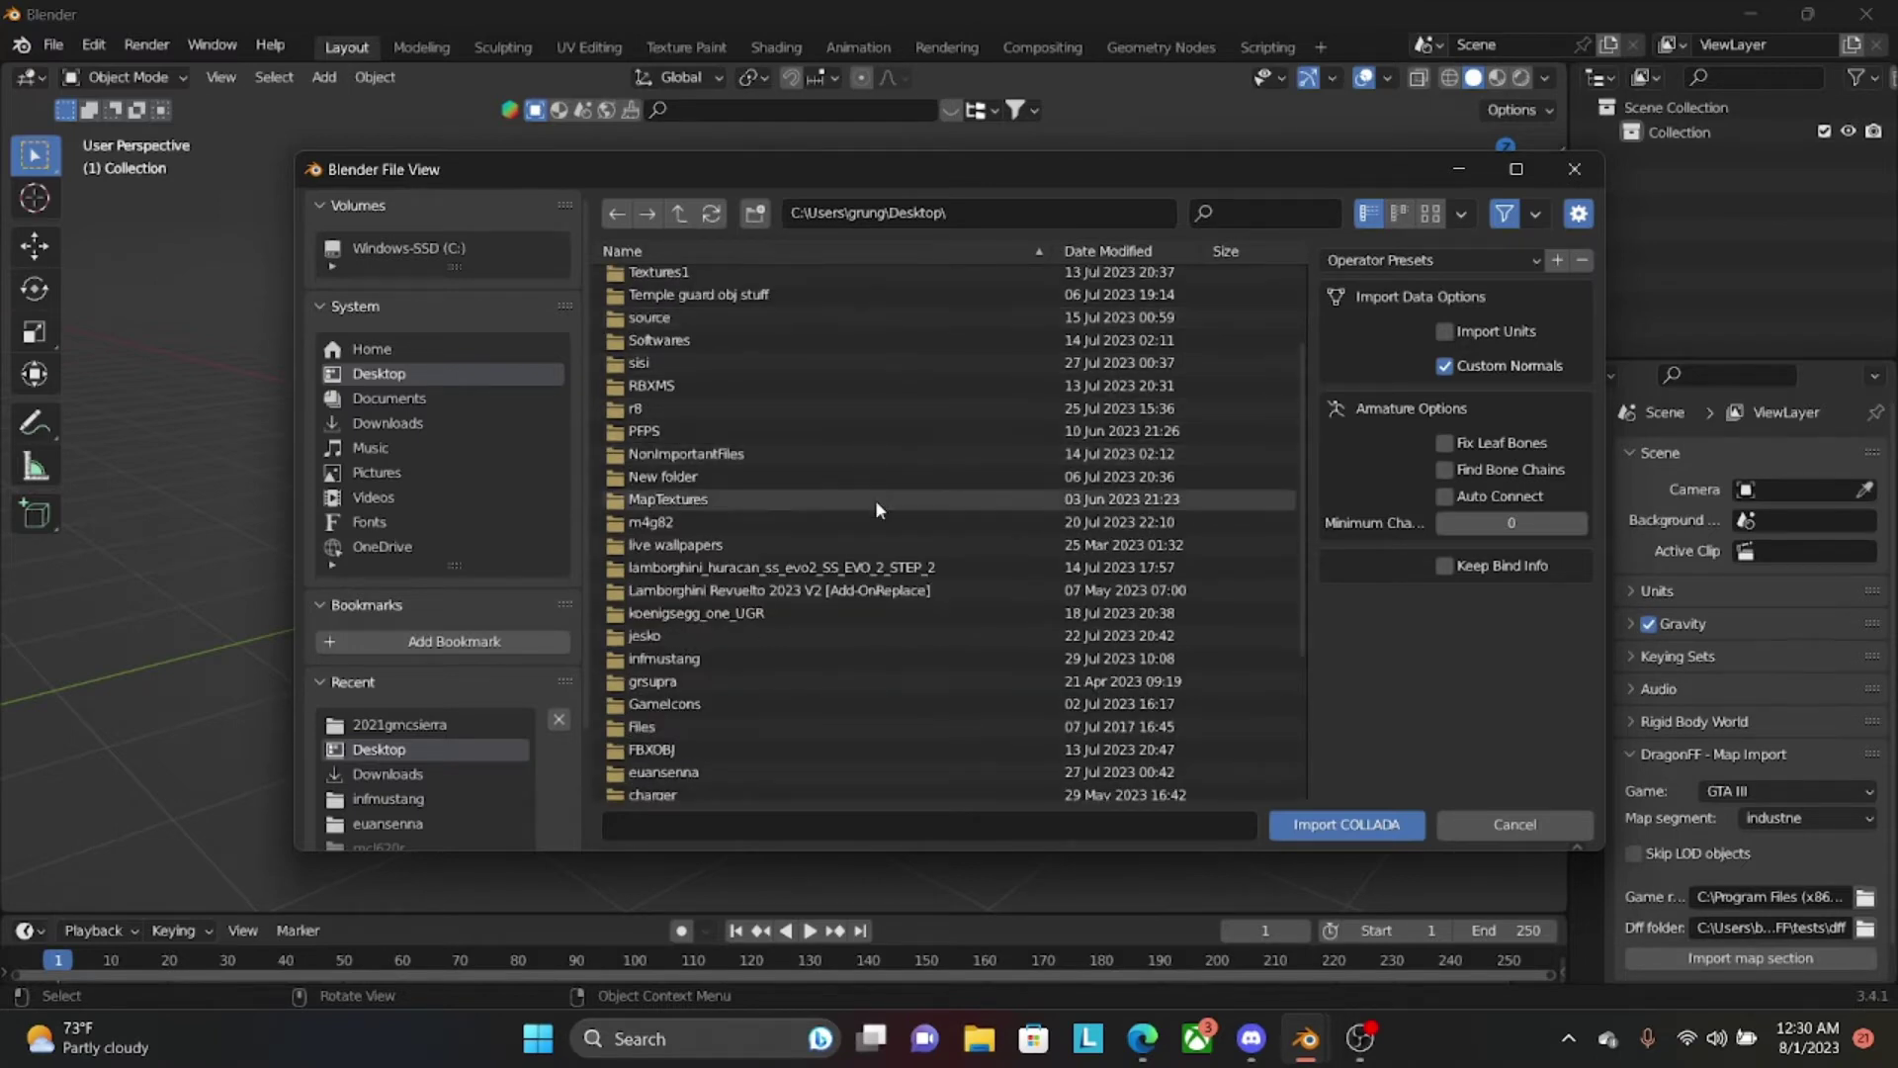
pyautogui.scroll(-2, 855, 573)
pyautogui.scroll(-2, 825, 662)
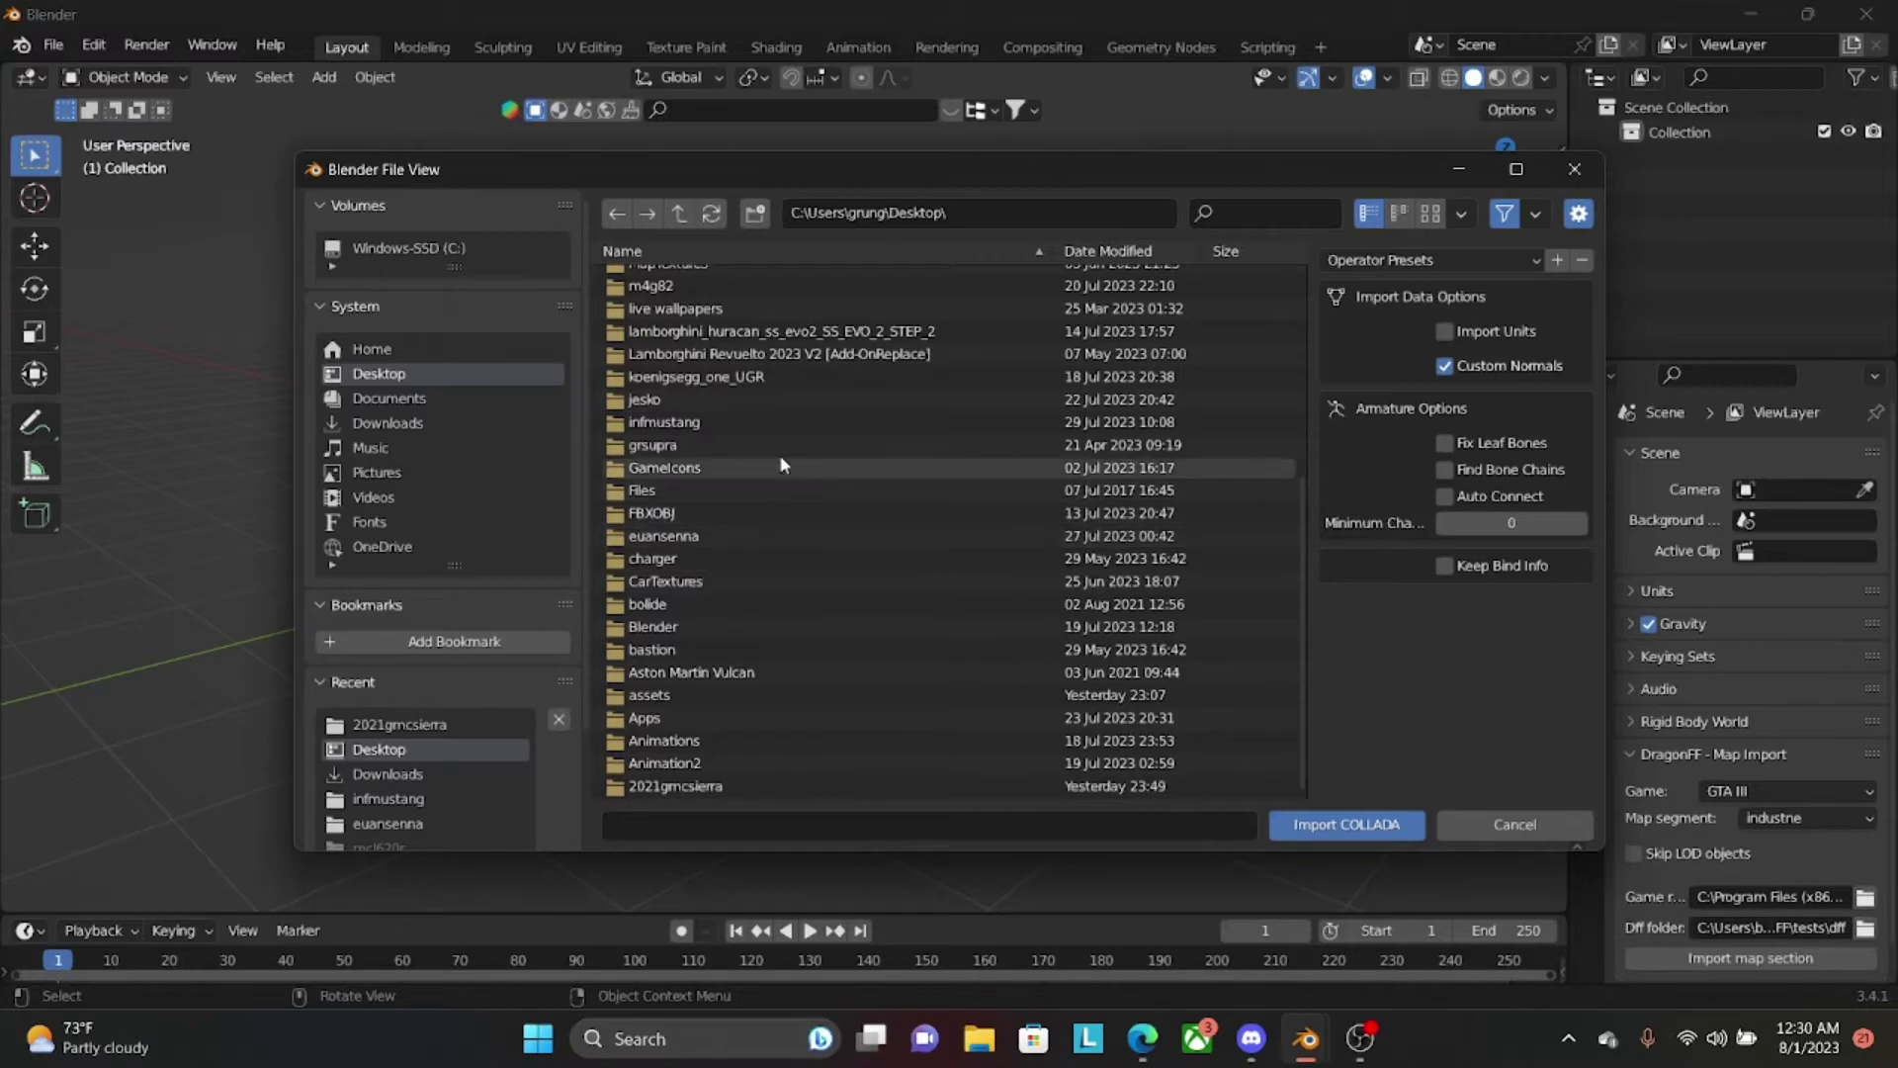
pyautogui.scroll(2, 791, 381)
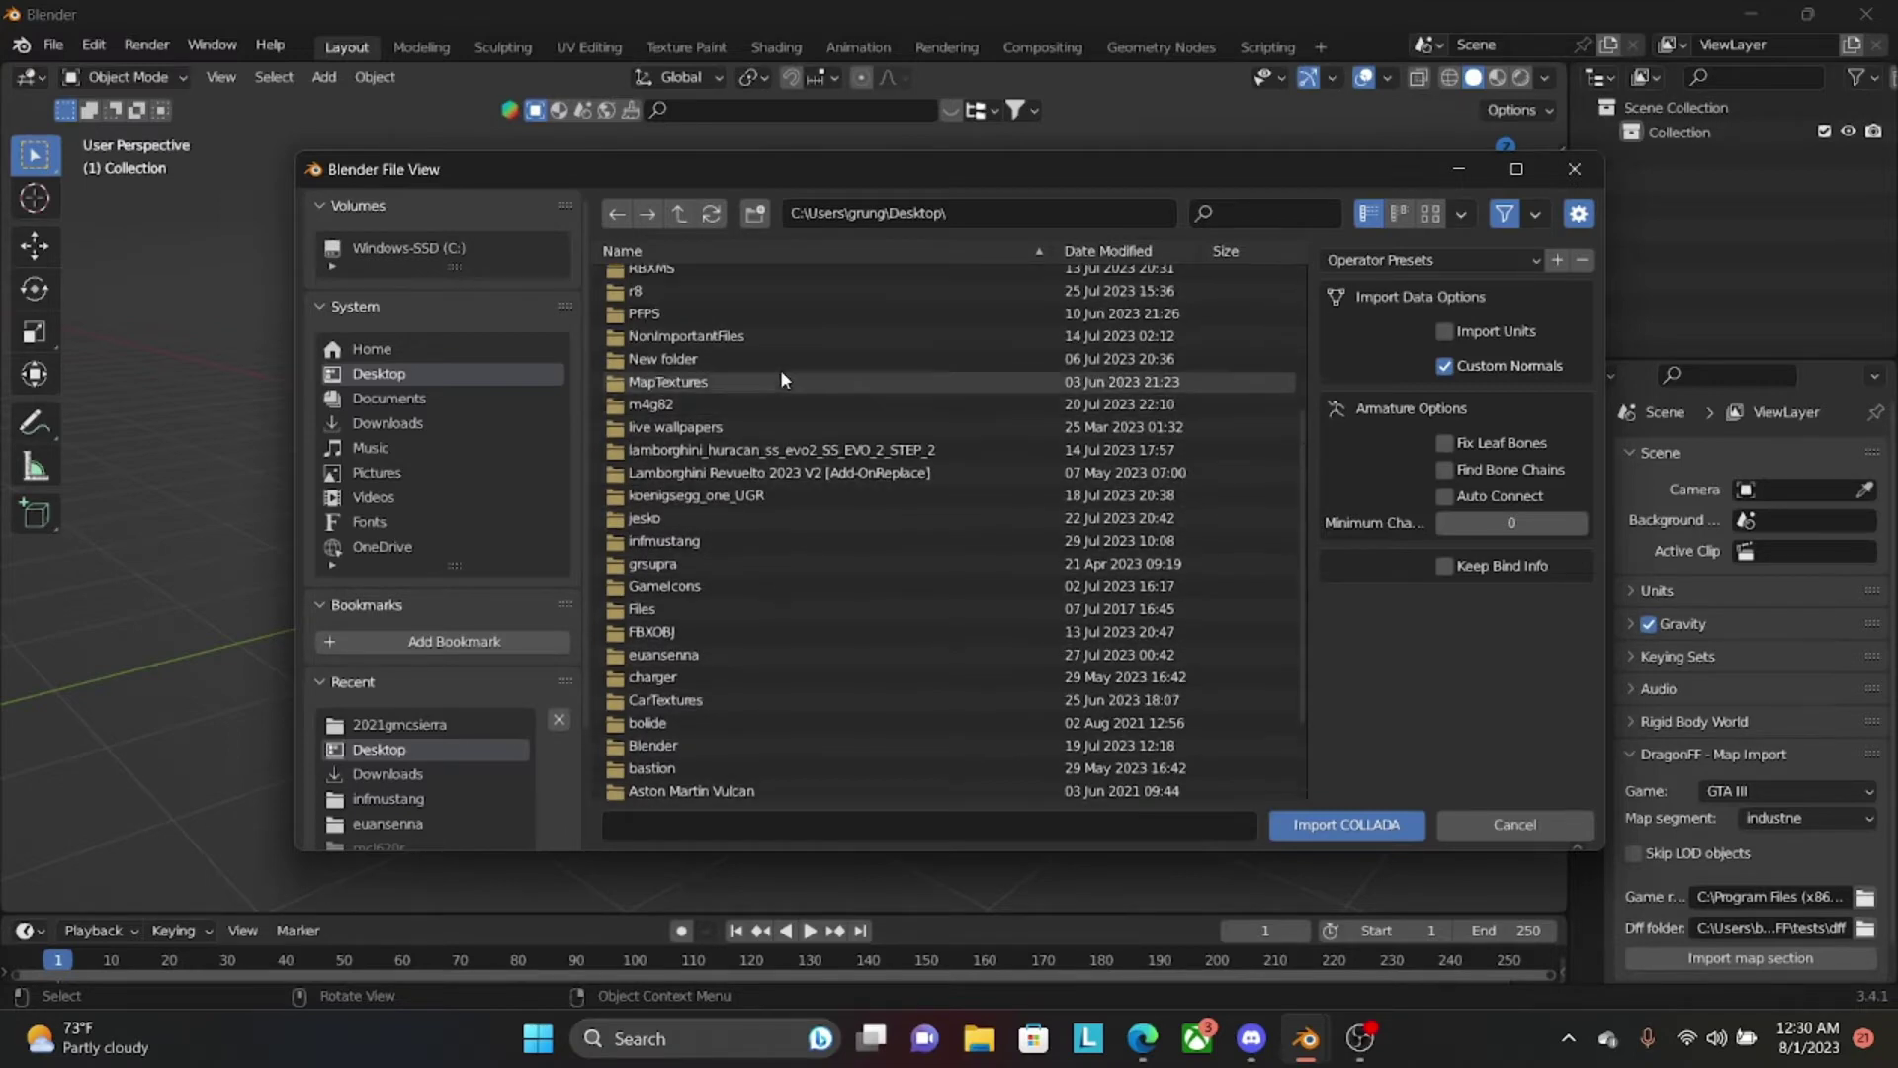
pyautogui.scroll(3, 781, 377)
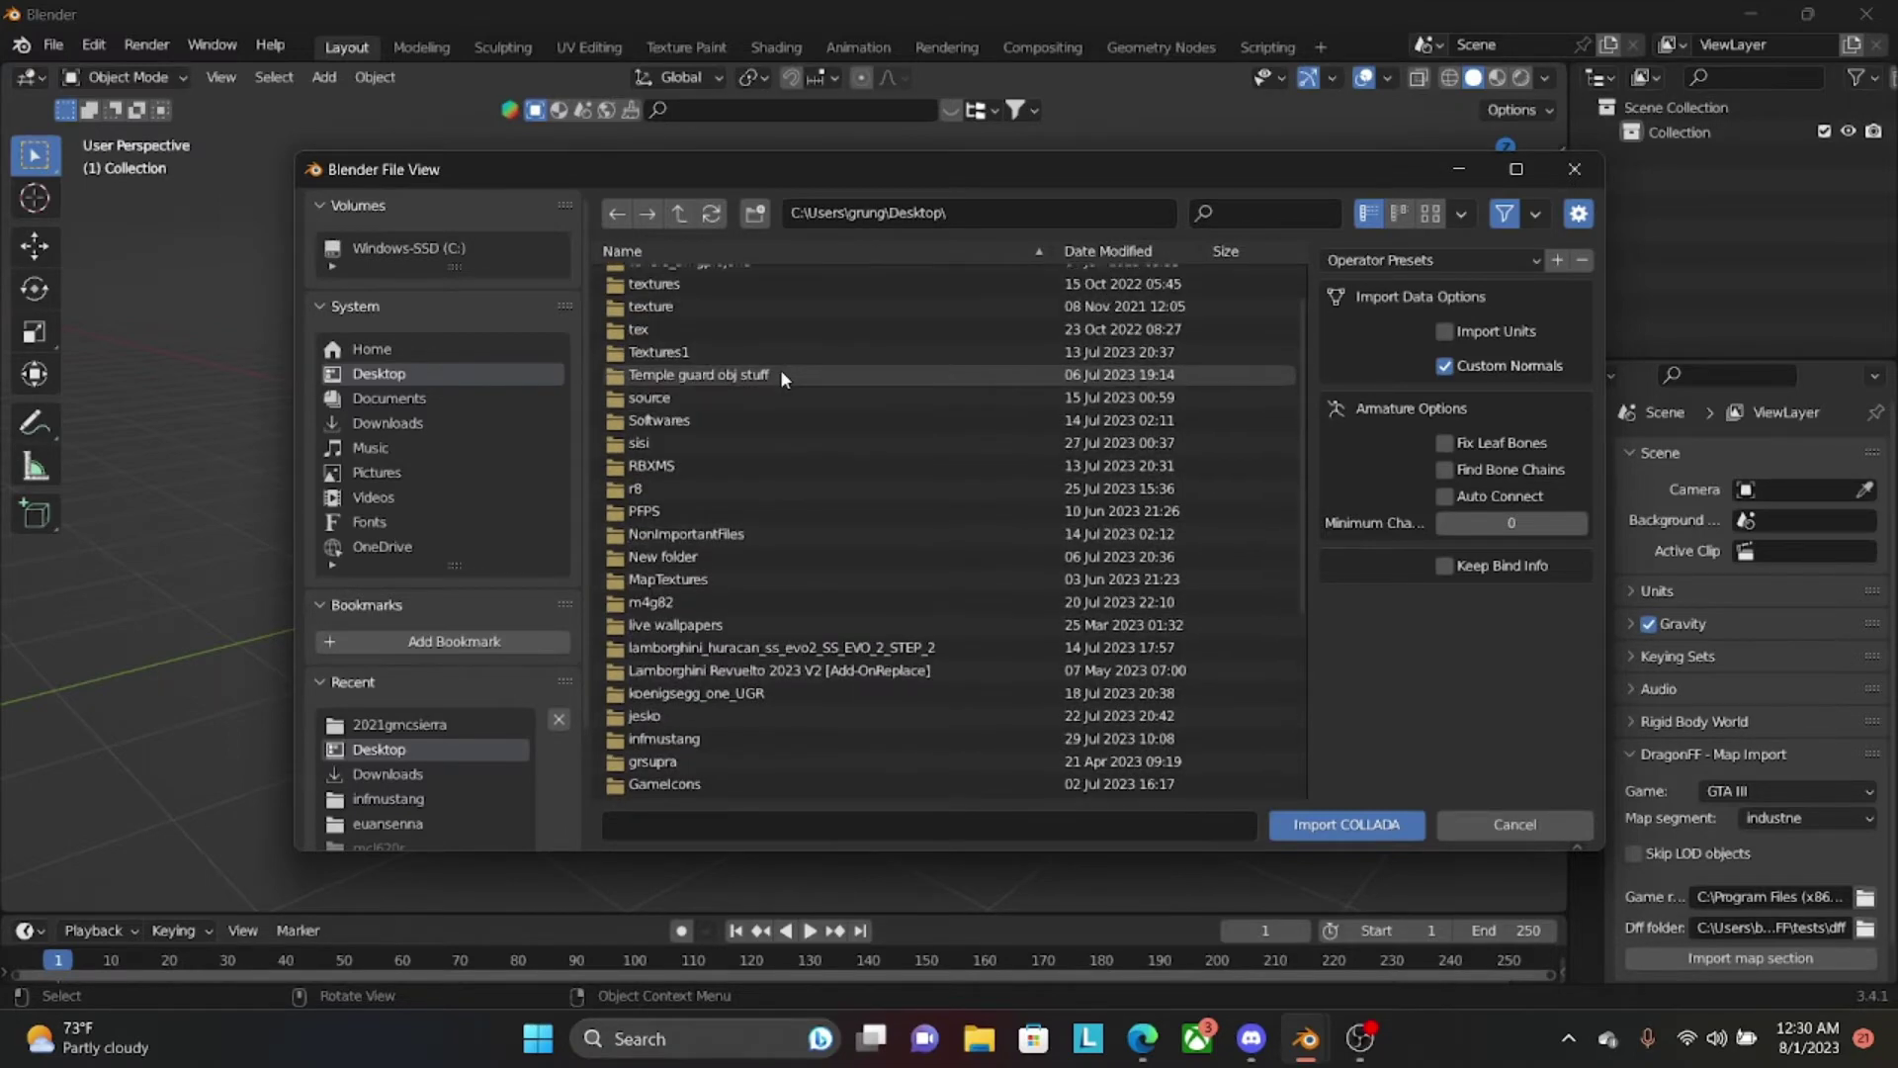
pyautogui.scroll(1, 781, 378)
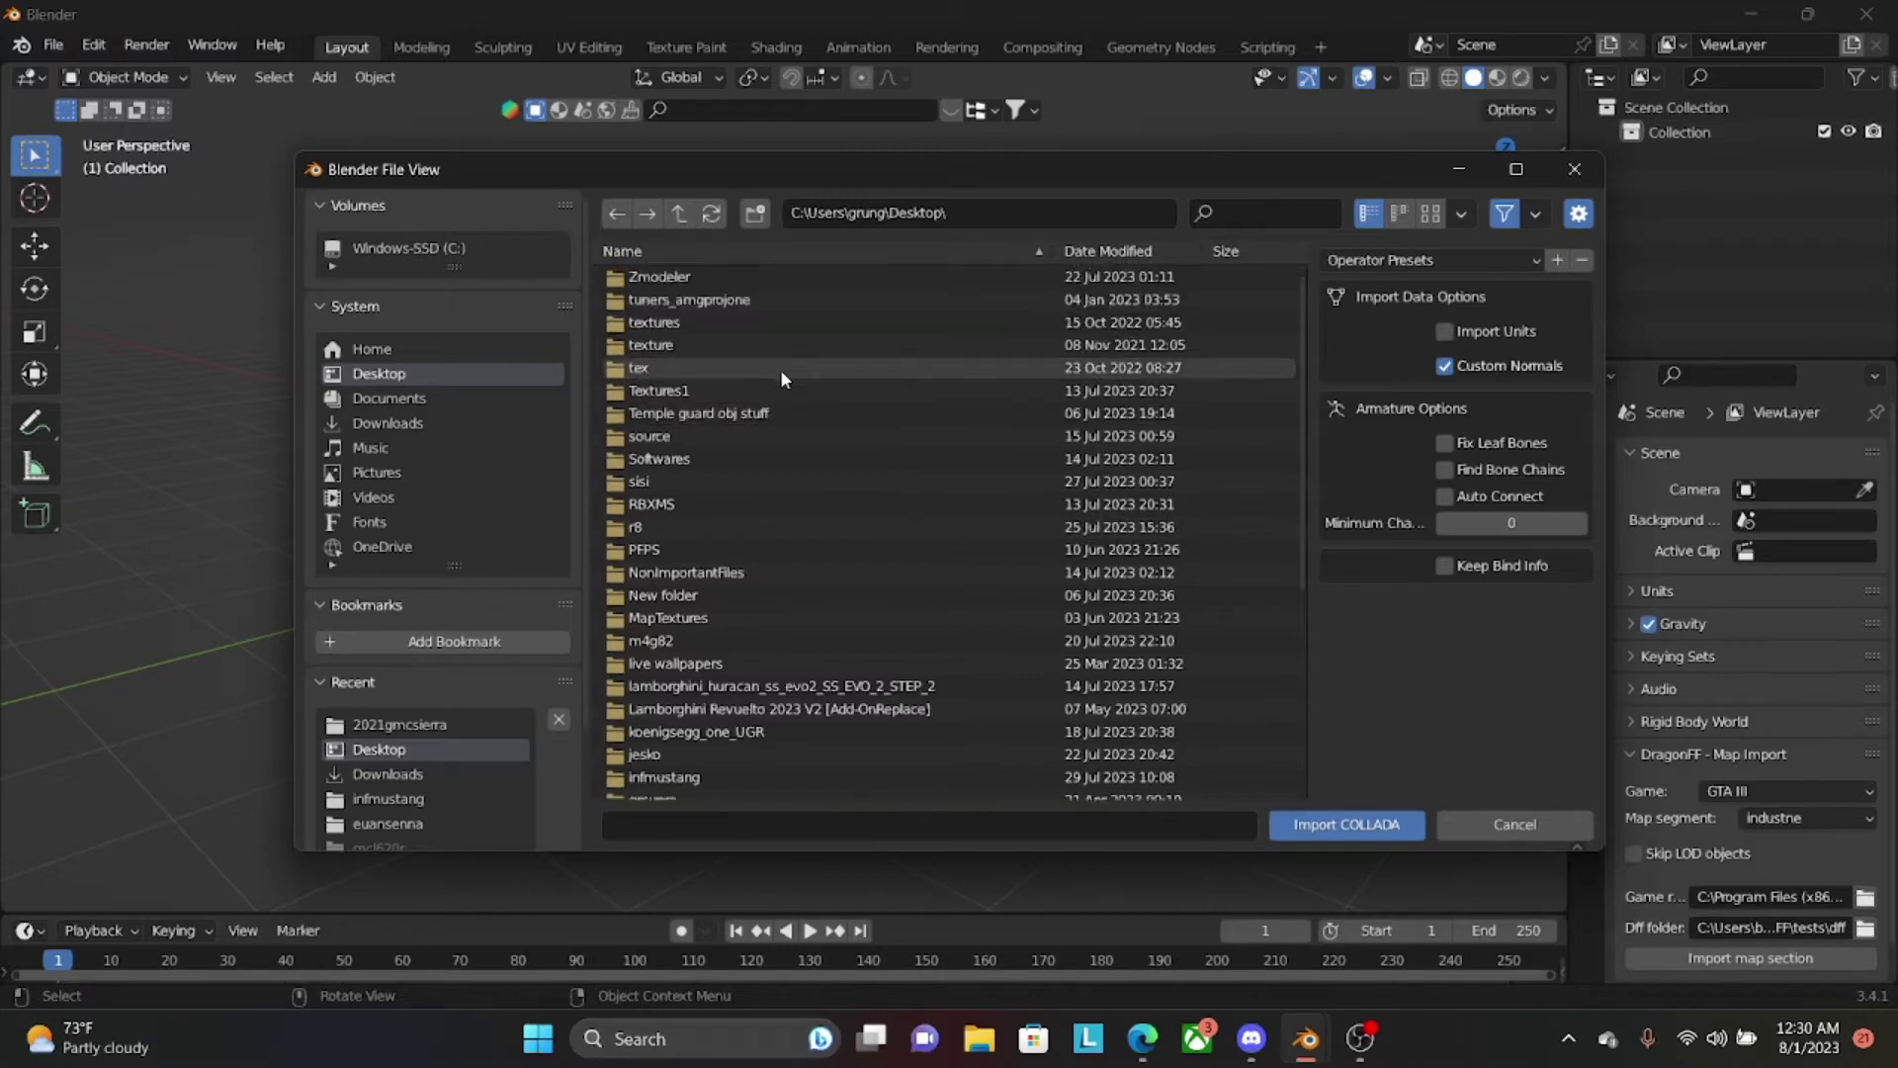
pyautogui.click(751, 301)
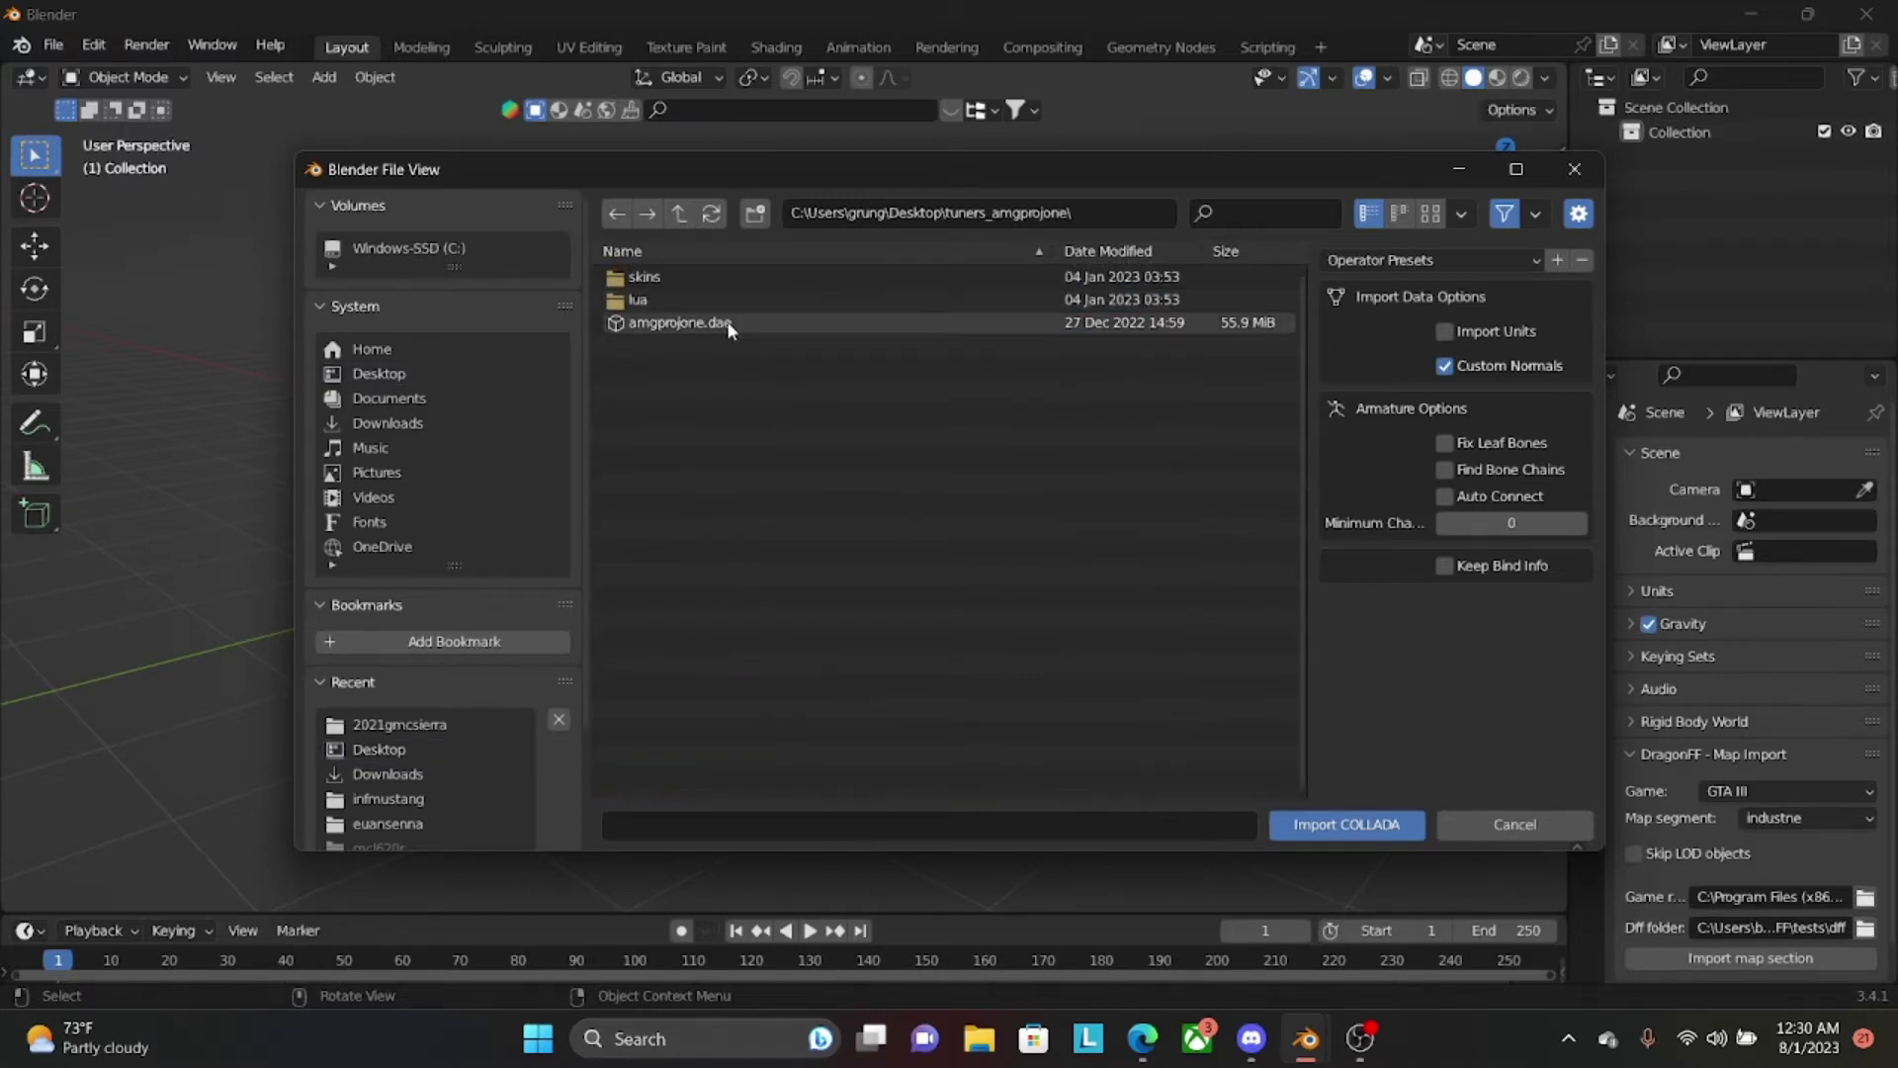
pyautogui.doubleClick(730, 327)
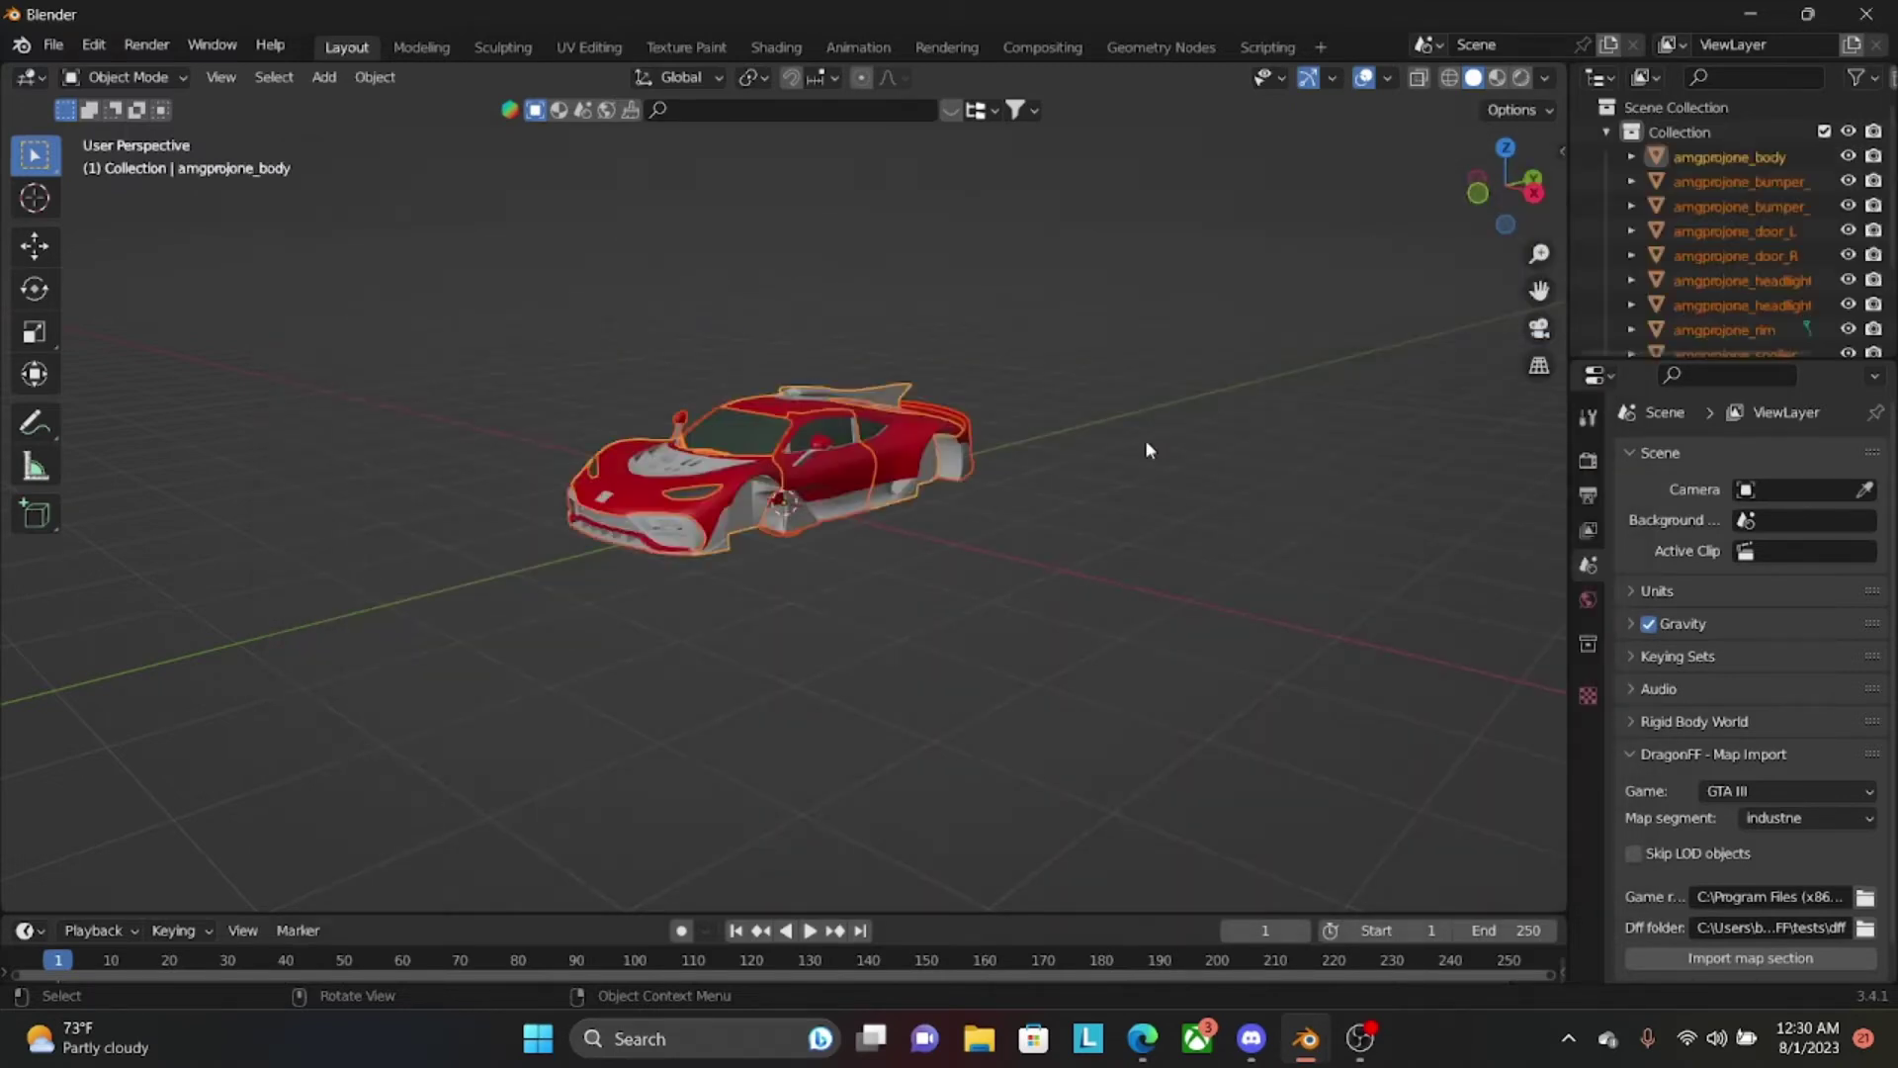
# Try moving the car body along the X axis to check which parts belong to it, then cancel the move.
pyautogui.moveTo(910, 348); pyautogui.dragTo(697, 405, button='middle')
pyautogui.click(856, 397)
pyautogui.moveTo(856, 397); pyautogui.dragTo(1141, 289, button='middle')
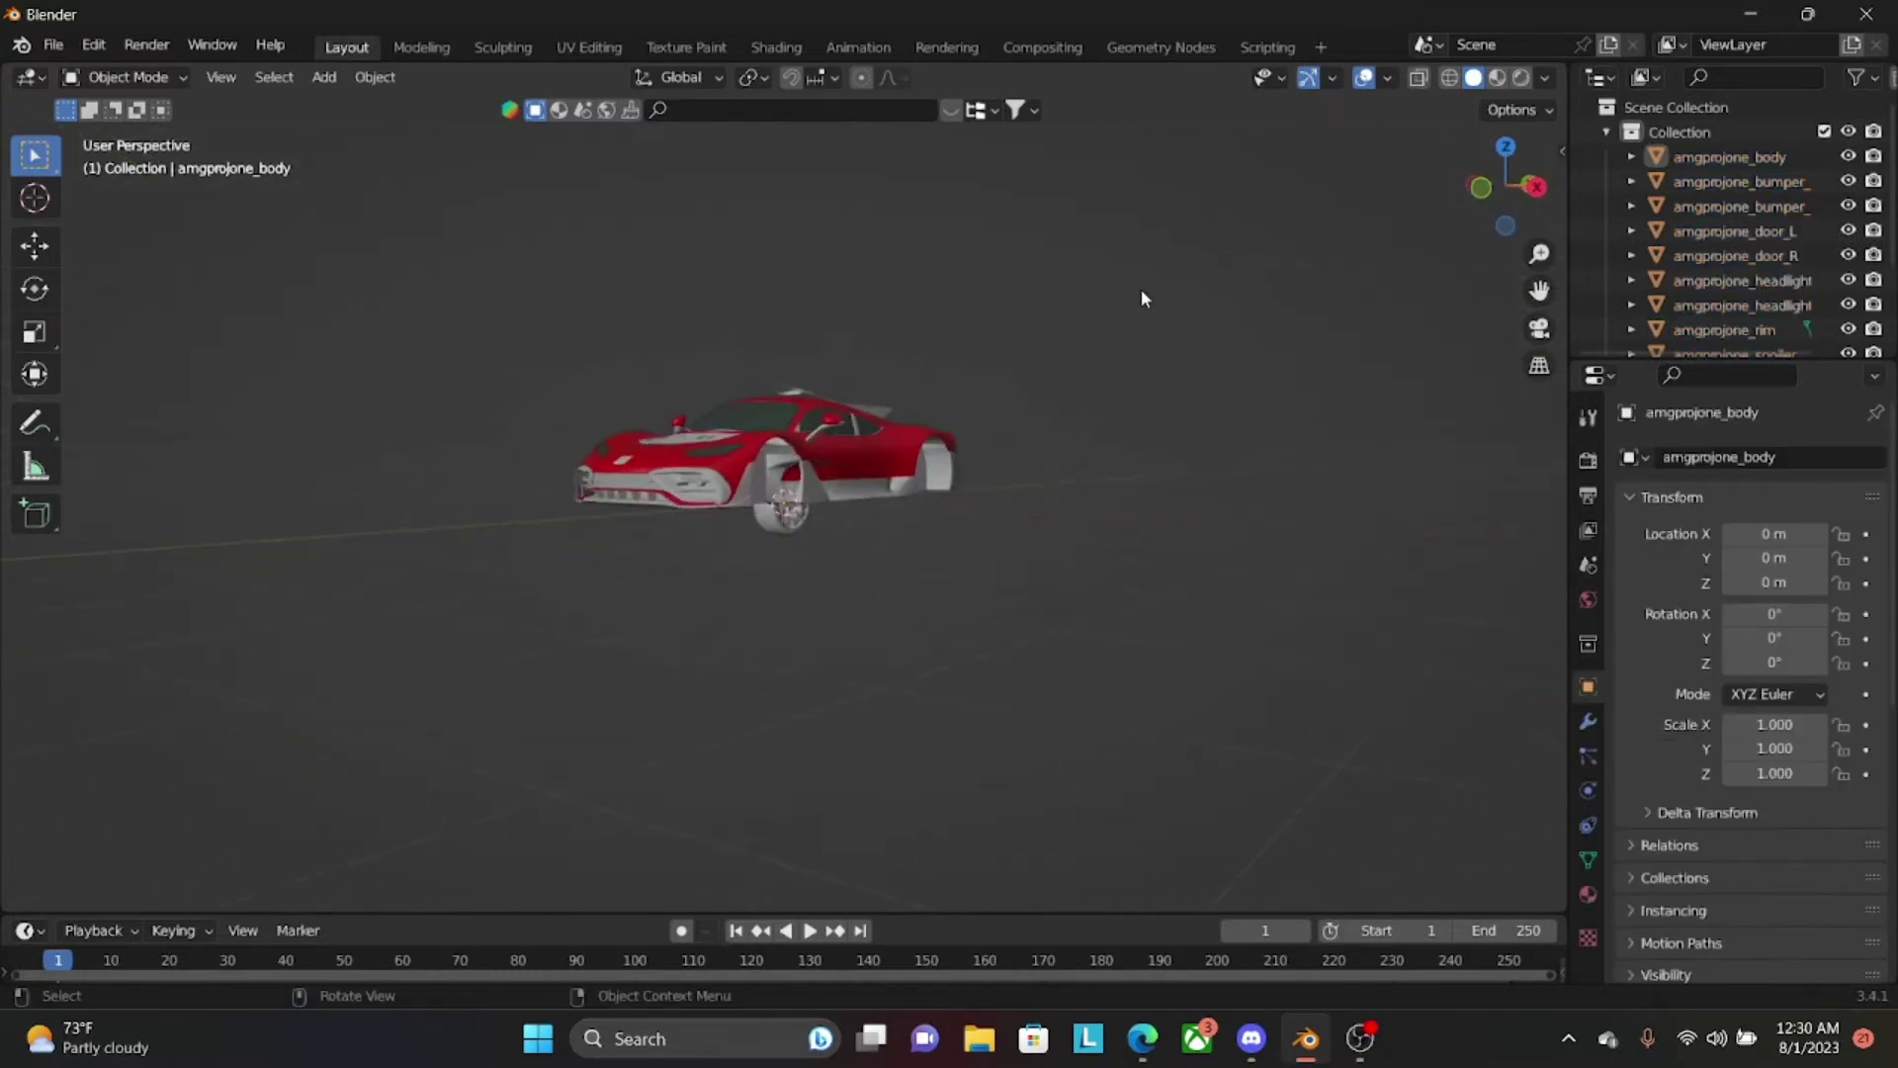
pyautogui.scroll(4, 1137, 295)
pyautogui.moveTo(1106, 351); pyautogui.dragTo(934, 573, button='middle')
pyautogui.scroll(-3, 1135, 493)
pyautogui.click(1117, 546)
pyautogui.scroll(-4, 939, 569)
pyautogui.press('g')
pyautogui.press('x')
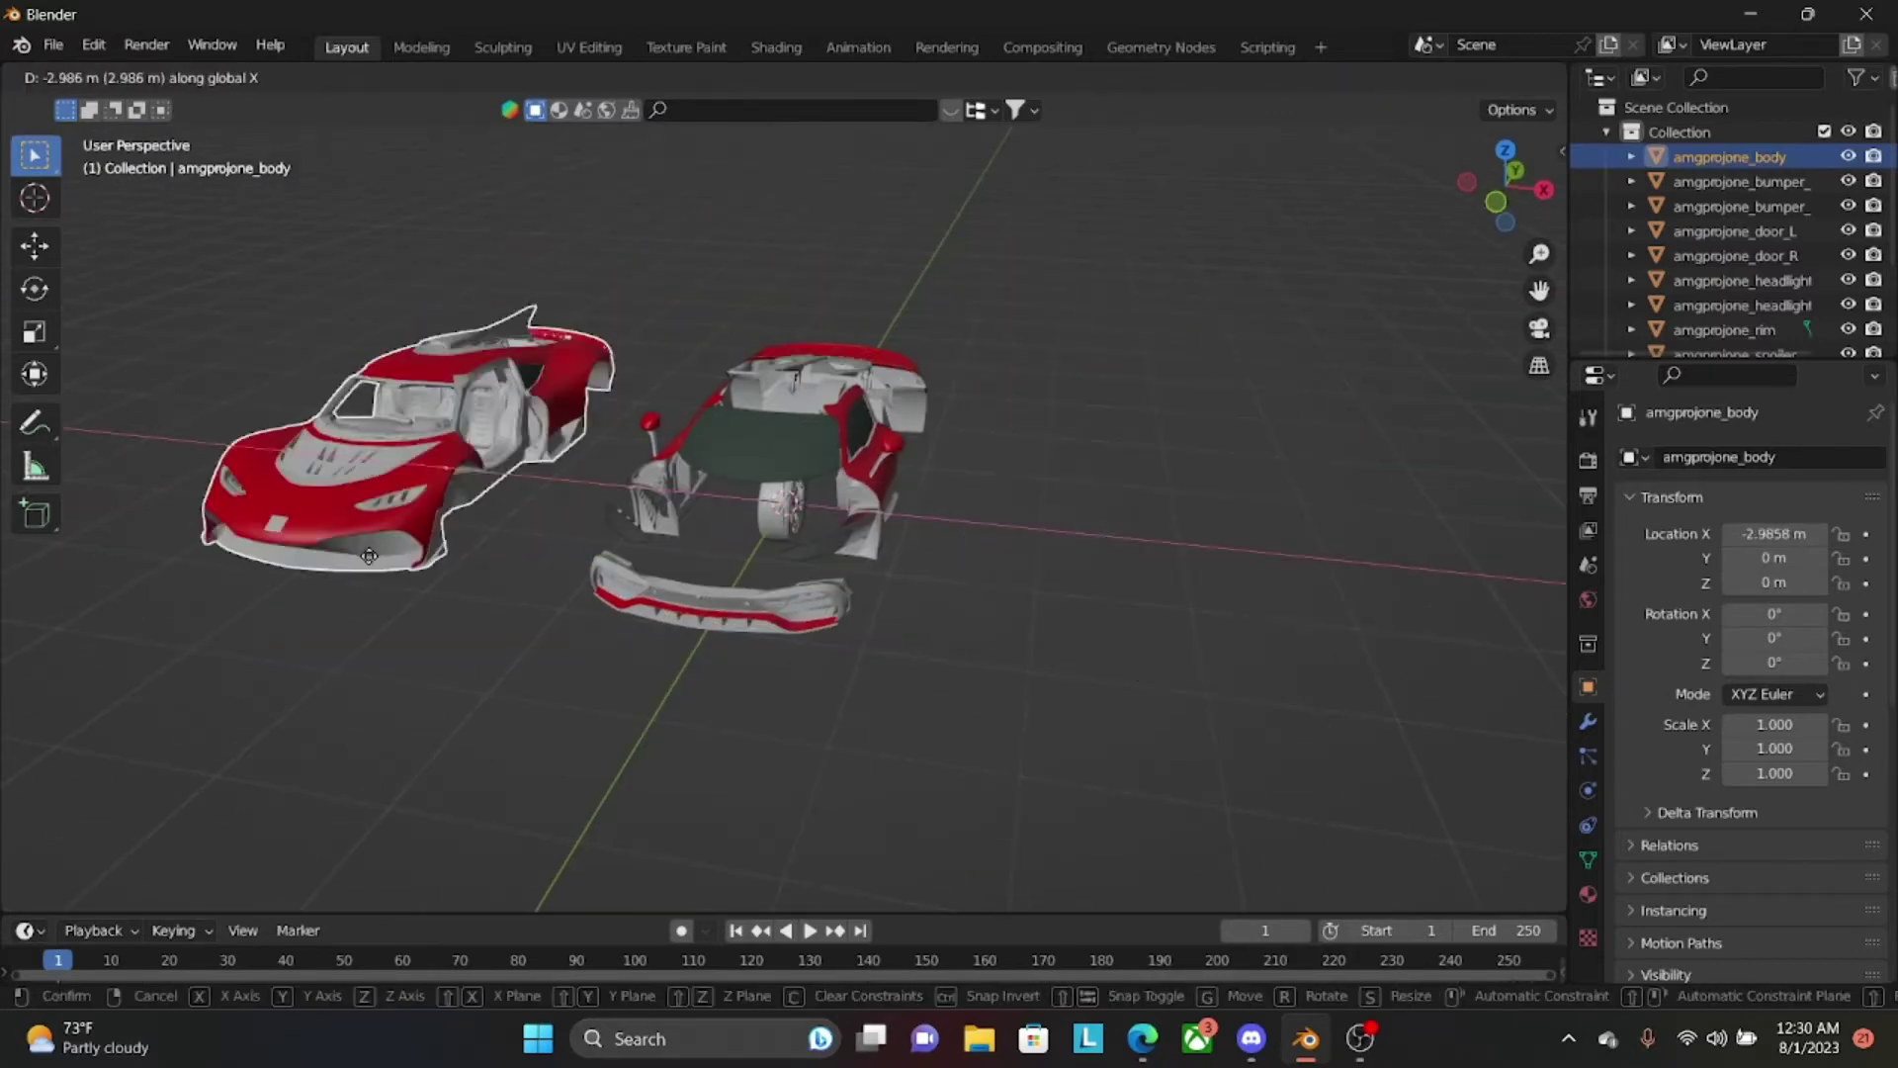
pyautogui.rightClick(781, 679)
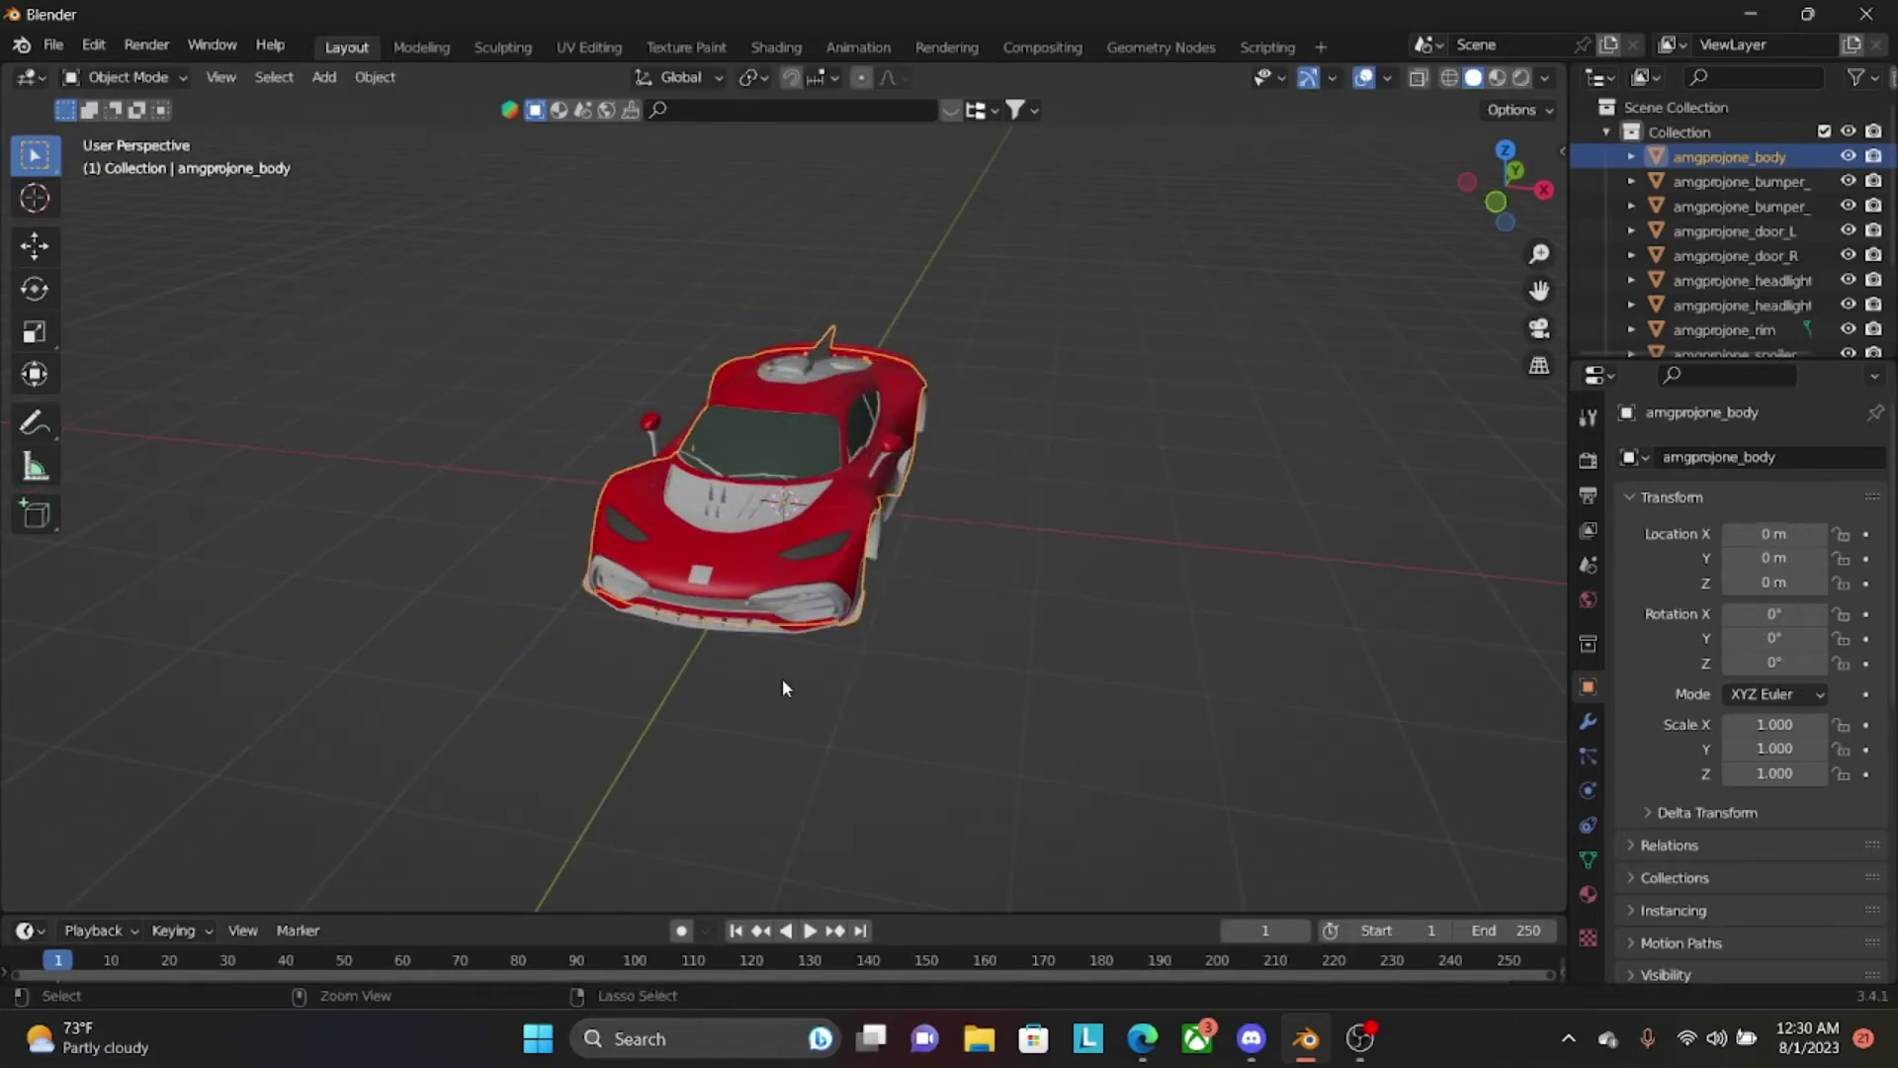
# Try moving the car body along the Y axis and revert the move.
pyautogui.moveTo(781, 678)
pyautogui.mouseDown(button='middle')
pyautogui.moveTo(1023, 668)
pyautogui.moveTo(777, 658)
pyautogui.mouseUp(button='middle')
pyautogui.press('g')
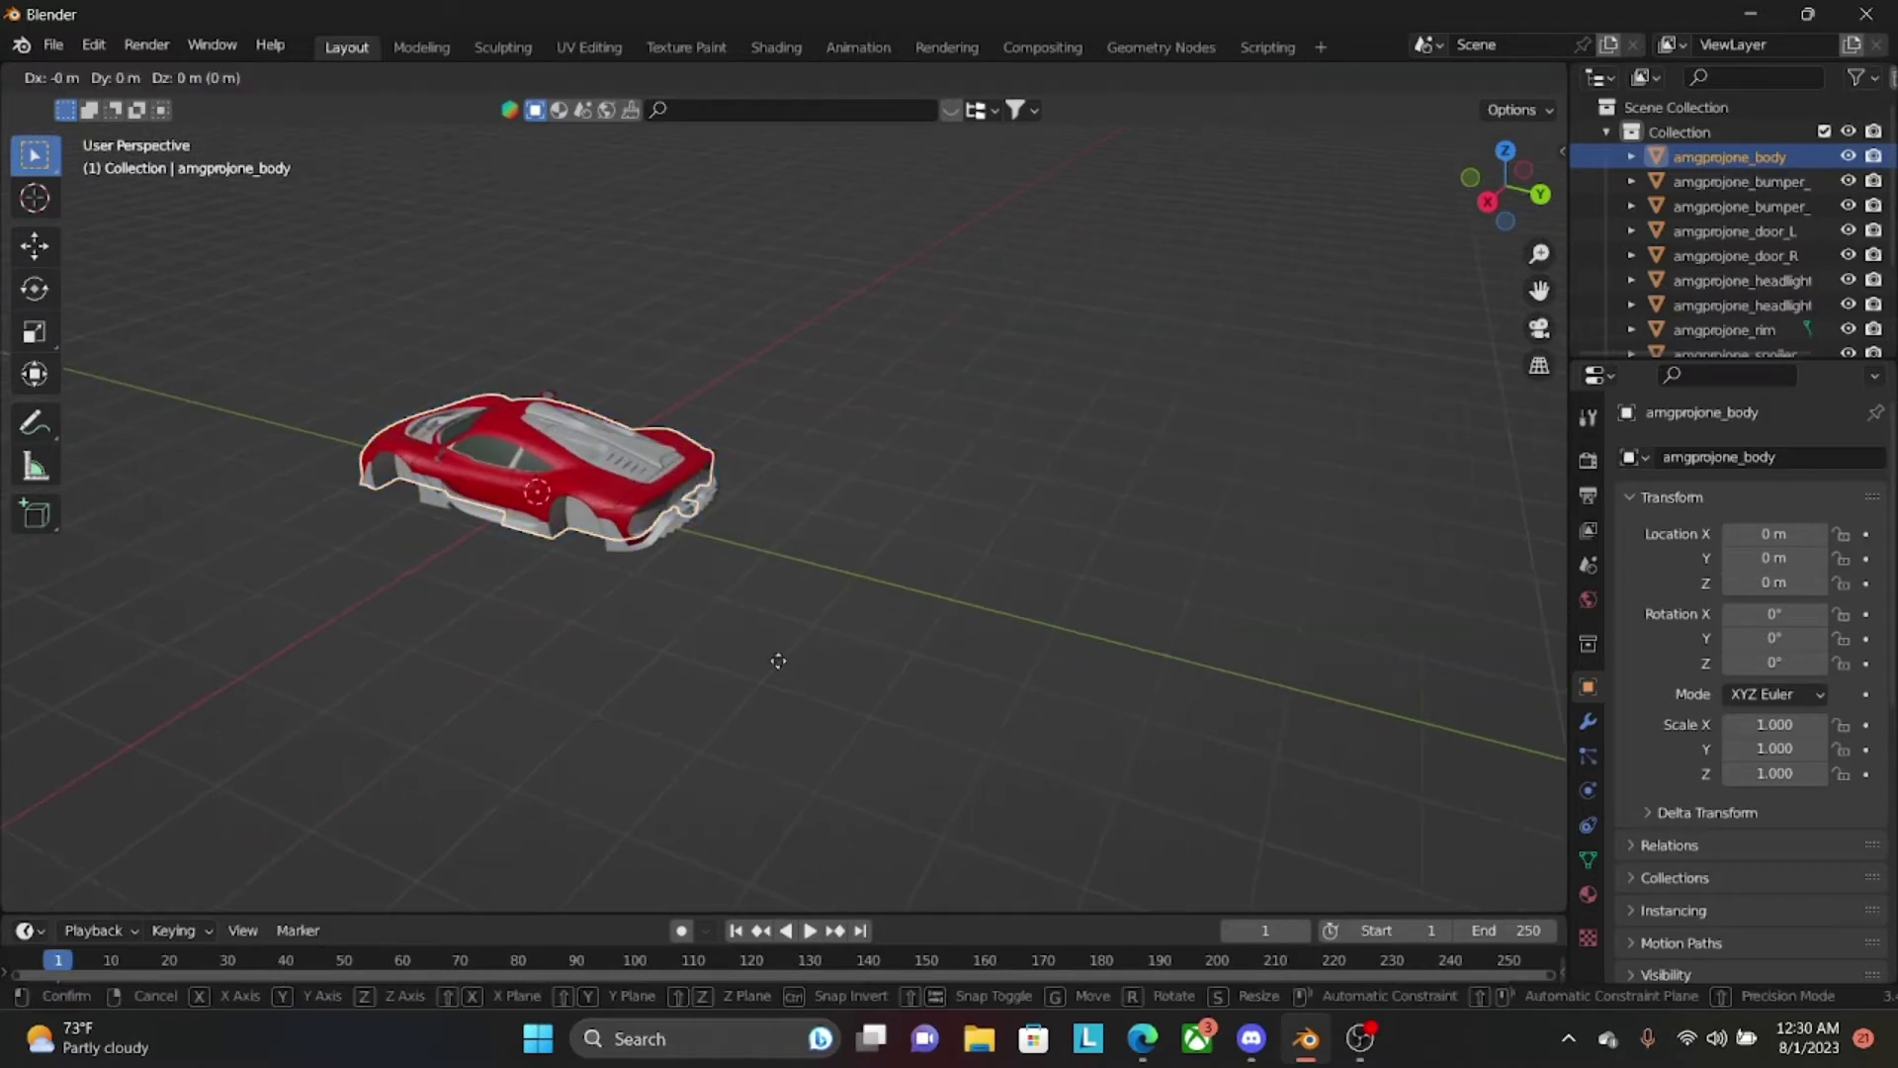
pyautogui.press('y')
pyautogui.rightClick(831, 803)
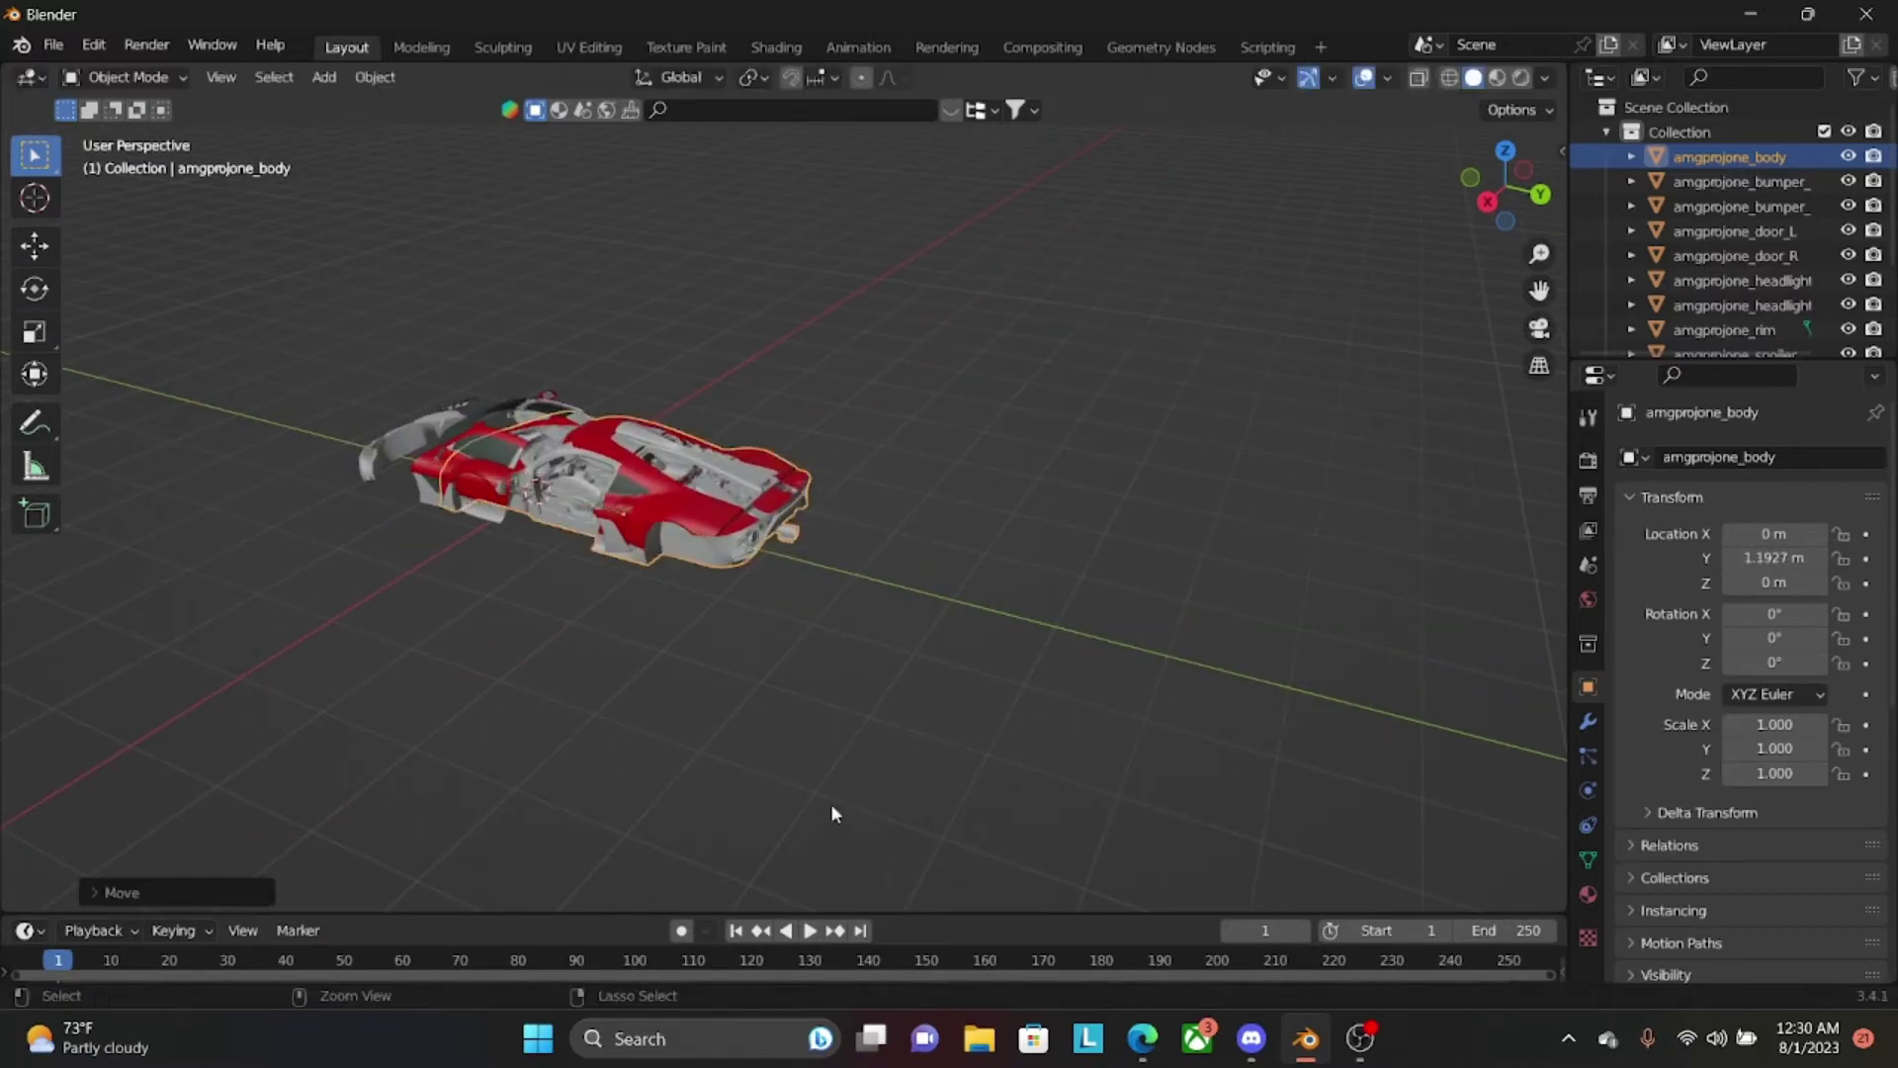
# Try moving the car body along the Z axis, undo the move and deselect the body.
pyautogui.moveTo(830, 803); pyautogui.dragTo(791, 690, button='middle')
pyautogui.press('g')
pyautogui.press('z')
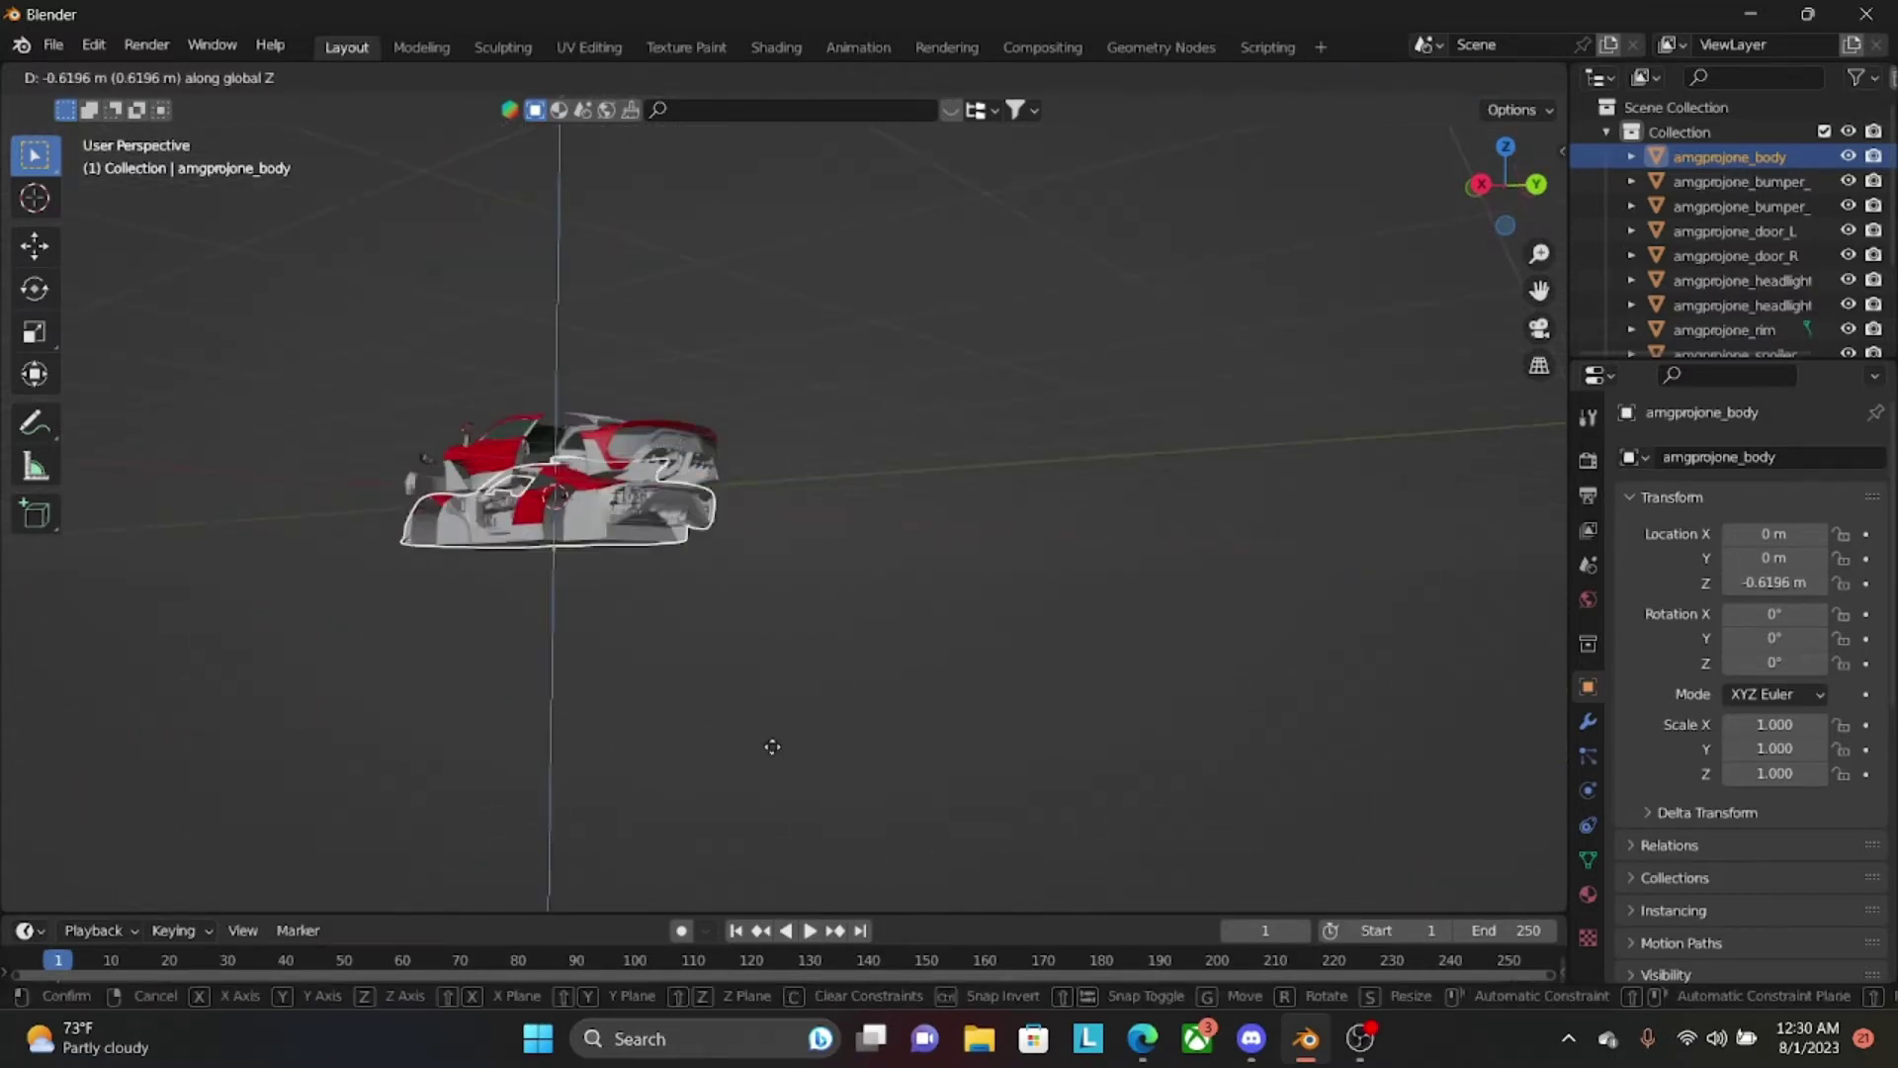
pyautogui.click(792, 632)
pyautogui.moveTo(744, 614); pyautogui.dragTo(981, 685, button='middle')
pyautogui.hotkey('ctrl', 'z')
pyautogui.scroll(4, 975, 686)
pyautogui.click(938, 703)
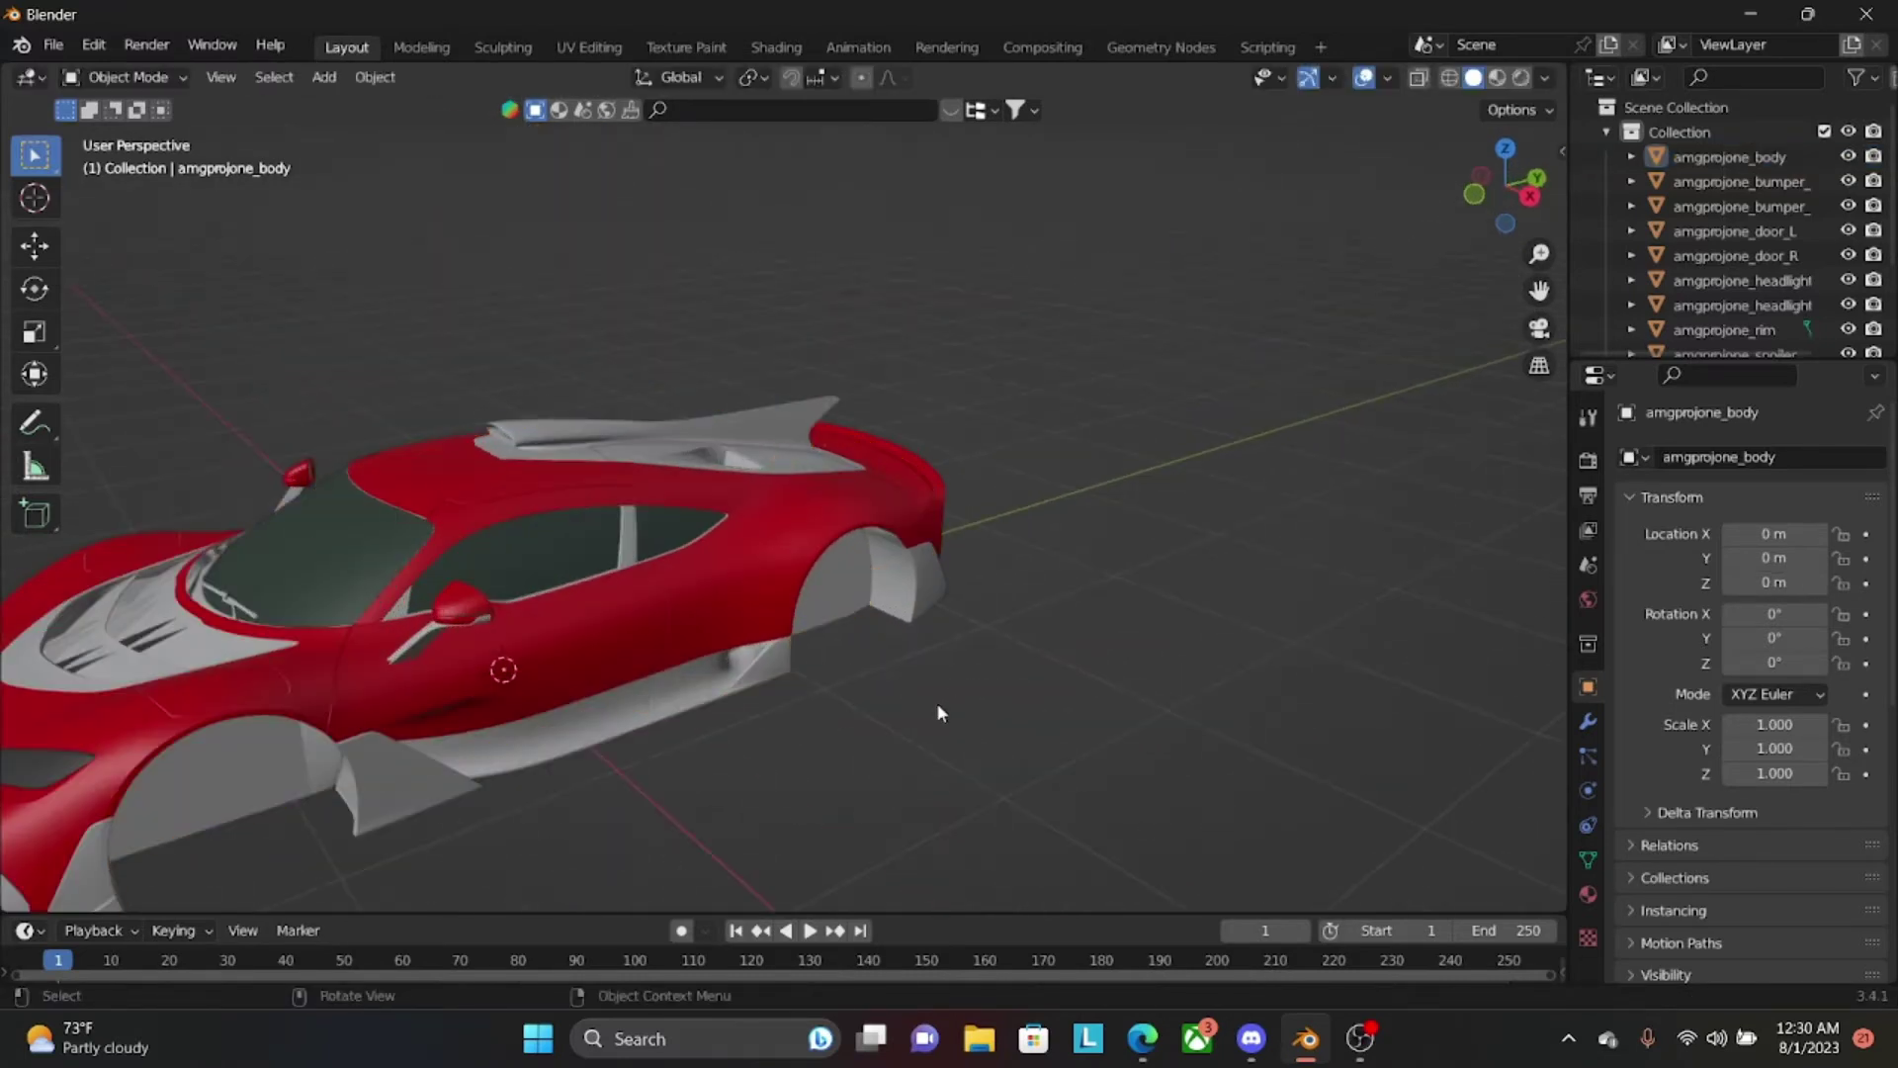
# Select all car parts, separate their entire geometry by material in Edit Mode and return to Object Mode.
pyautogui.moveTo(841, 702)
pyautogui.mouseDown(button='middle')
pyautogui.moveTo(1152, 686)
pyautogui.moveTo(1047, 665)
pyautogui.moveTo(719, 692)
pyautogui.moveTo(932, 691)
pyautogui.moveTo(820, 692)
pyautogui.mouseUp(button='middle')
pyautogui.scroll(-3, 816, 692)
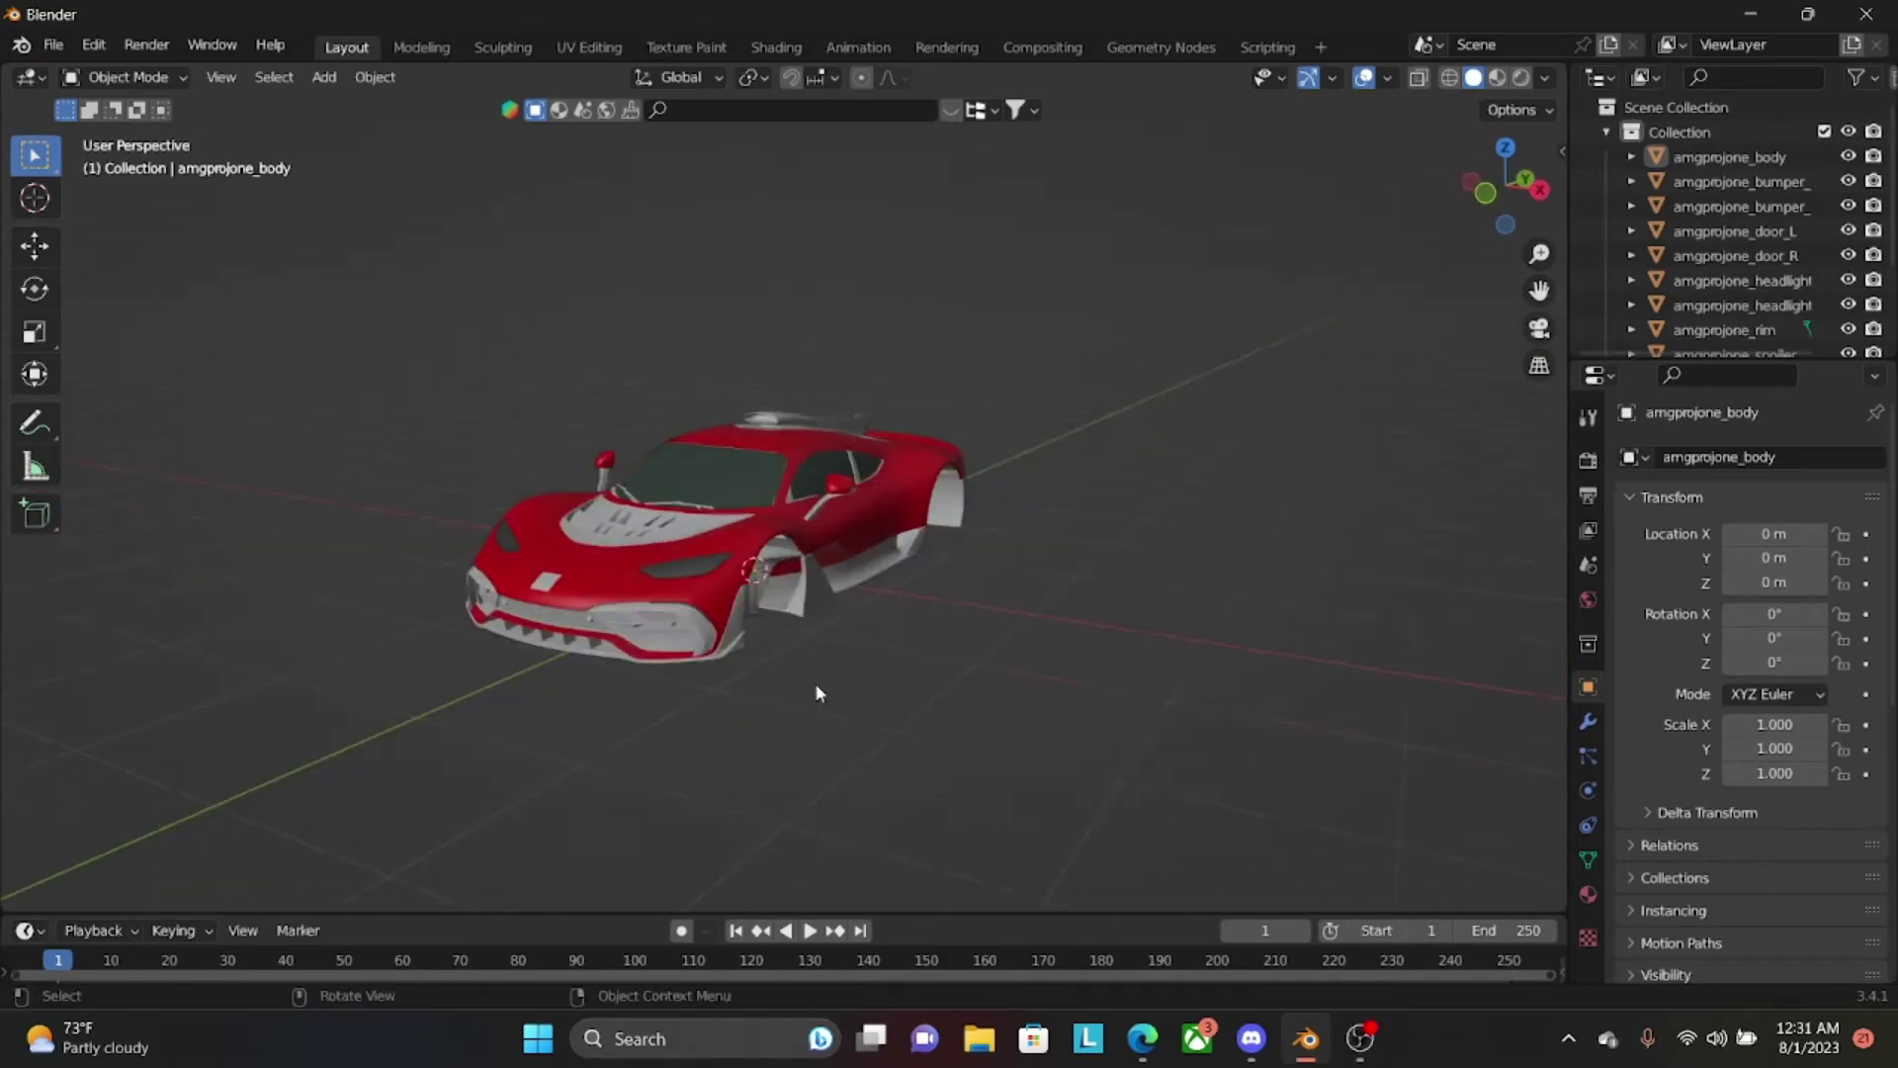
pyautogui.moveTo(388, 290); pyautogui.dragTo(1119, 882)
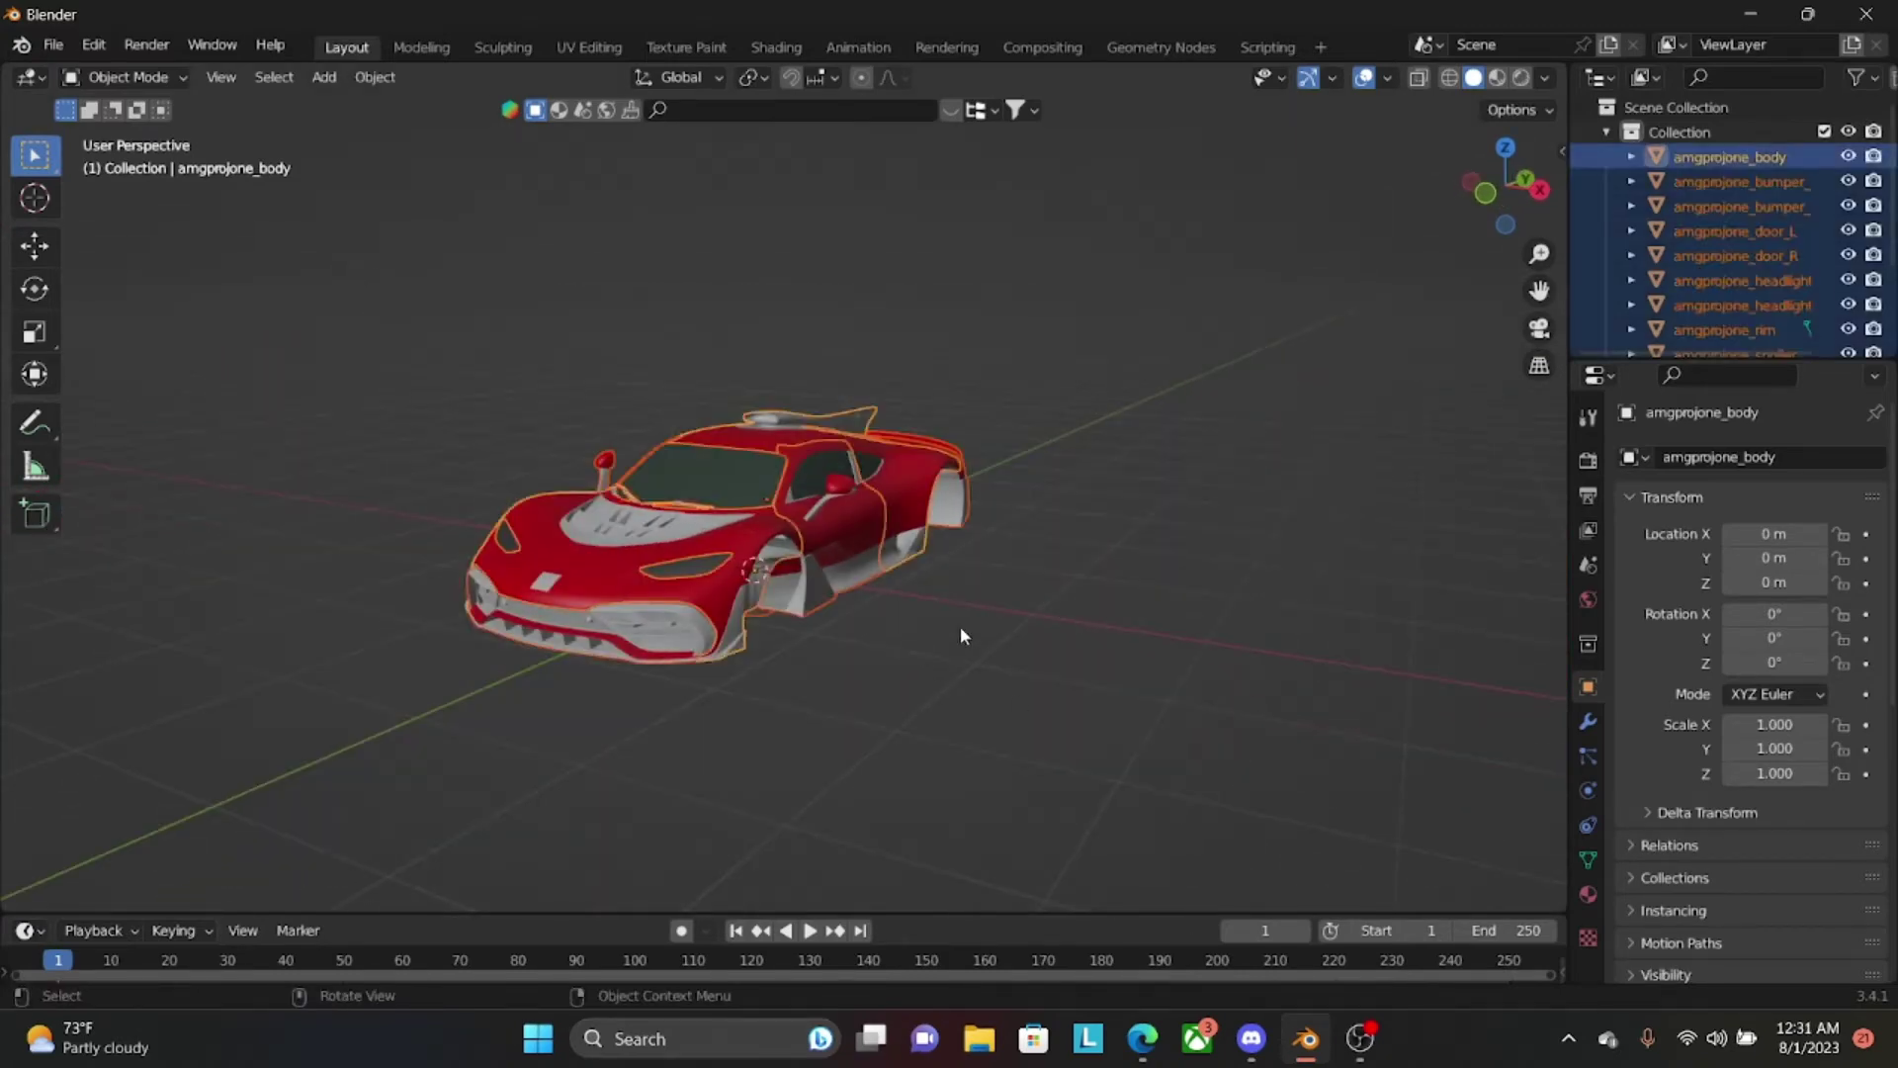
pyautogui.press('Tab')
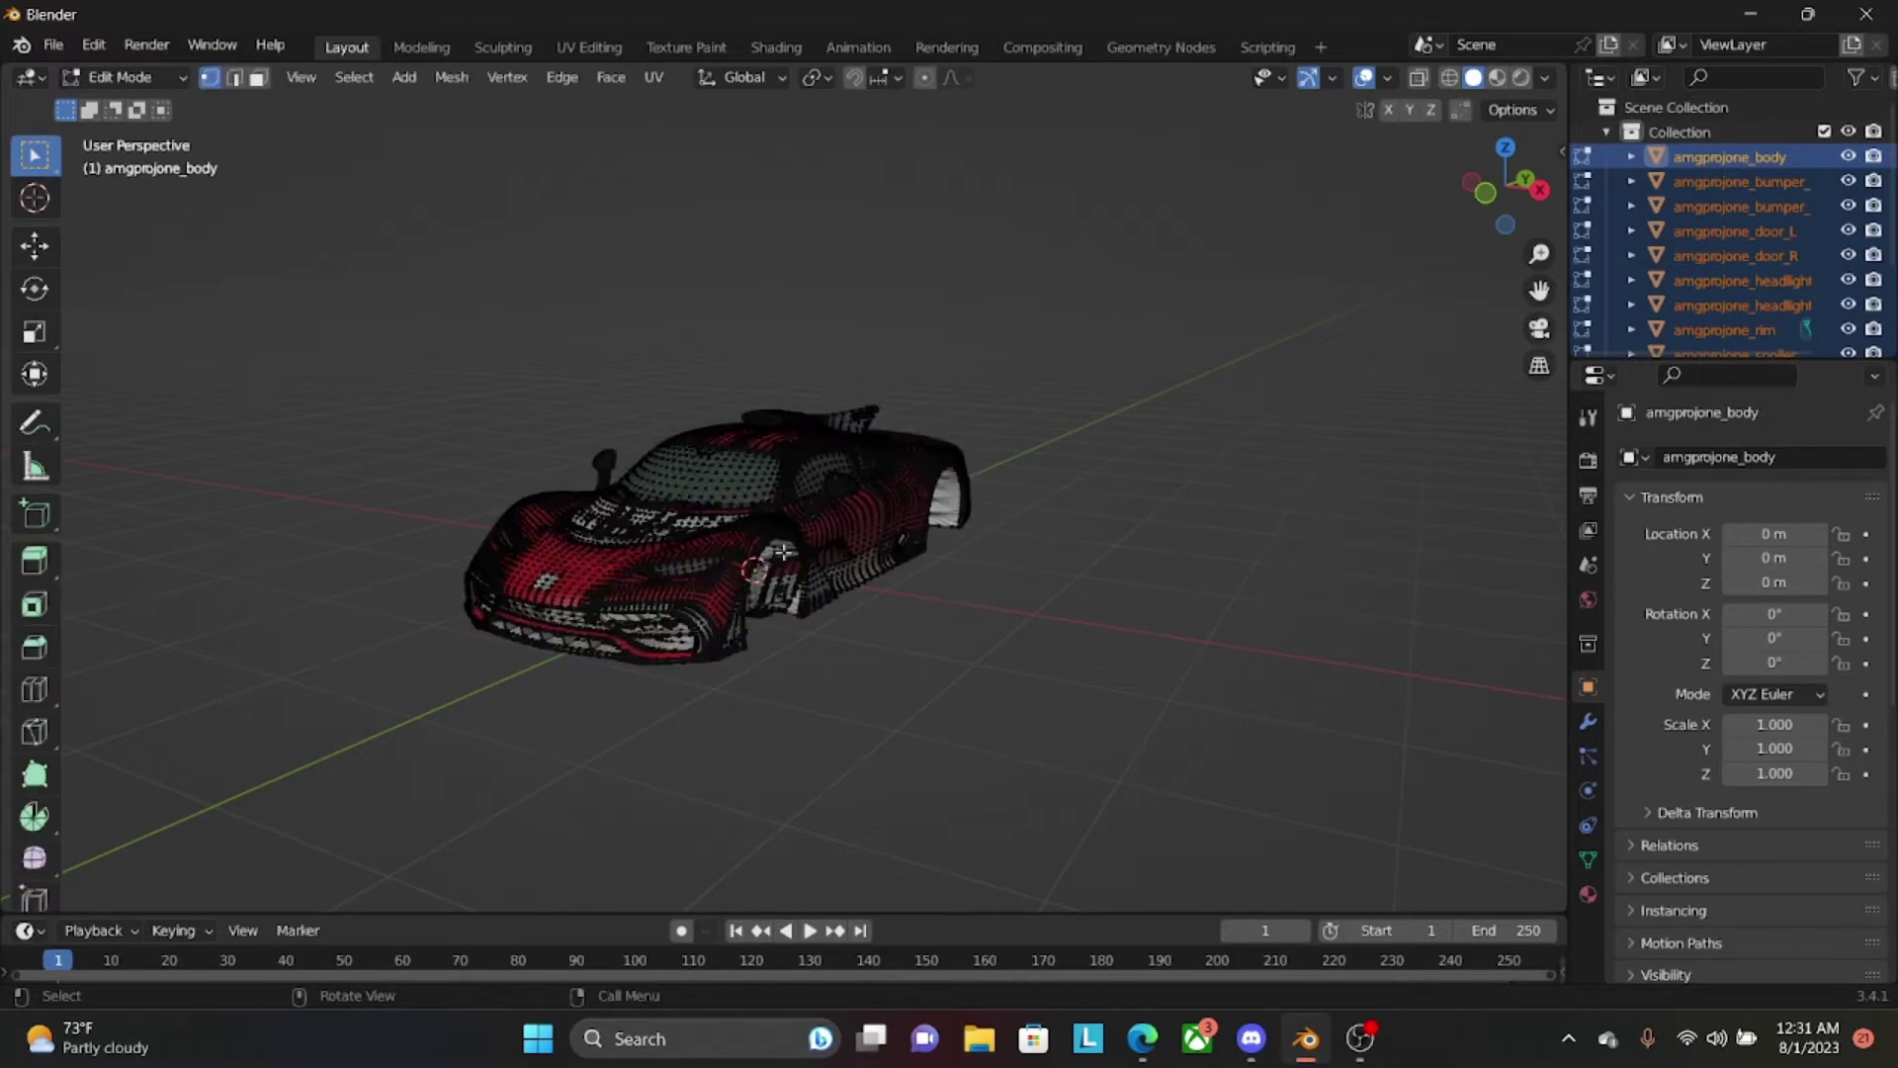
pyautogui.press('a')
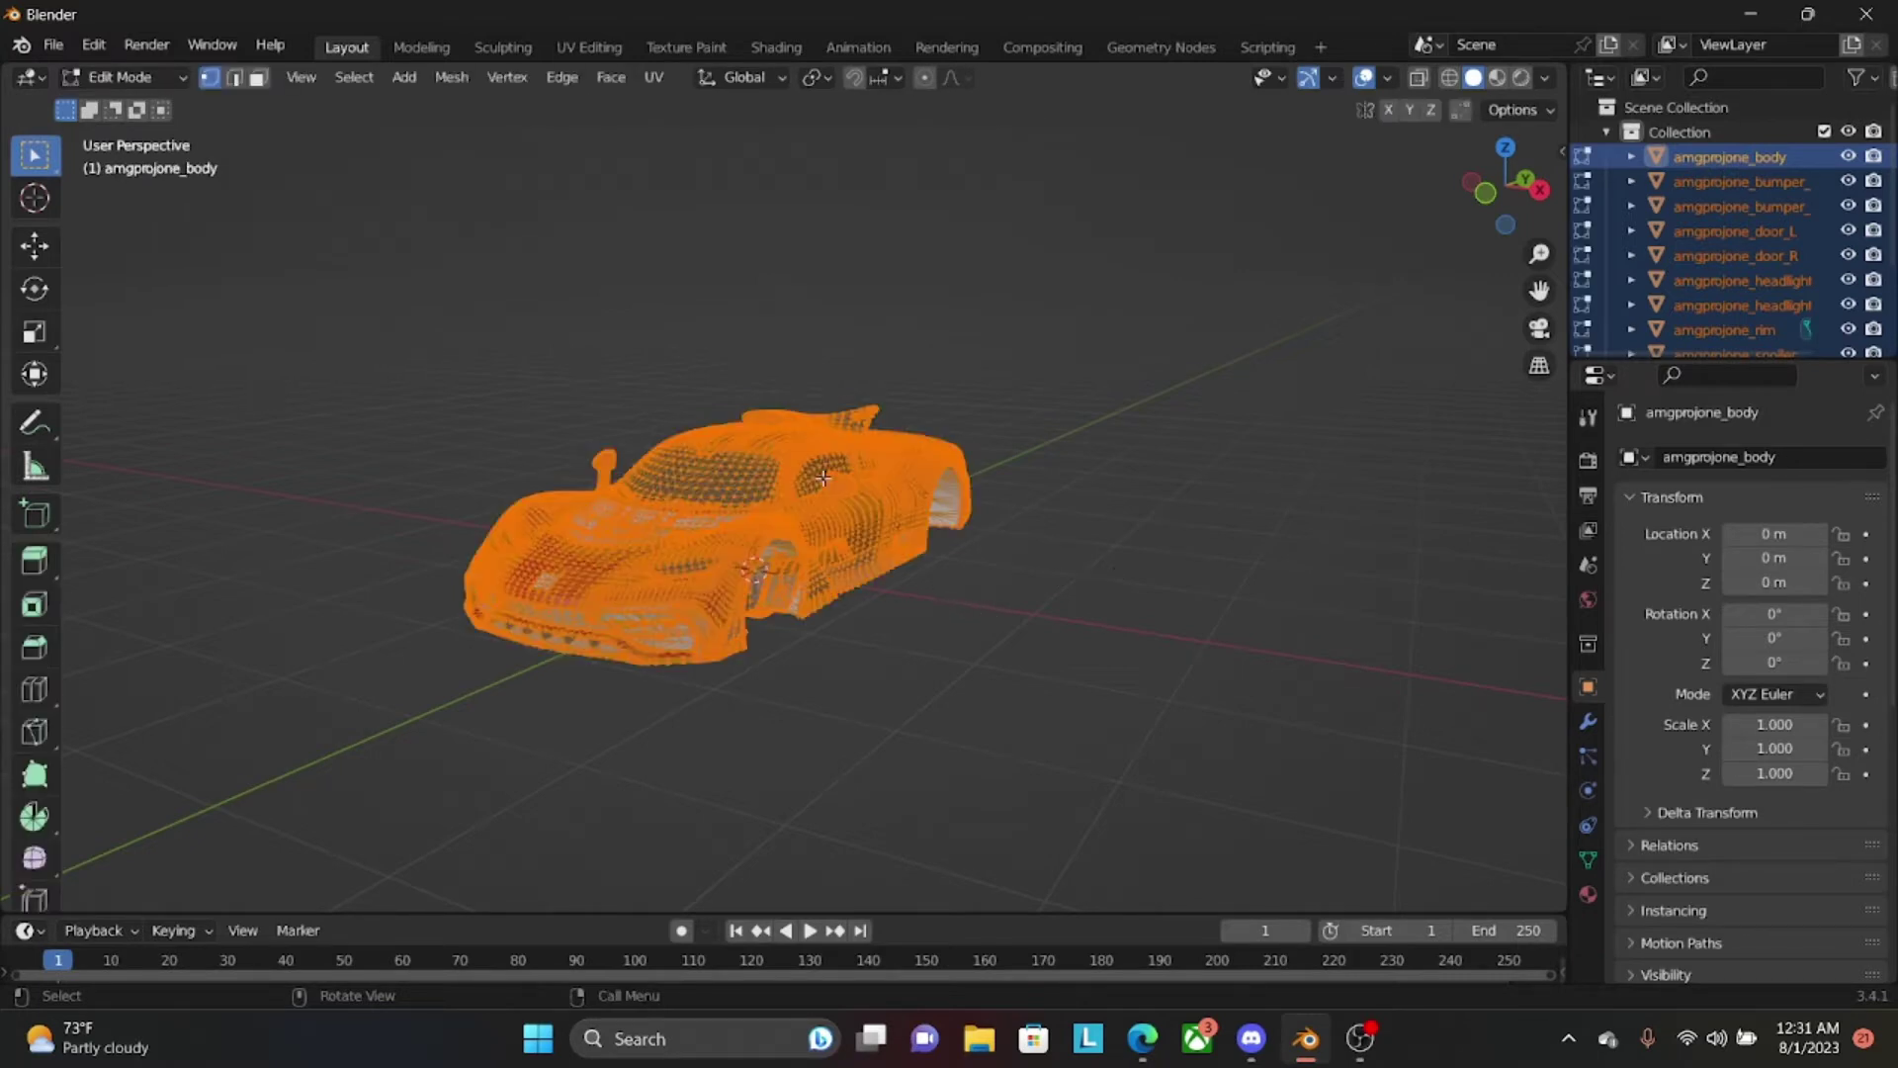
pyautogui.rightClick(752, 491)
pyautogui.moveTo(689, 932)
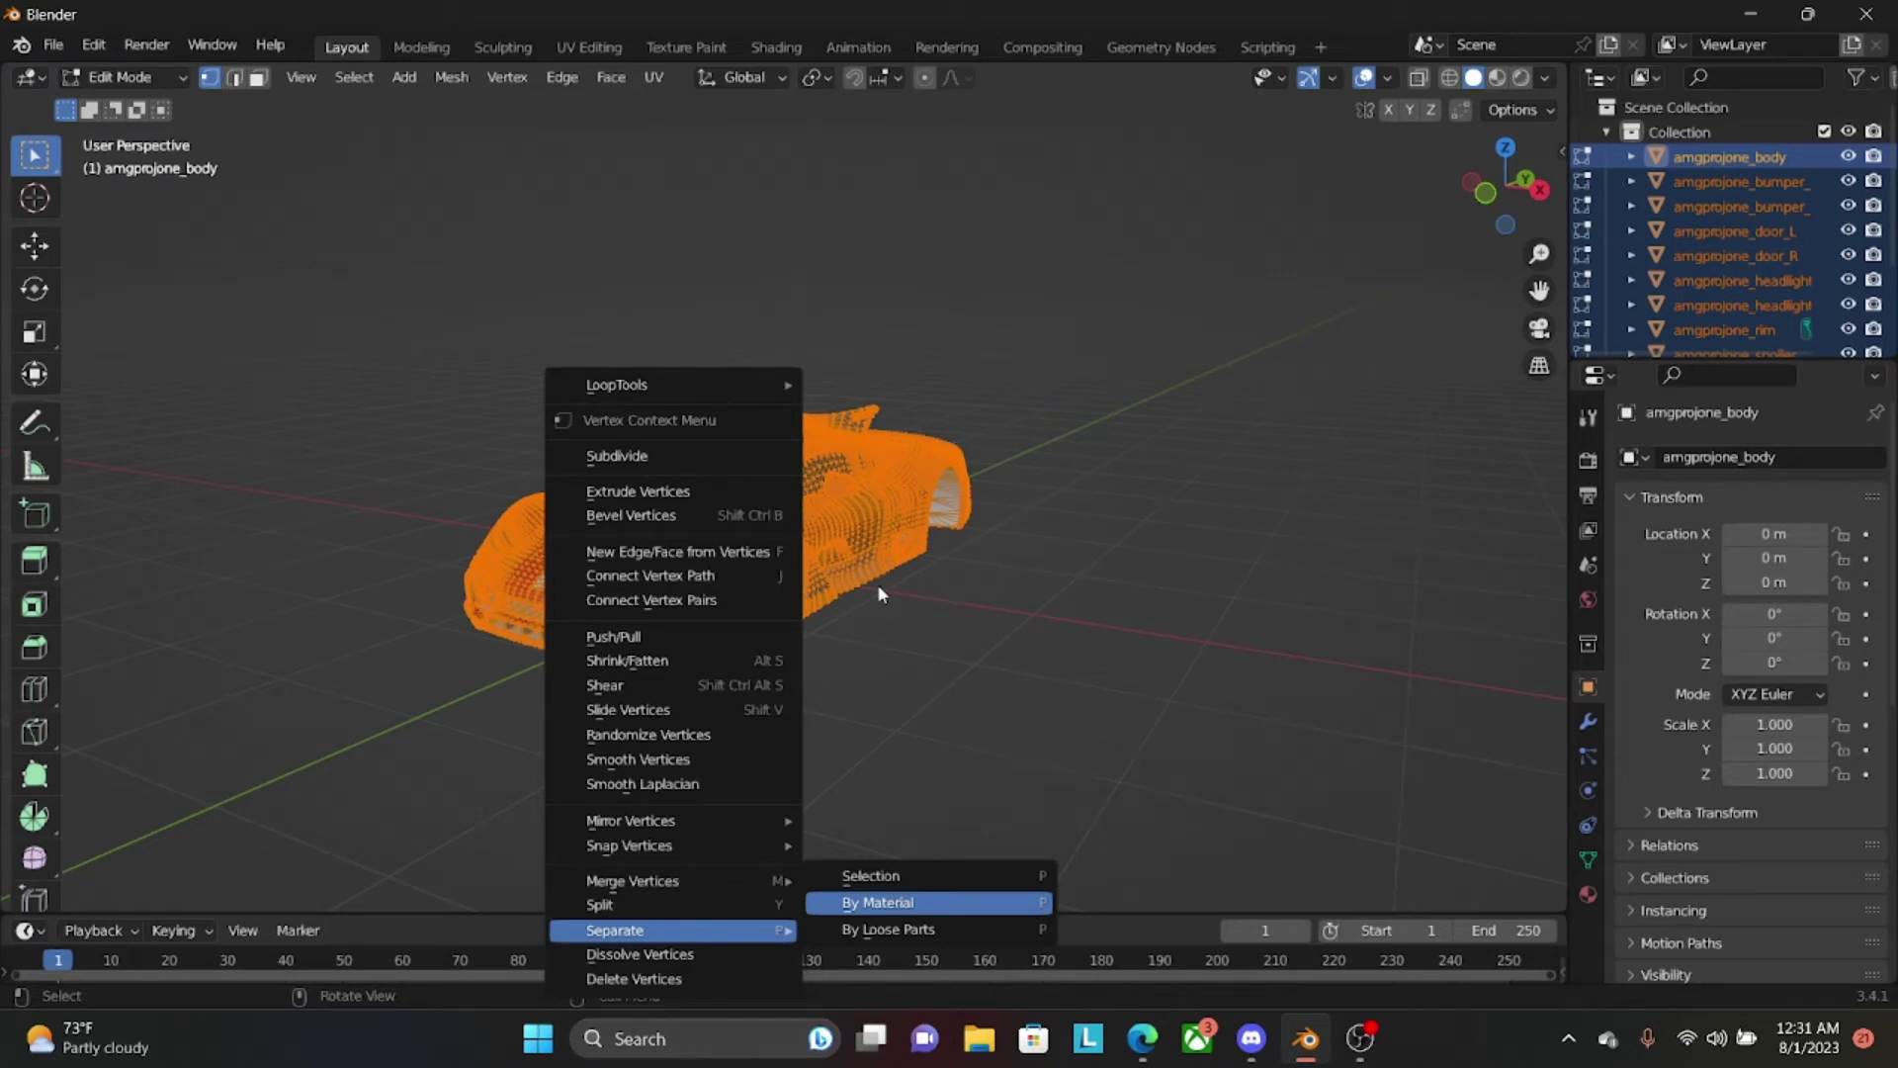
pyautogui.press('Return')
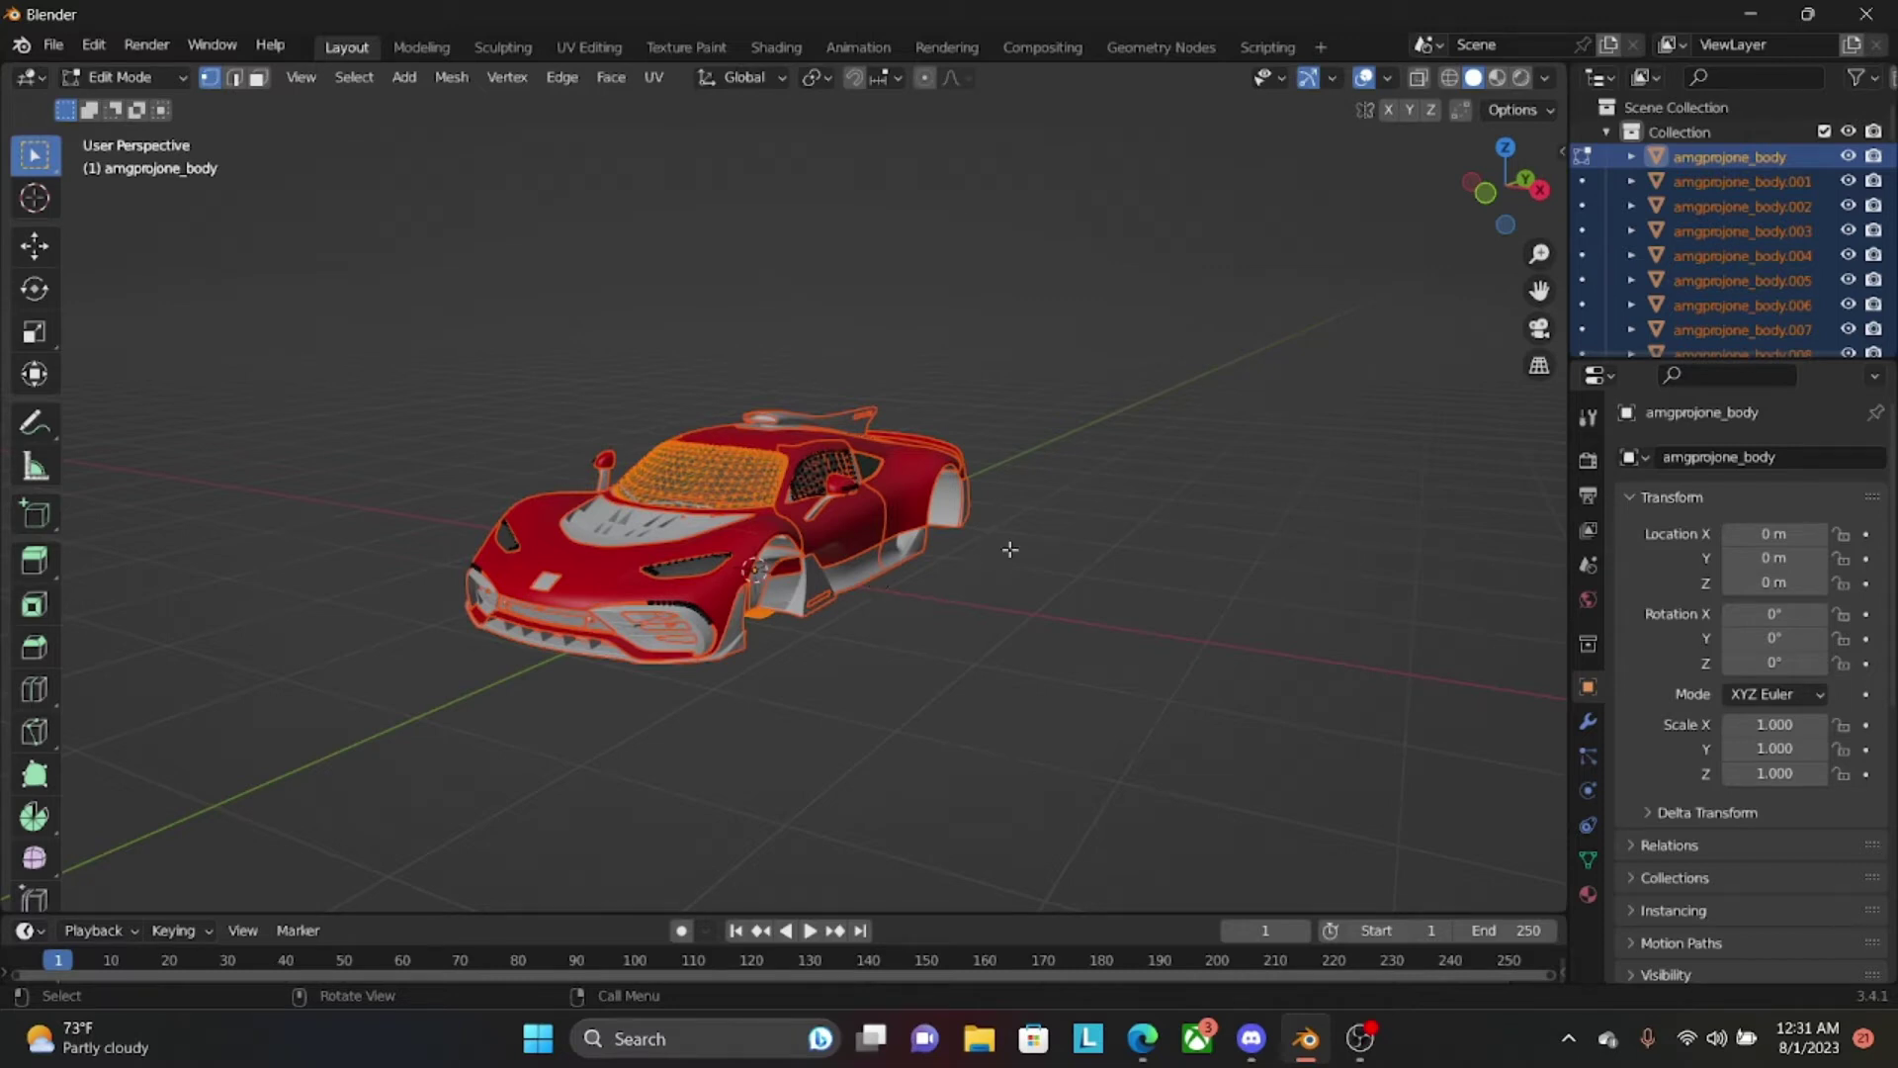
pyautogui.press('Tab')
# Try moving the separated left door panel about 2.2 m along the X axis, then undo the move.
pyautogui.click(863, 522)
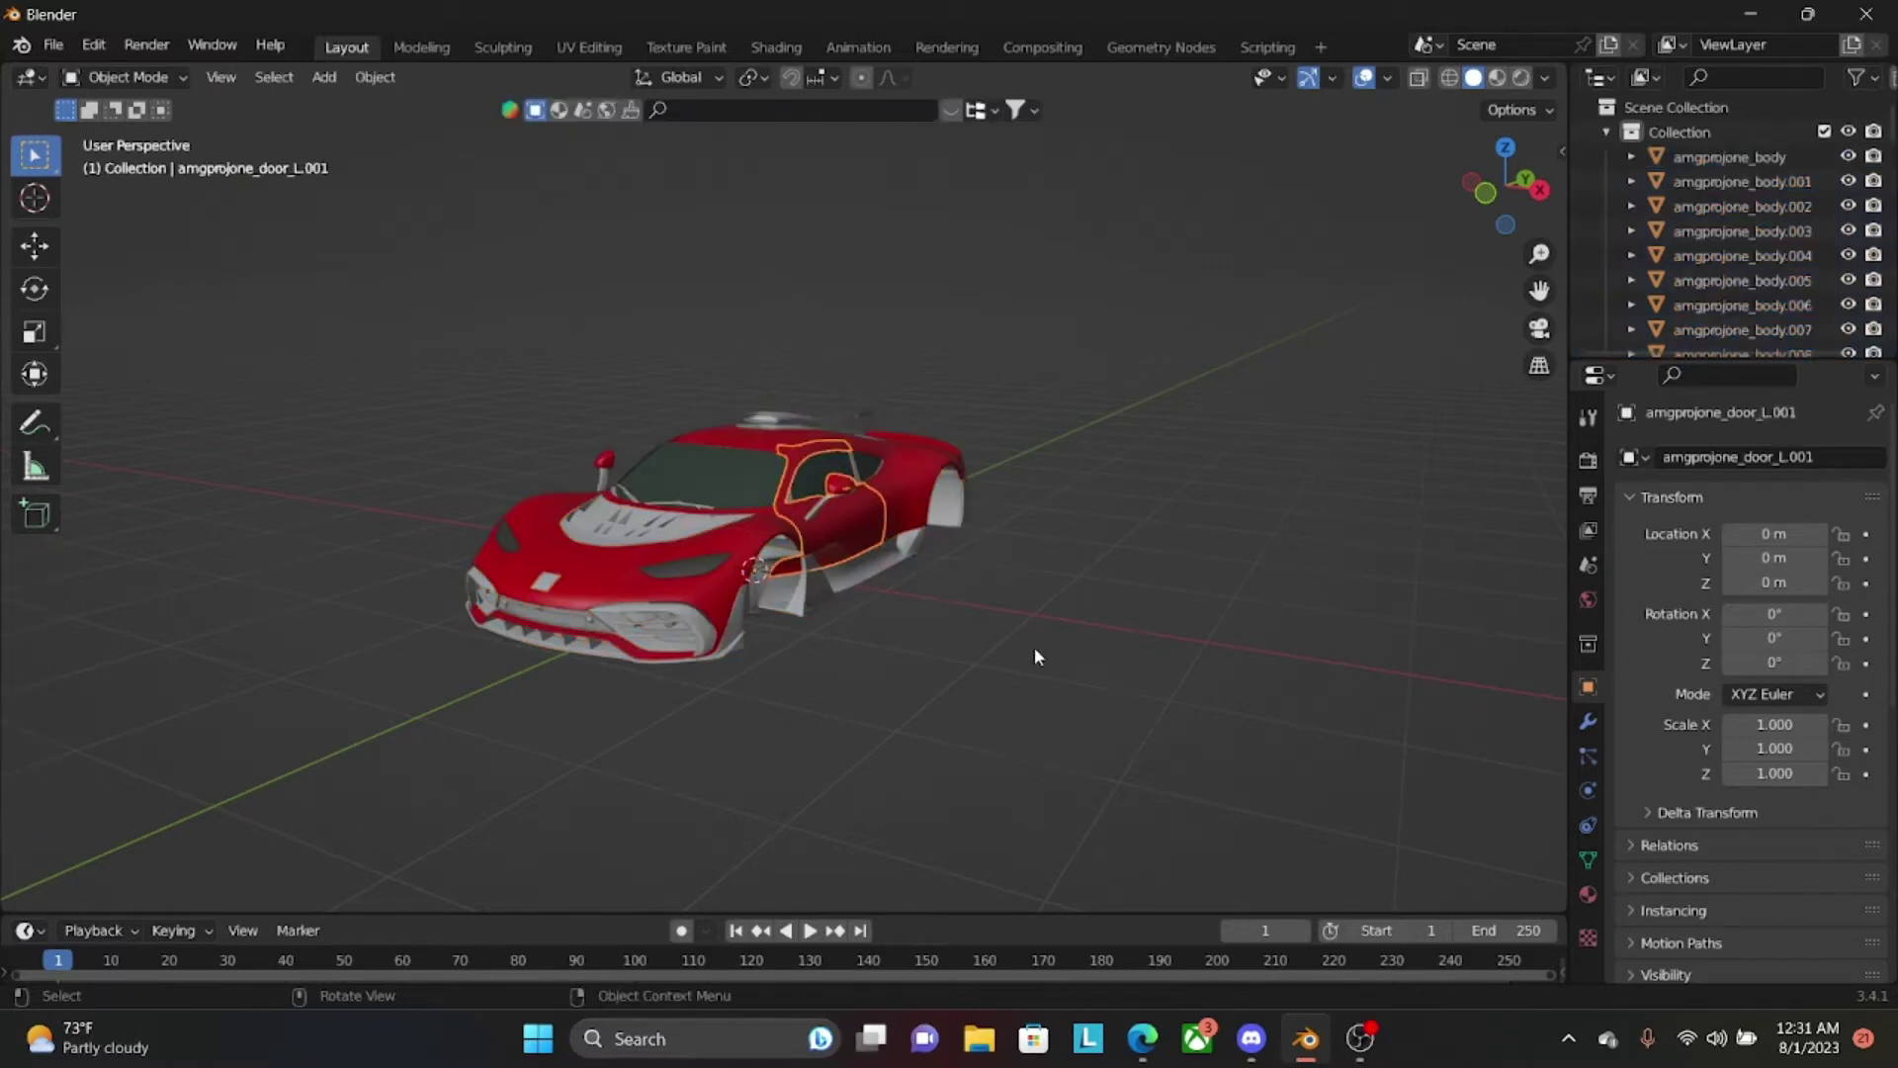
pyautogui.moveTo(1035, 647); pyautogui.dragTo(951, 686, button='middle')
pyautogui.press('g')
pyautogui.press('x')
pyautogui.click(1096, 809)
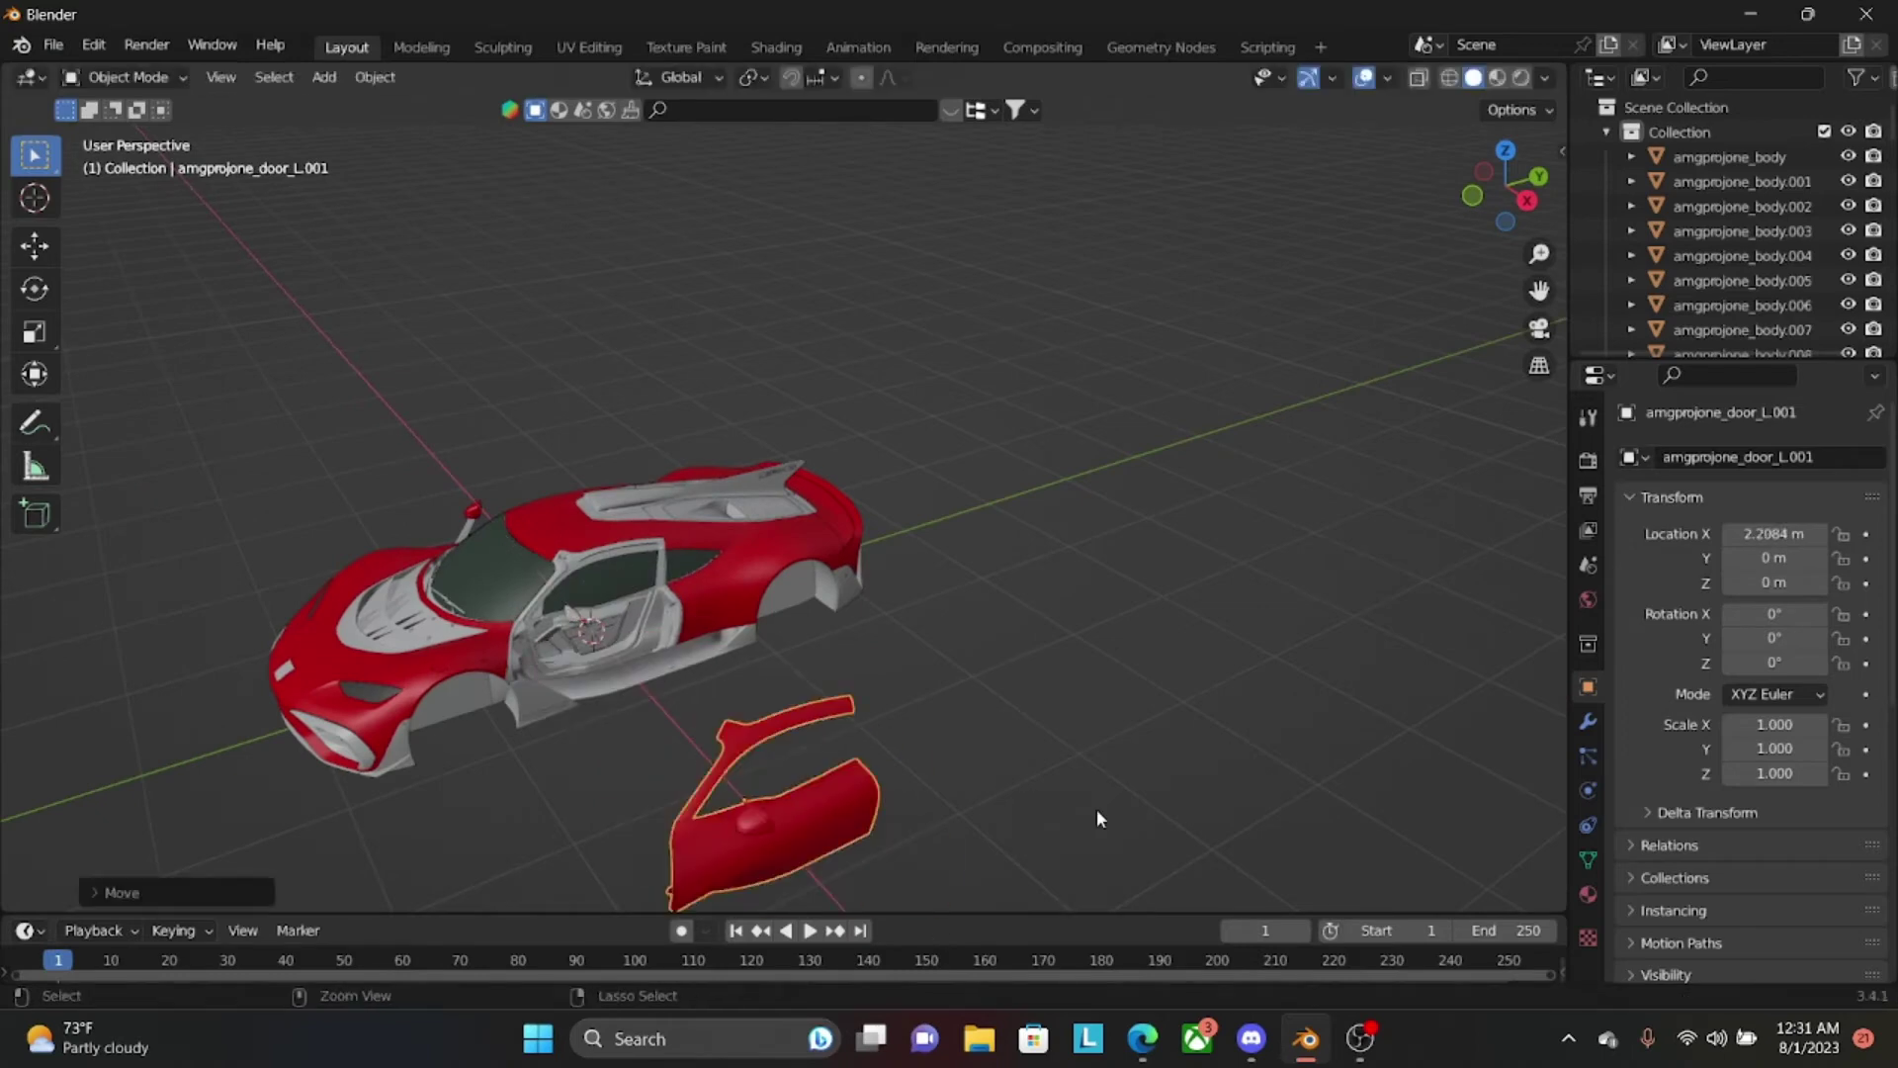
pyautogui.hotkey('ctrl', 'z')
# Try moving the separated left headlight frame and cancel the move.
pyautogui.moveTo(1095, 809); pyautogui.dragTo(1157, 762, button='middle')
pyautogui.moveTo(1216, 648); pyautogui.dragTo(1081, 643, button='middle')
pyautogui.click(846, 583)
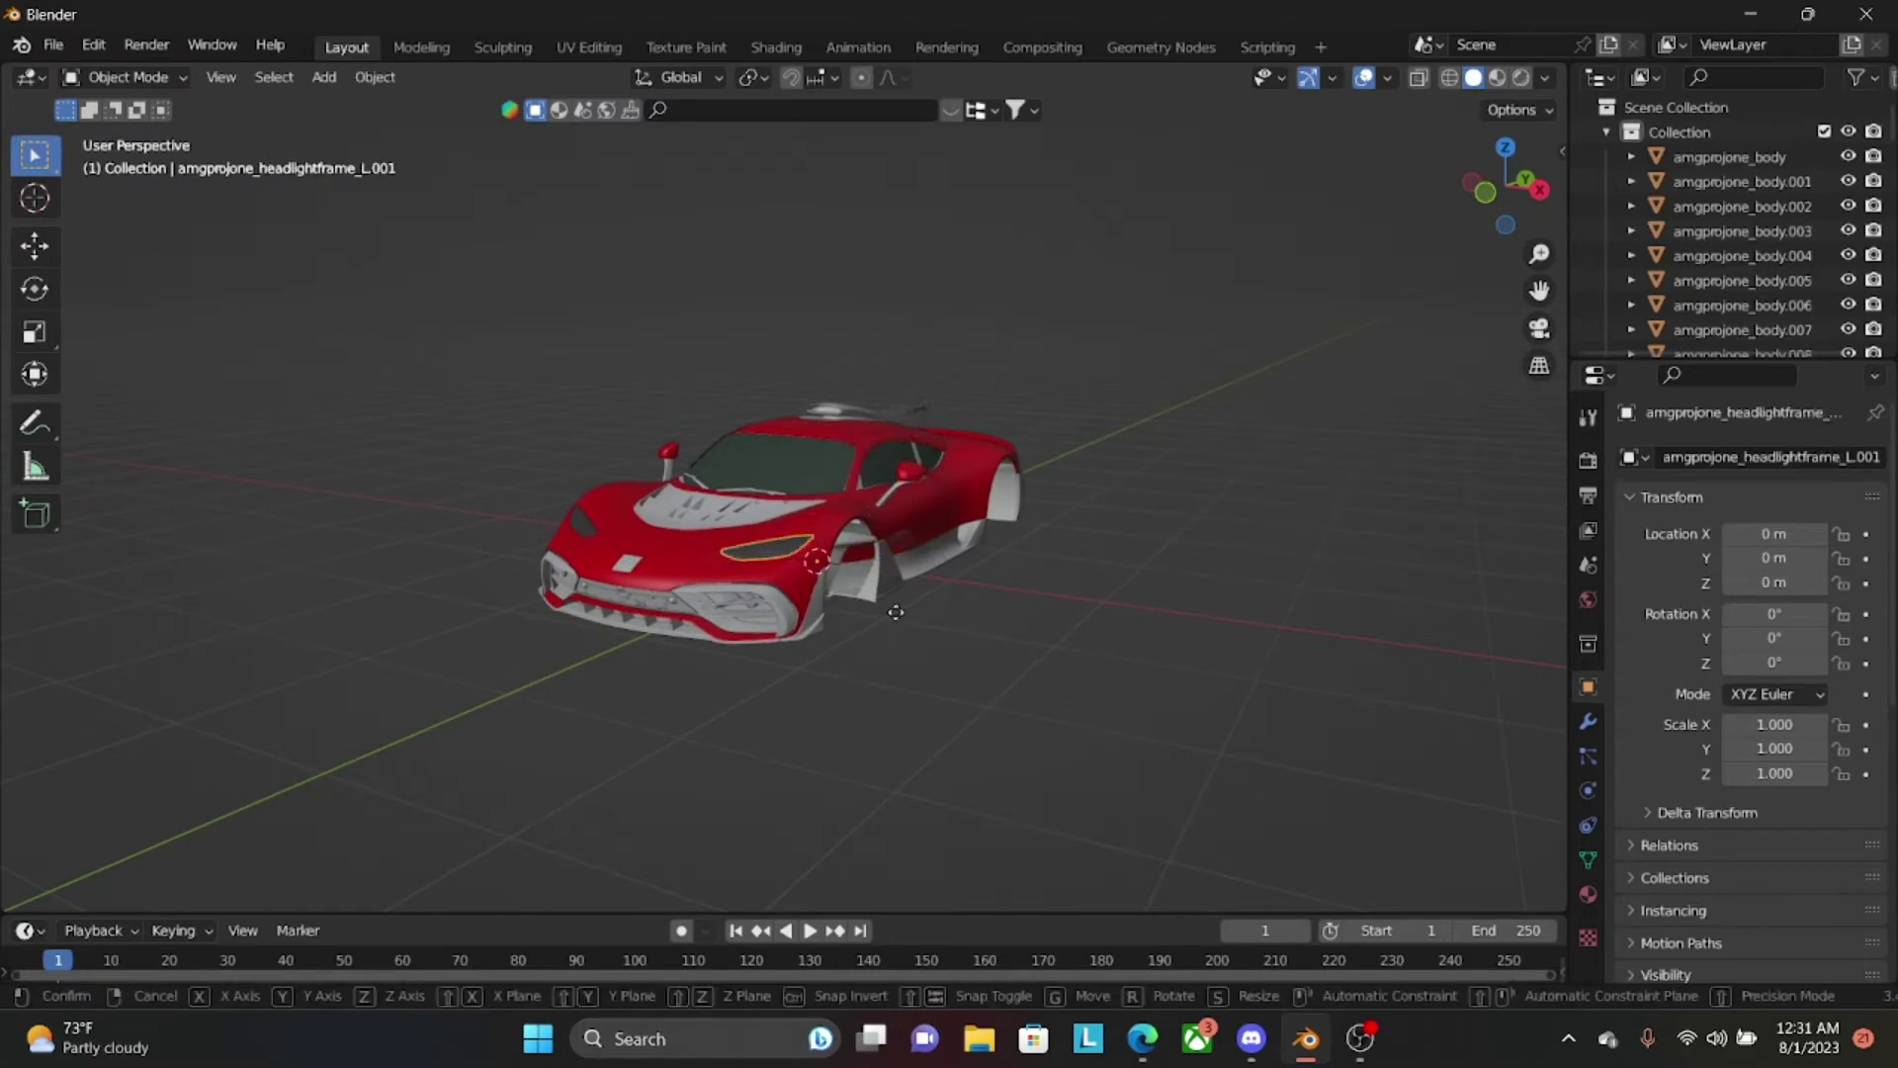
pyautogui.press('g')
pyautogui.rightClick(1135, 666)
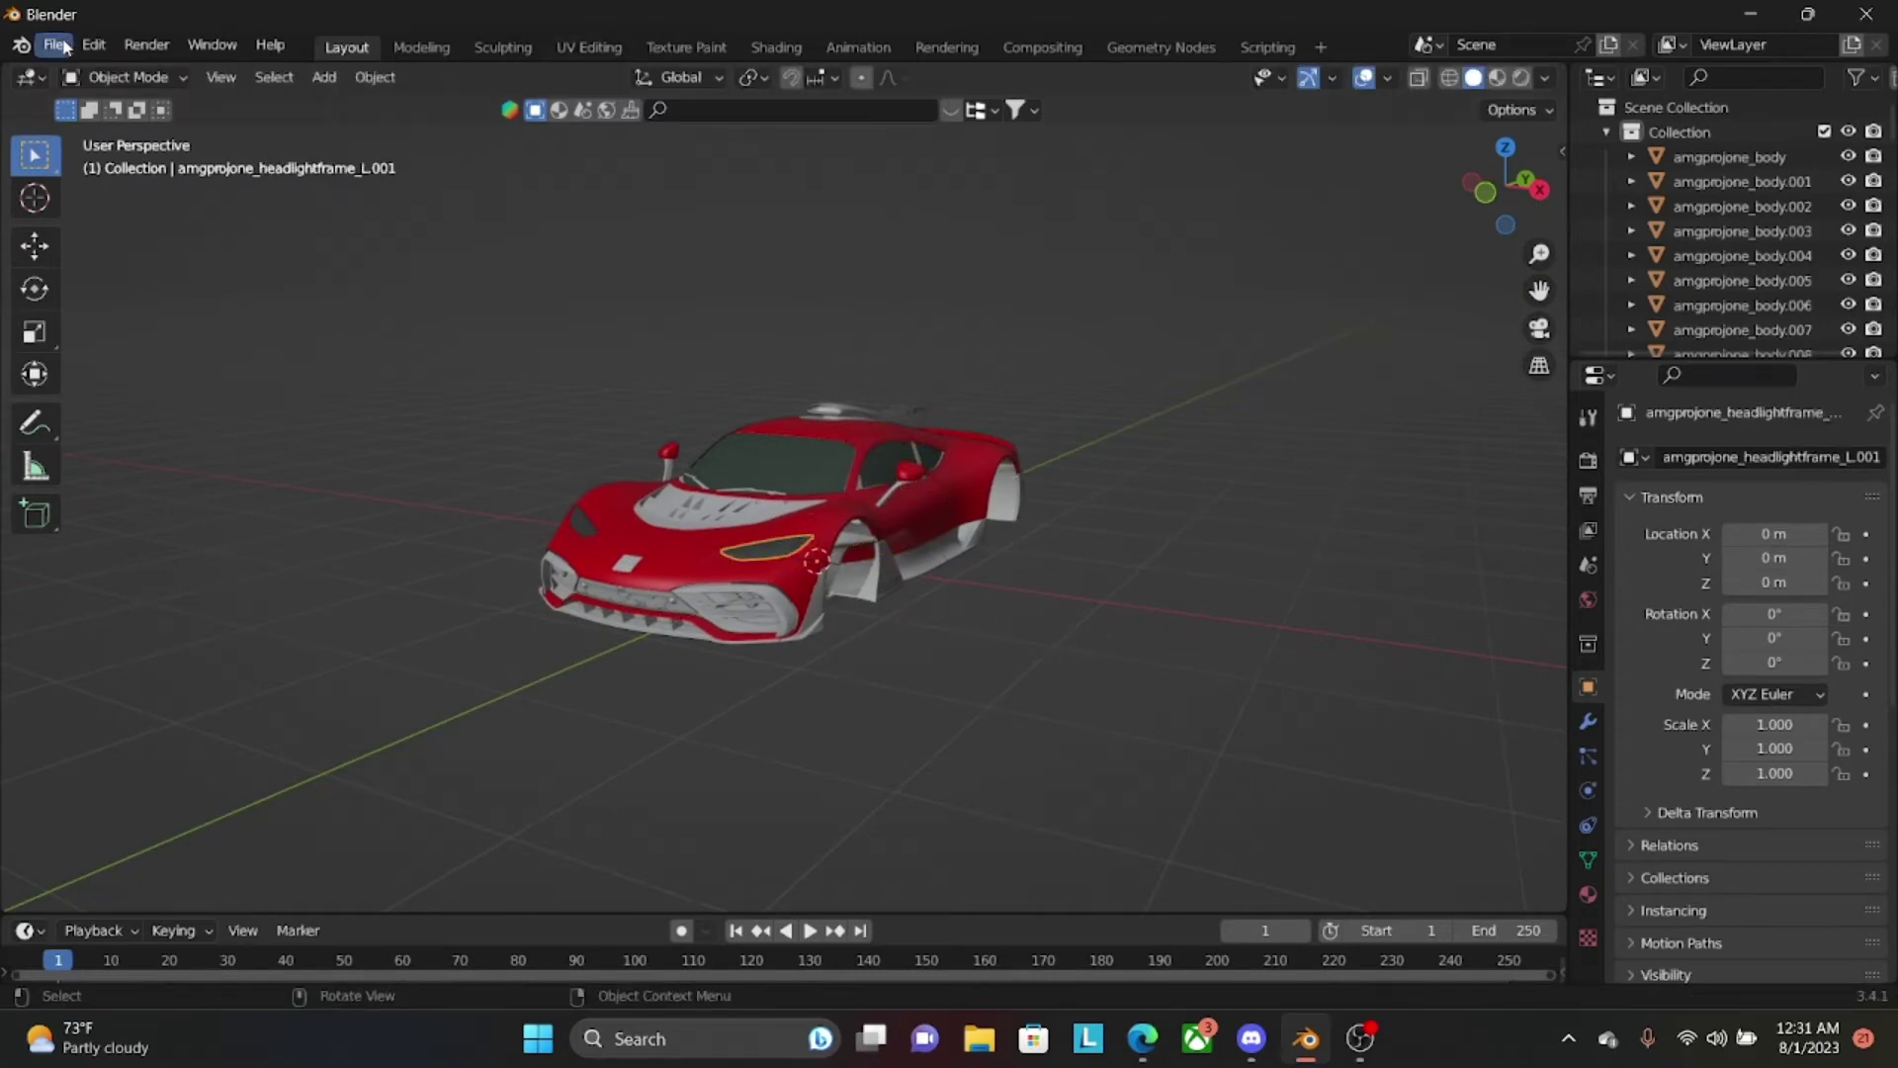
# Export the car model as an FBX file named Amg to the Downloads folder.
pyautogui.click(53, 44)
pyautogui.moveTo(114, 405)
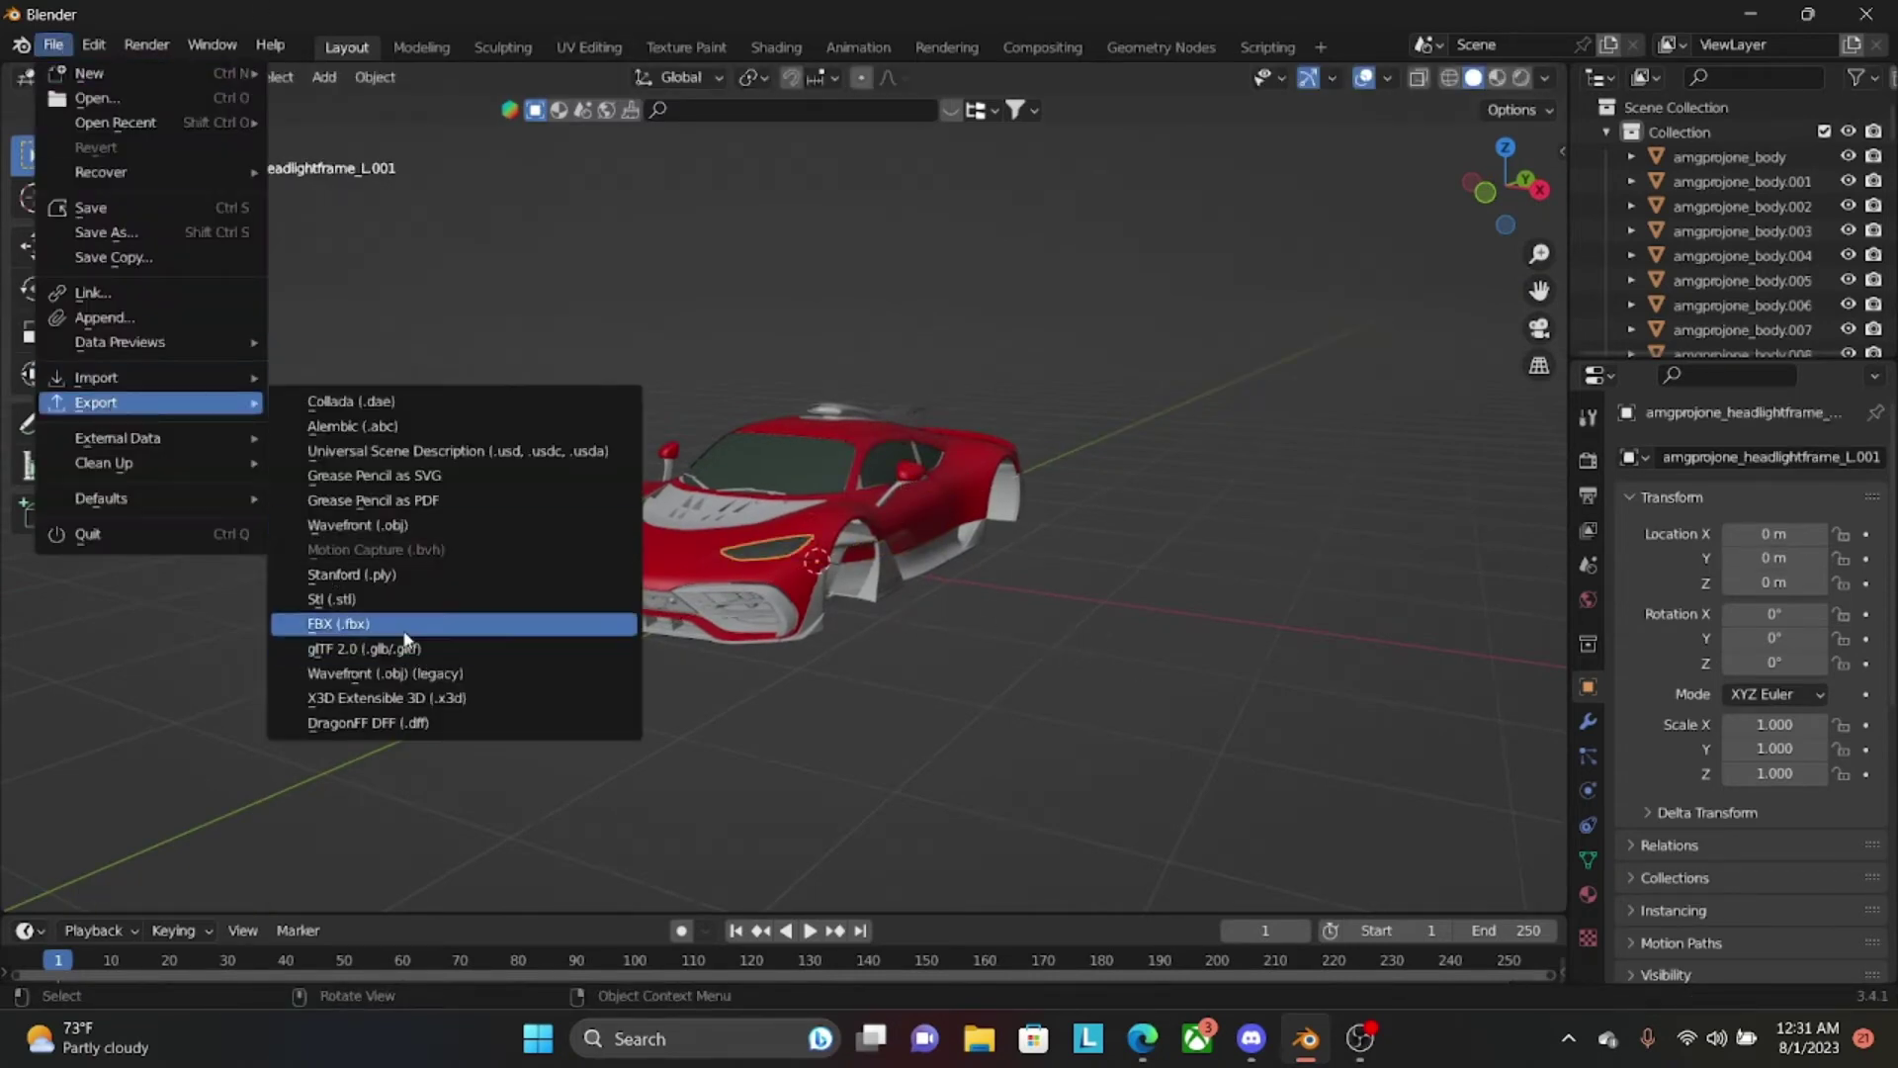
pyautogui.click(499, 626)
pyautogui.click(393, 421)
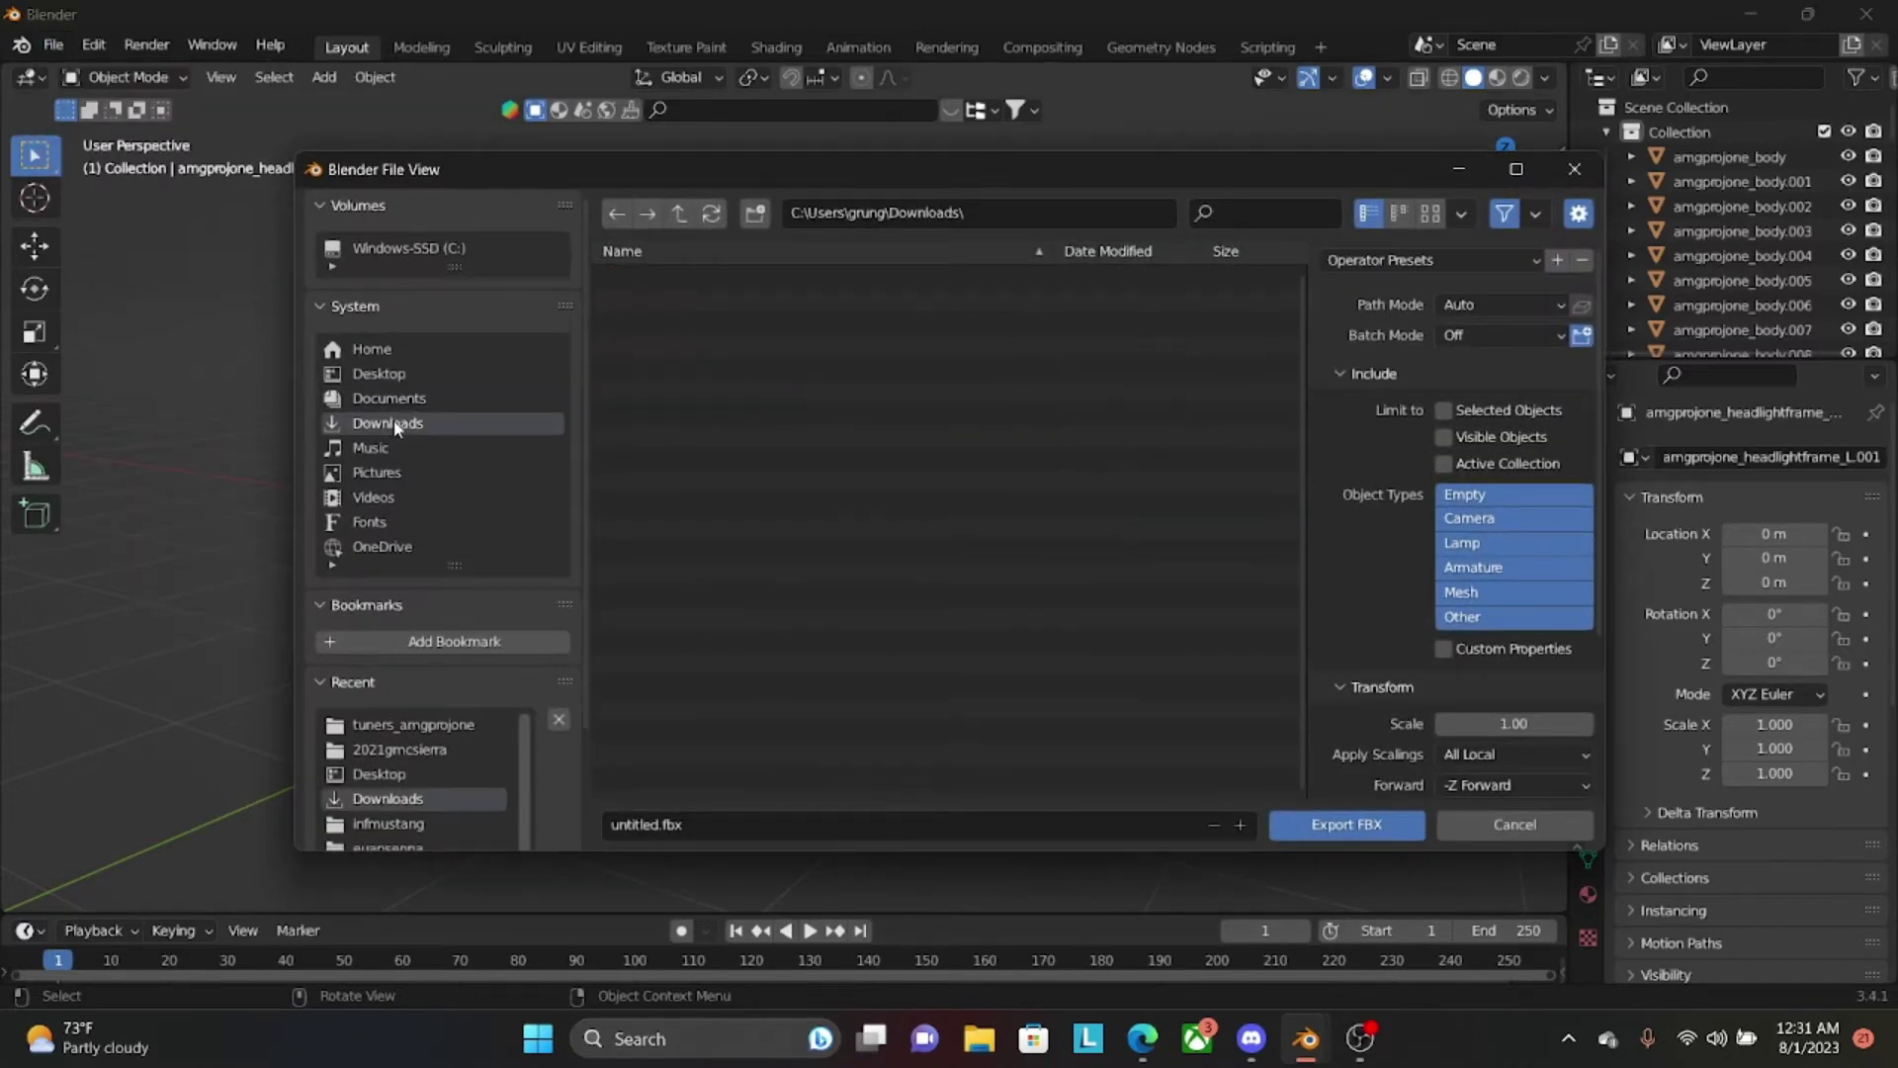
pyautogui.click(714, 821)
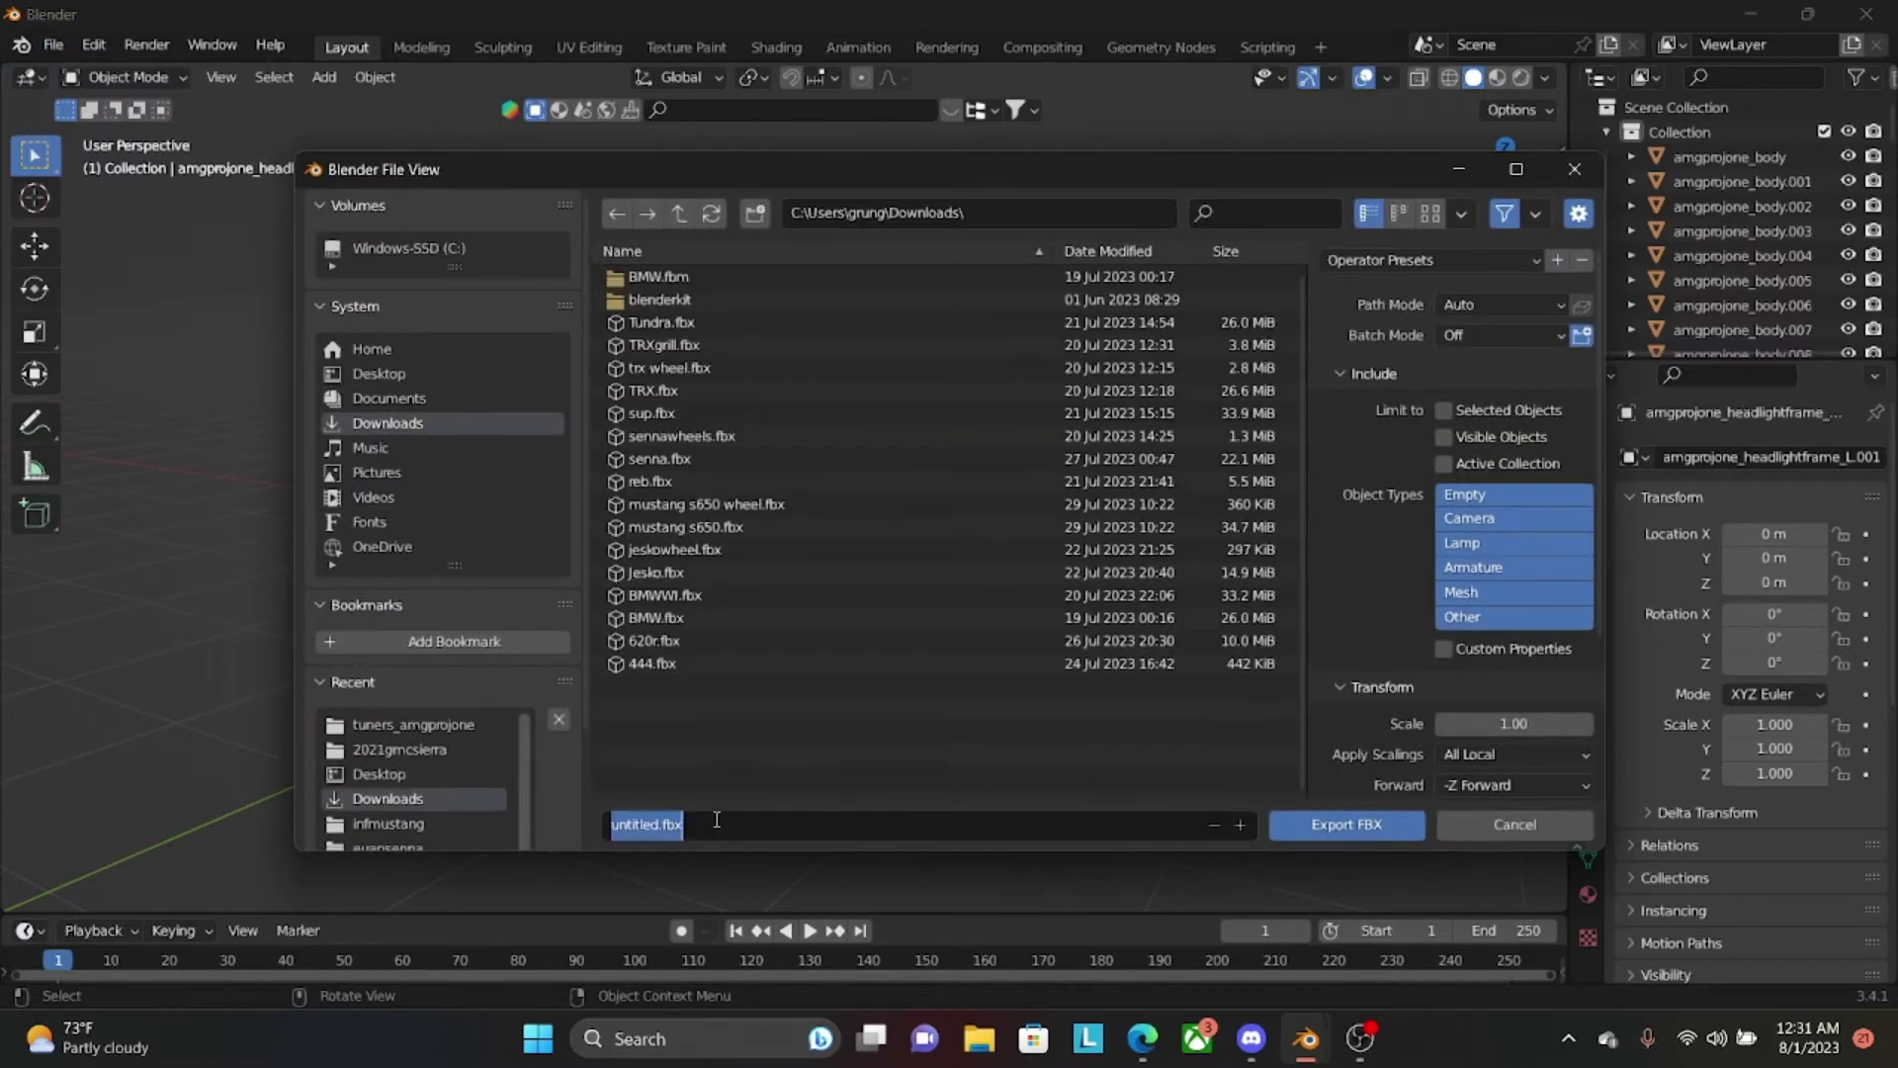
pyautogui.write('Amg')
pyautogui.press('Return')
pyautogui.click(1324, 823)
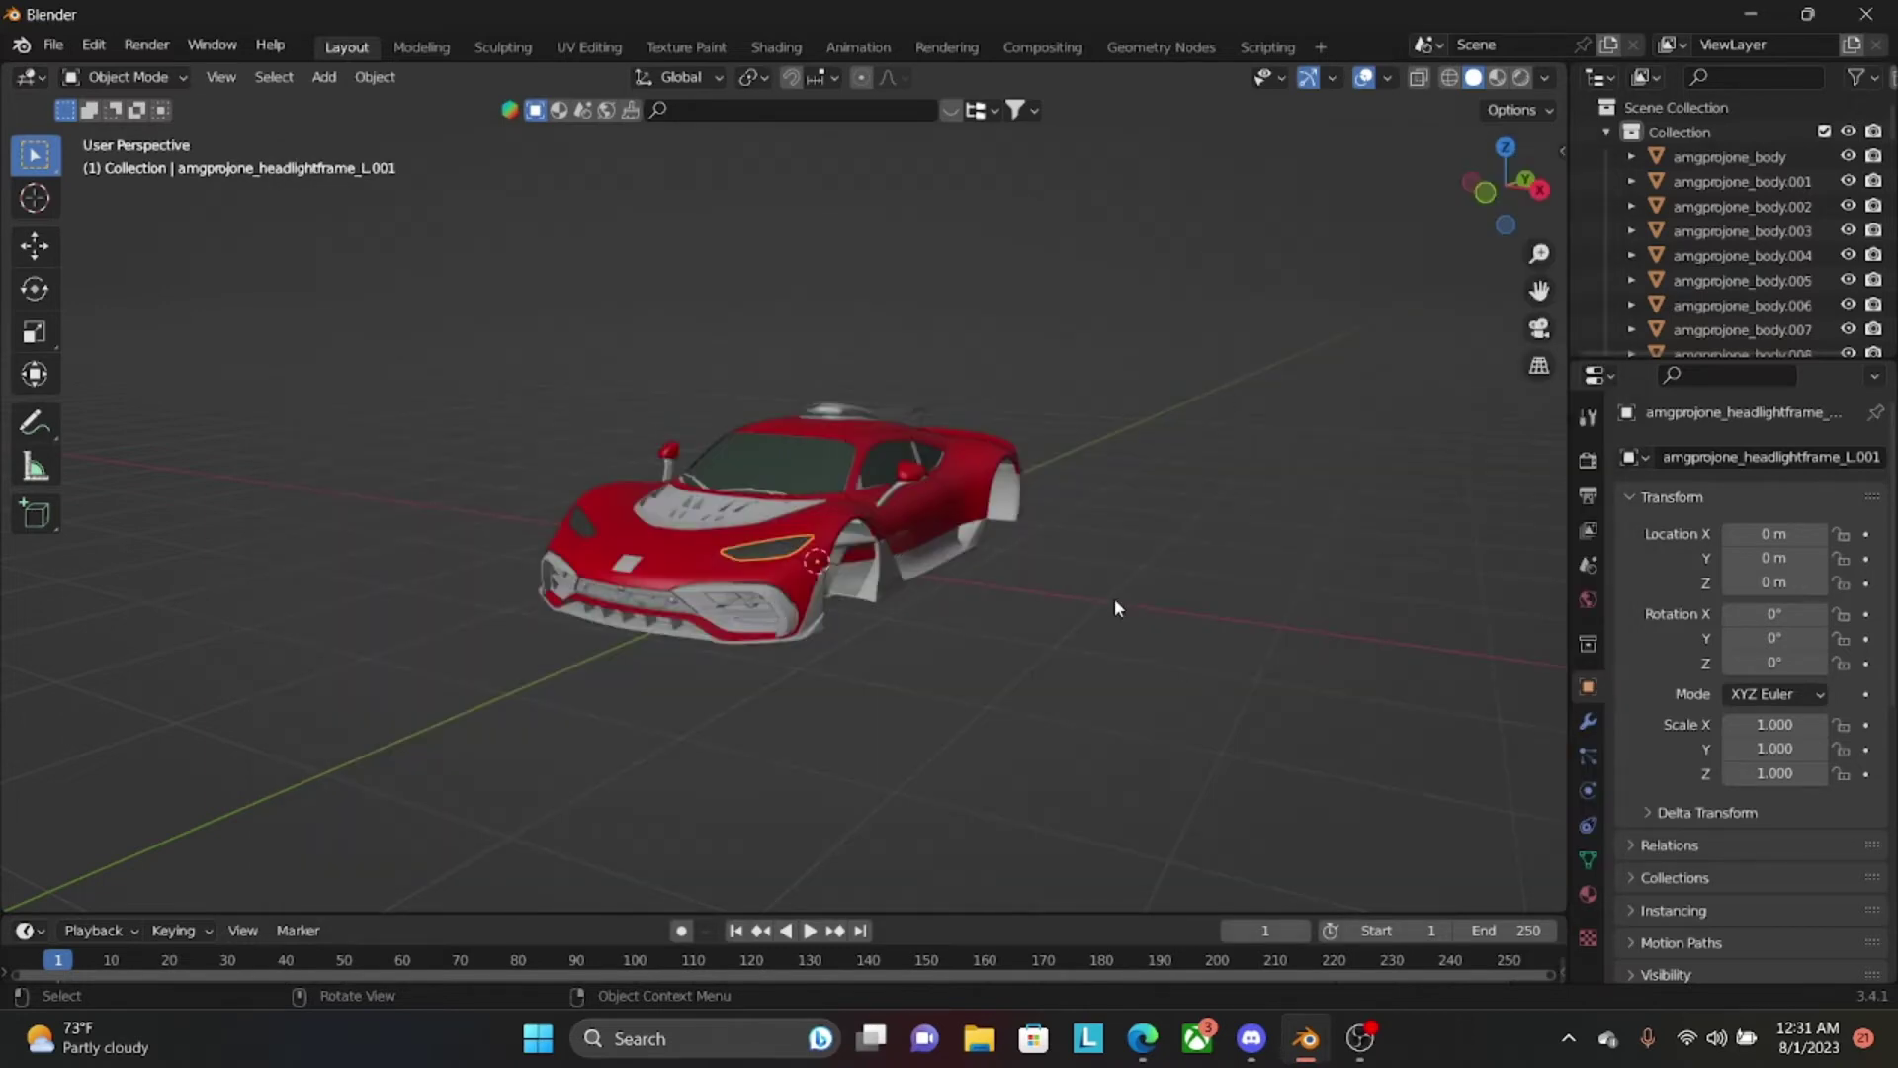
pyautogui.moveTo(955, 577); pyautogui.dragTo(1048, 524, button='middle')
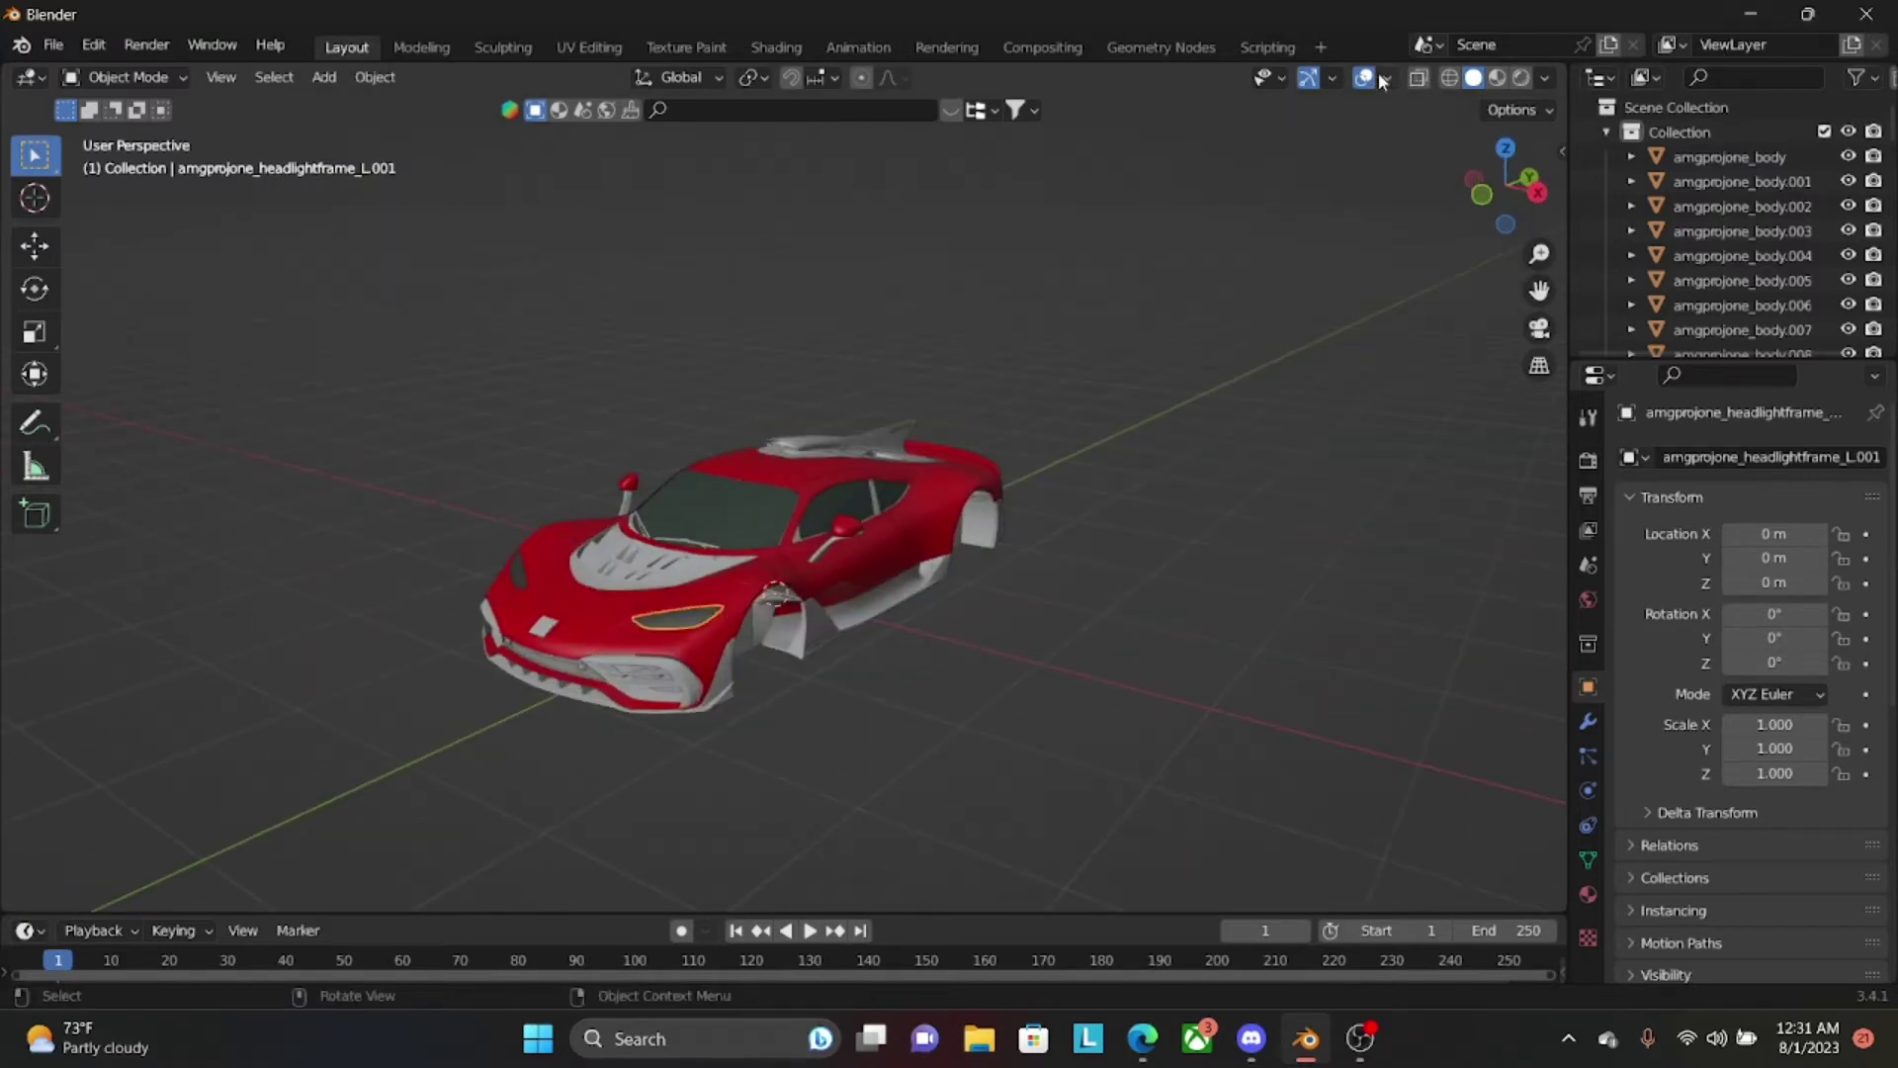
# Turn on the scene statistics overlay in the 3D viewport.
pyautogui.click(1384, 78)
pyautogui.click(1259, 278)
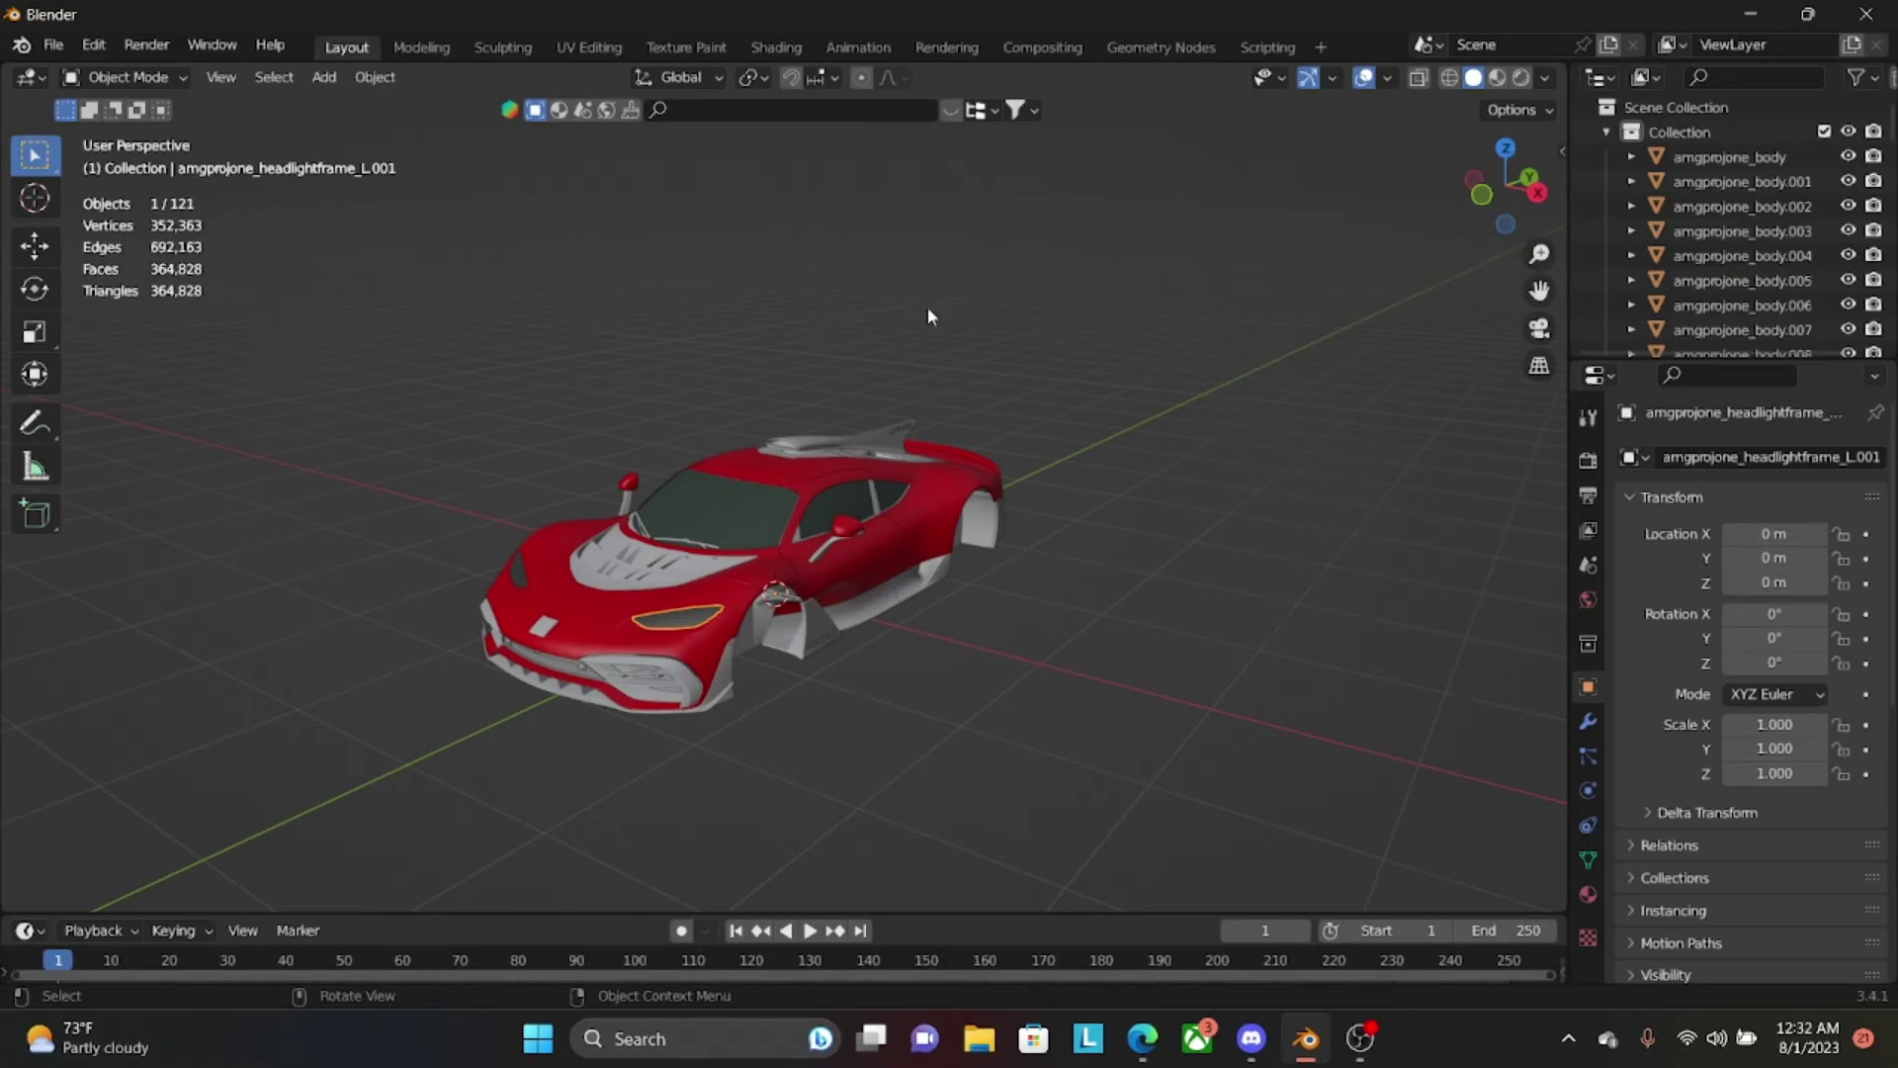
pyautogui.click(1360, 1038)
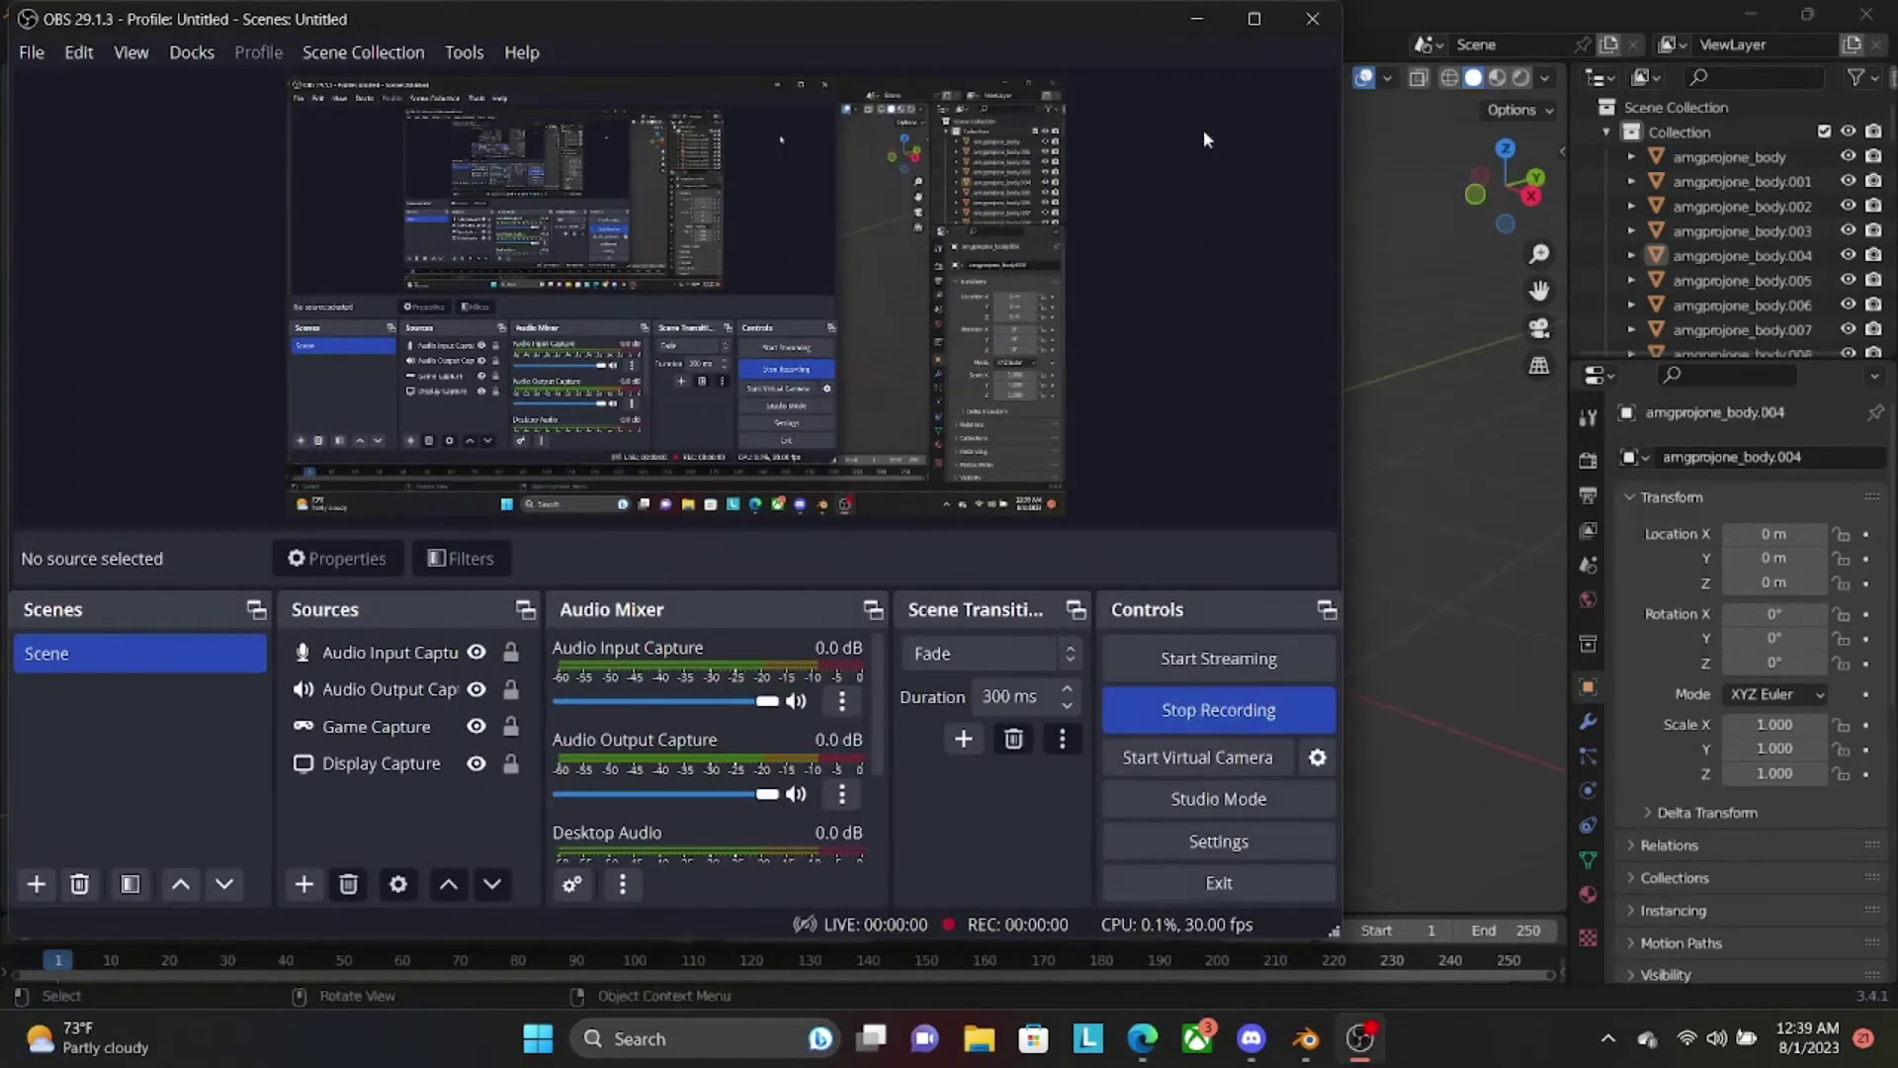
pyautogui.click(1198, 17)
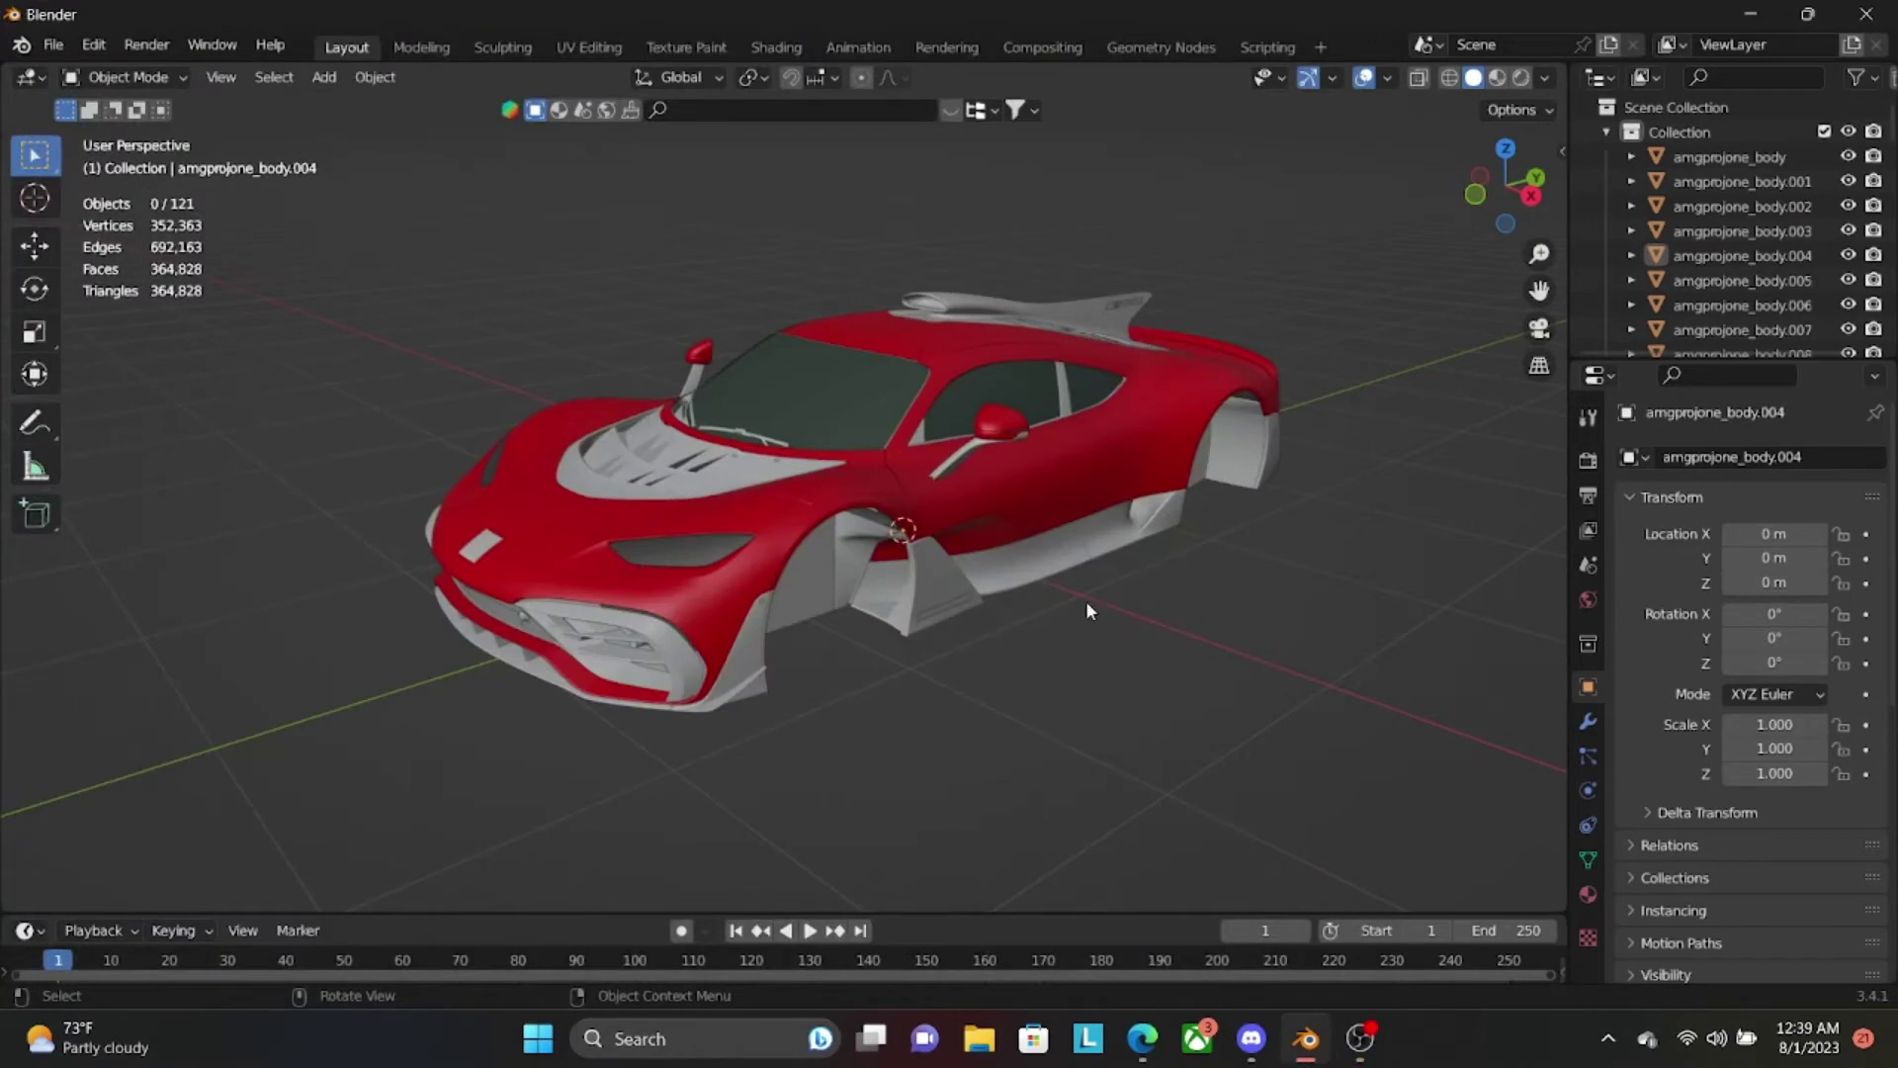
# Select and copy all car parts, and launch a second instance of Blender 3.4.
pyautogui.scroll(-5, 1054, 614)
pyautogui.moveTo(1323, 197); pyautogui.dragTo(510, 682)
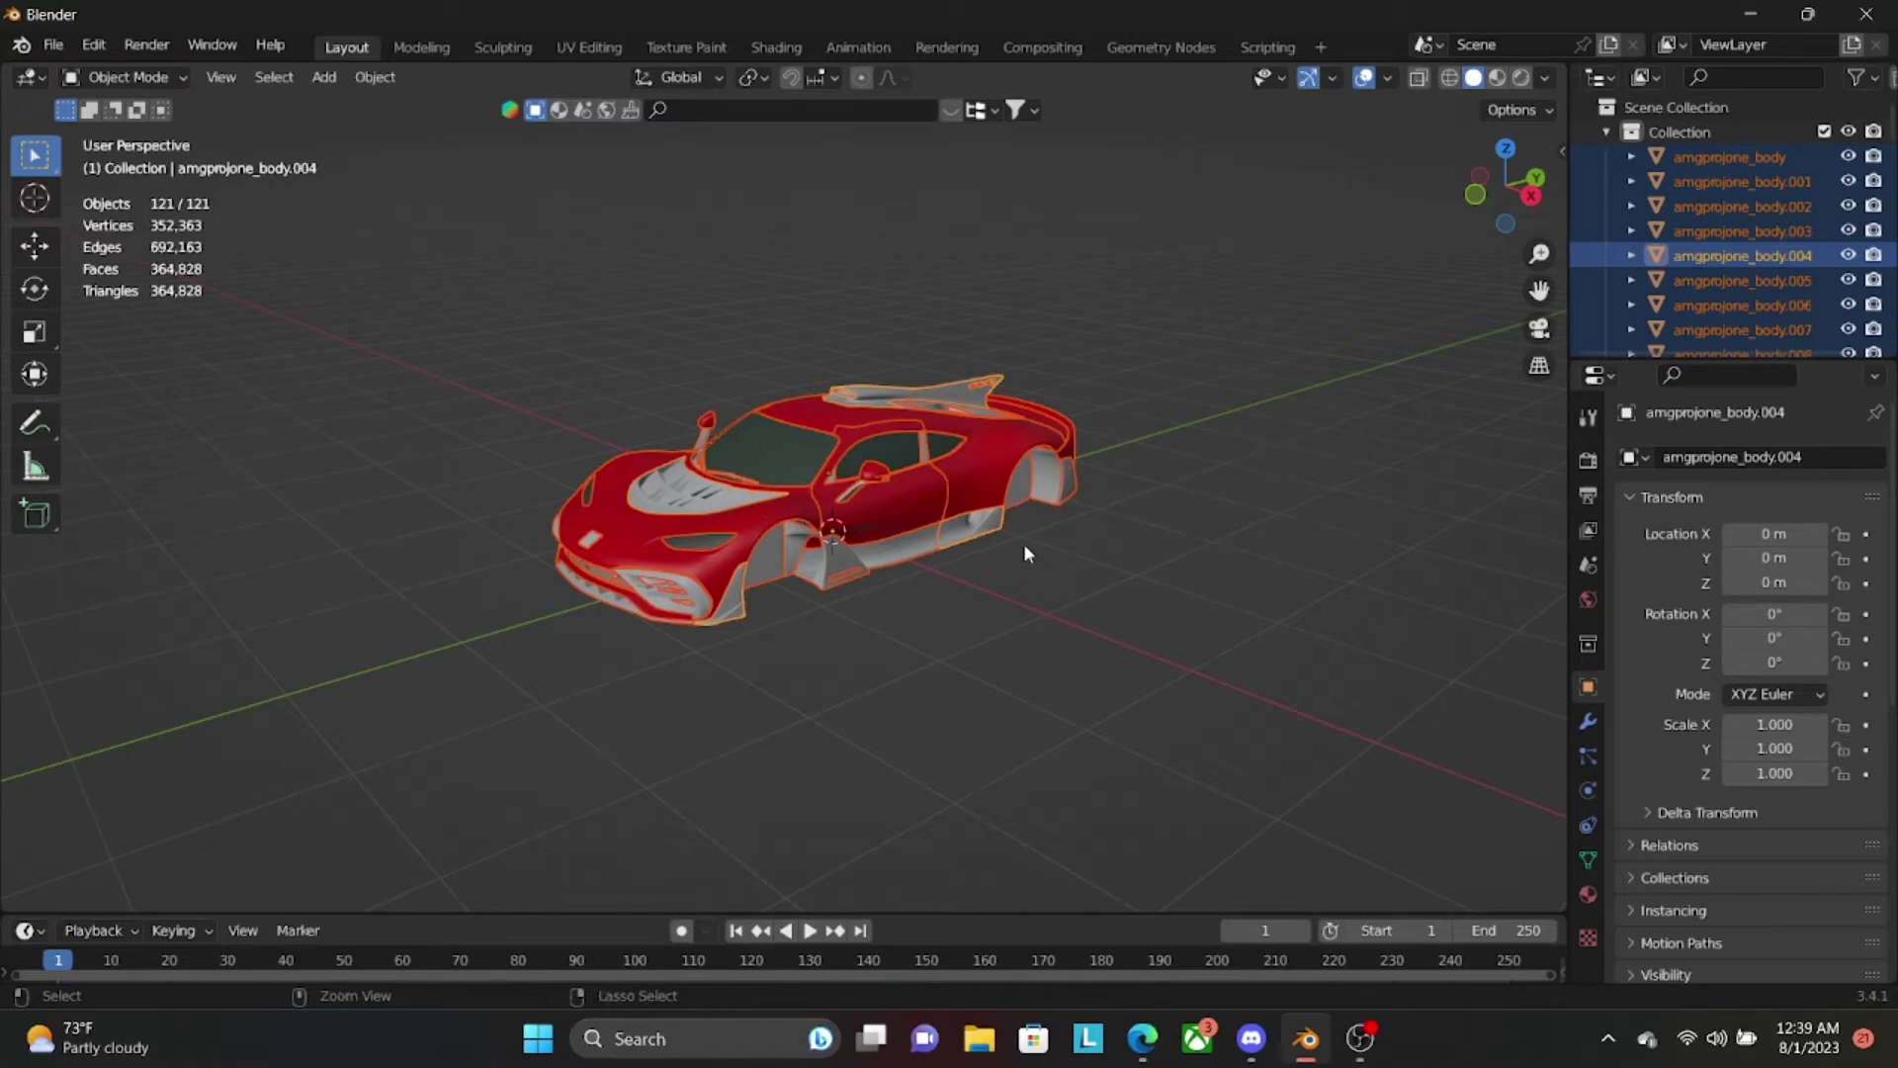
pyautogui.hotkey('ctrl', 'c')
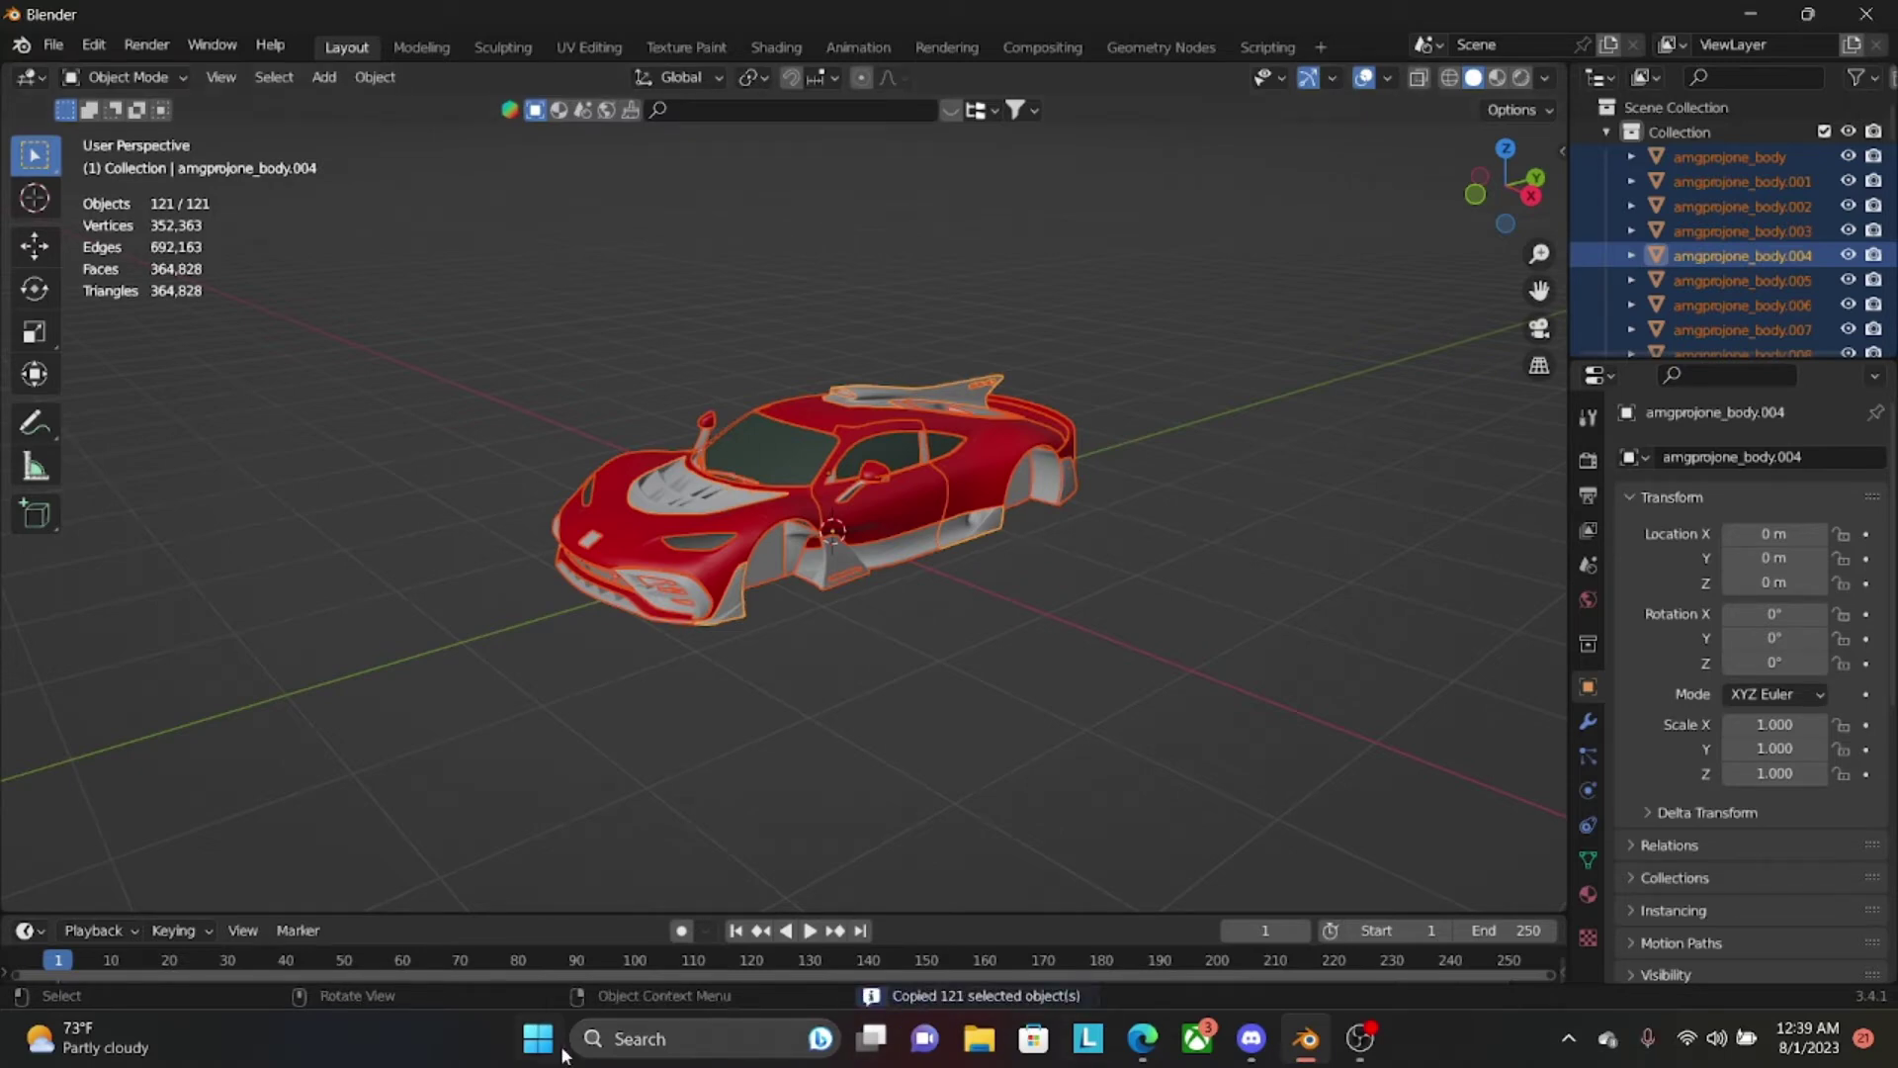
pyautogui.click(550, 1046)
pyautogui.write('blender 3.4')
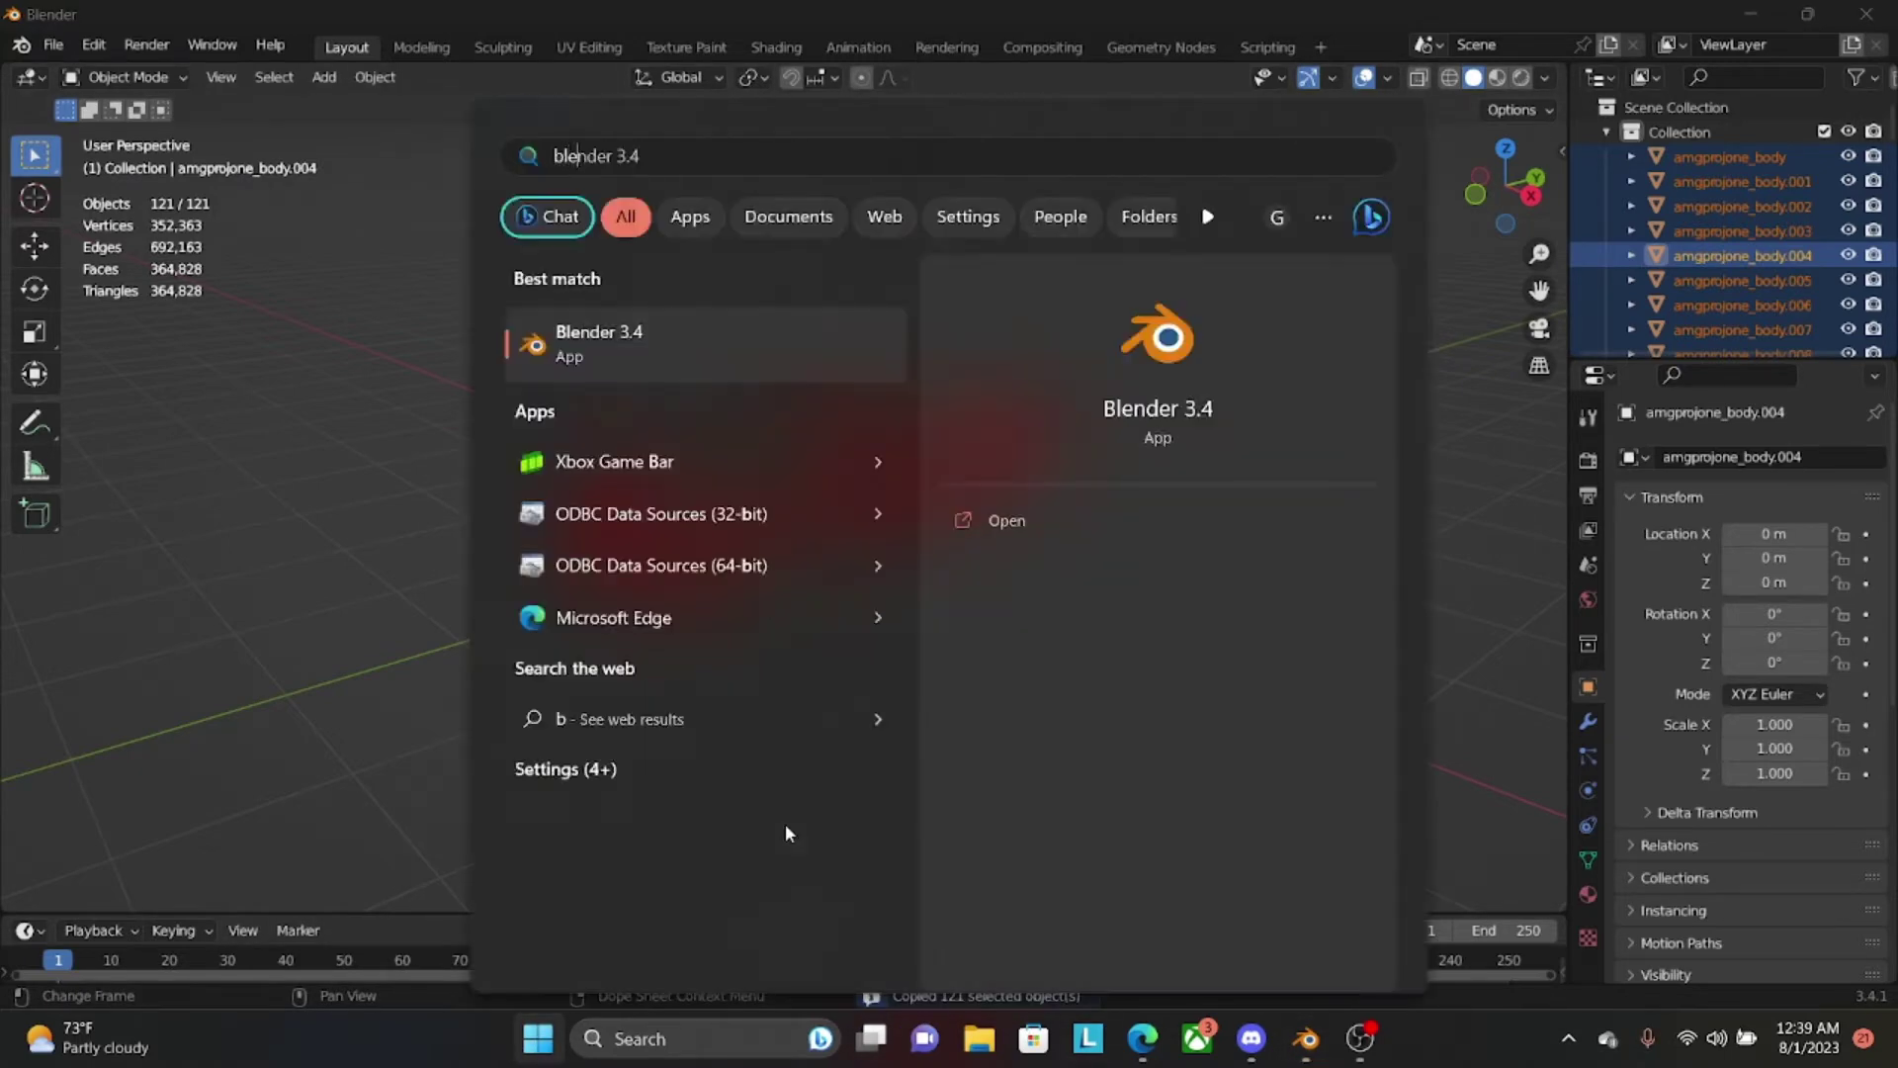
# Clear the default objects from the new scene and paste the copied car parts into it.
pyautogui.press('Escape')
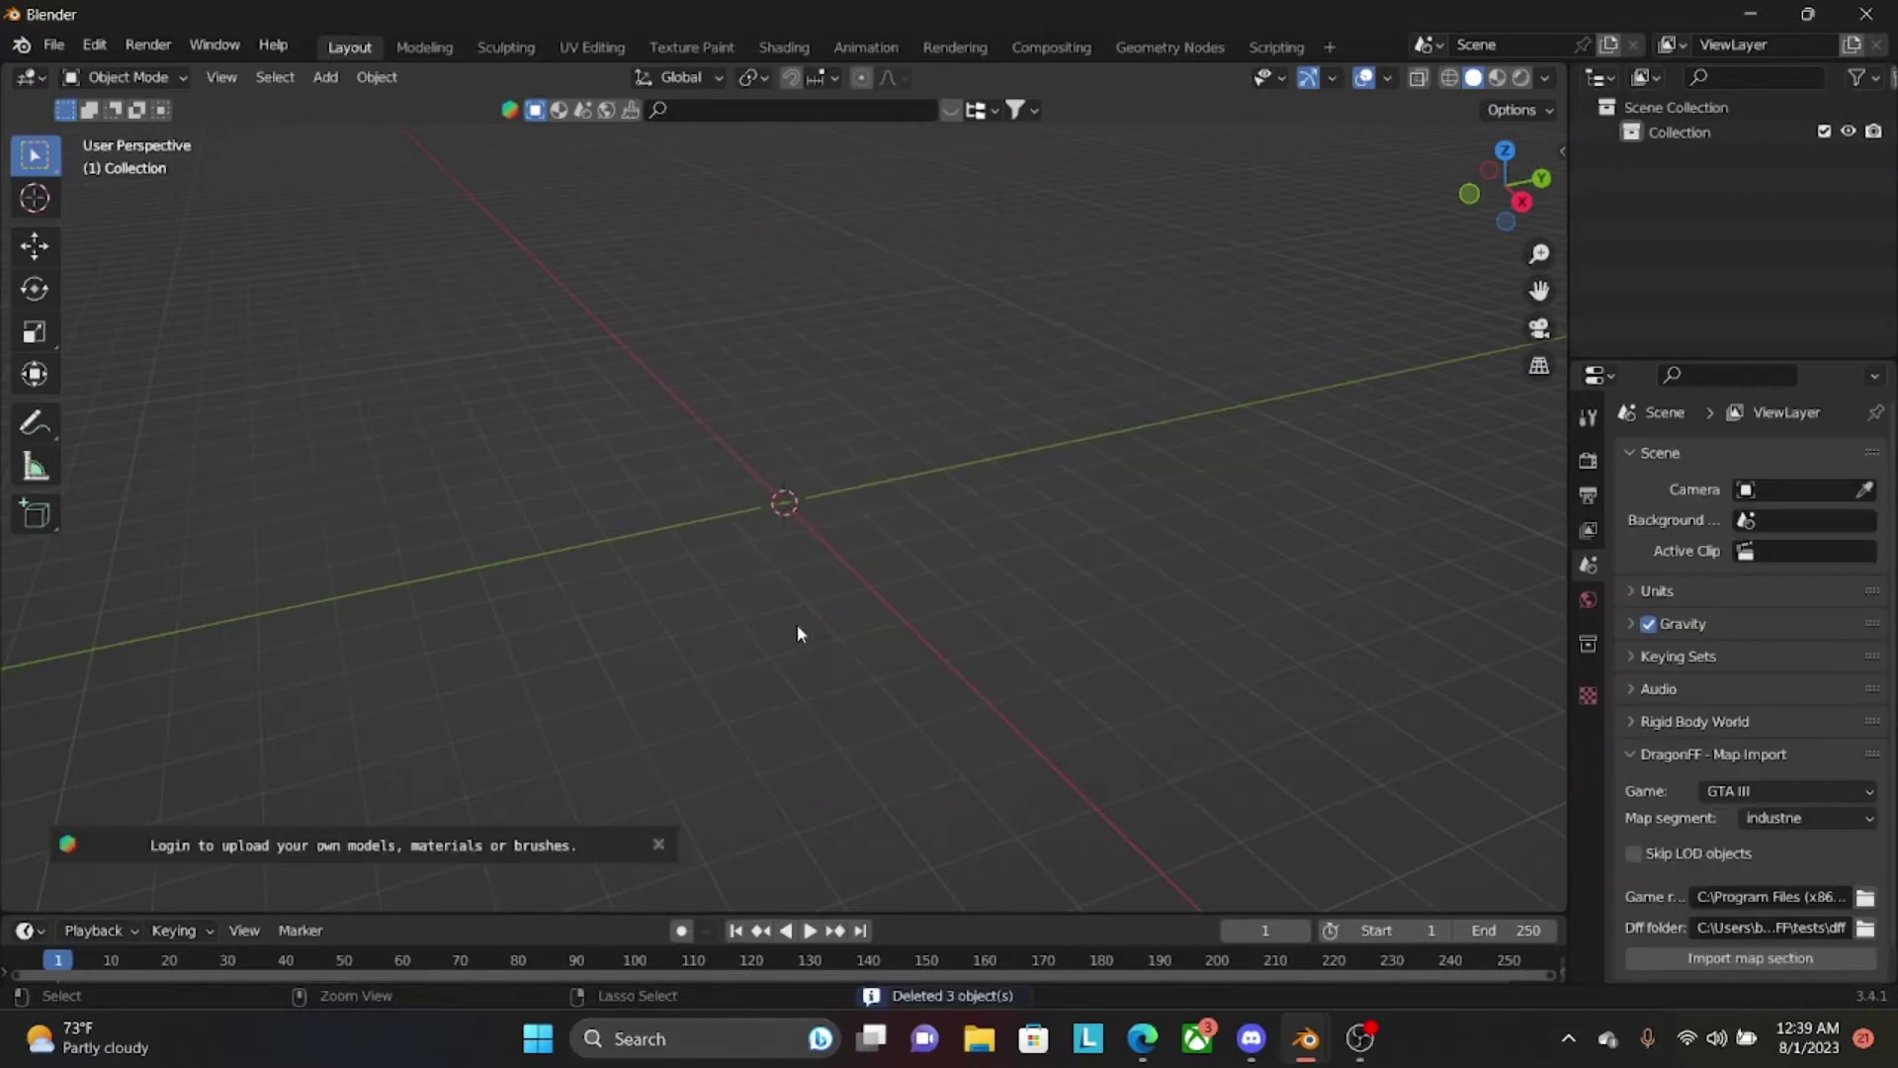
pyautogui.hotkey('ctrl', 'v')
pyautogui.scroll(5, 870, 534)
pyautogui.moveTo(890, 529); pyautogui.dragTo(912, 519, button='middle')
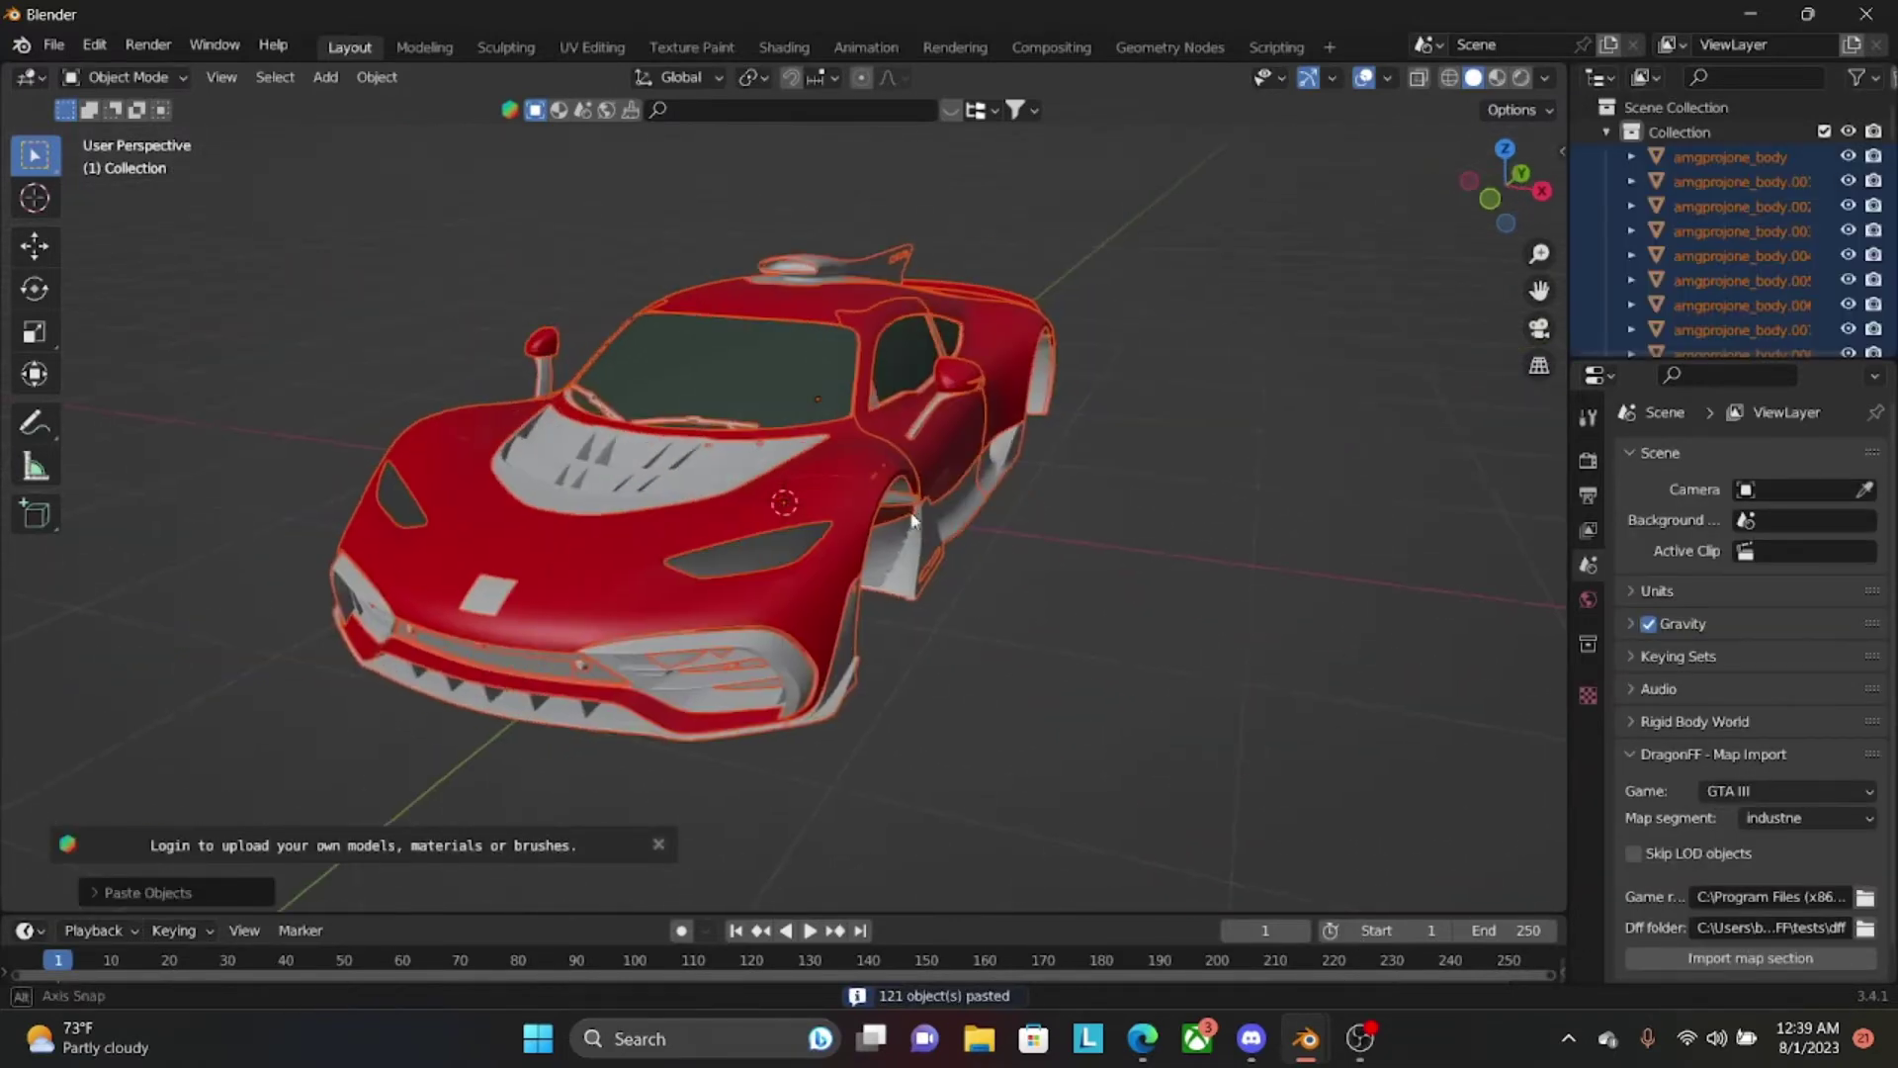
# Export the pasted car as FBX to the Downloads folder, overwriting Amg1.fbx.
pyautogui.click(54, 44)
pyautogui.moveTo(123, 401)
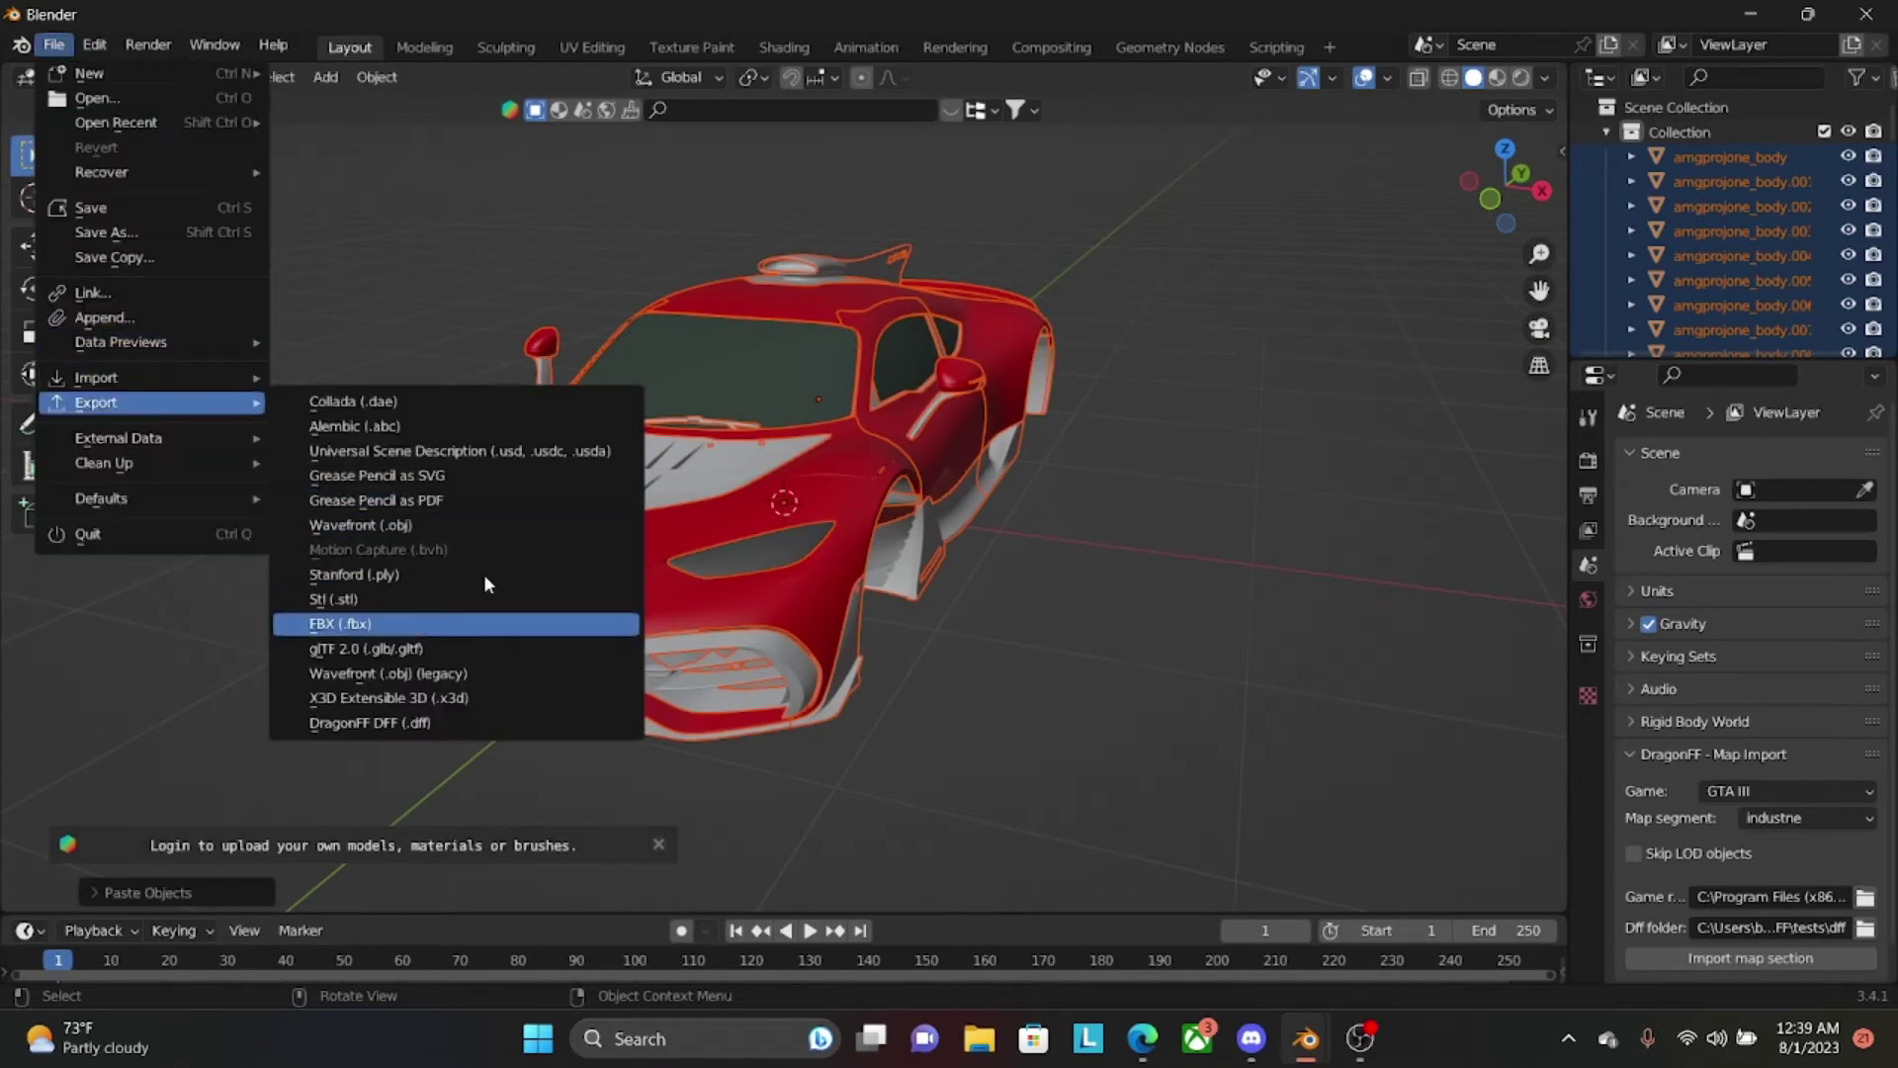
pyautogui.click(455, 623)
pyautogui.click(401, 422)
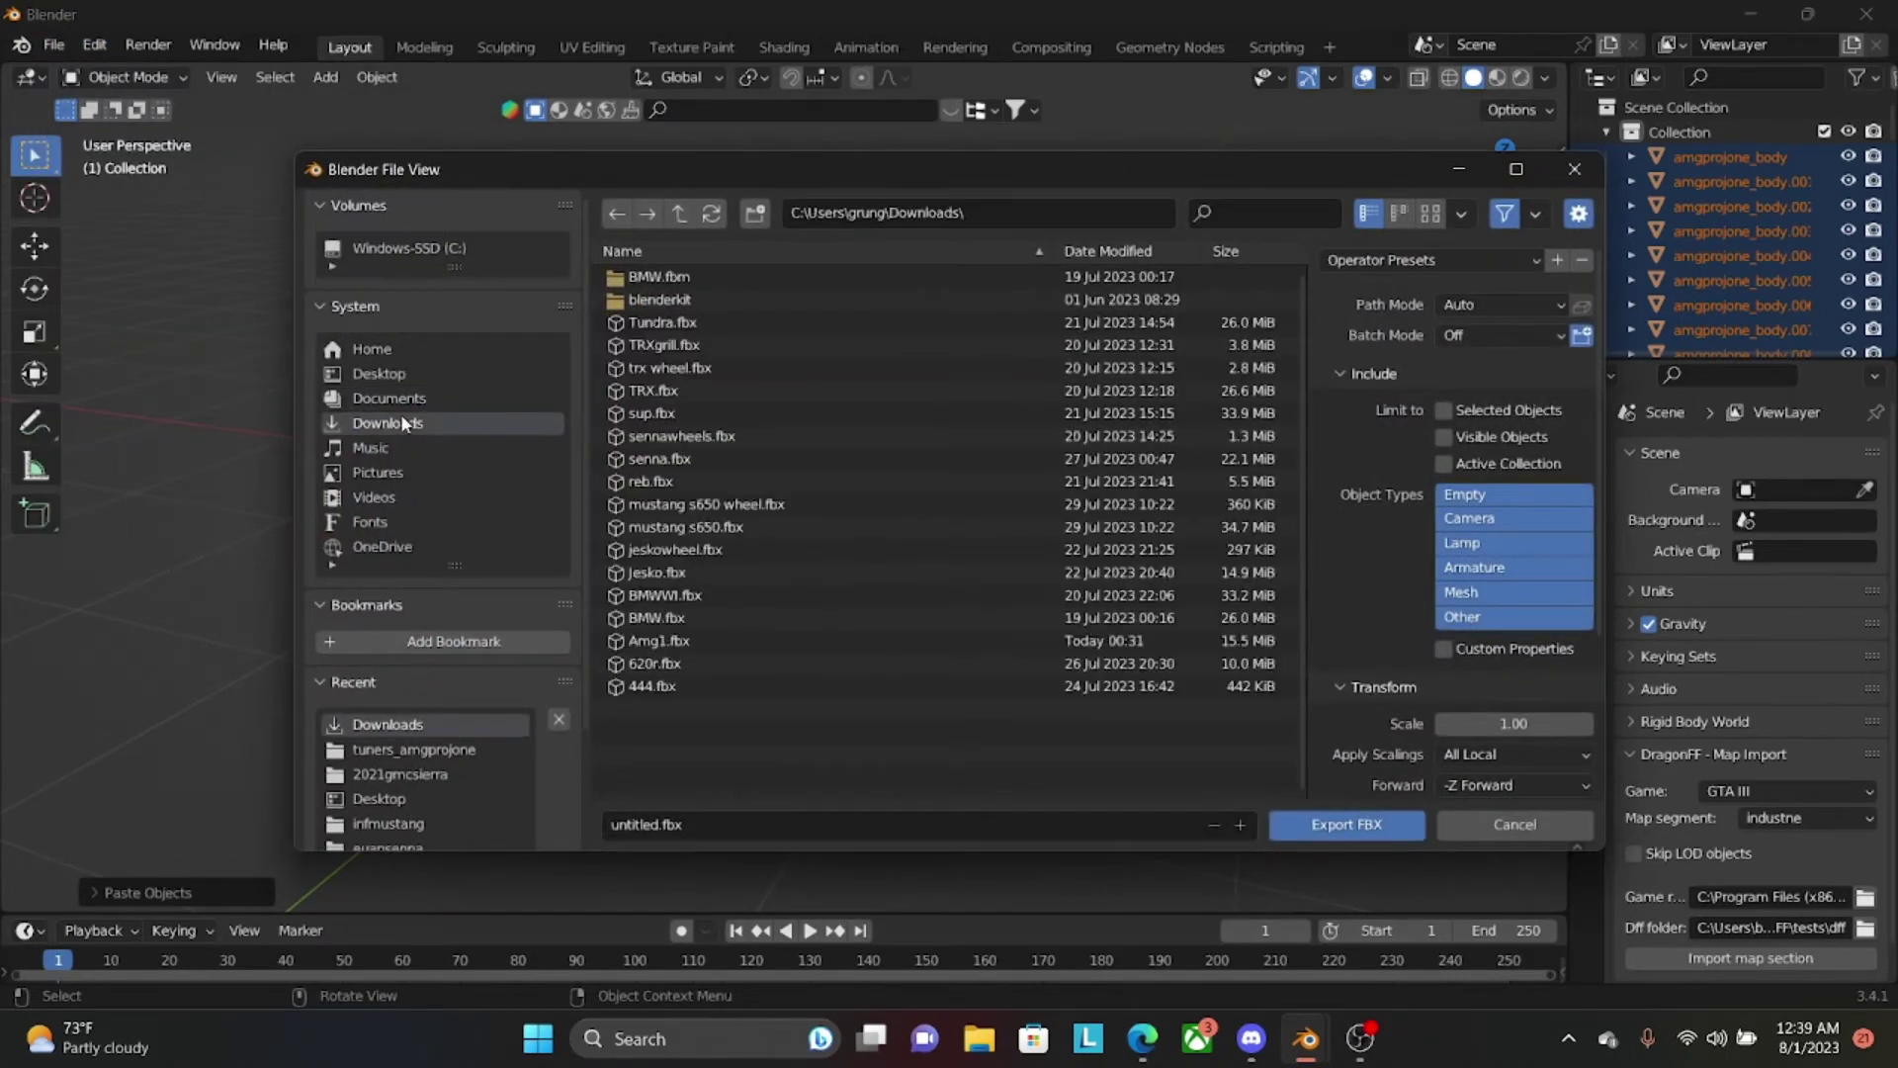
pyautogui.click(395, 397)
pyautogui.click(395, 422)
pyautogui.click(658, 639)
pyautogui.click(1350, 827)
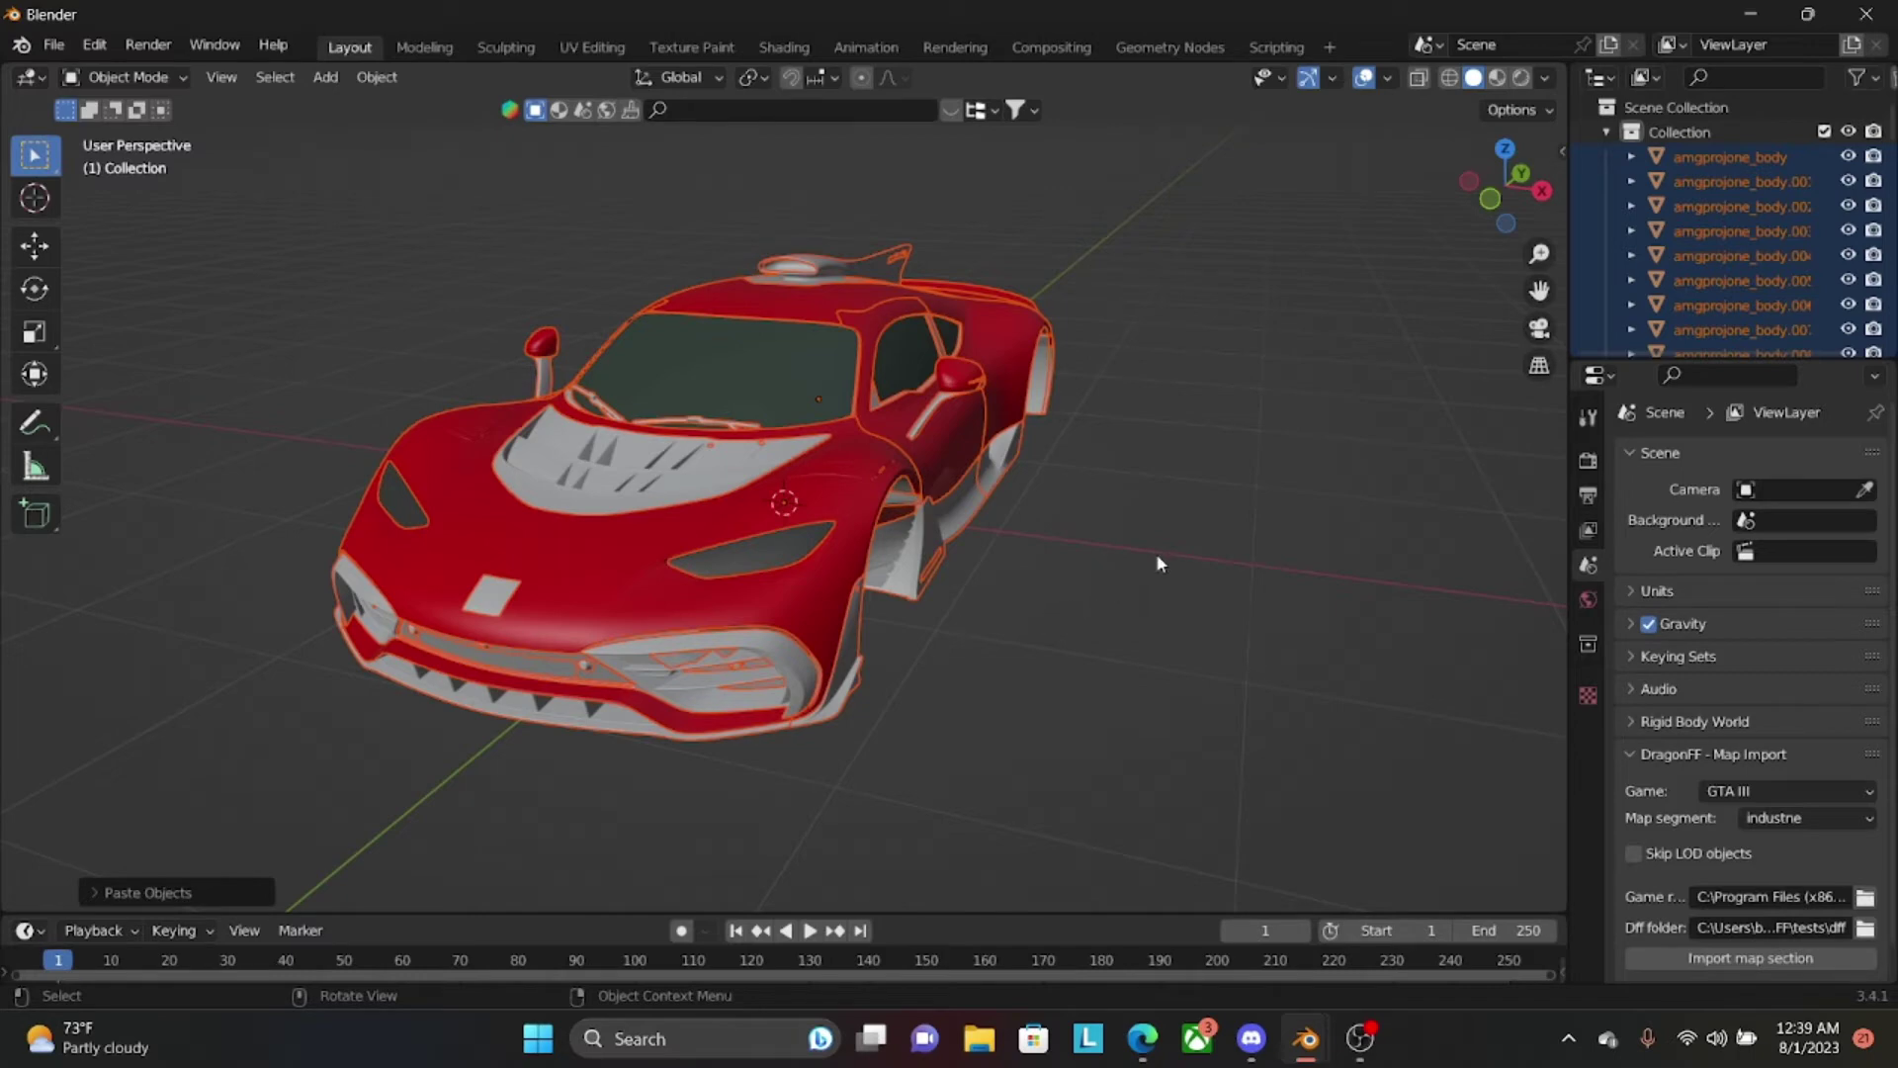
# Switch to the Roblox Creator dashboard in the browser and create a new experience to launch Roblox Studio.
pyautogui.moveTo(1065, 502); pyautogui.dragTo(856, 539, button='middle')
pyautogui.click(1142, 1038)
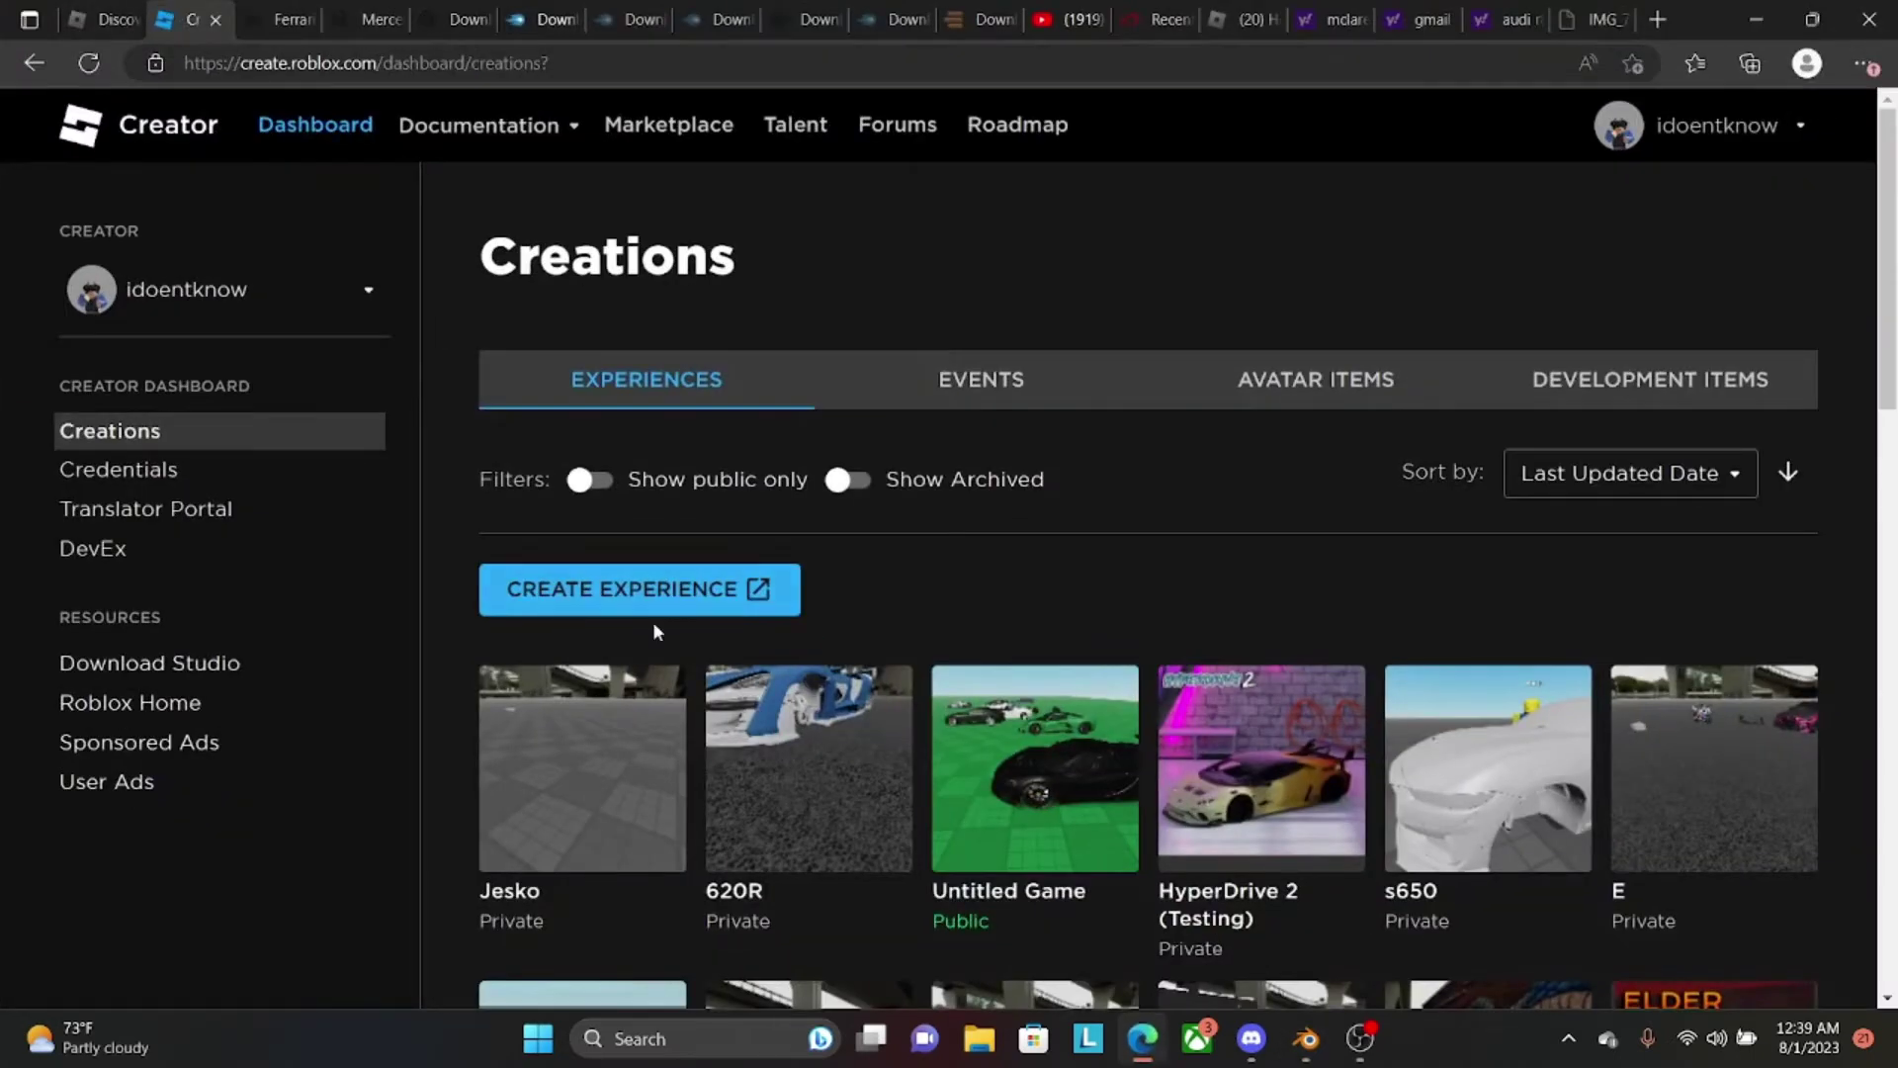
pyautogui.click(672, 611)
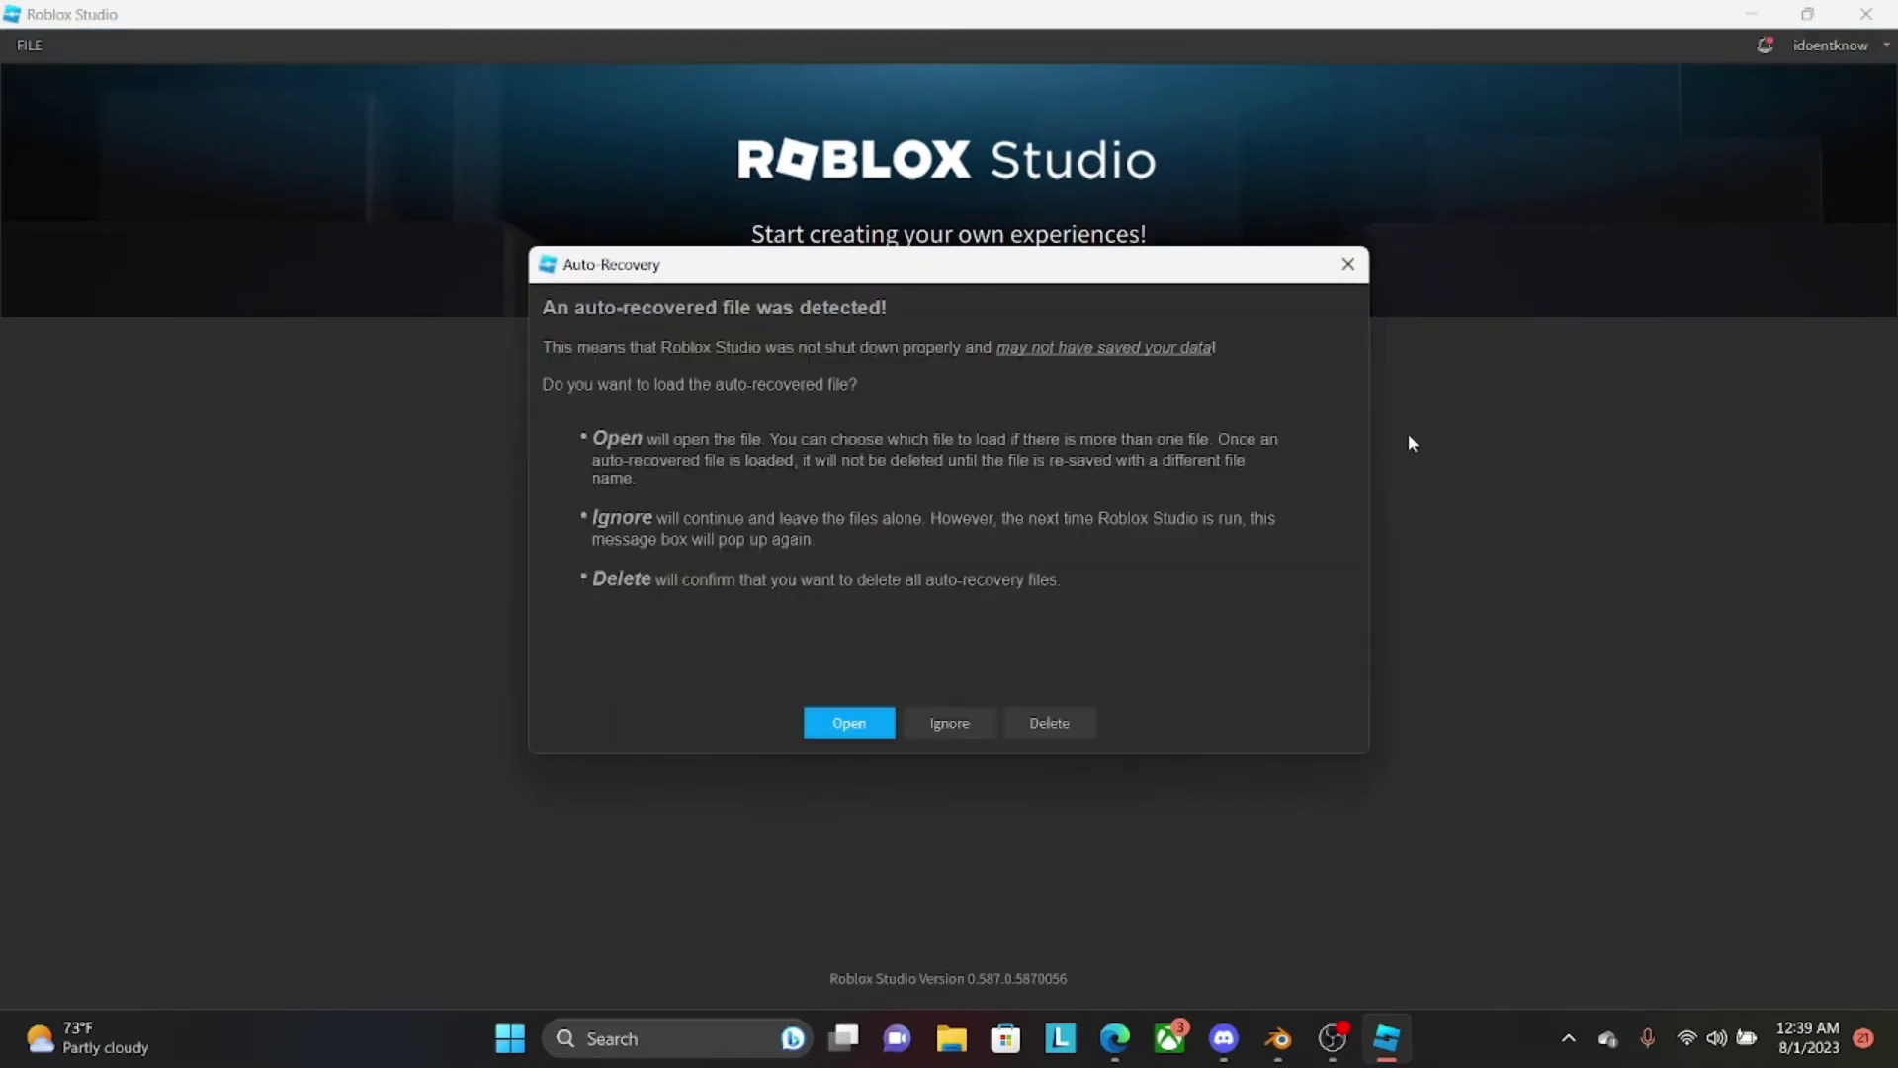
# Get past the auto-recovery prompt and create a new place from the Baseplate template.
pyautogui.click(878, 723)
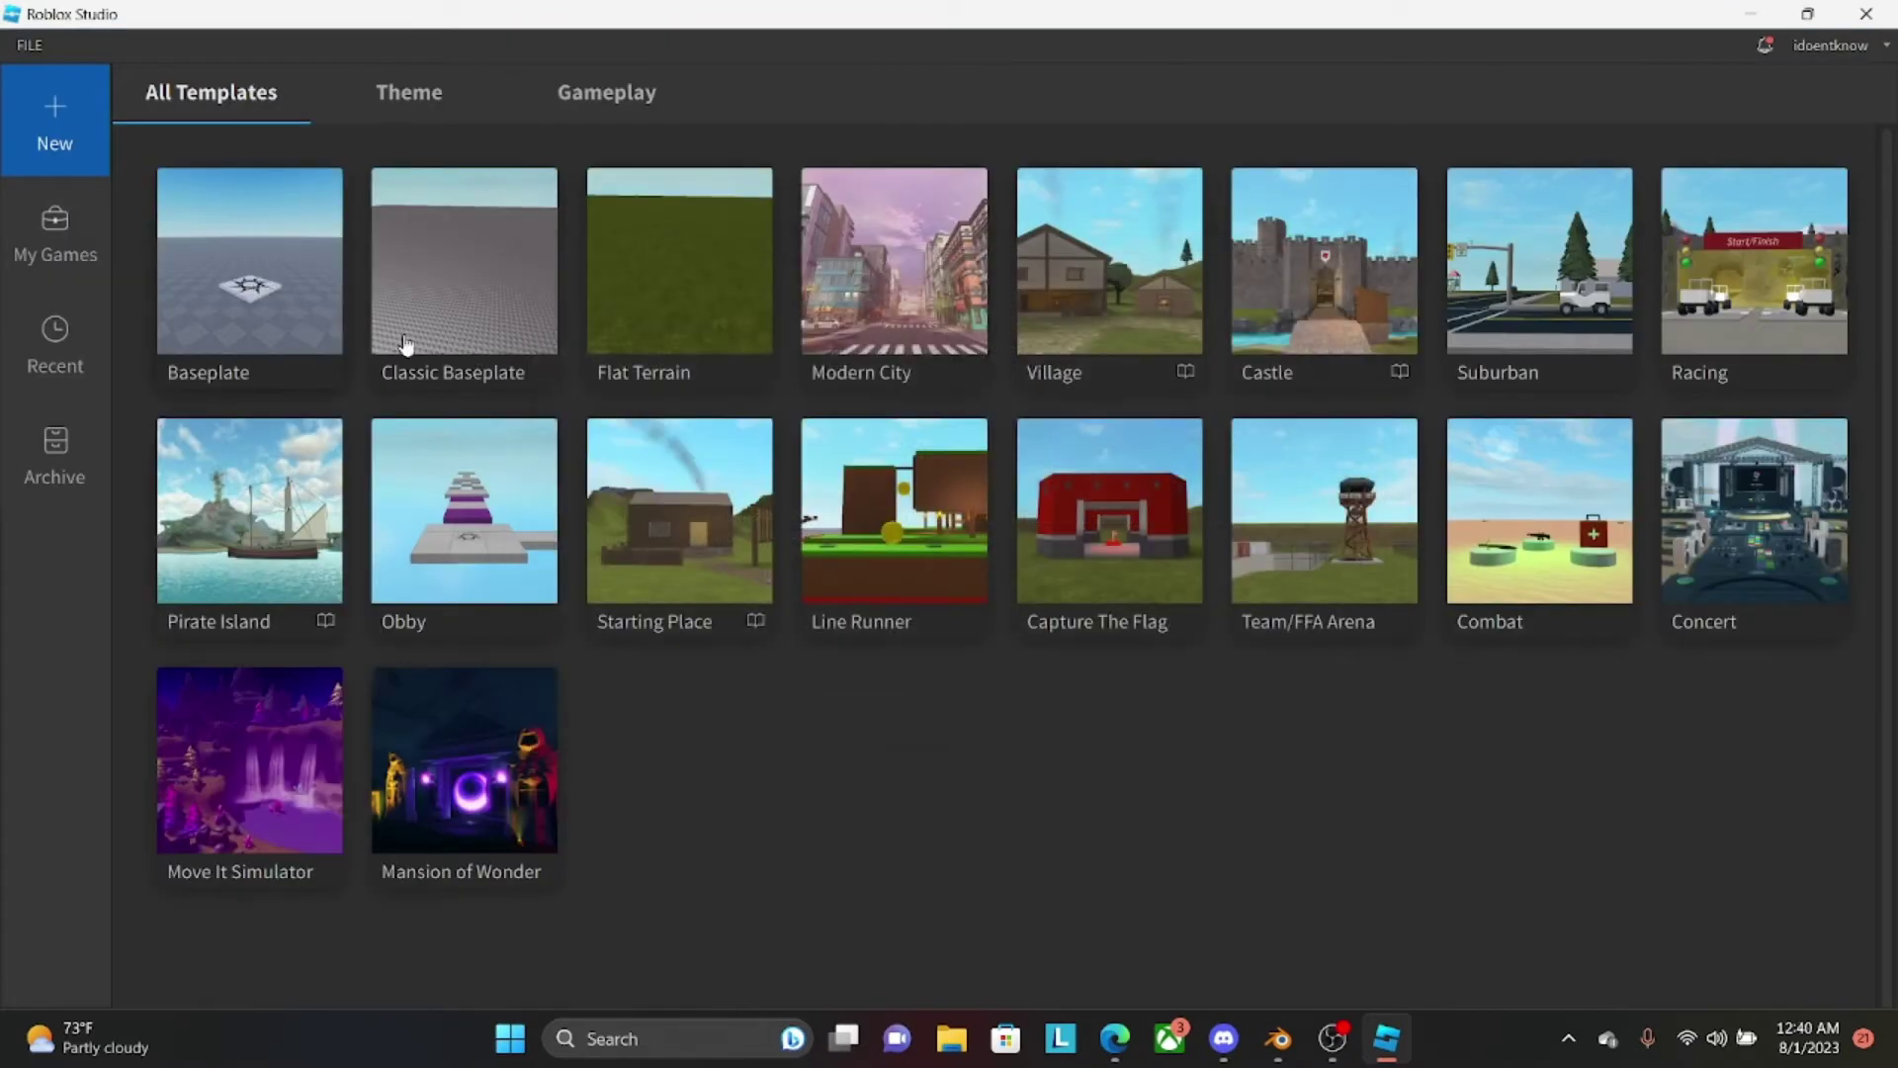
pyautogui.click(475, 306)
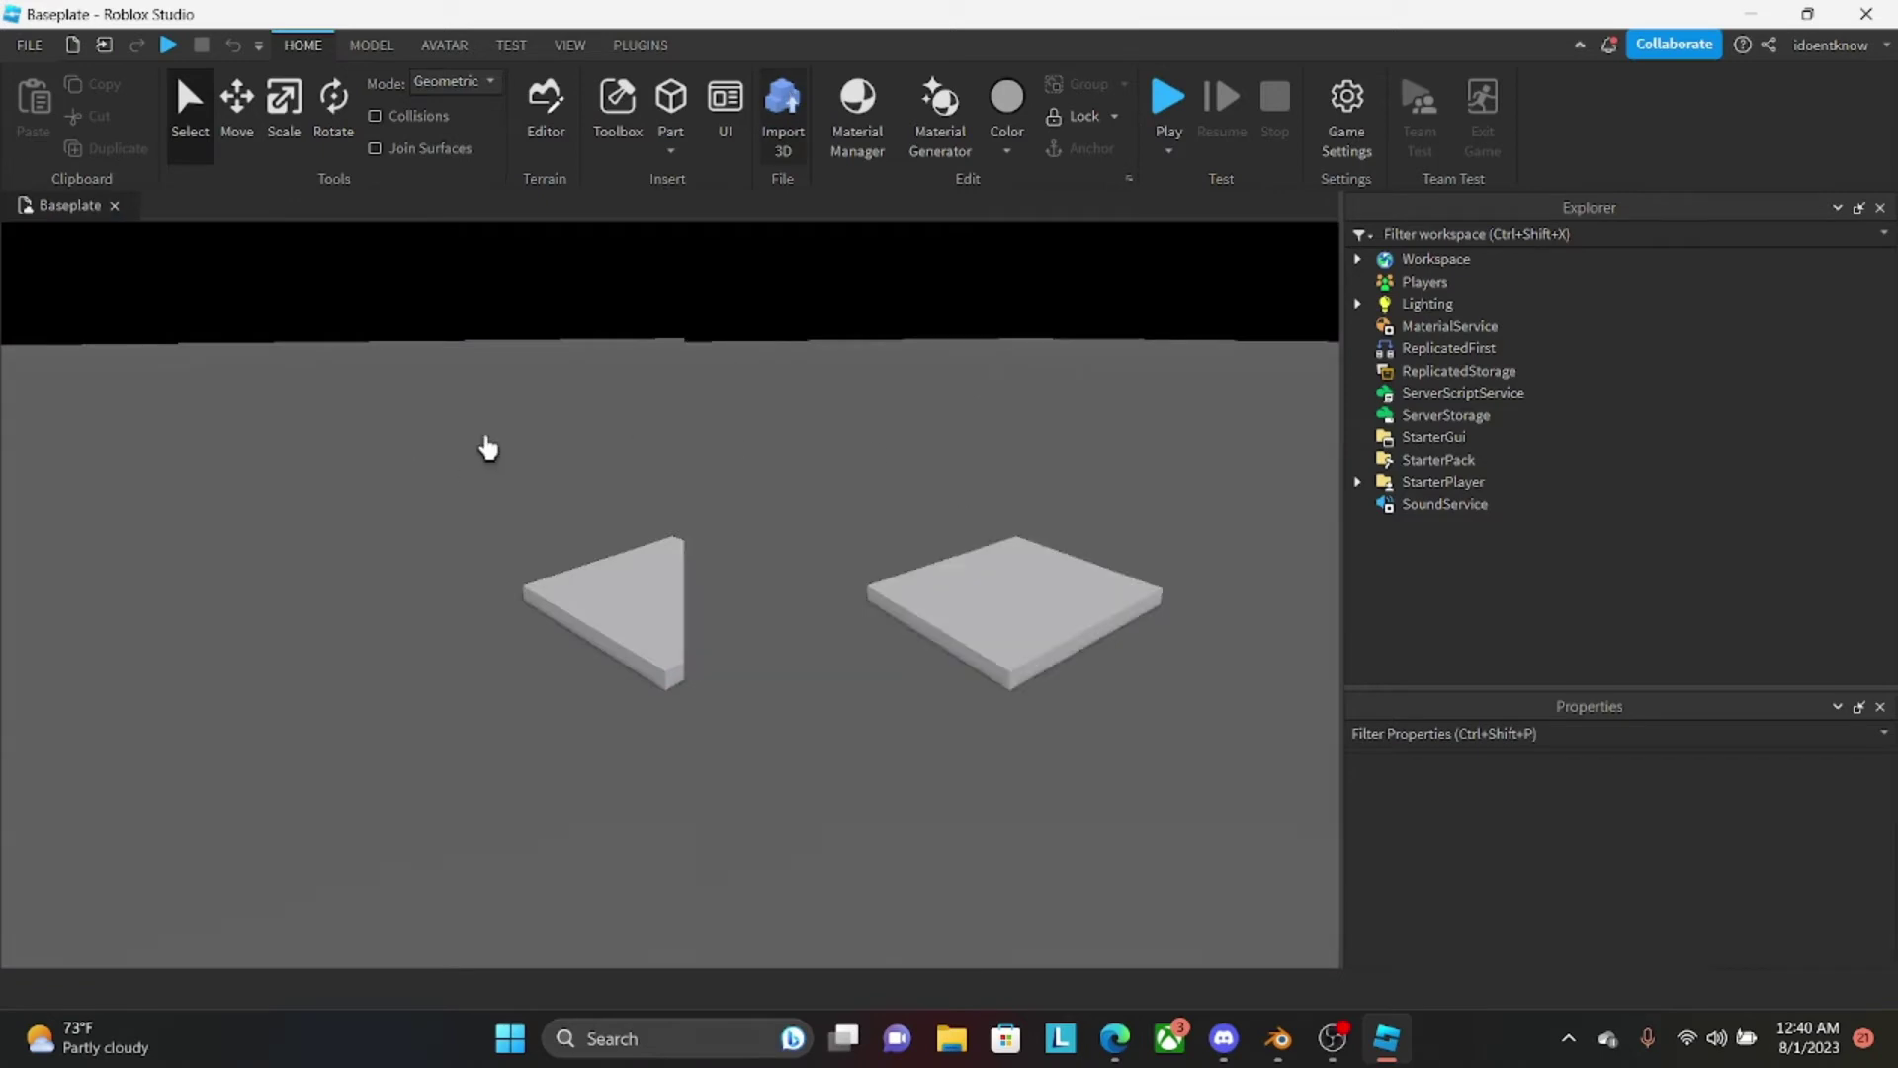
pyautogui.click(319, 208)
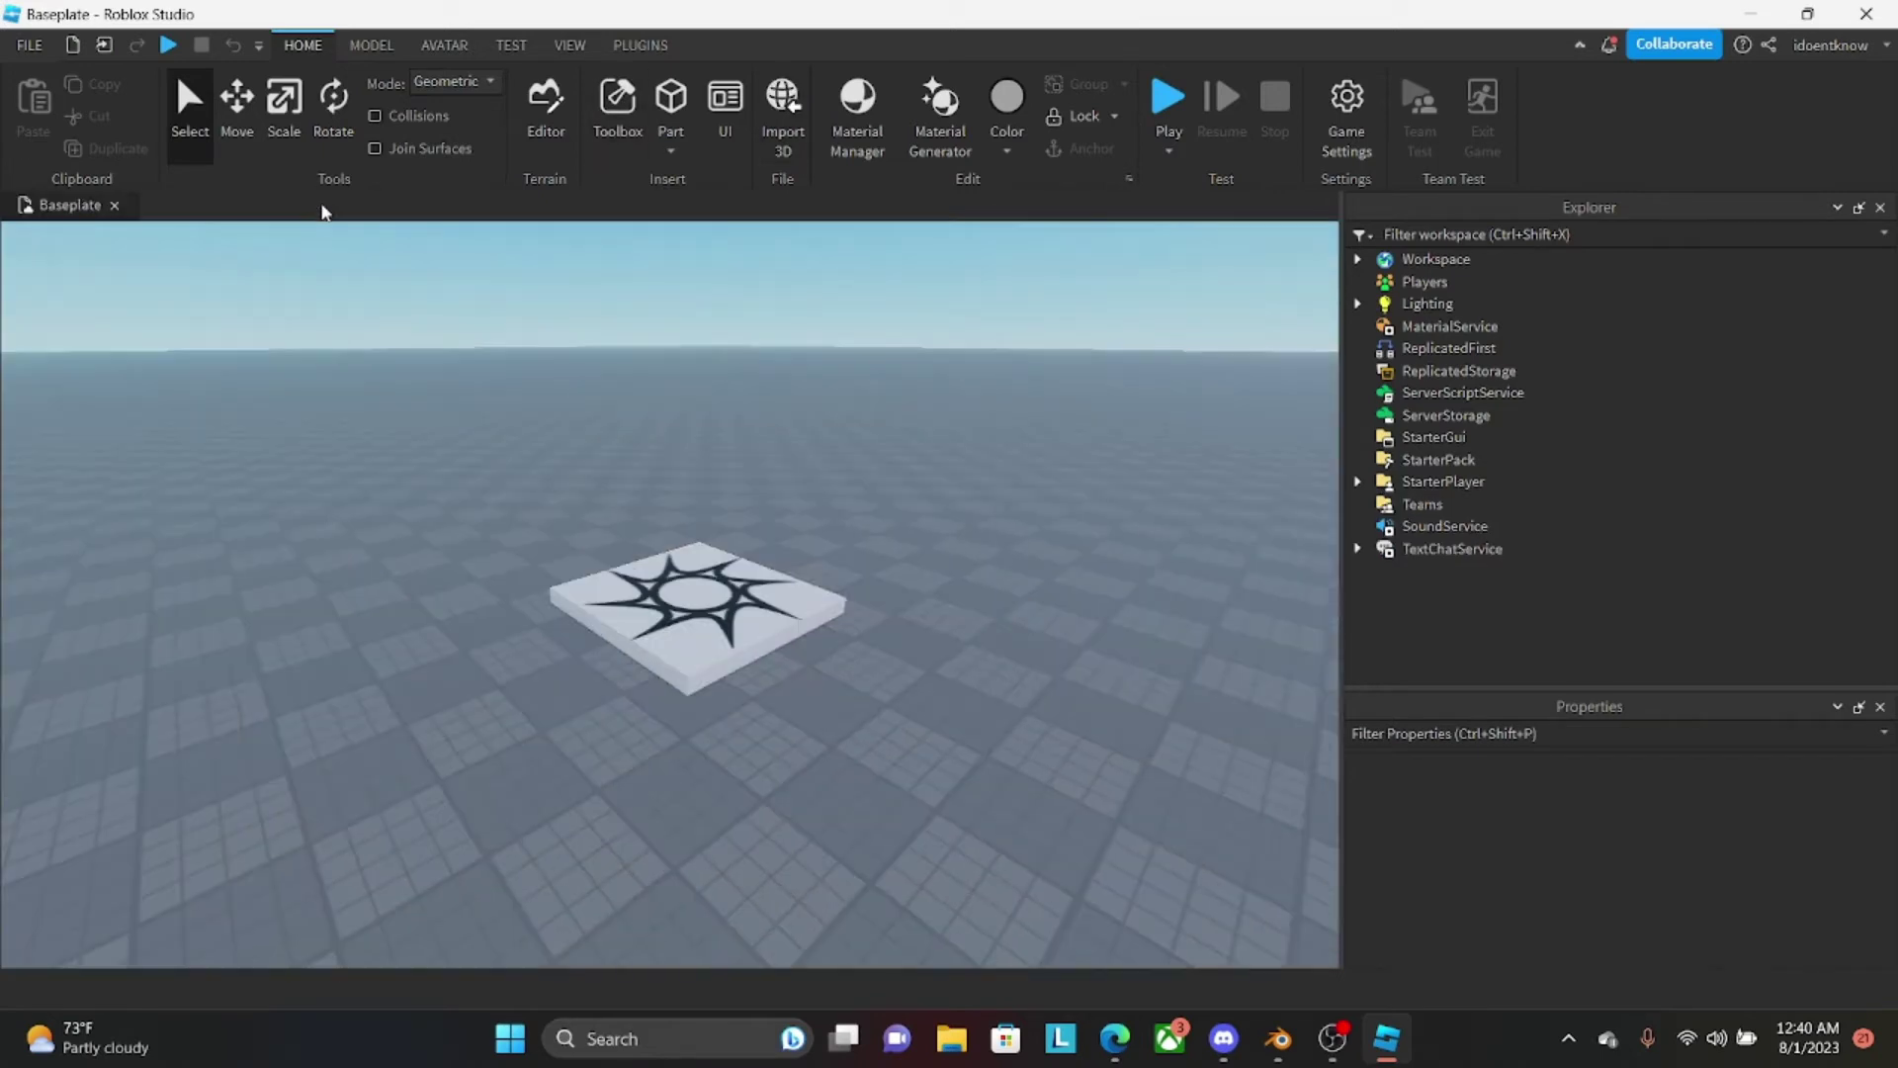
# Load Amg1.fbx from the Downloads folder into the 3D importer.
pyautogui.click(785, 117)
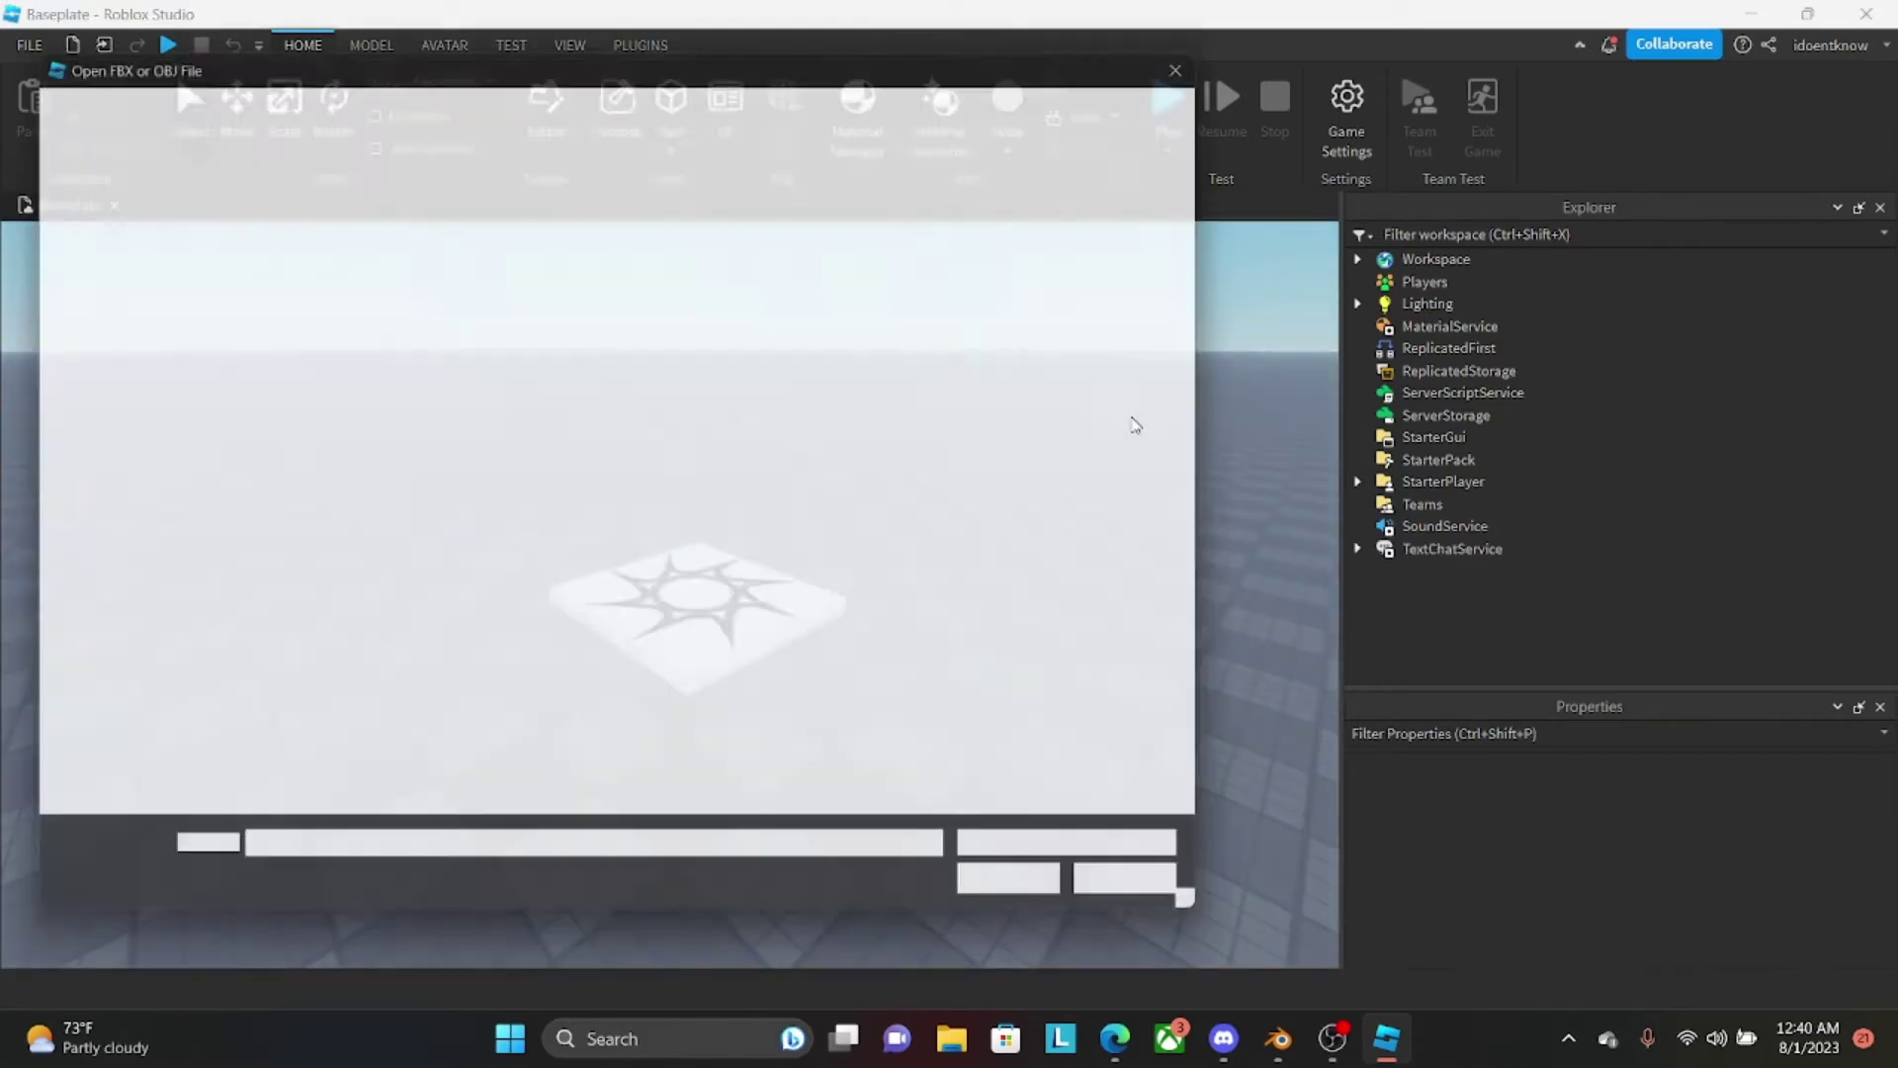
pyautogui.click(99, 308)
pyautogui.click(111, 347)
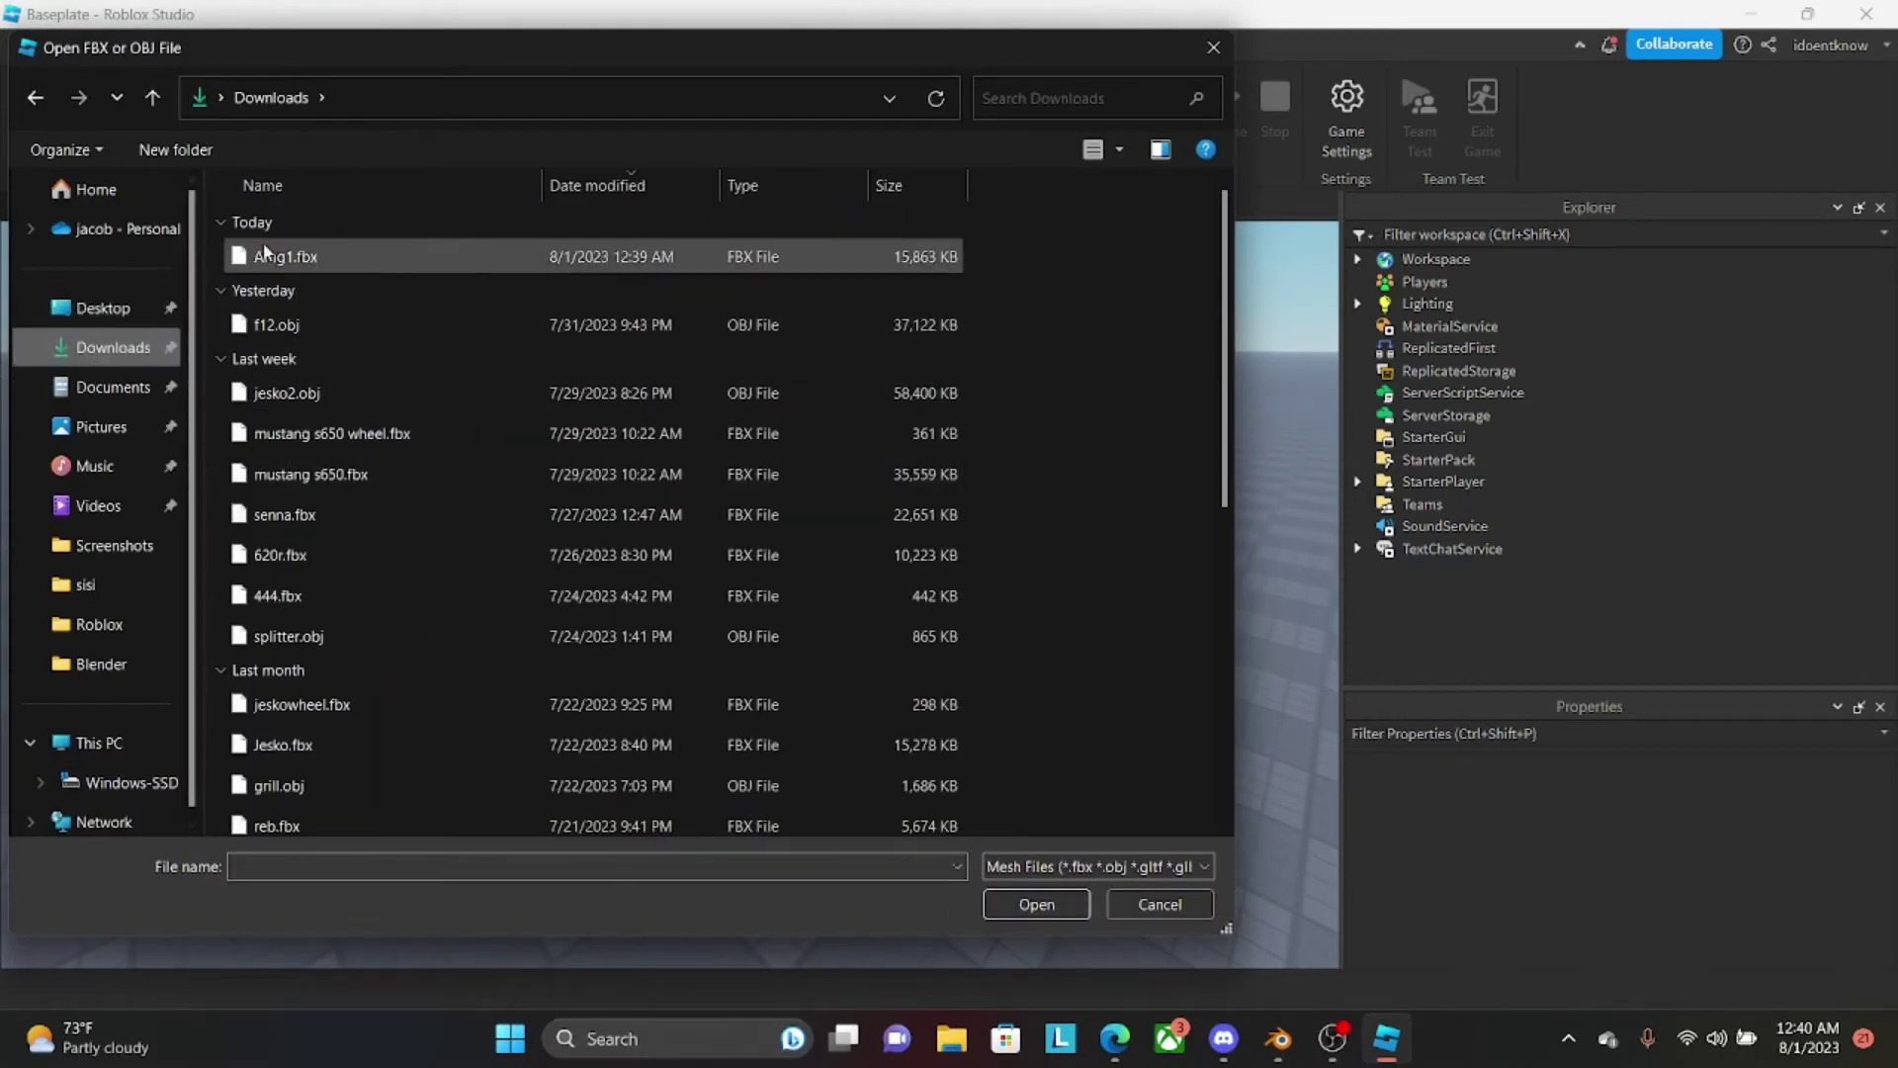
pyautogui.doubleClick(286, 257)
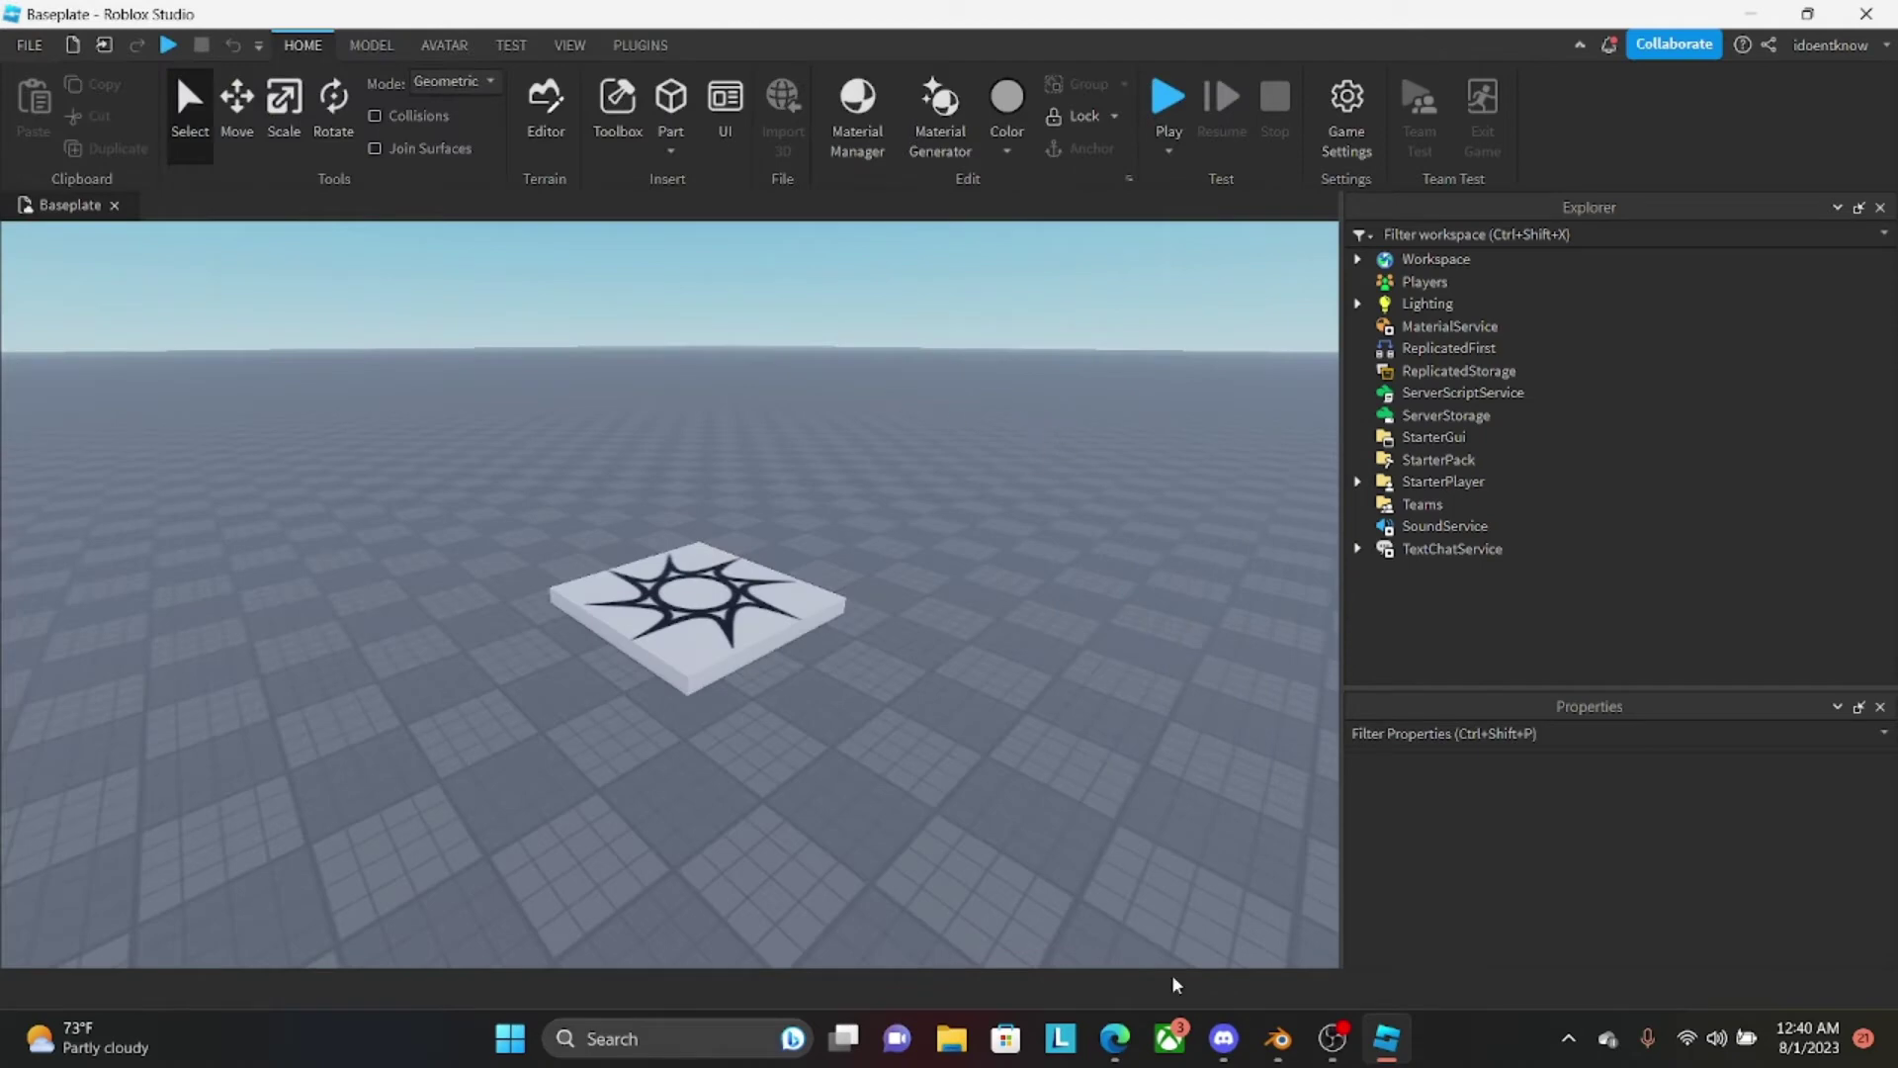
pyautogui.click(1224, 1038)
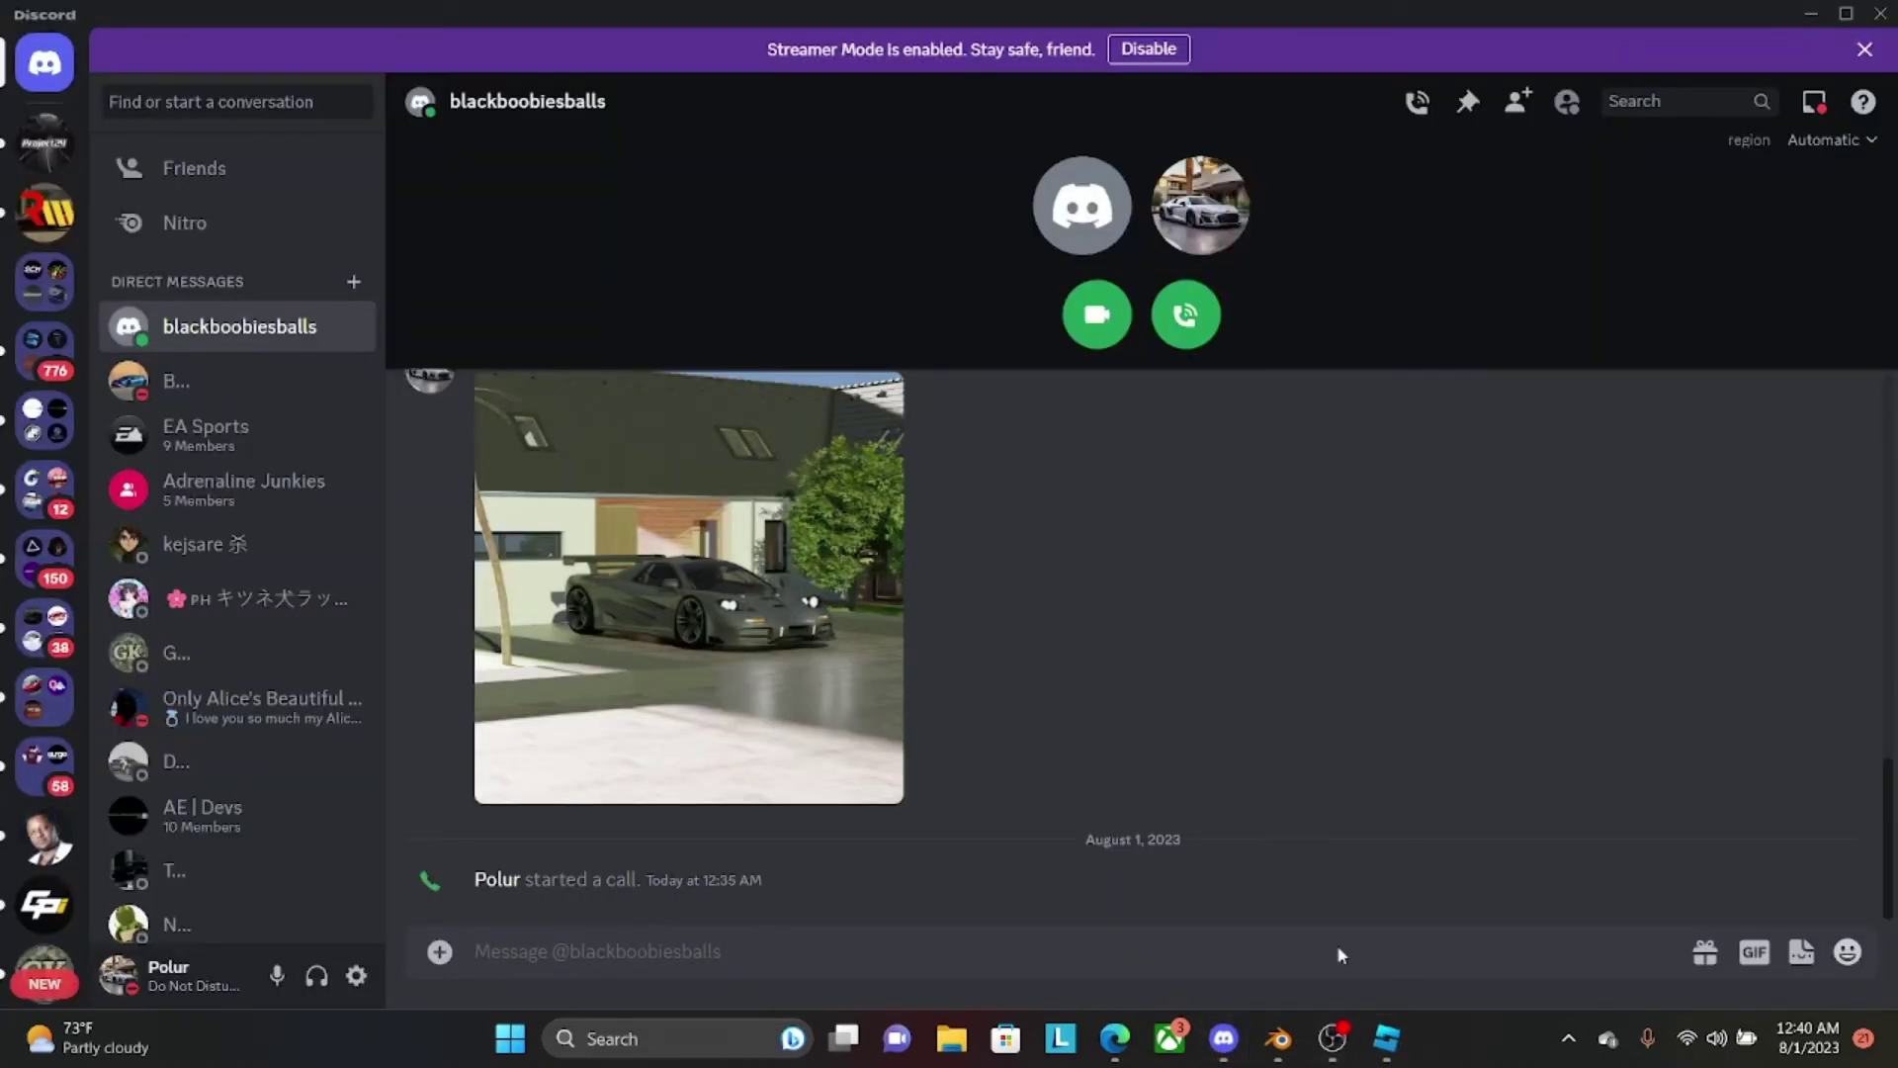
pyautogui.click(1387, 1038)
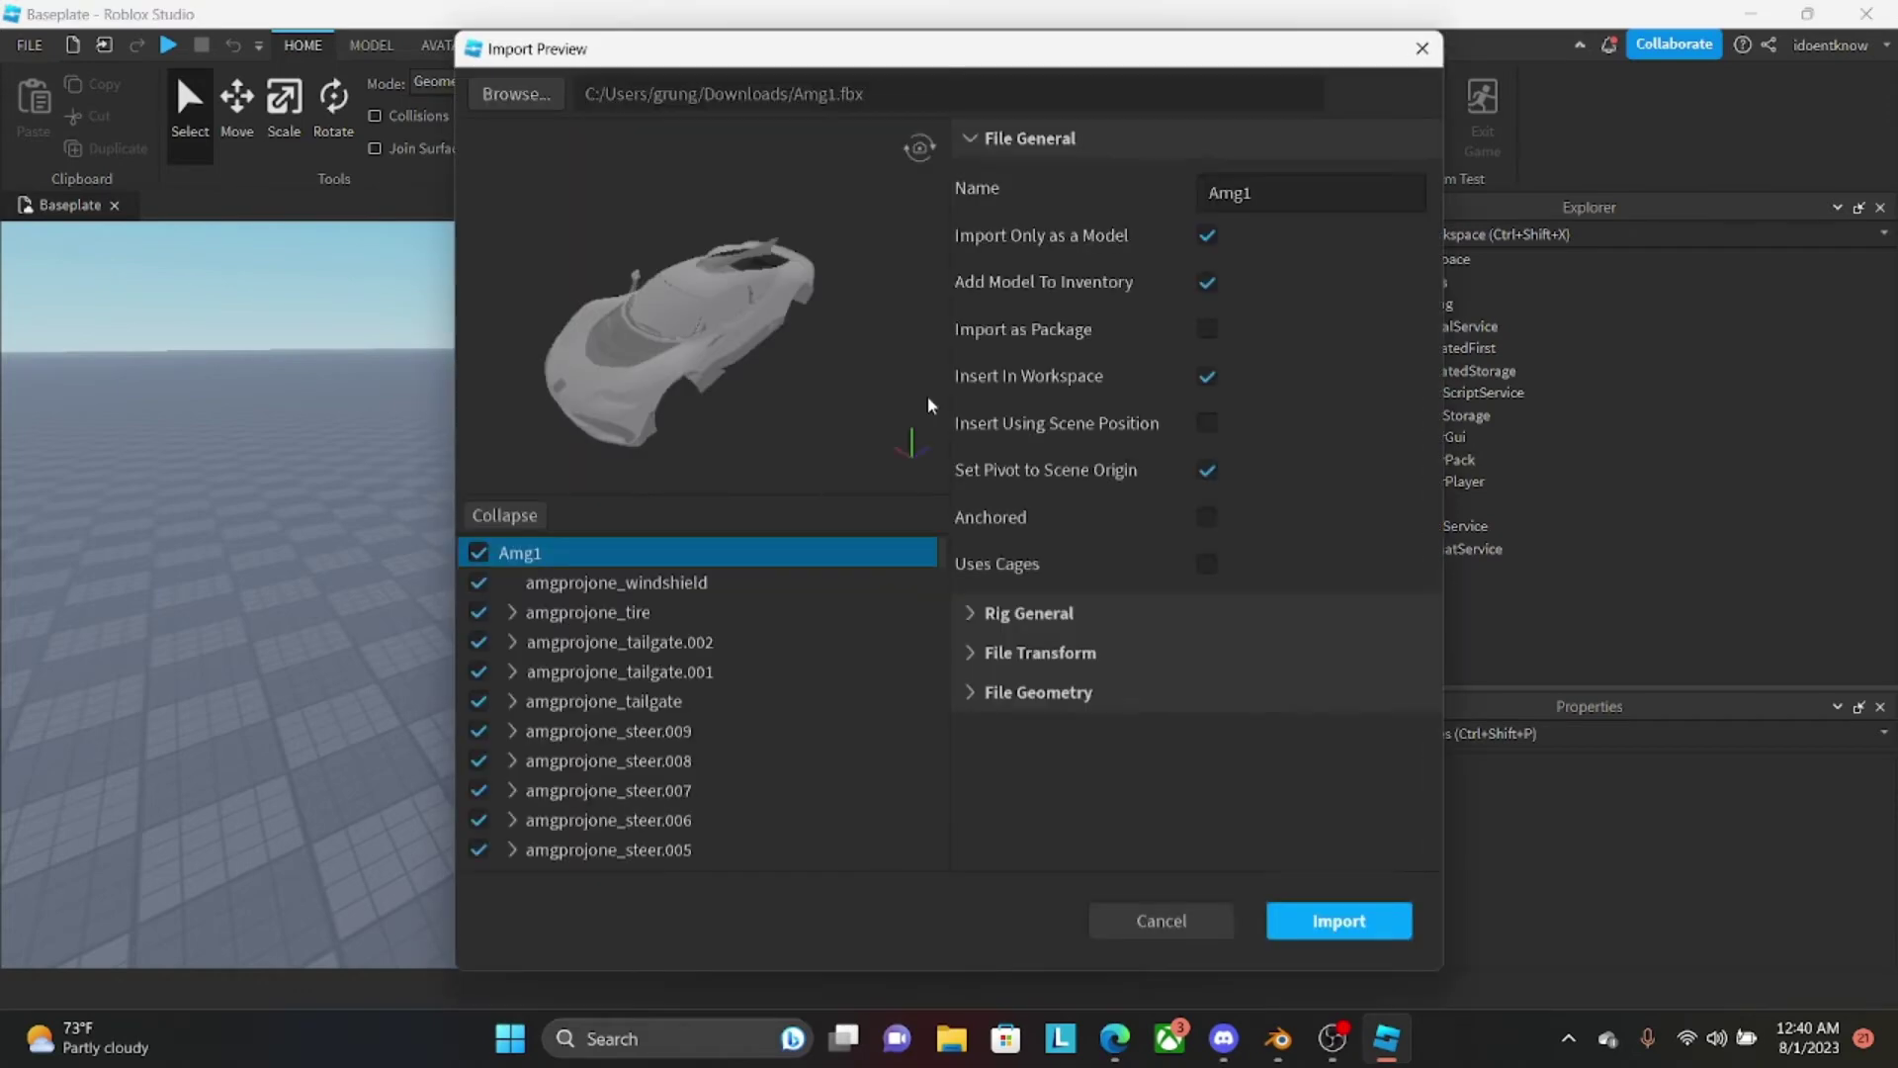
# Inspect the car in the import preview, enable Anchored, disable Add Model To Inventory and try to import it.
pyautogui.moveTo(846, 356); pyautogui.dragTo(672, 346)
pyautogui.scroll(3, 757, 307)
pyautogui.moveTo(799, 327)
pyautogui.mouseDown()
pyautogui.moveTo(721, 326)
pyautogui.moveTo(821, 306)
pyautogui.mouseUp()
pyautogui.moveTo(679, 339); pyautogui.dragTo(833, 309)
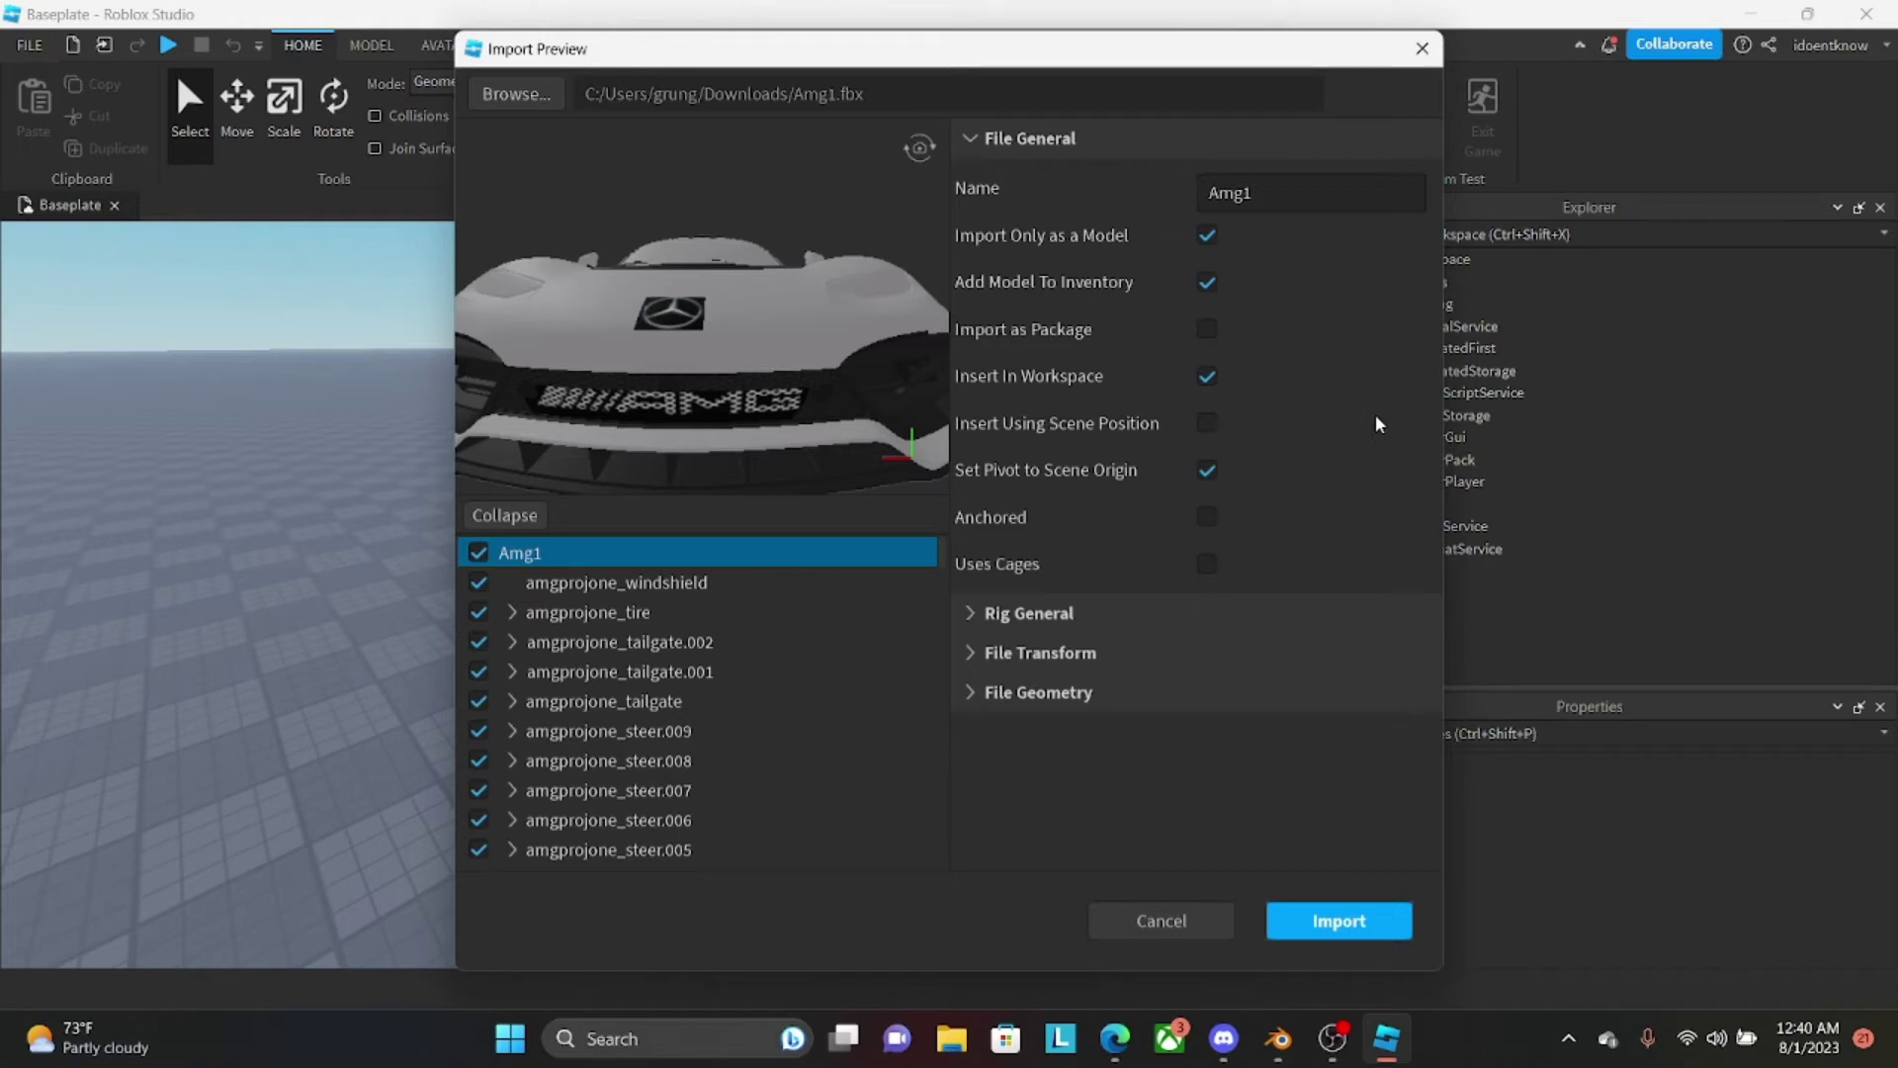
pyautogui.click(1207, 516)
pyautogui.click(1207, 282)
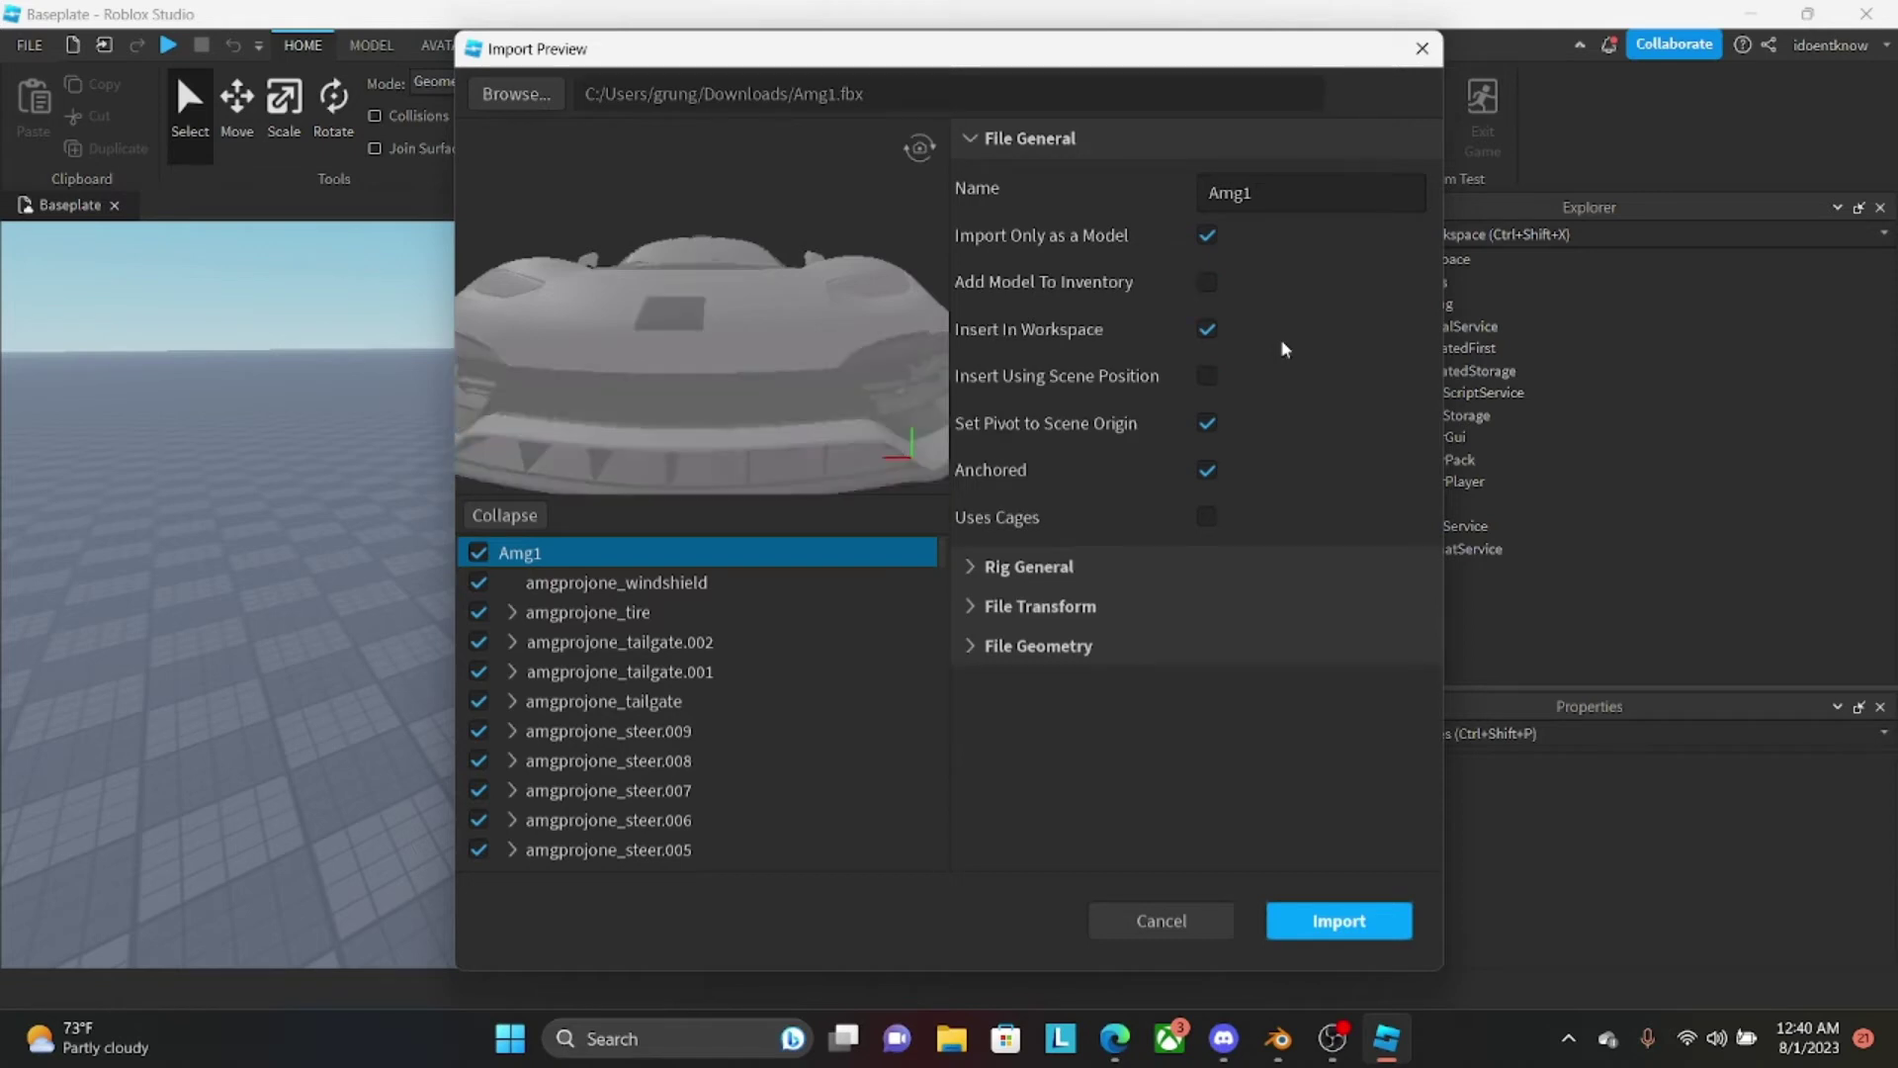
pyautogui.click(1324, 920)
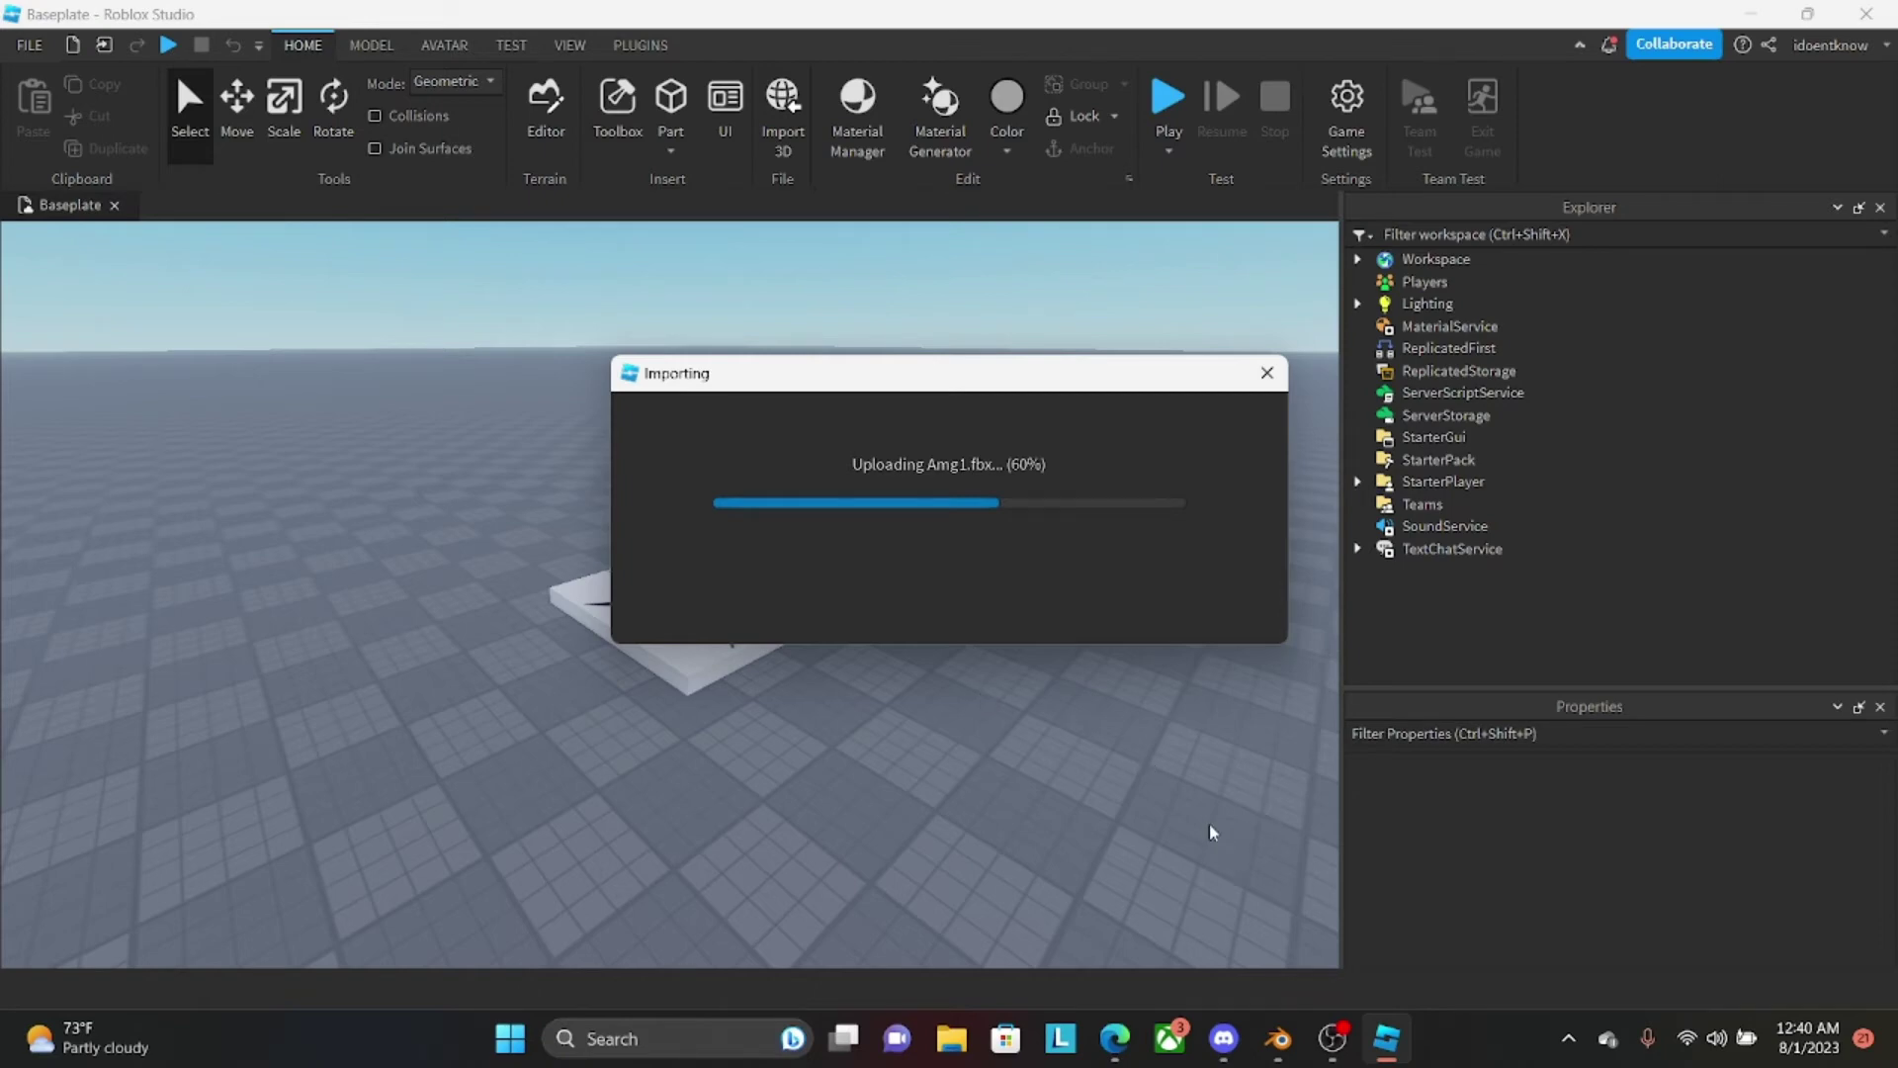
pyautogui.moveTo(1104, 790); pyautogui.dragTo(1055, 797, button='right')
pyautogui.press('w')
pyautogui.press('s')
pyautogui.press('w')
pyautogui.press('s')
pyautogui.press('w')
pyautogui.moveTo(910, 813); pyautogui.dragTo(912, 816, button='right')
pyautogui.press('s')
pyautogui.scroll(5, 912, 816)
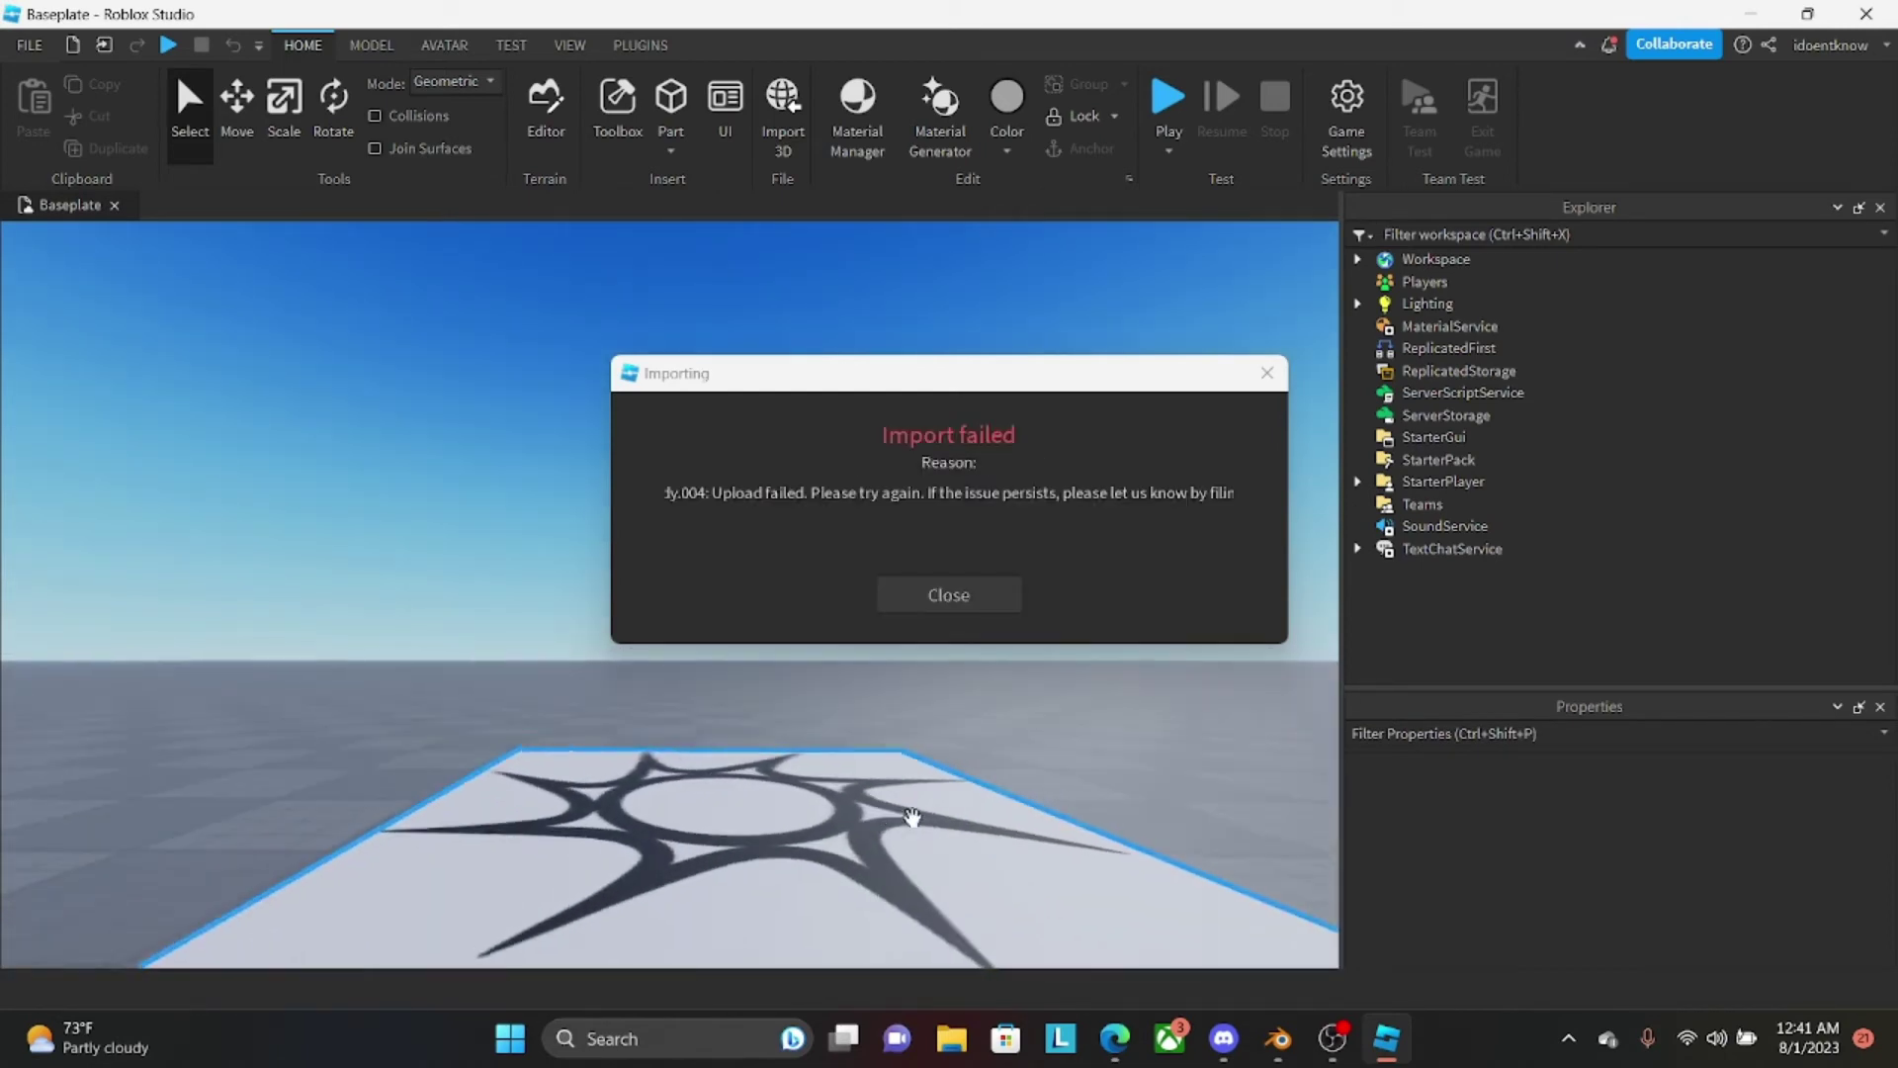
# Retry the 3D import of Amg1.fbx with Anchored enabled and Add Model To Inventory disabled.
pyautogui.click(966, 592)
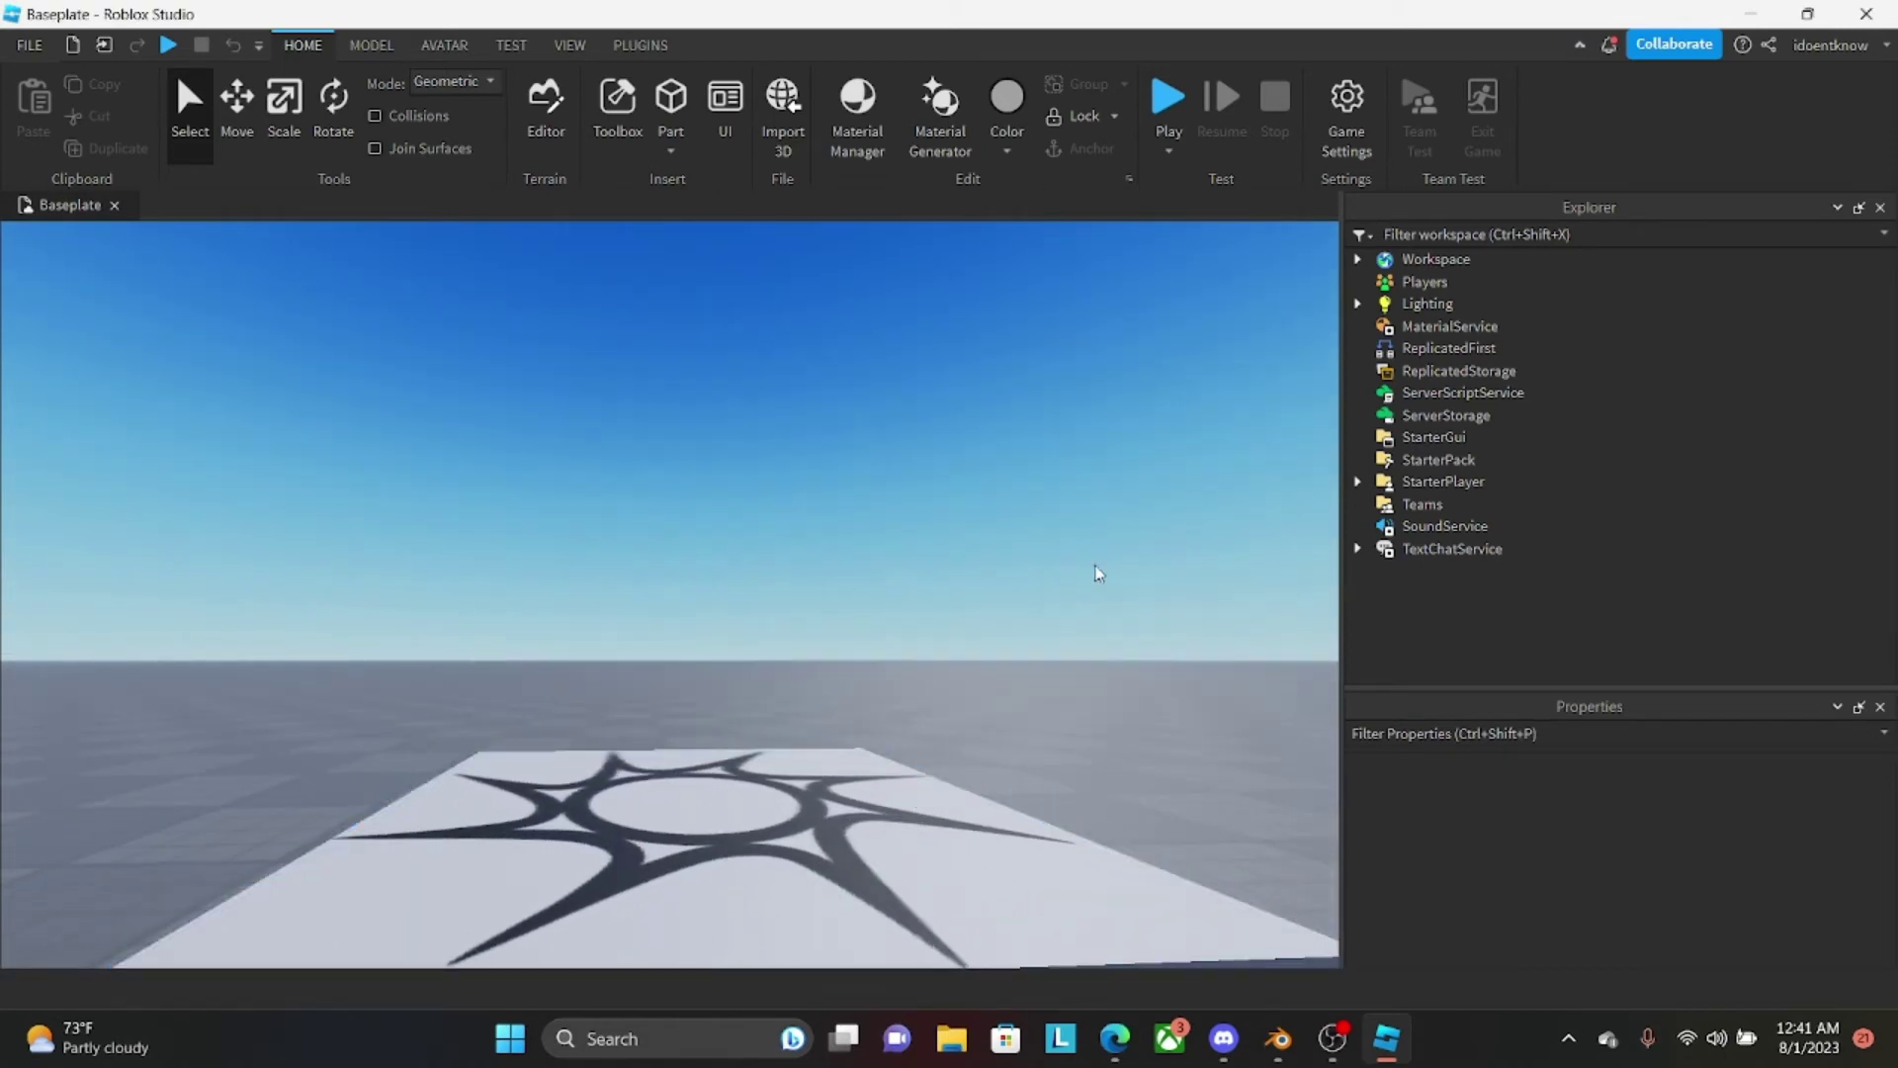
pyautogui.click(782, 99)
pyautogui.doubleClick(297, 255)
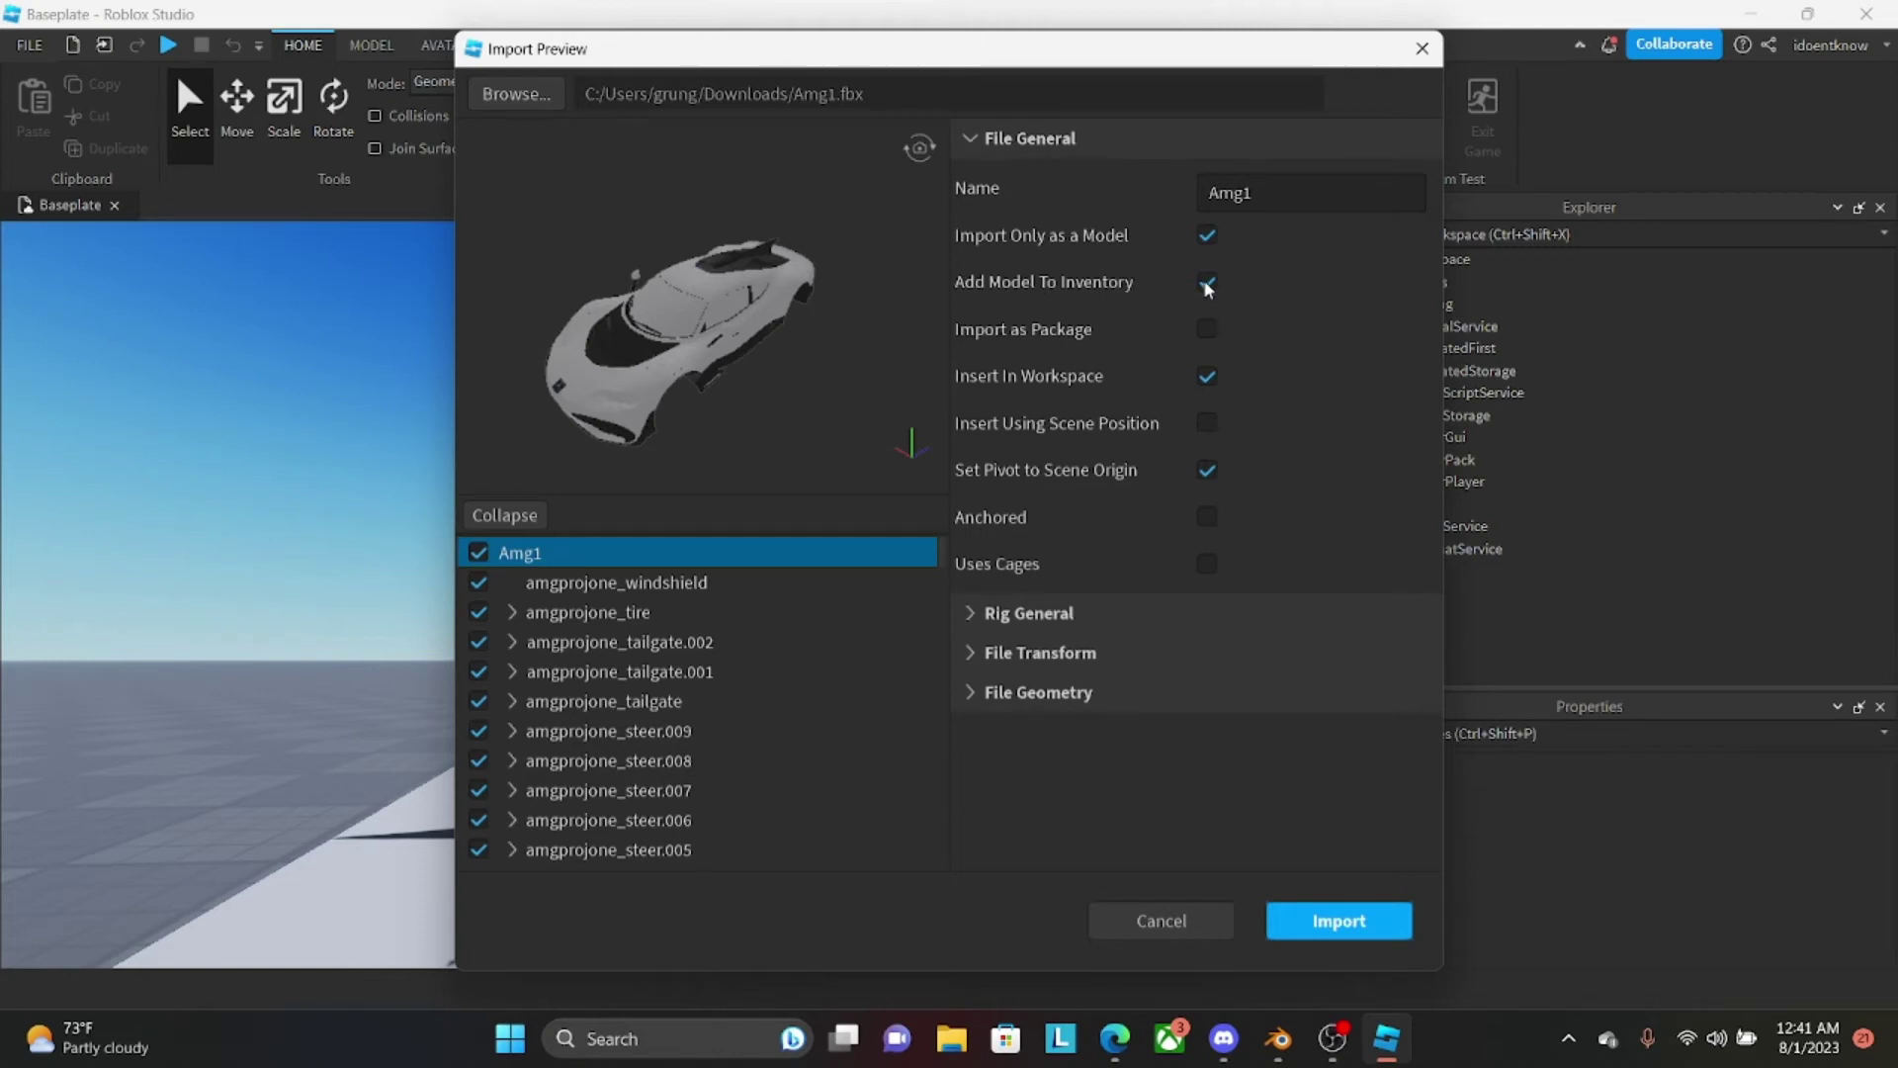
pyautogui.press('space')
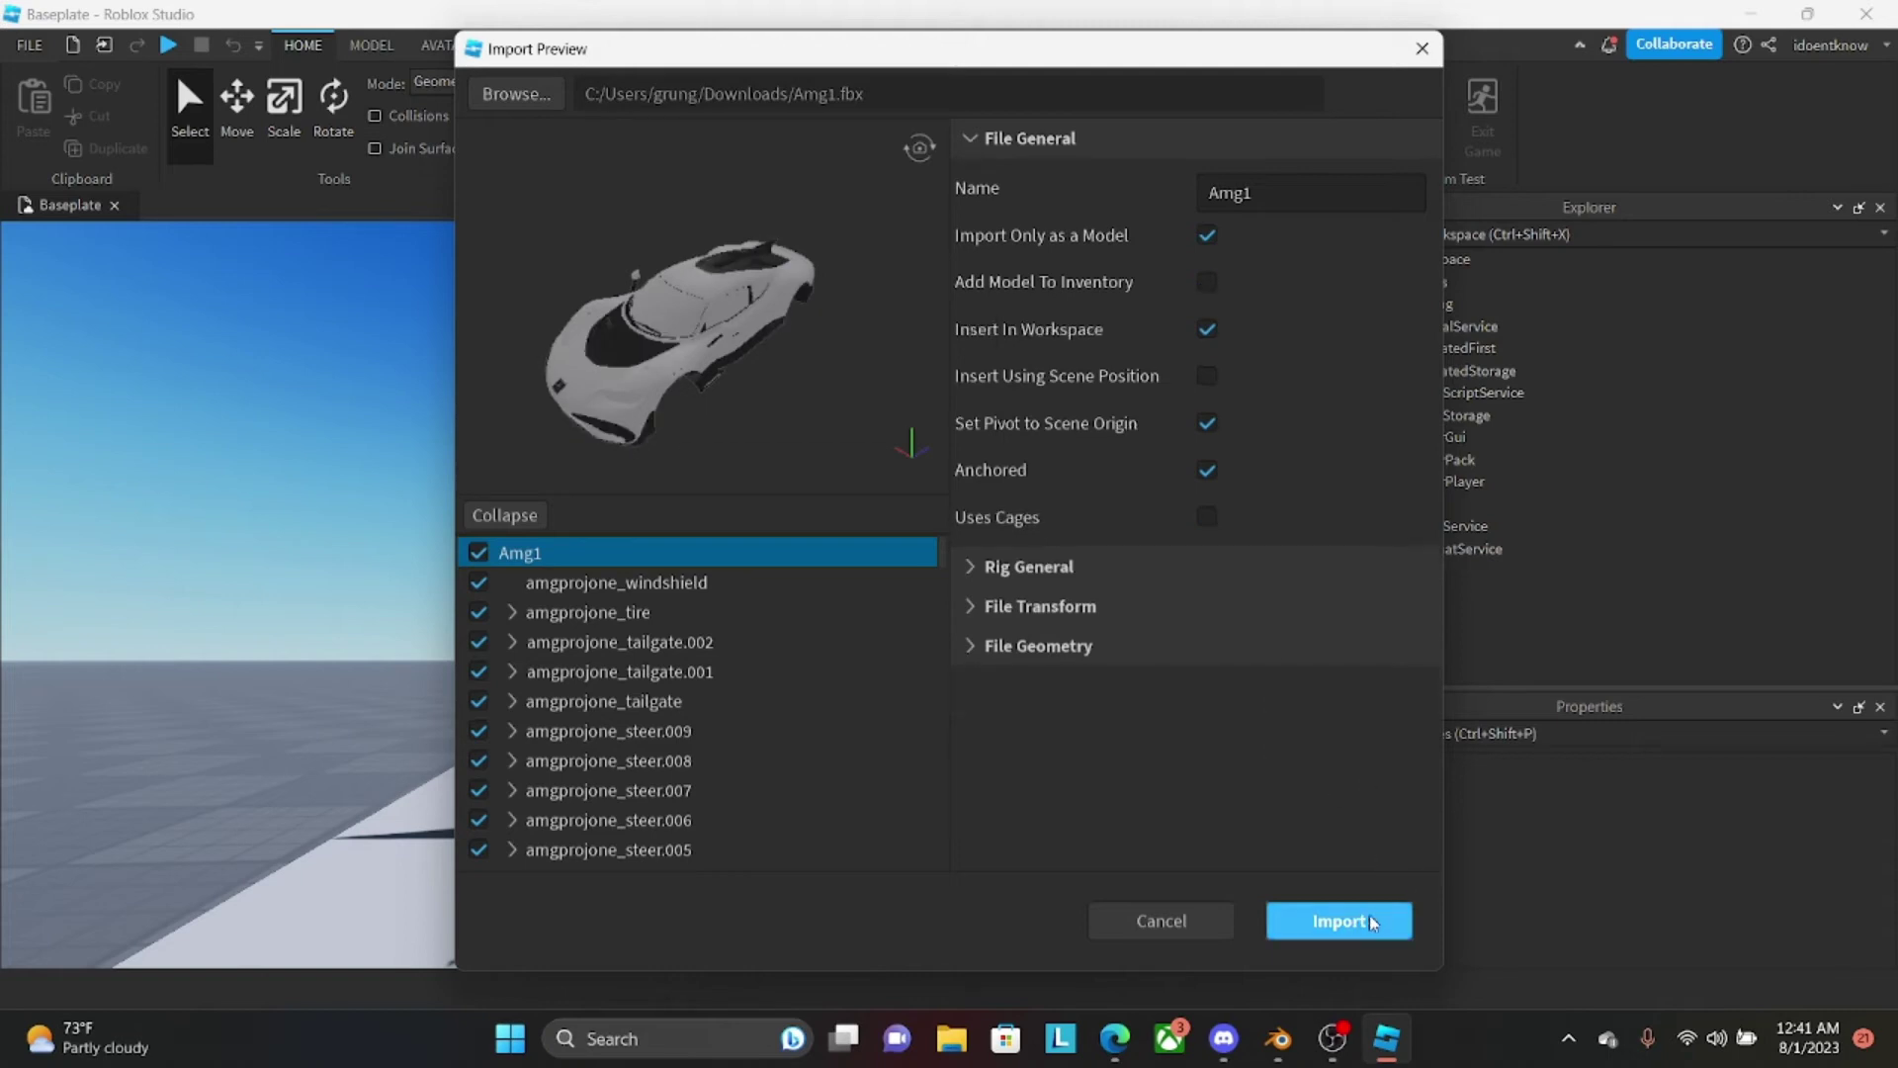
pyautogui.click(1364, 927)
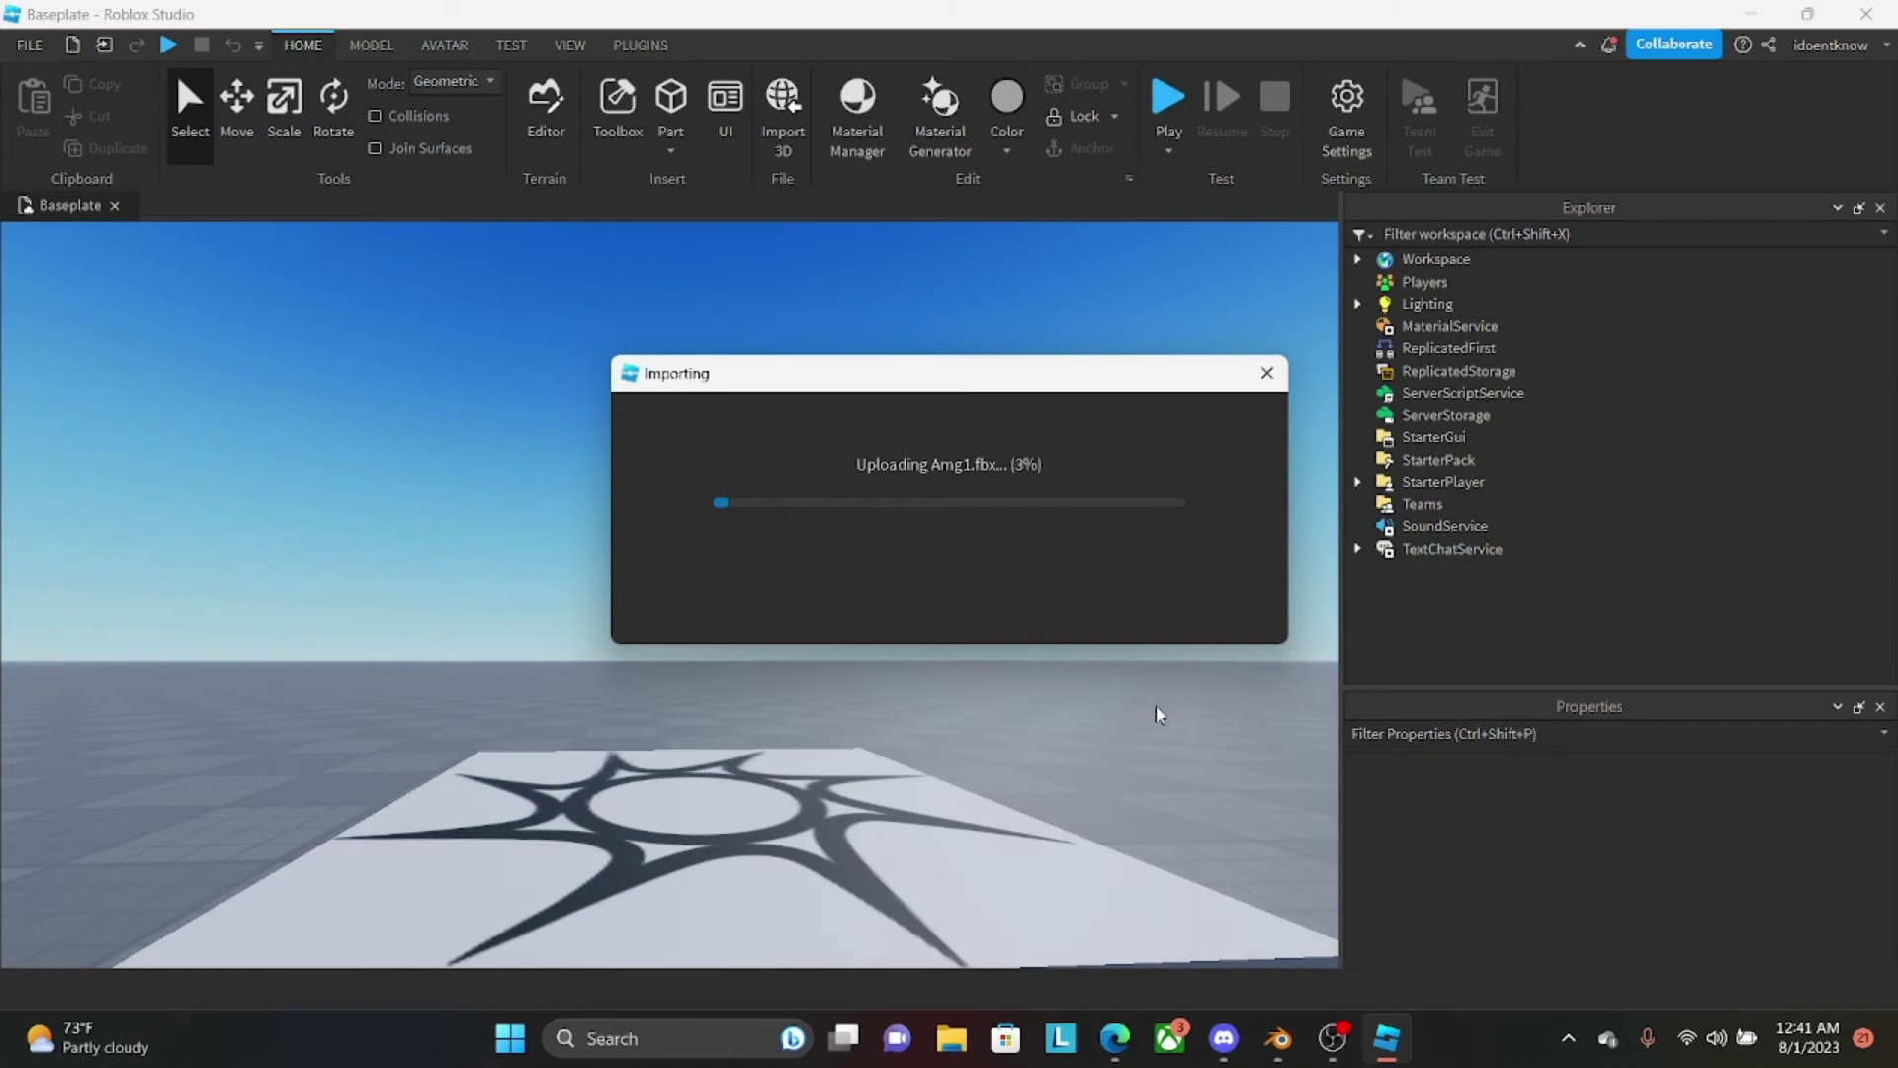
pyautogui.scroll(-5, 1151, 734)
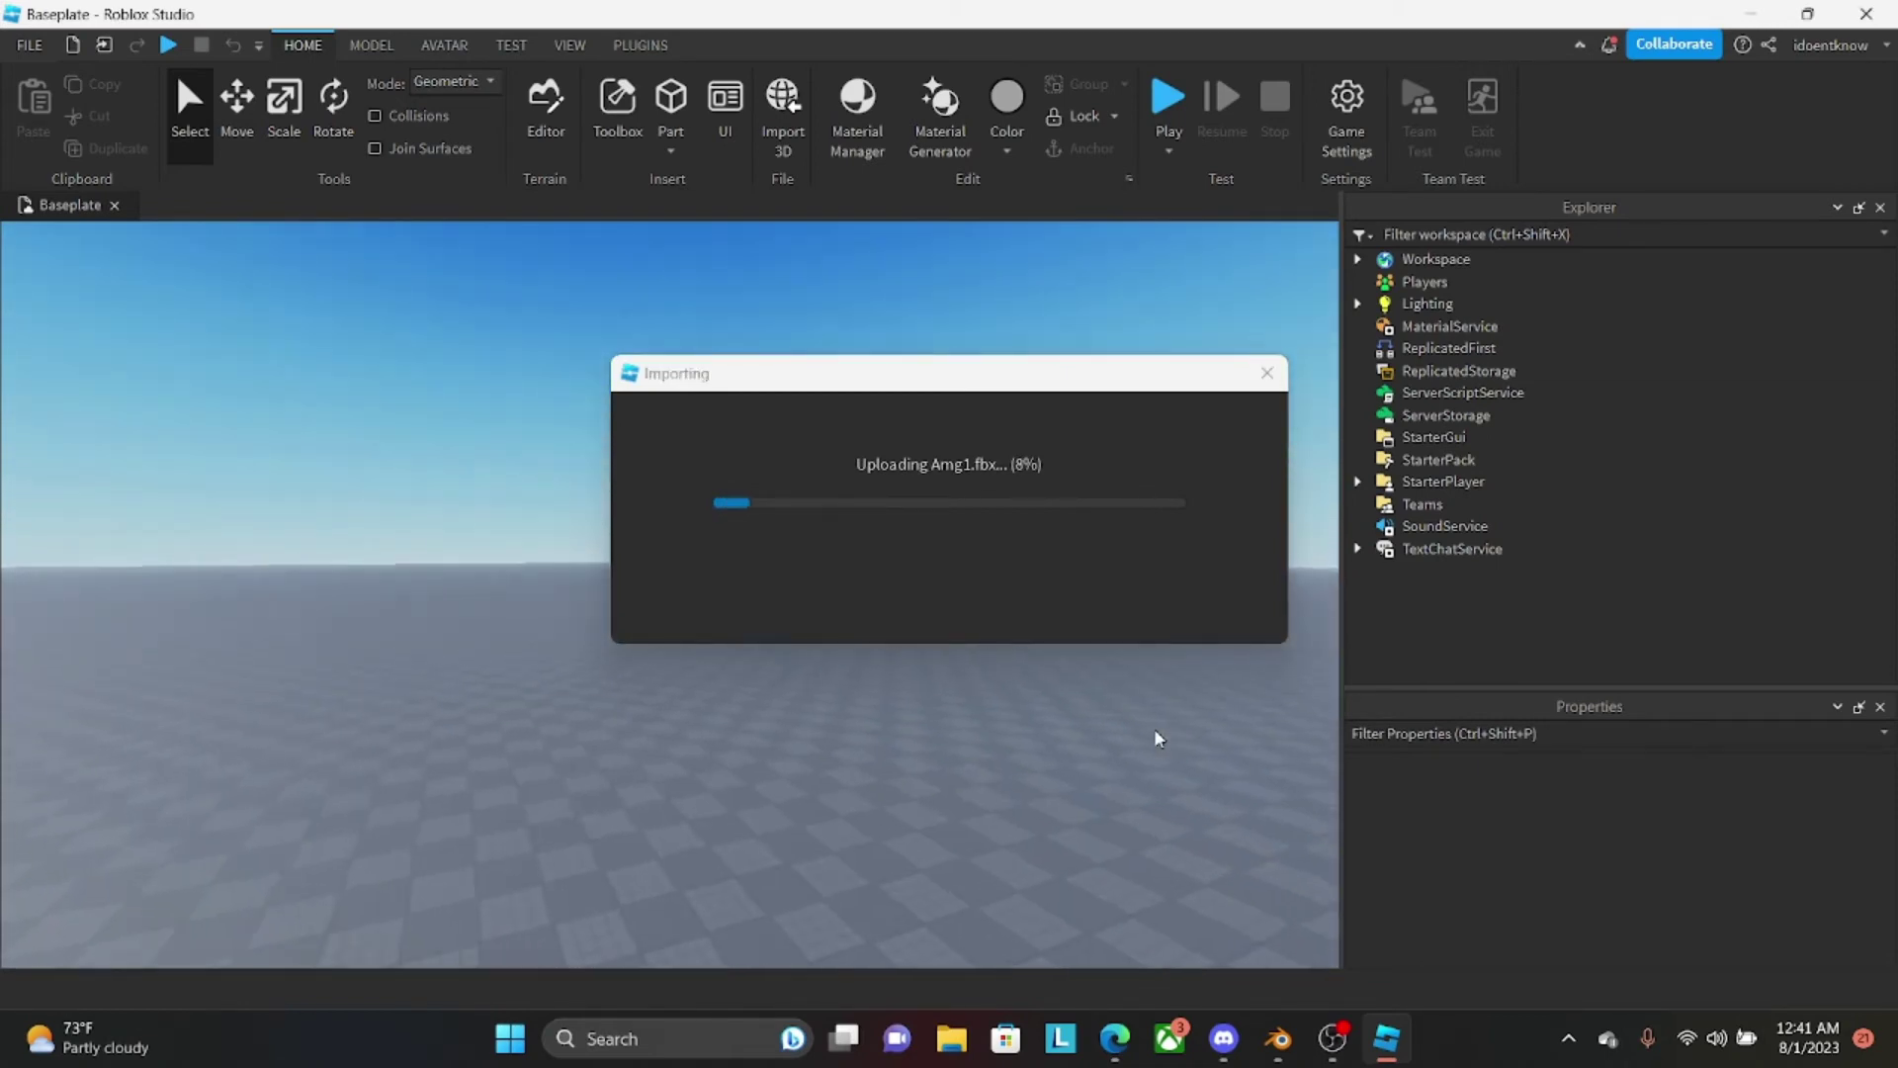
pyautogui.scroll(5, 1156, 737)
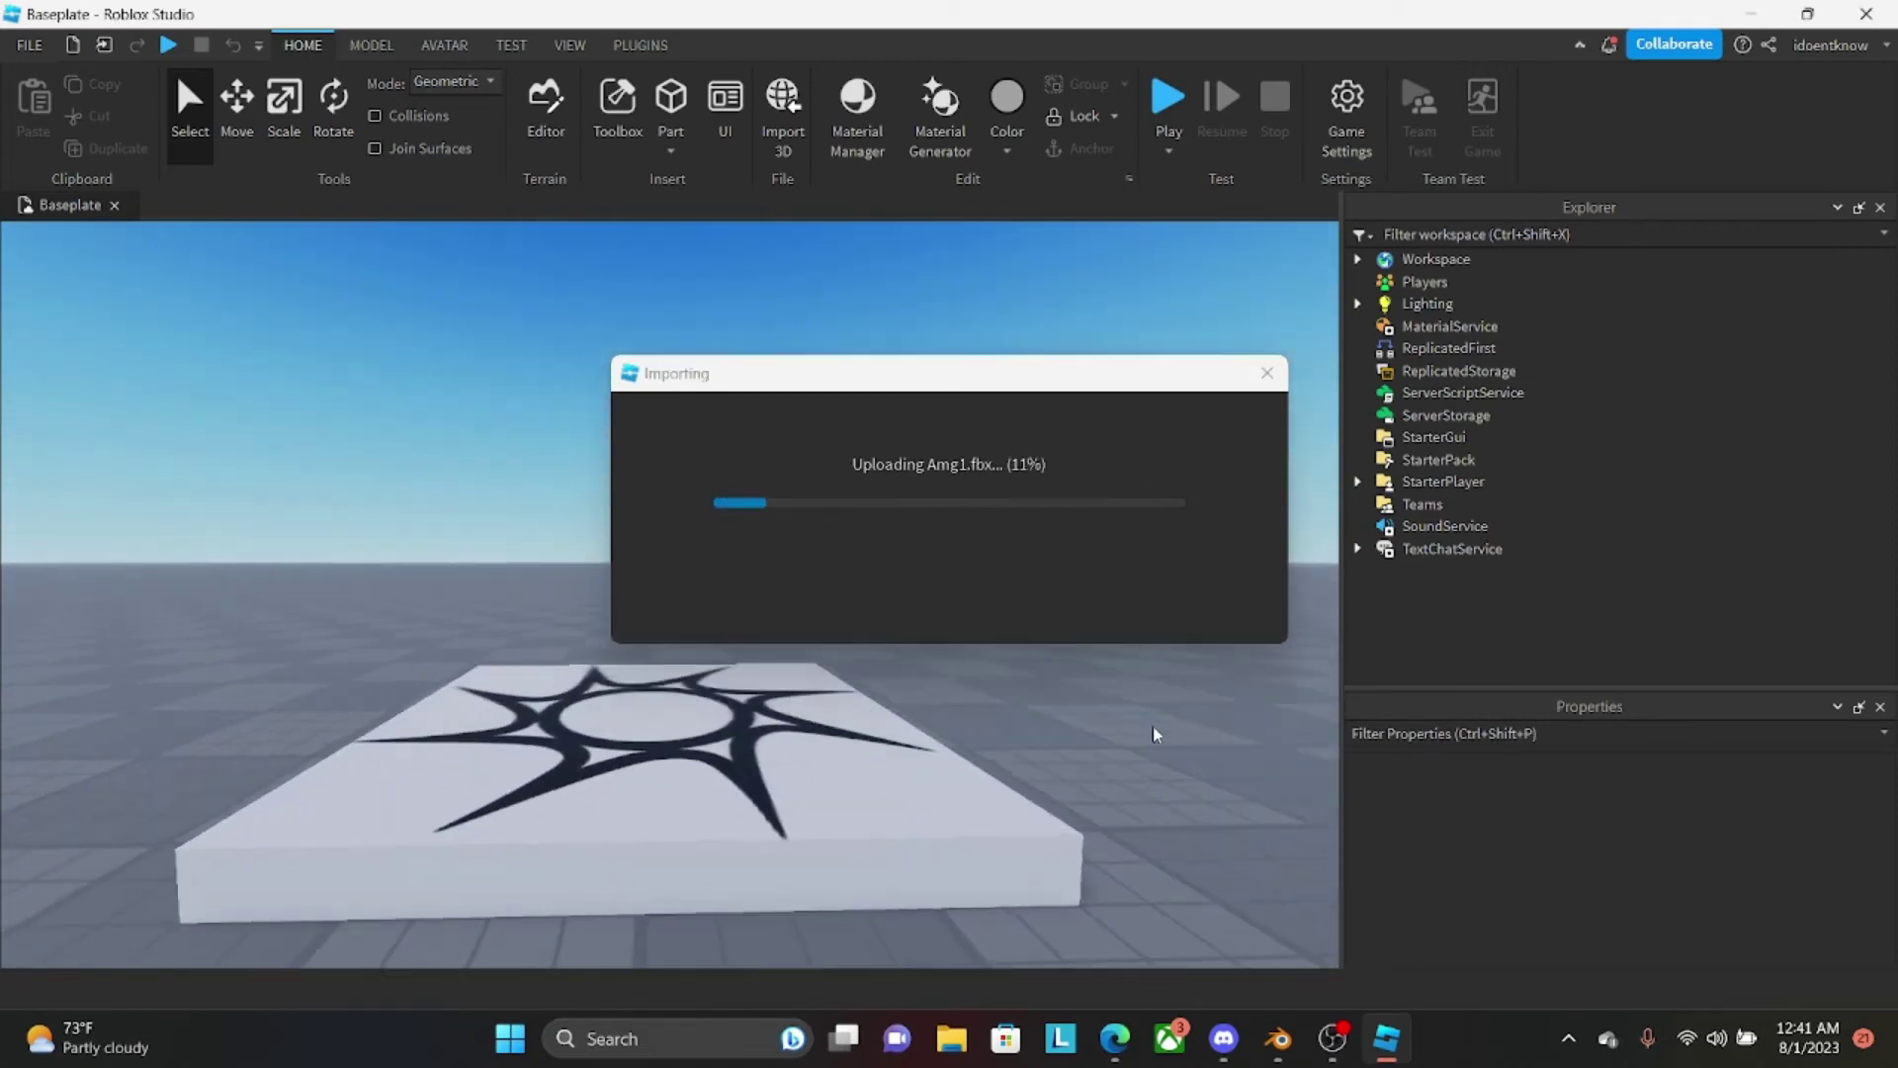
pyautogui.moveTo(1155, 729); pyautogui.dragTo(1155, 730, button='right')
pyautogui.scroll(3, 1154, 727)
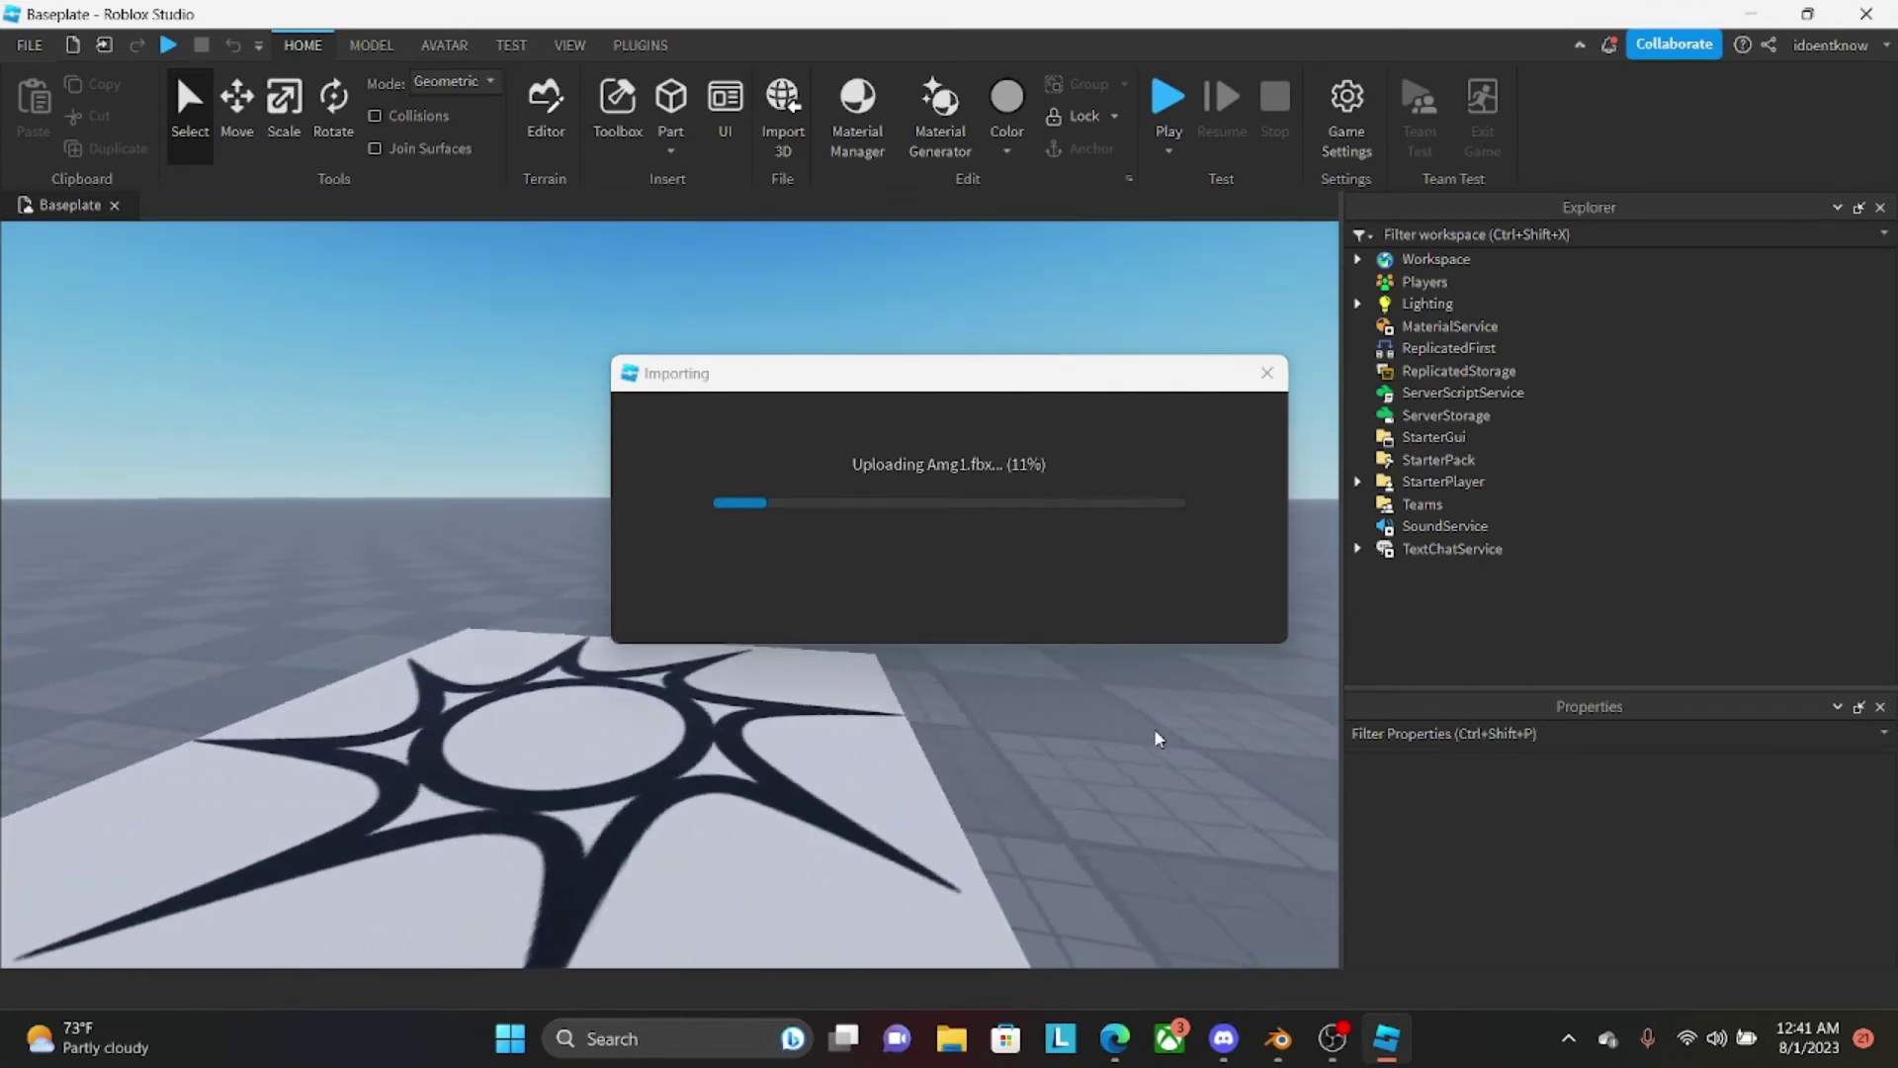
pyautogui.scroll(3, 1155, 732)
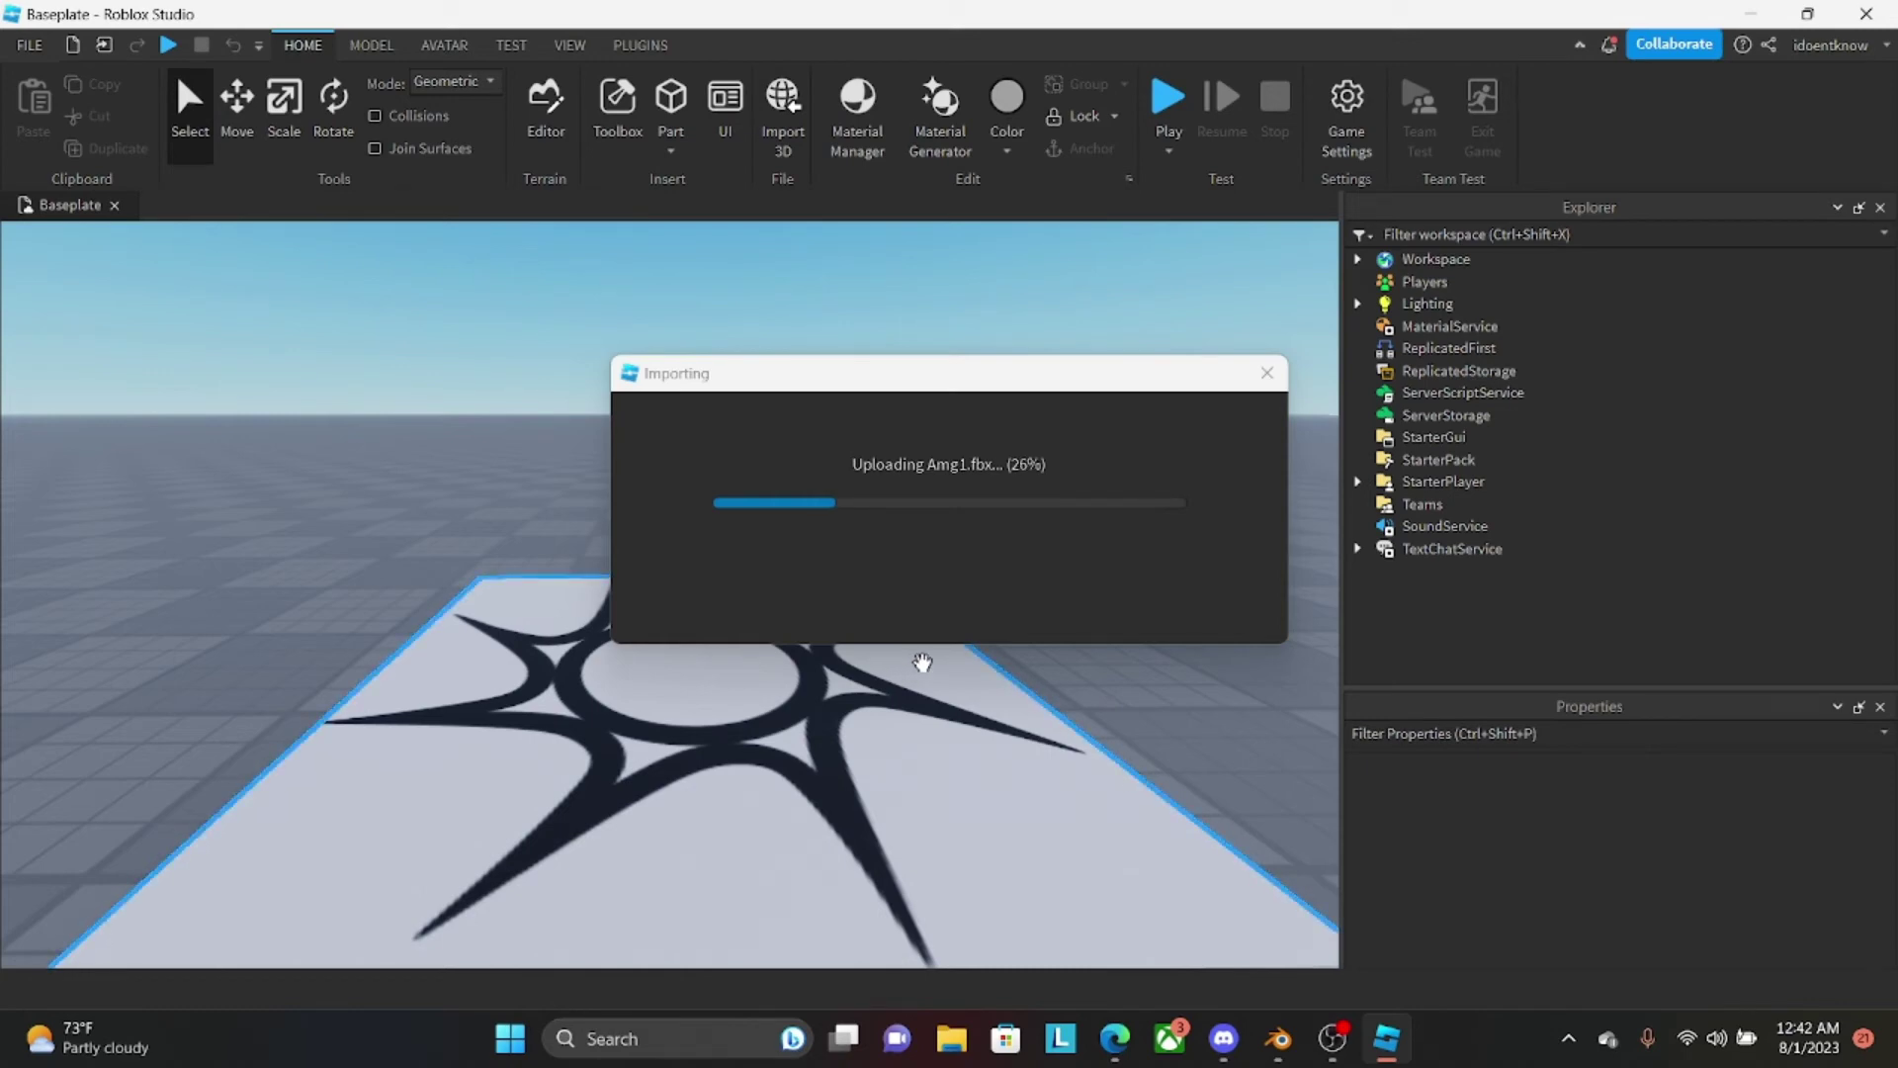
pyautogui.click(1224, 1038)
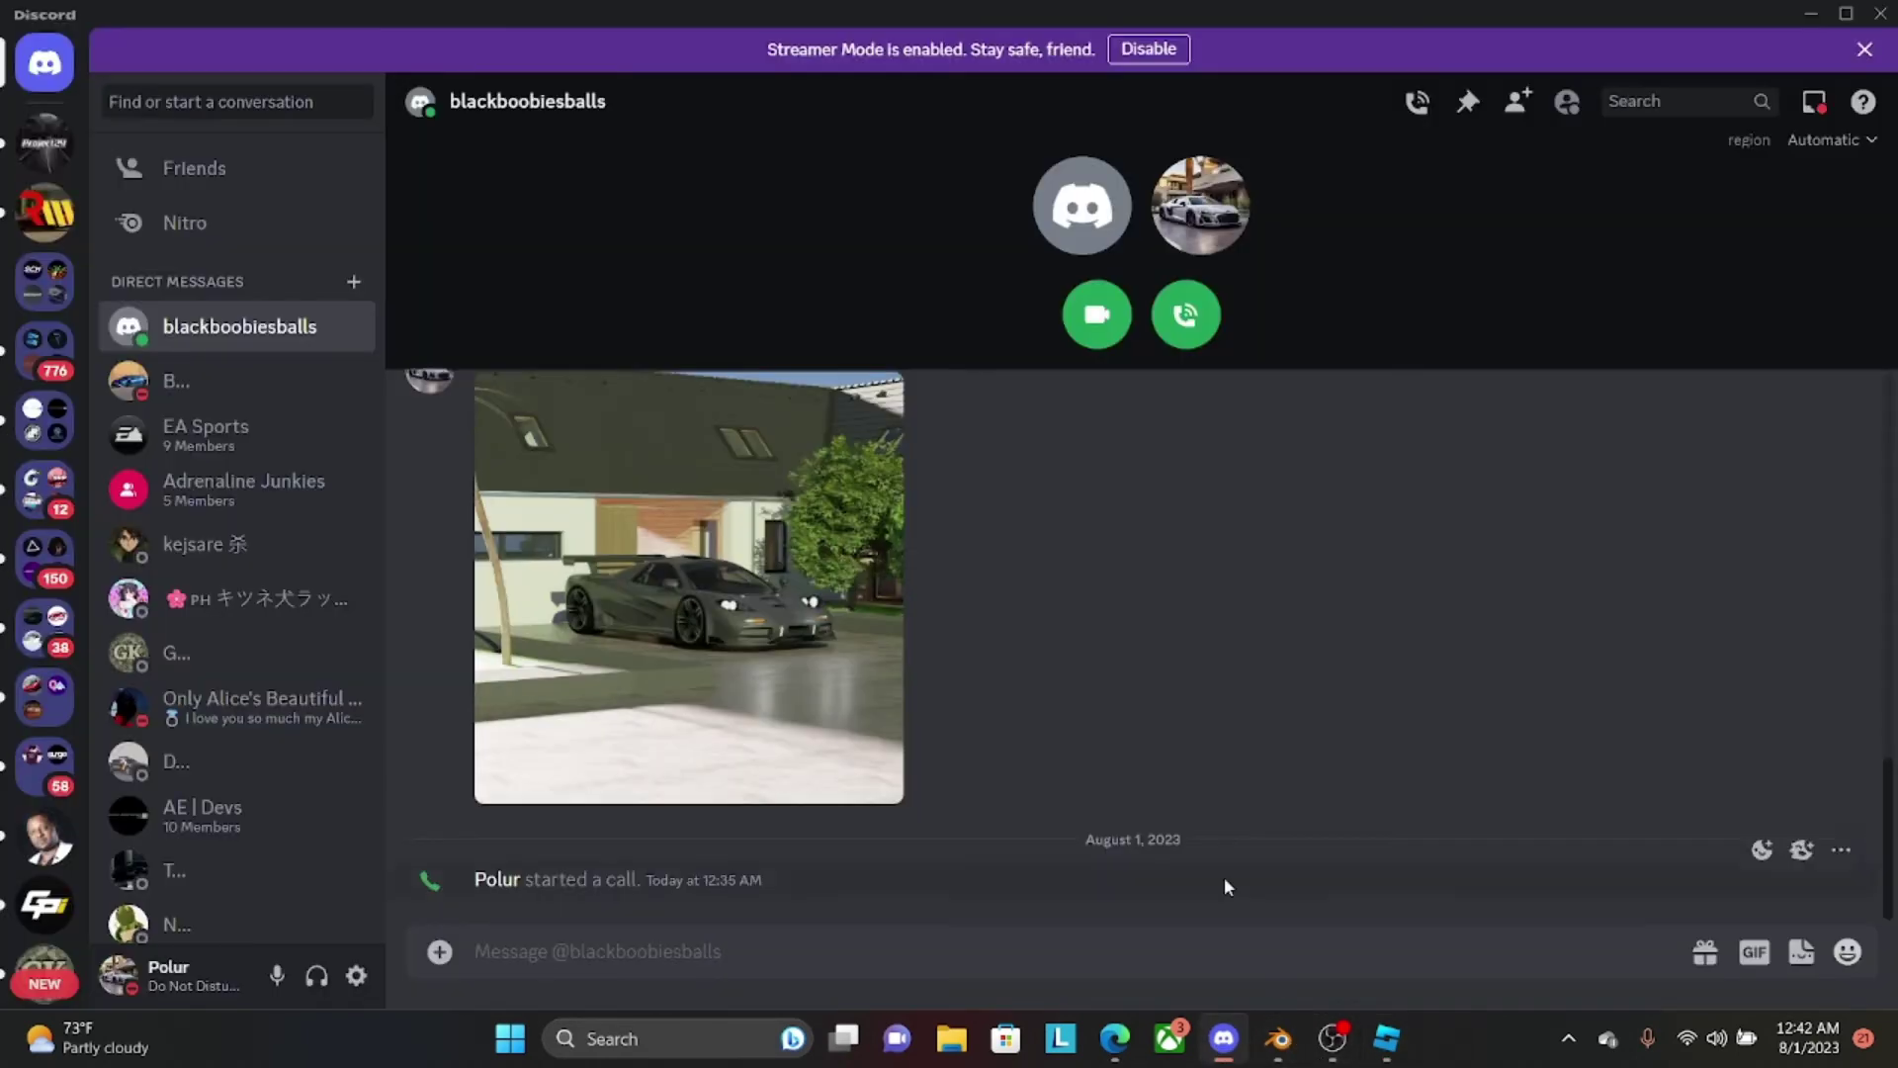
pyautogui.click(1404, 1050)
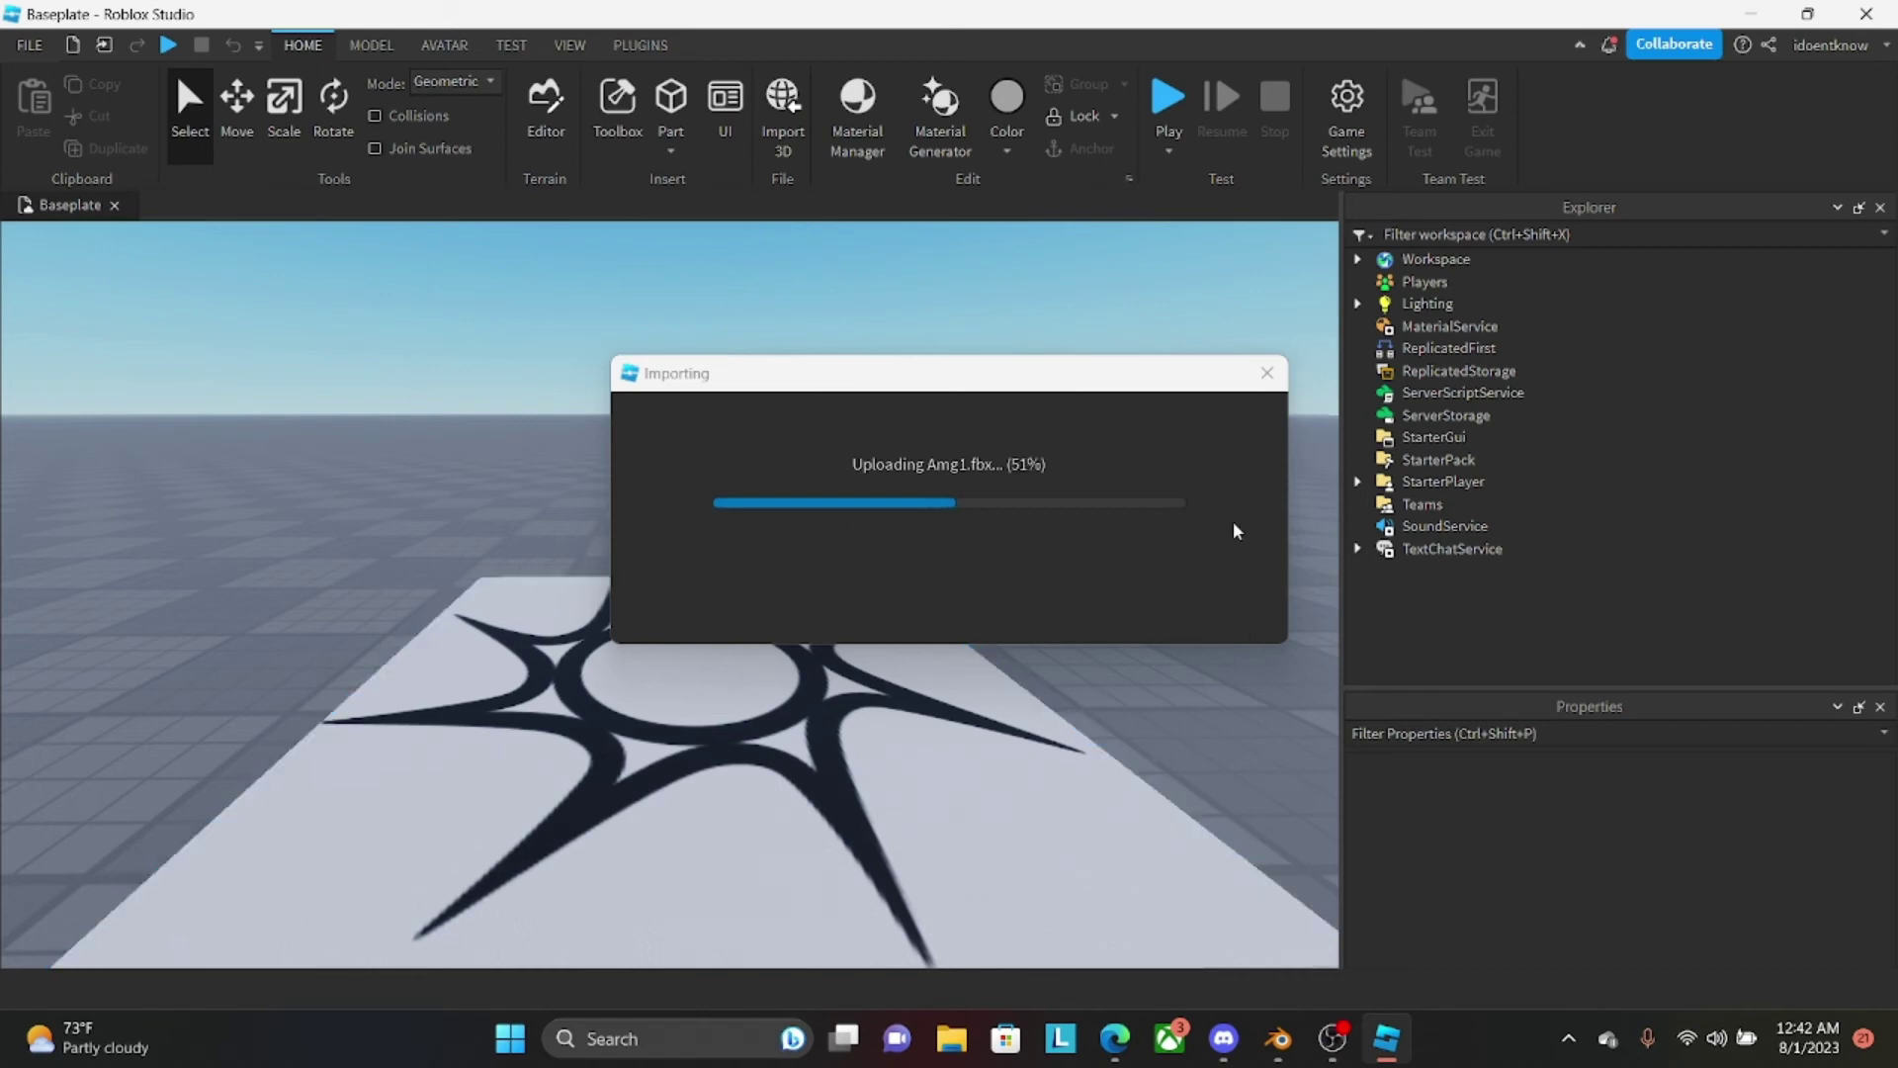
# Minimize the OBS window to return to Roblox Studio and bring the whole imported Amg1 car into view.
pyautogui.moveTo(1331, 1058)
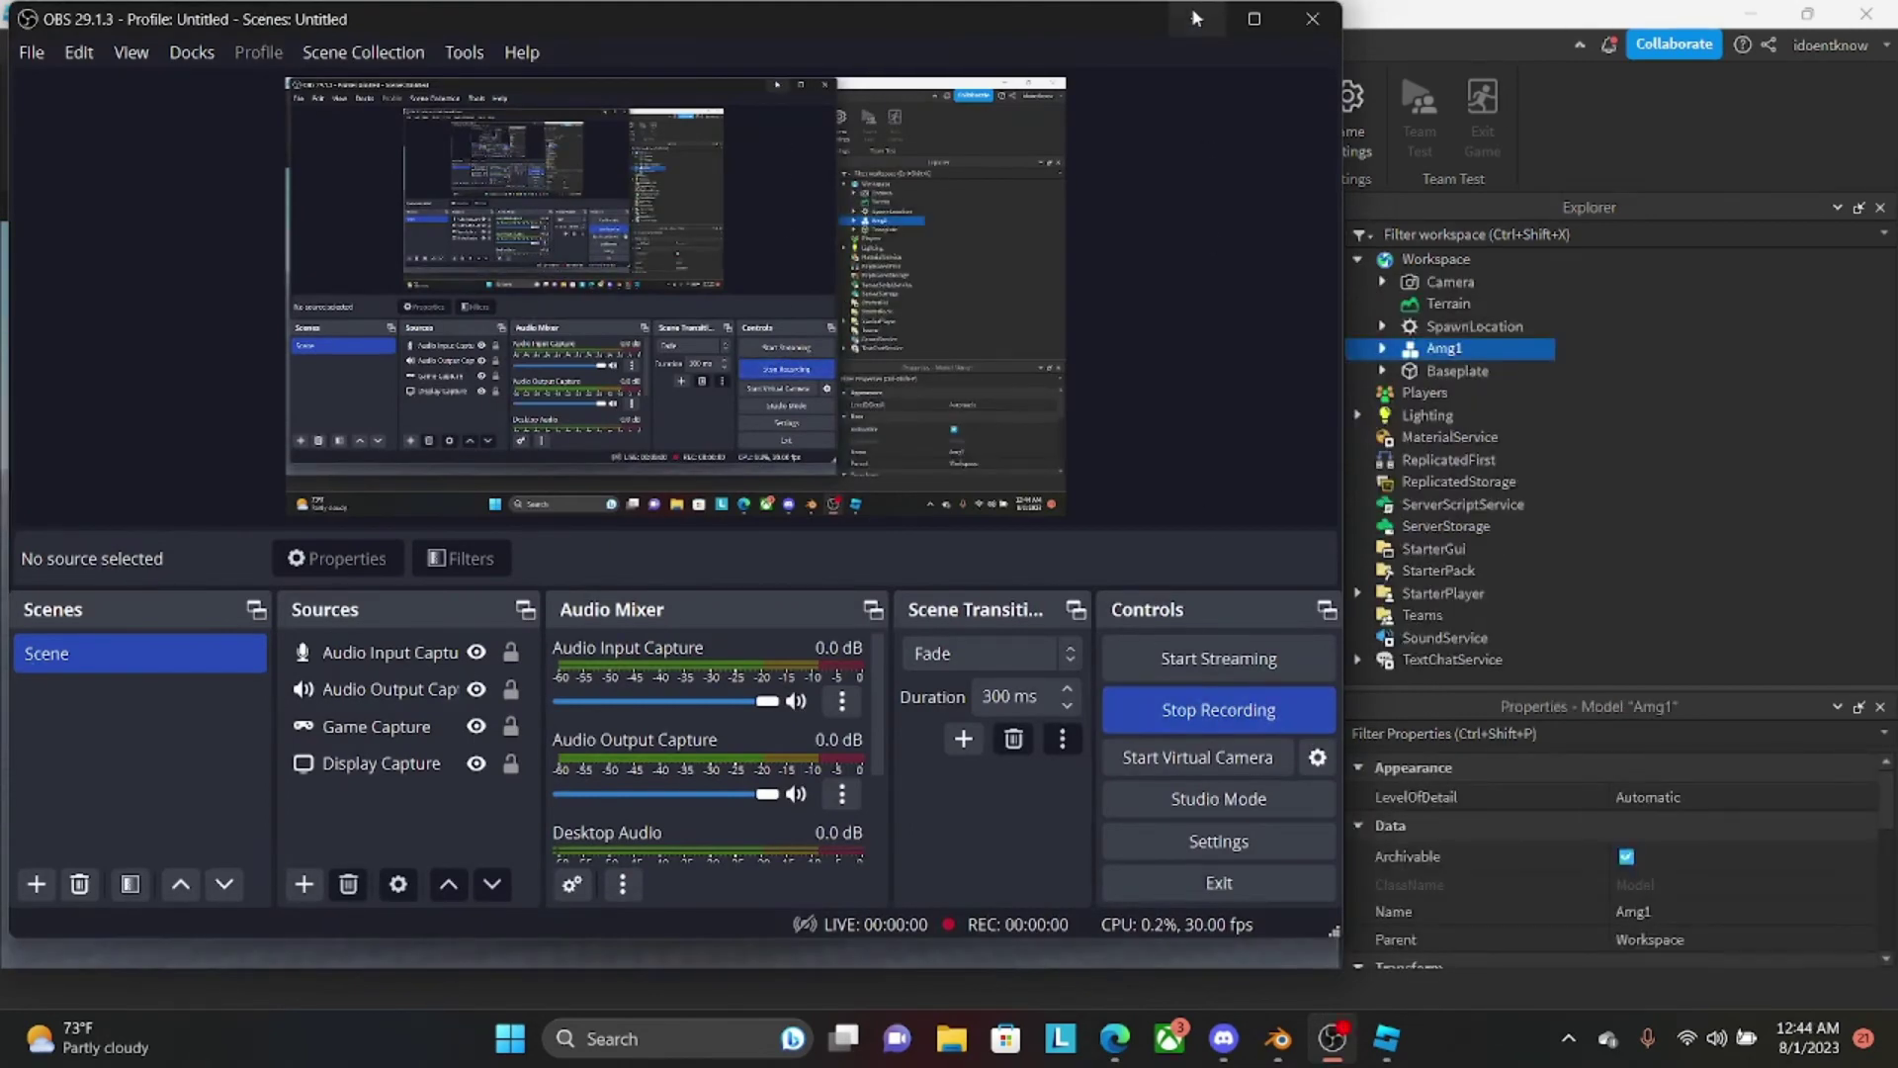
pyautogui.click(1197, 18)
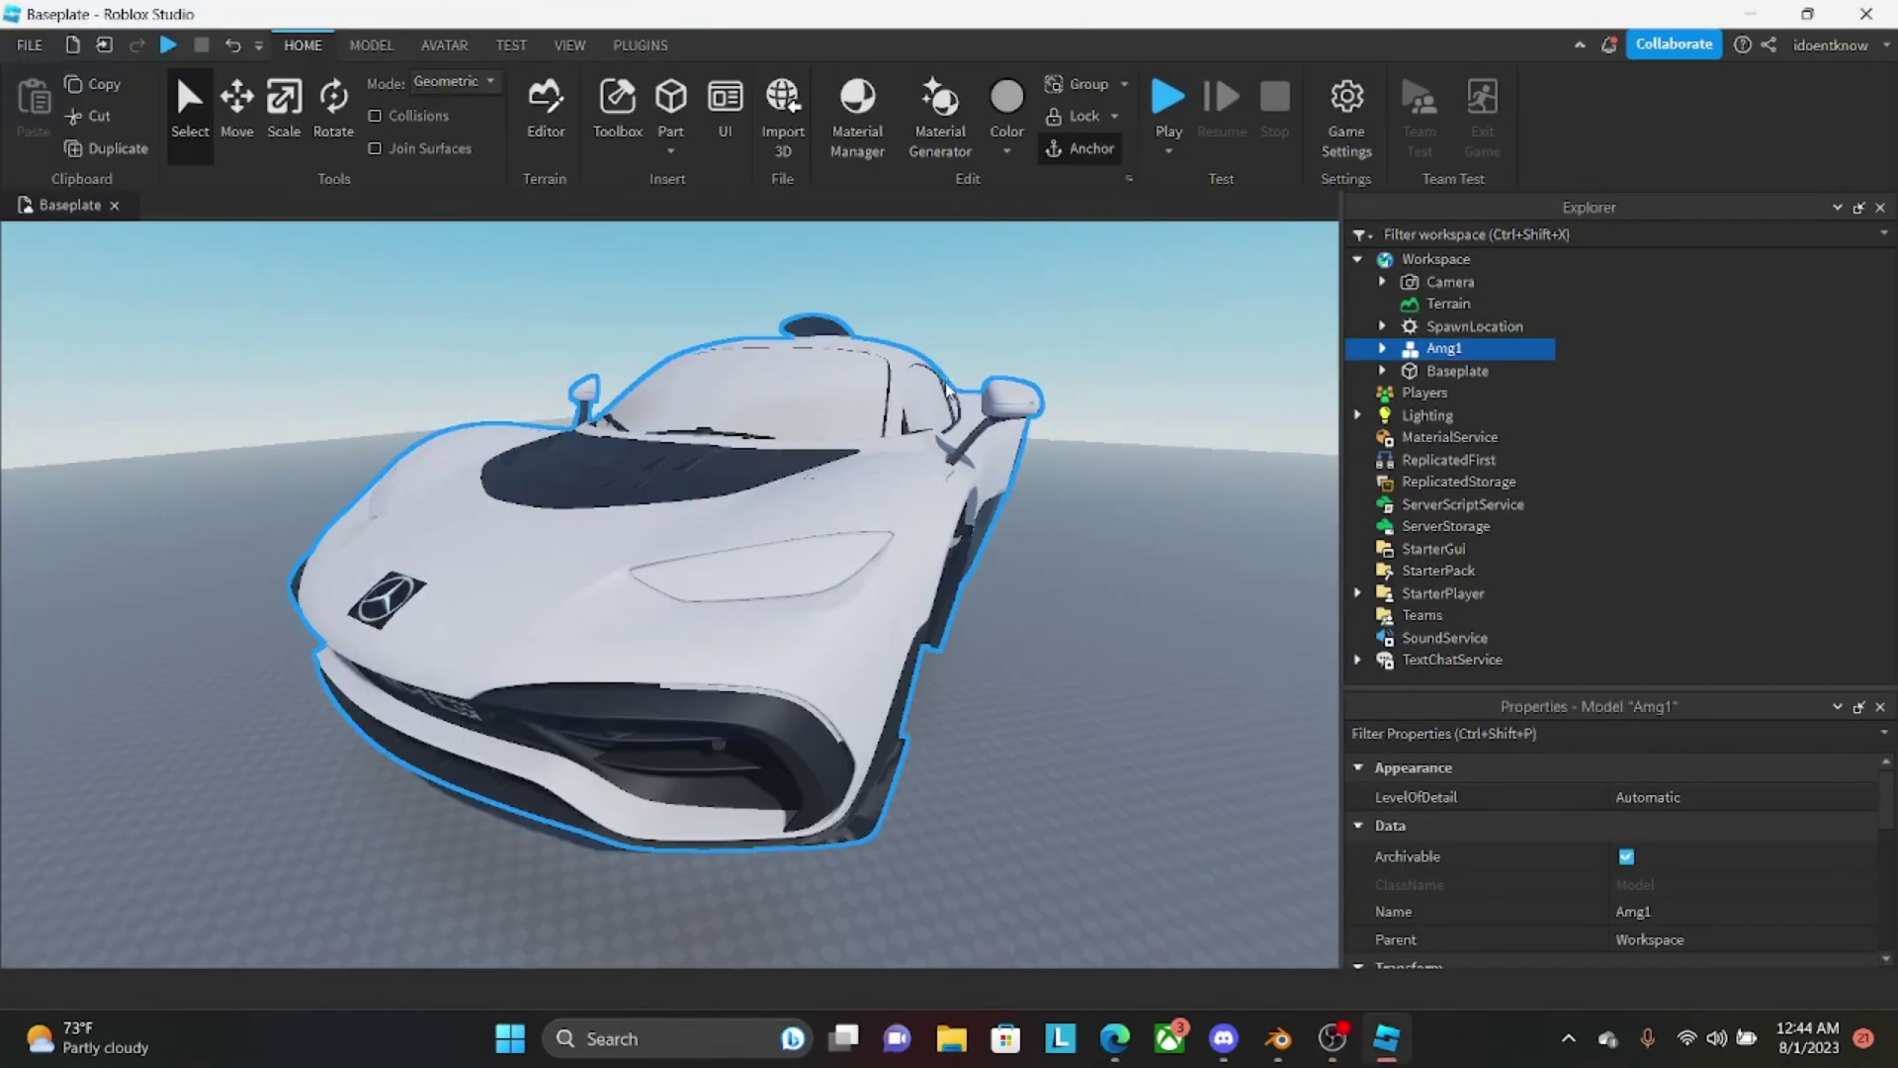
pyautogui.scroll(2, 997, 609)
pyautogui.moveTo(868, 494); pyautogui.dragTo(598, 654)
pyautogui.press('a')
# Try the Scale tool on the Amg1 car model and shrink it with the Model Resize plugin in two passes.
pyautogui.click(283, 116)
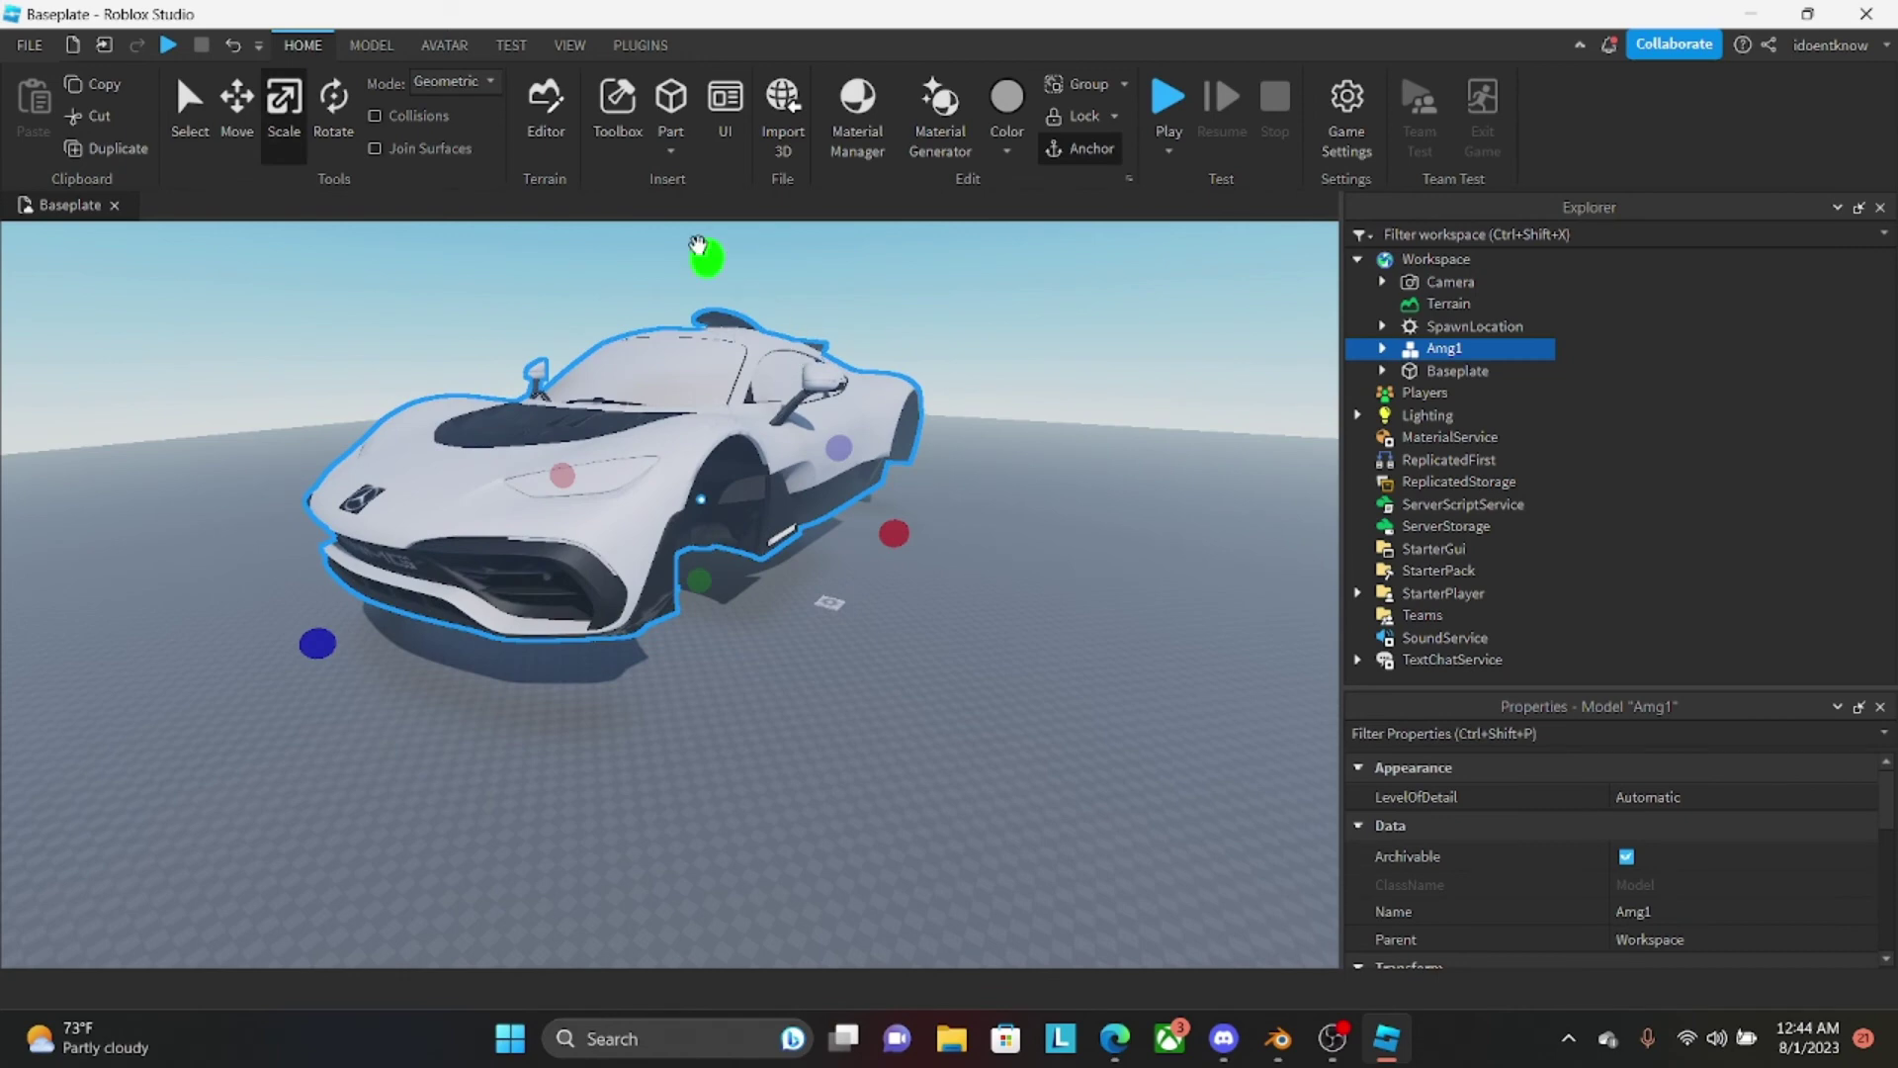
pyautogui.moveTo(698, 244); pyautogui.dragTo(703, 365)
pyautogui.click(640, 45)
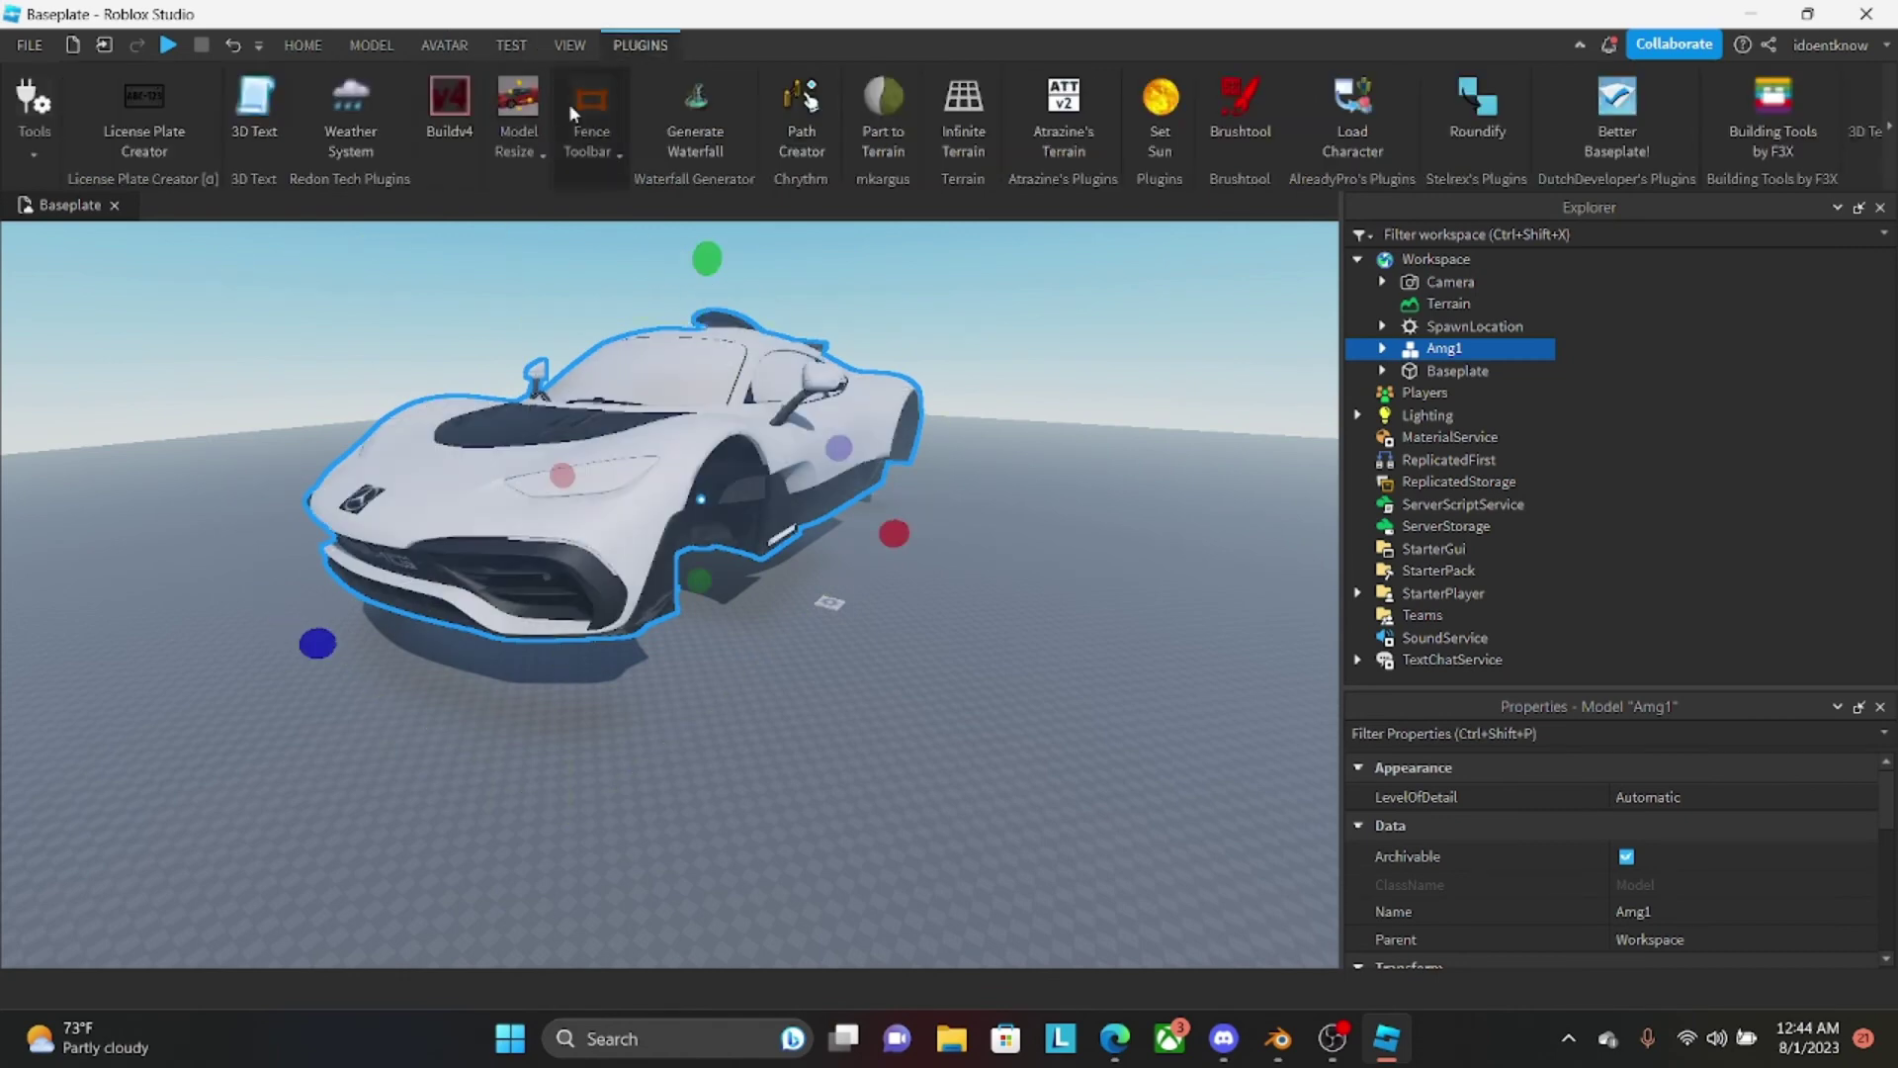
pyautogui.click(513, 101)
pyautogui.click(524, 244)
pyautogui.moveTo(711, 388); pyautogui.dragTo(711, 558)
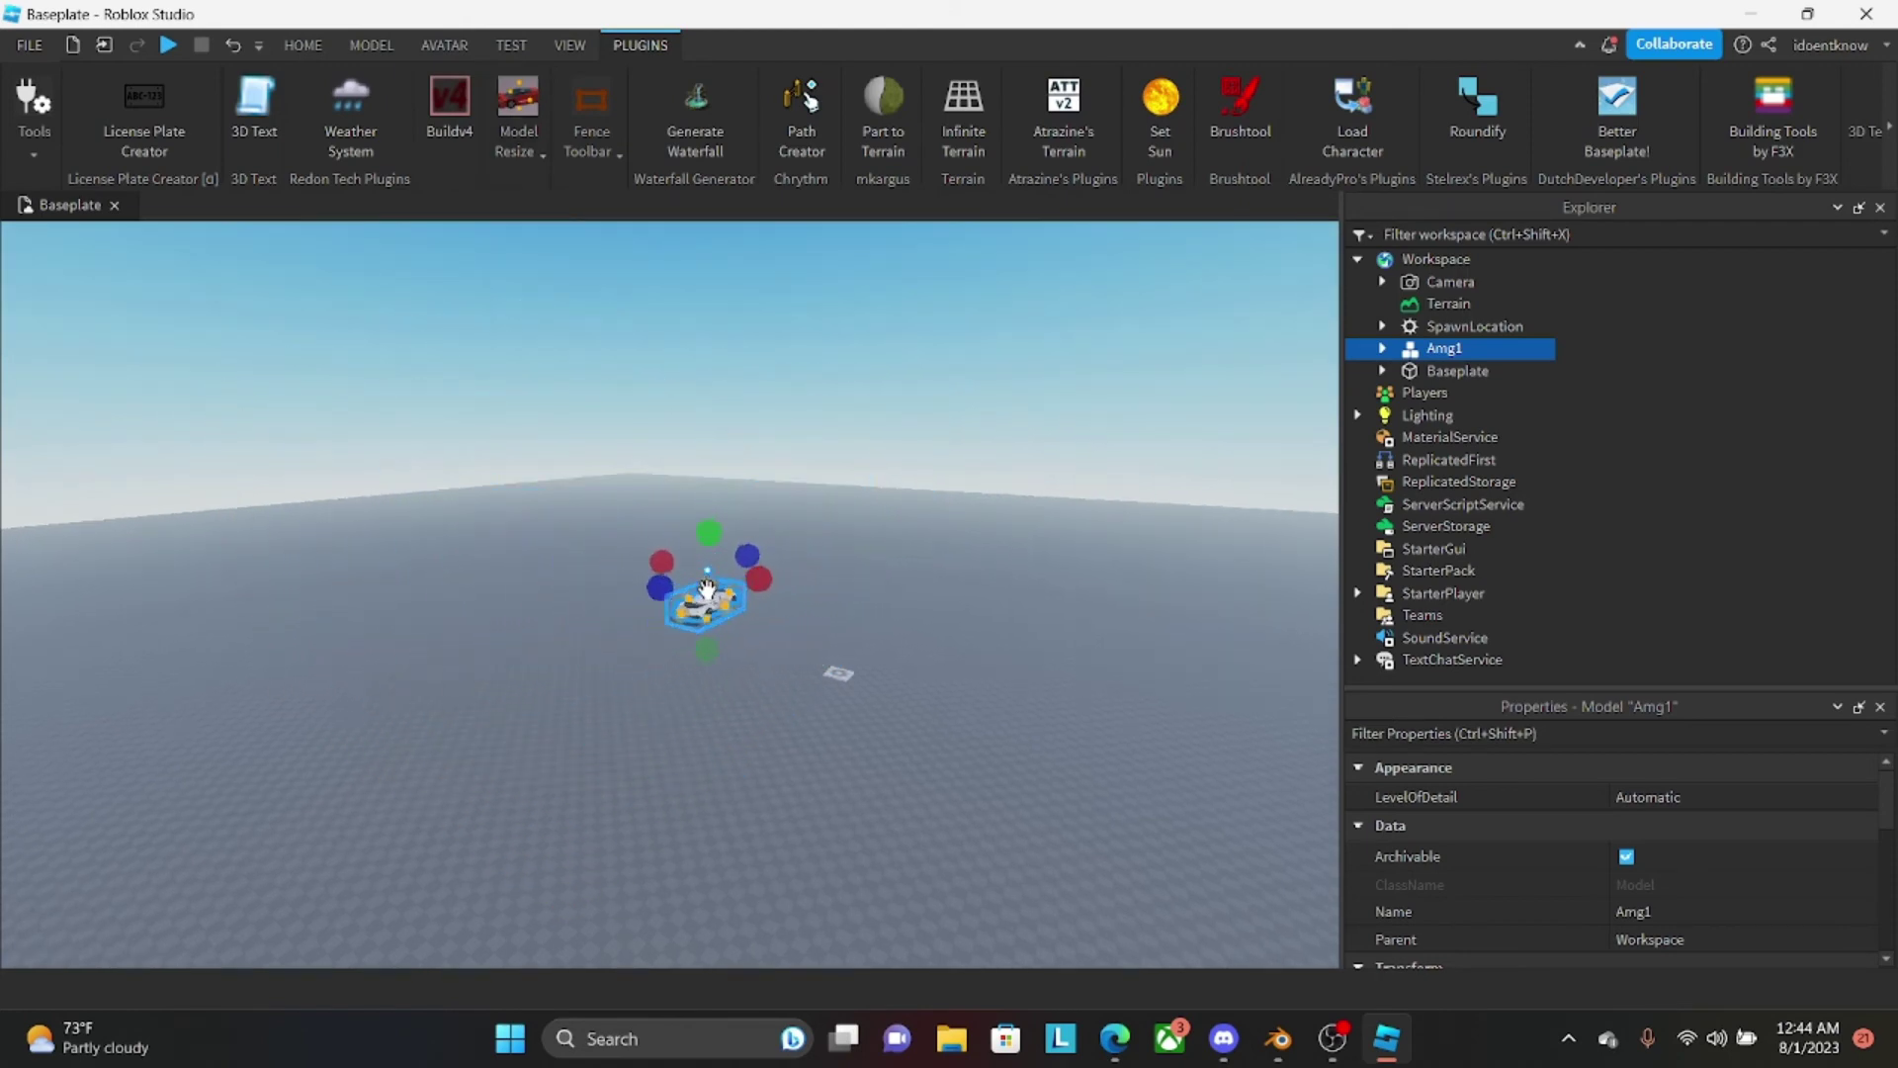
pyautogui.press('f')
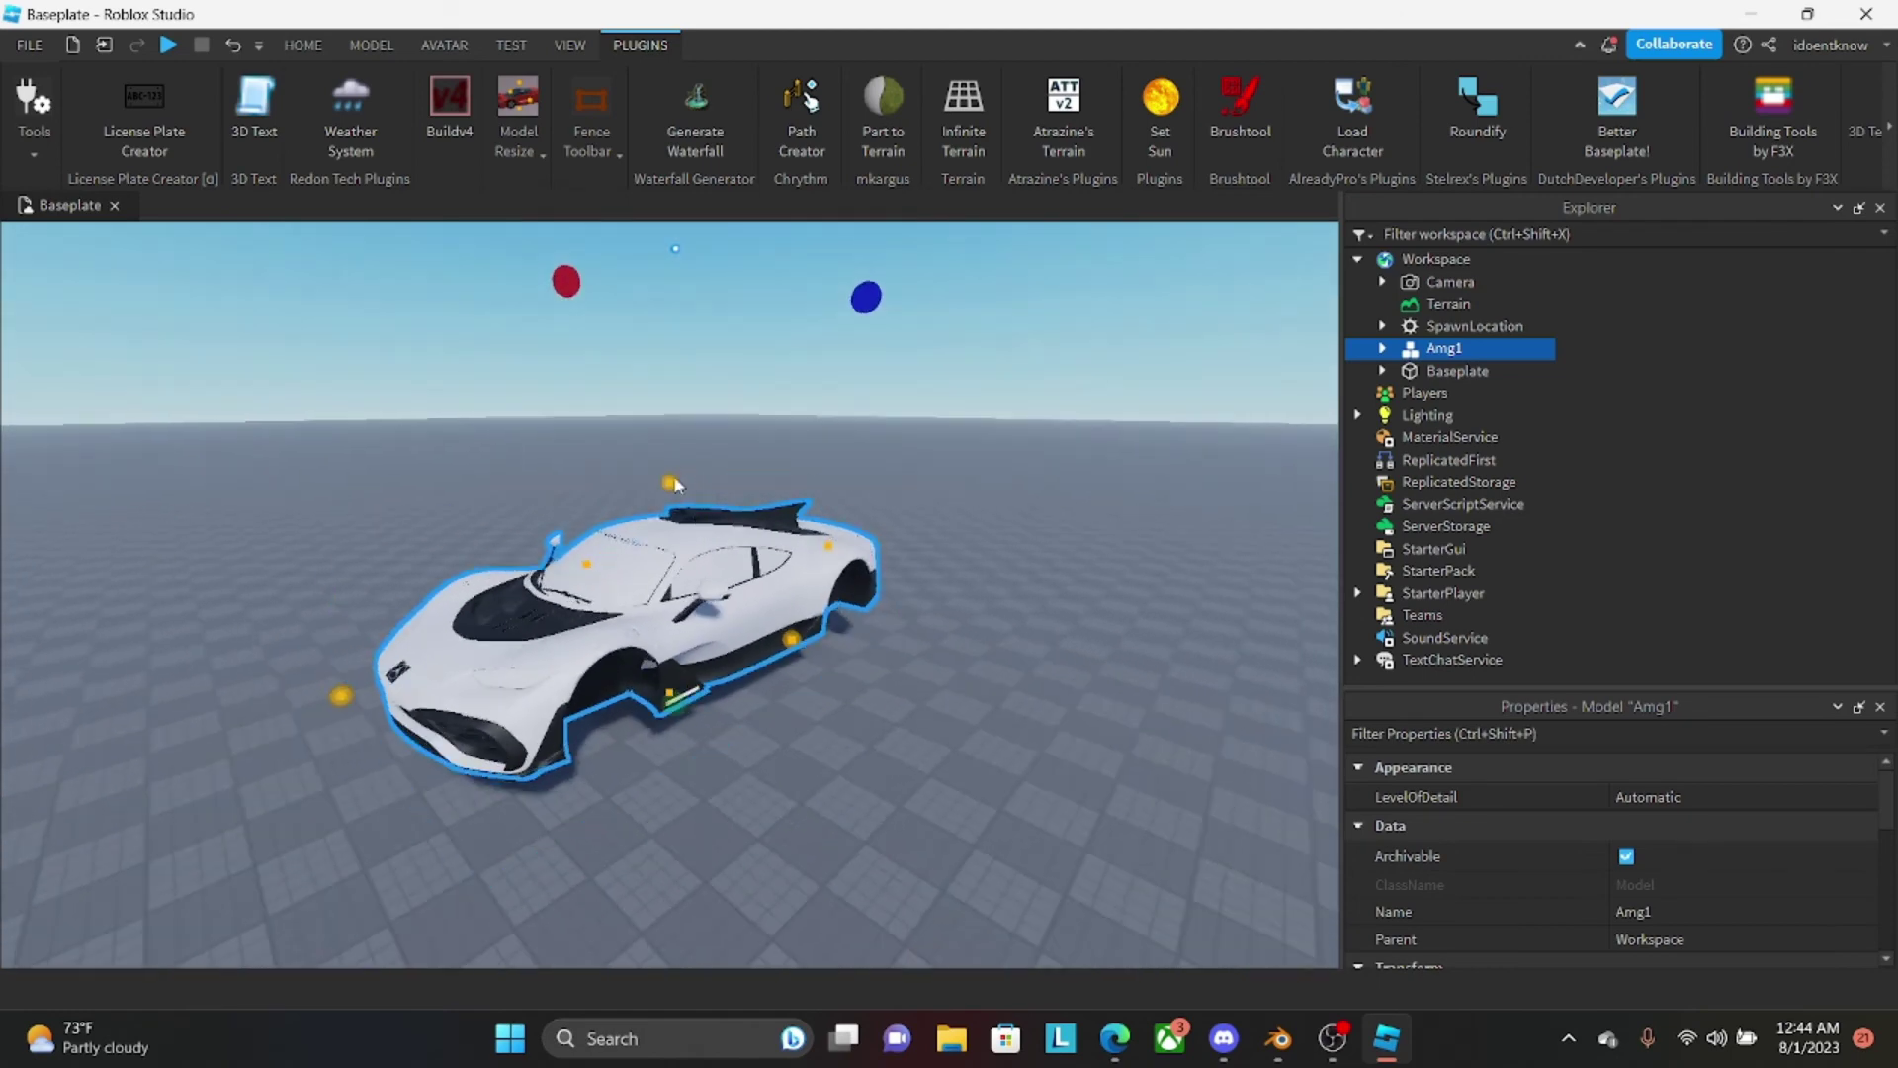
pyautogui.moveTo(674, 481); pyautogui.dragTo(677, 574)
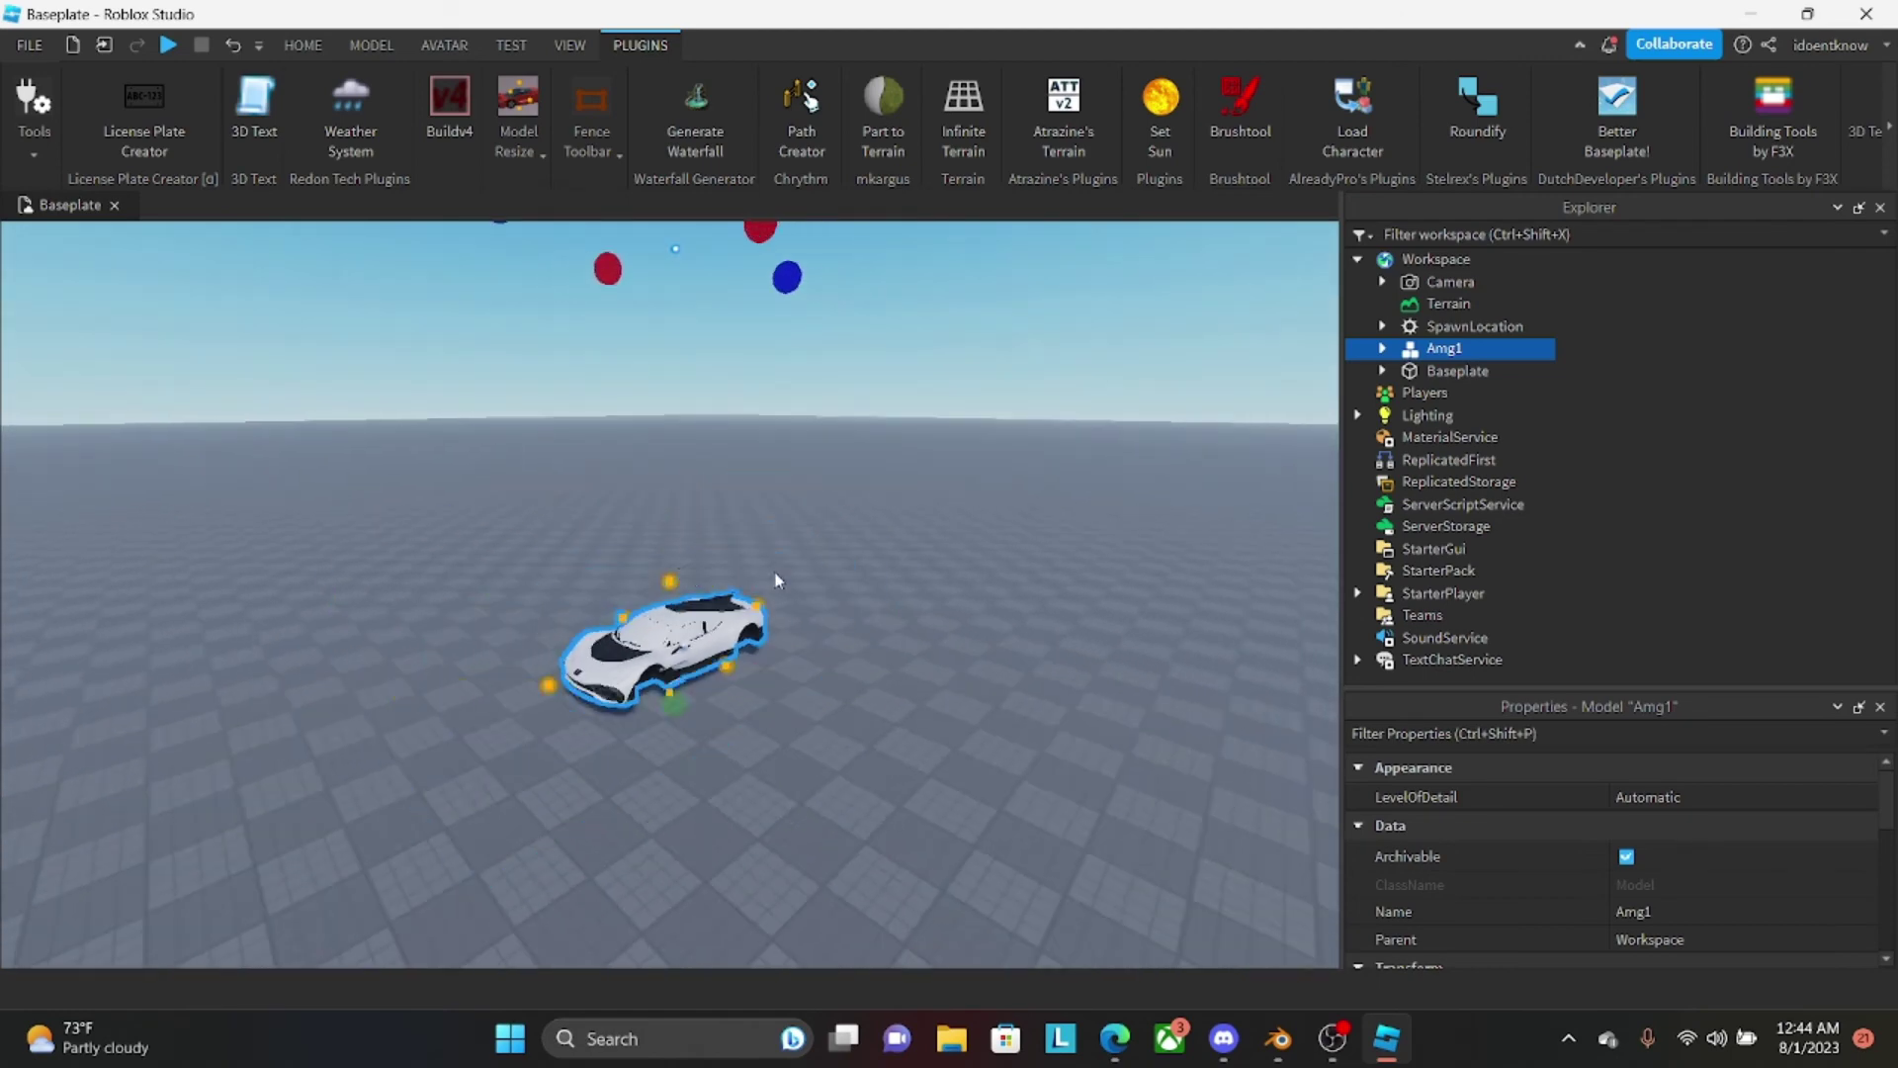
# Examine the resized Amg1 car up close to judge its size and position on the baseplate.
pyautogui.moveTo(1000, 531); pyautogui.dragTo(953, 584, button='right')
pyautogui.press('w')
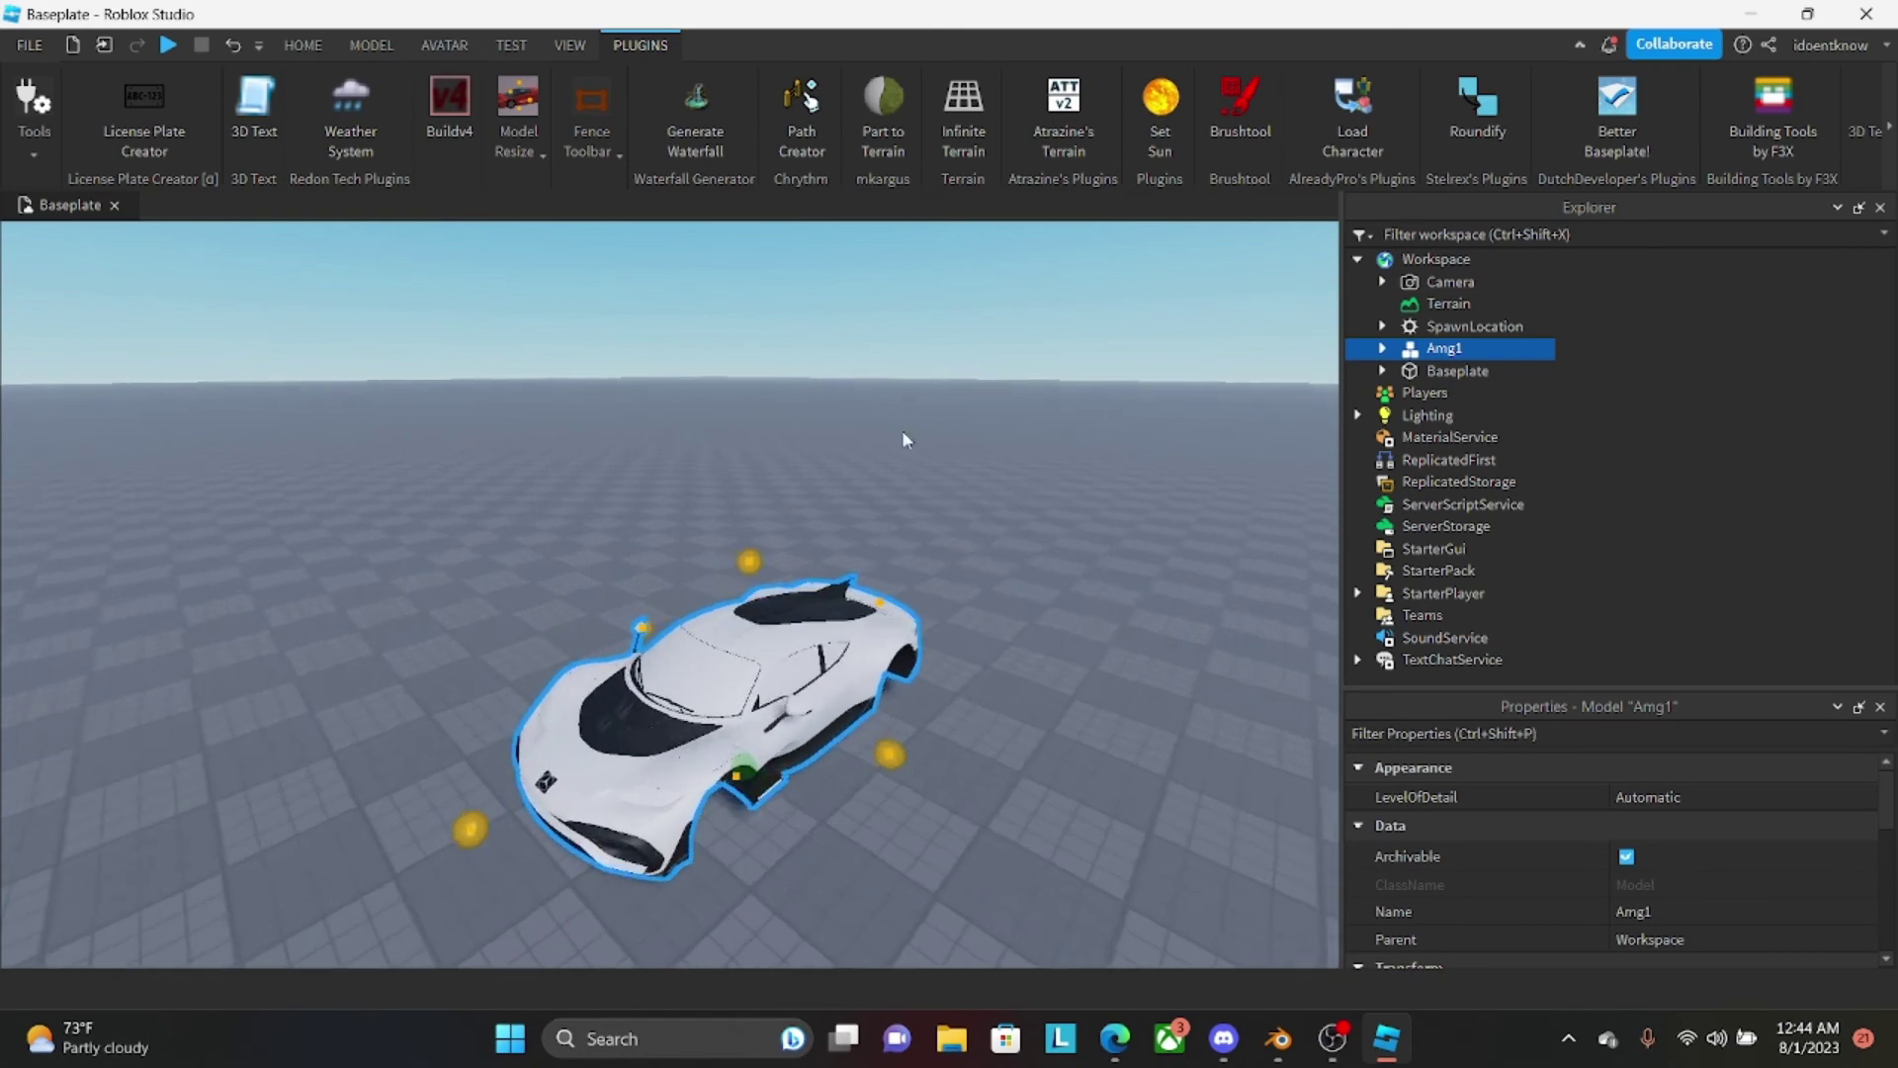
pyautogui.press('q')
pyautogui.press('w')
pyautogui.press('q')
pyautogui.press('e')
pyautogui.press('q')
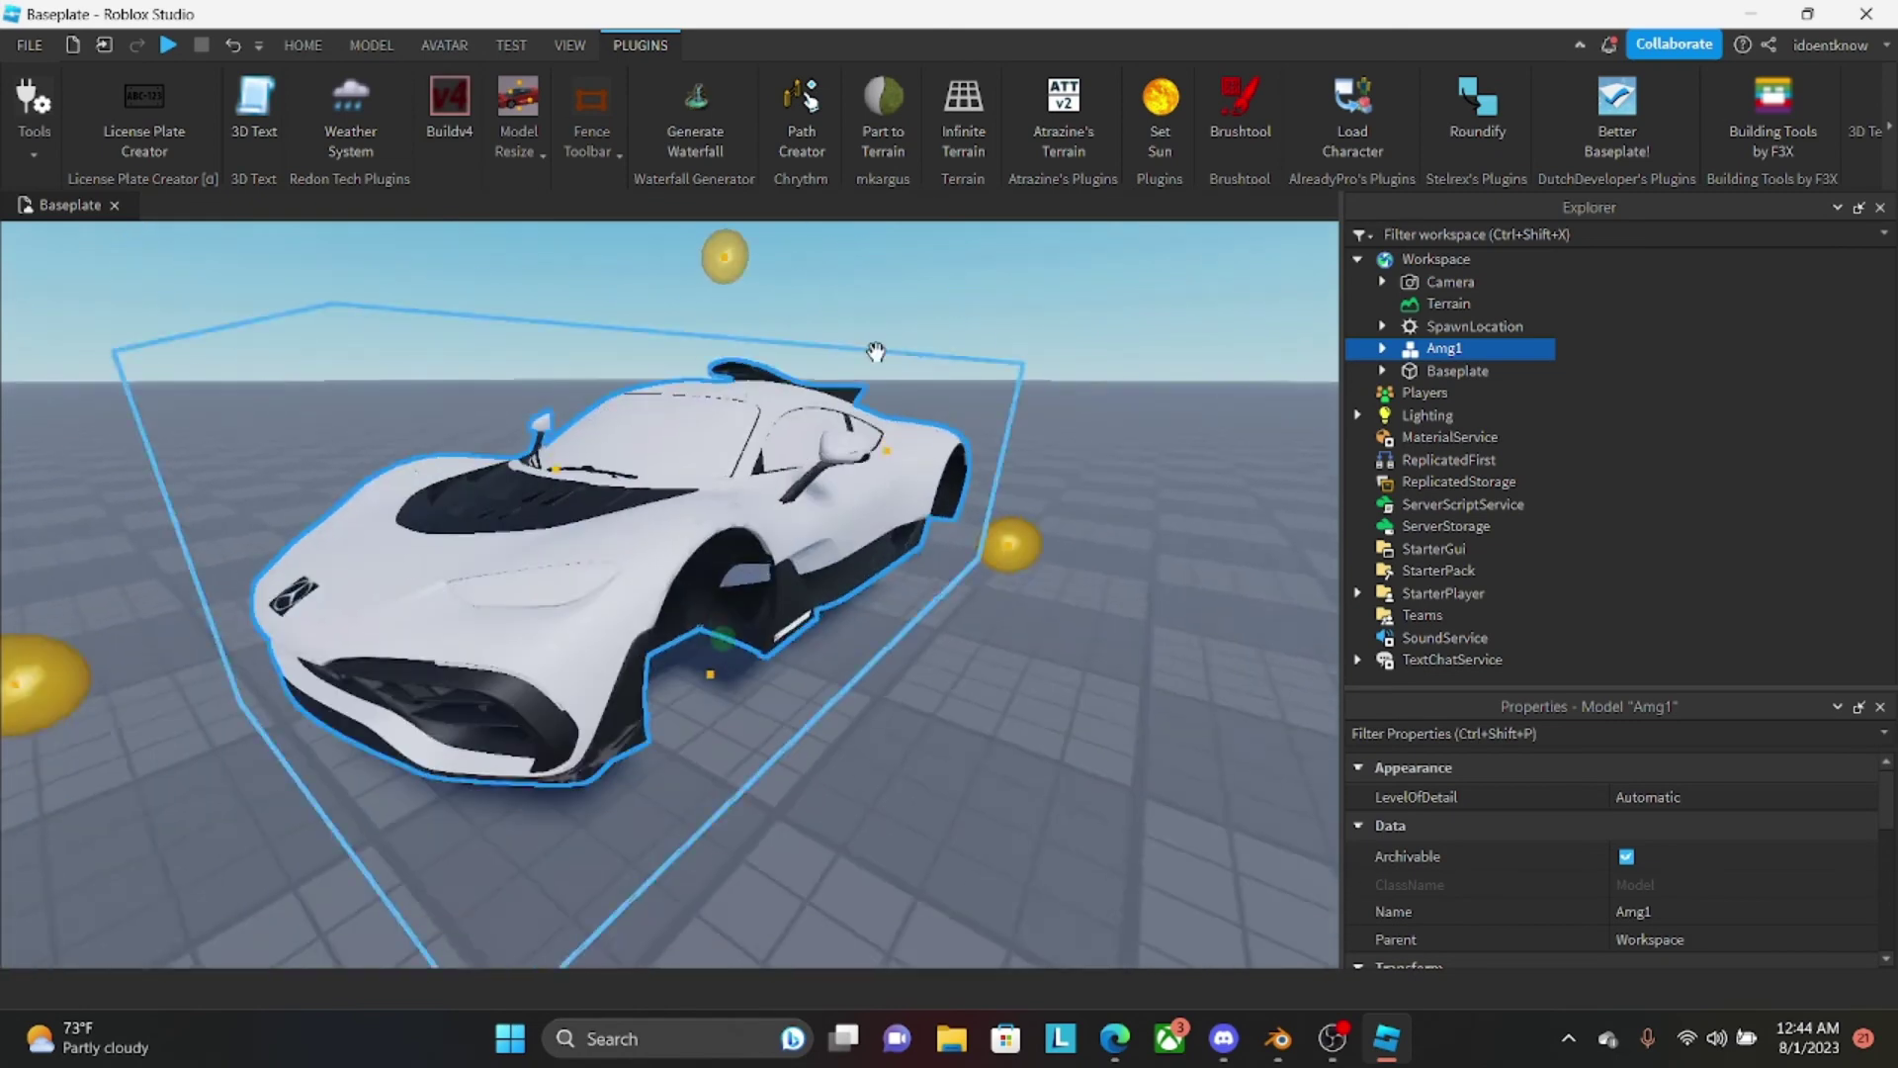
pyautogui.press('s')
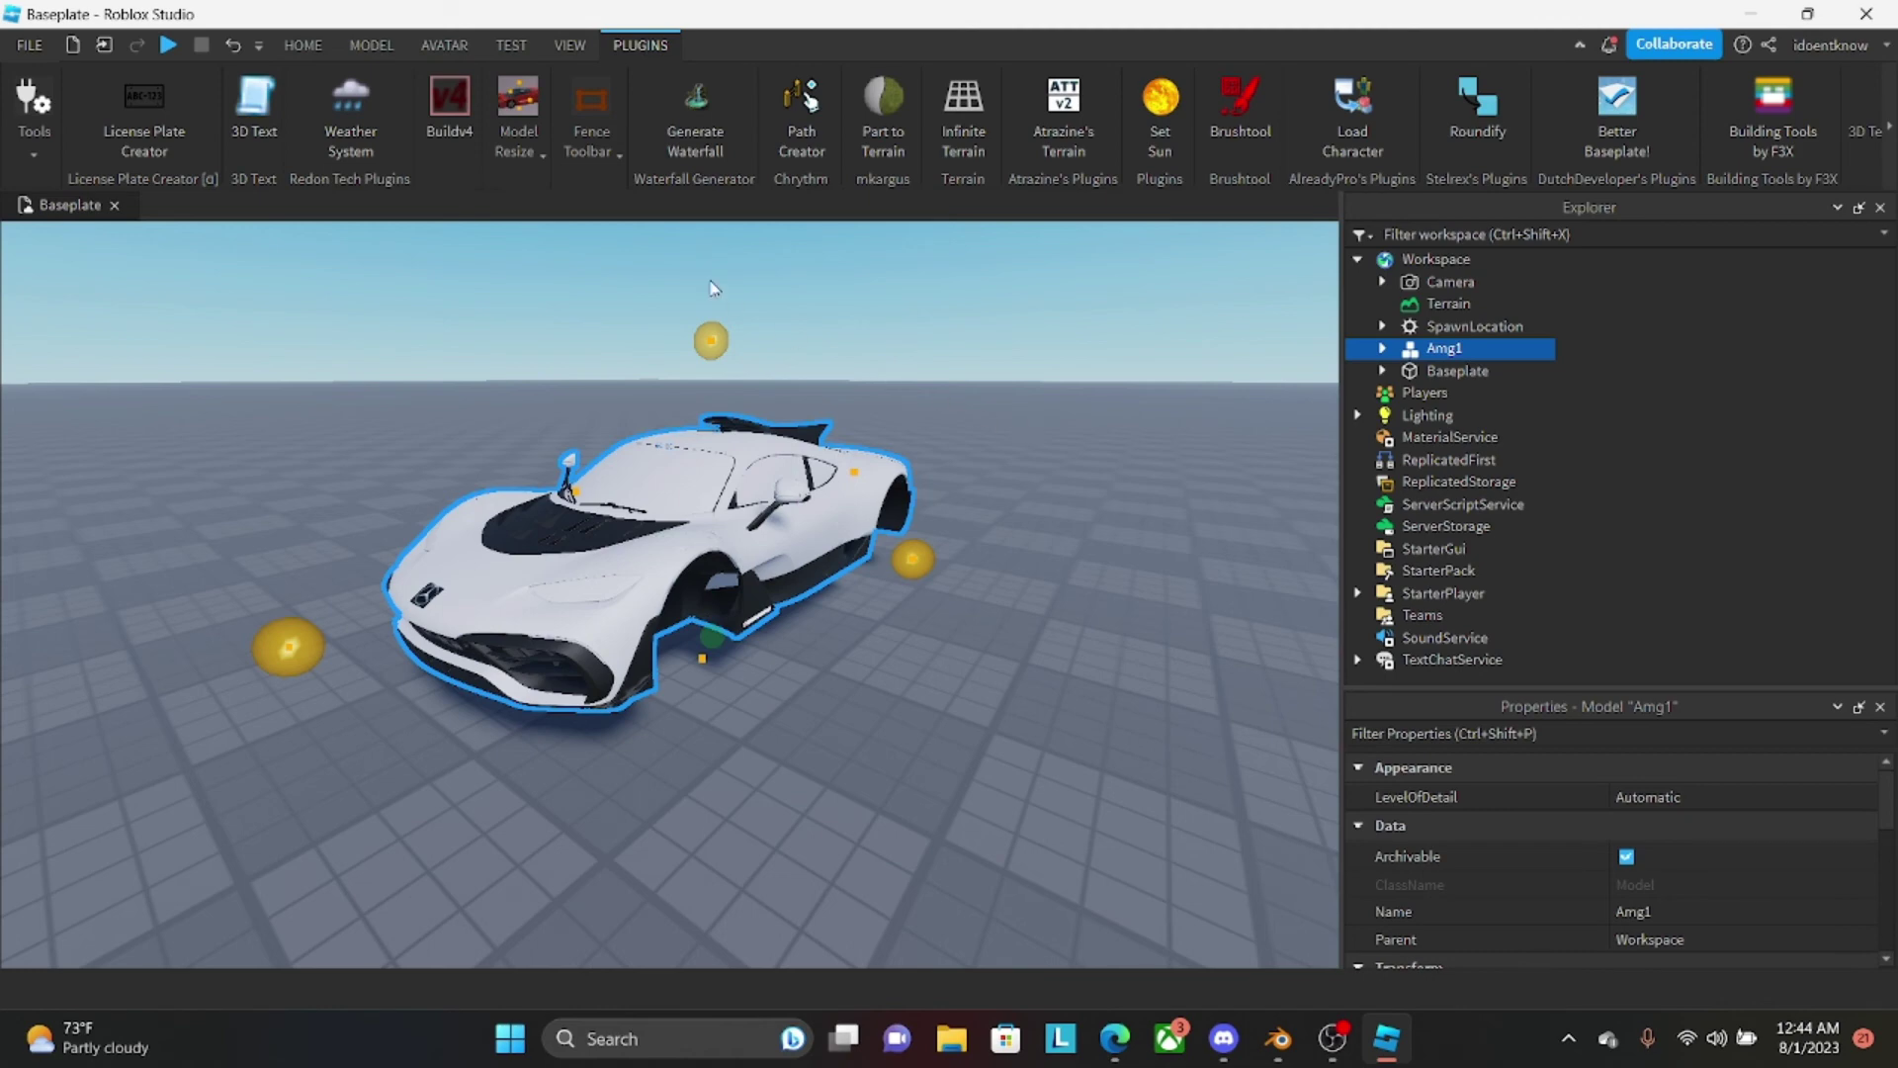
# Turn off the Model Resize plugin so its resize handles are removed from the Amg1 model.
pyautogui.click(303, 44)
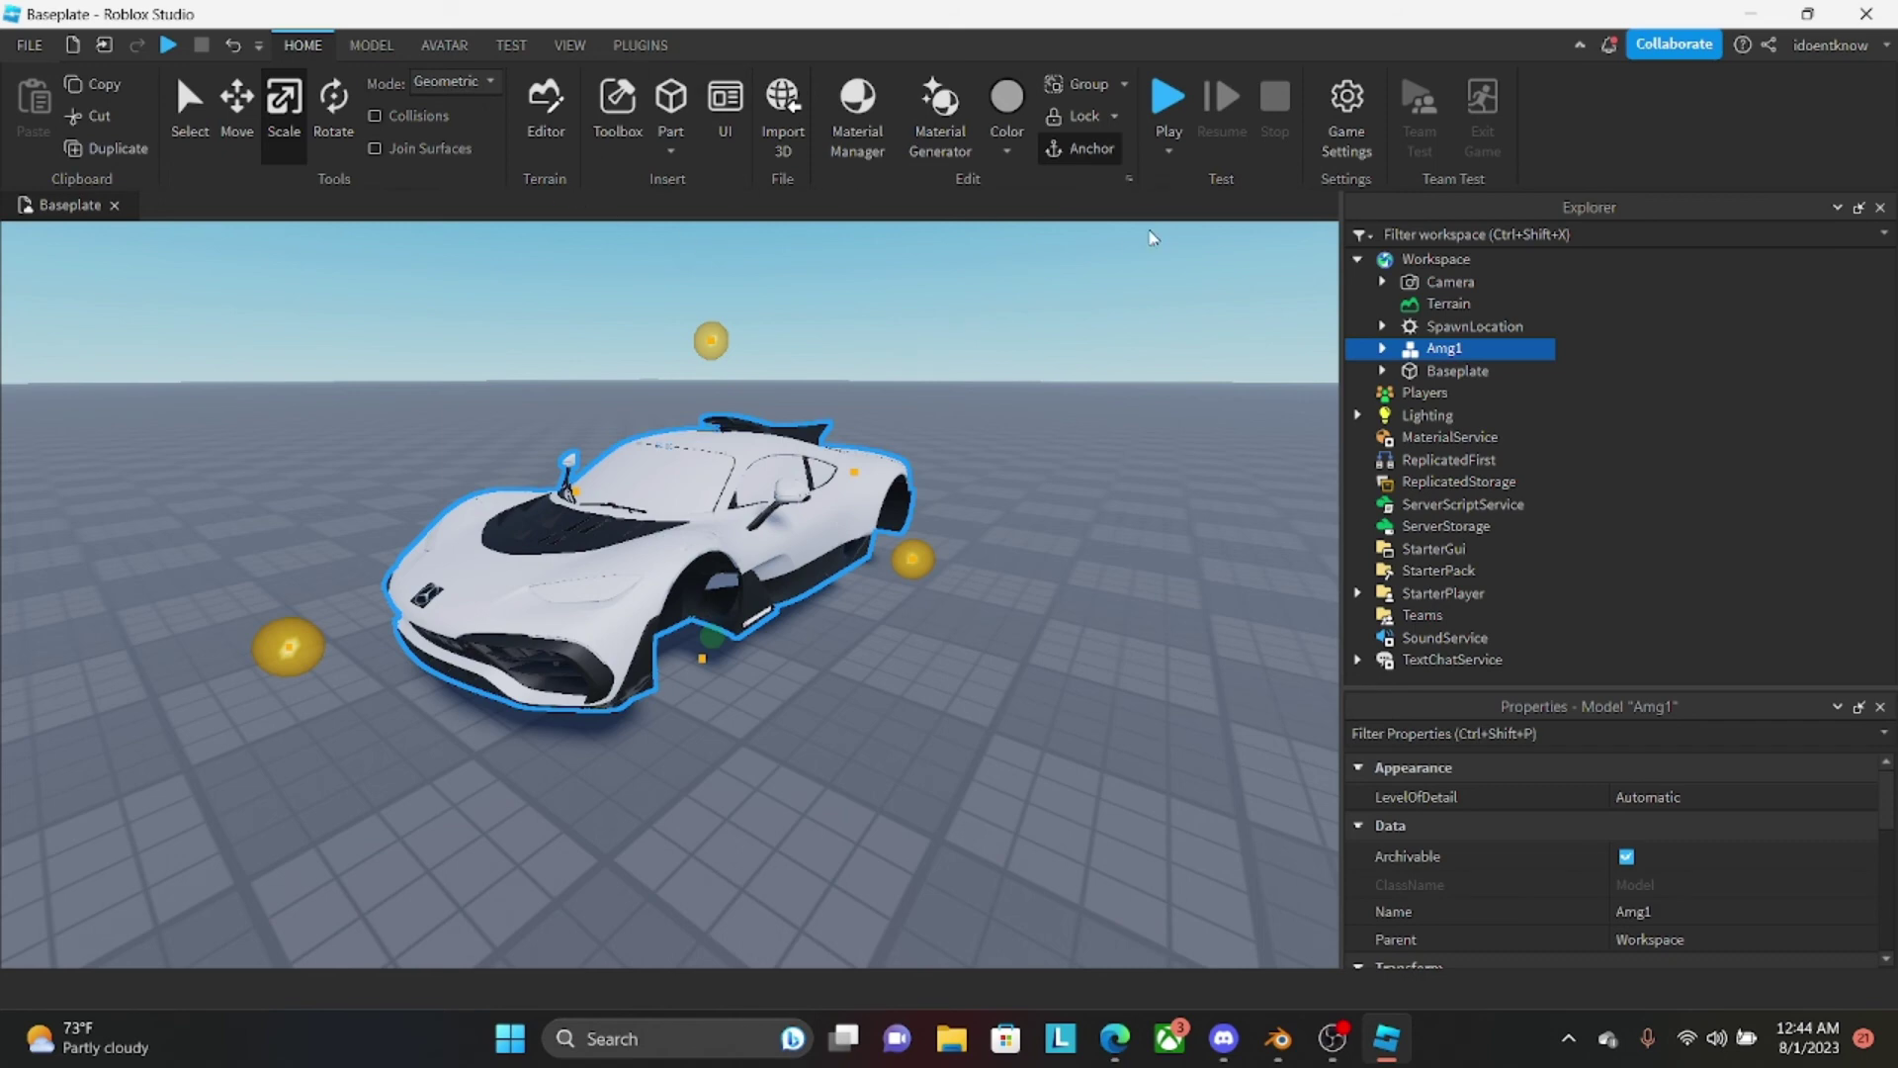
pyautogui.click(661, 44)
pyautogui.click(519, 139)
pyautogui.click(517, 239)
pyautogui.click(303, 46)
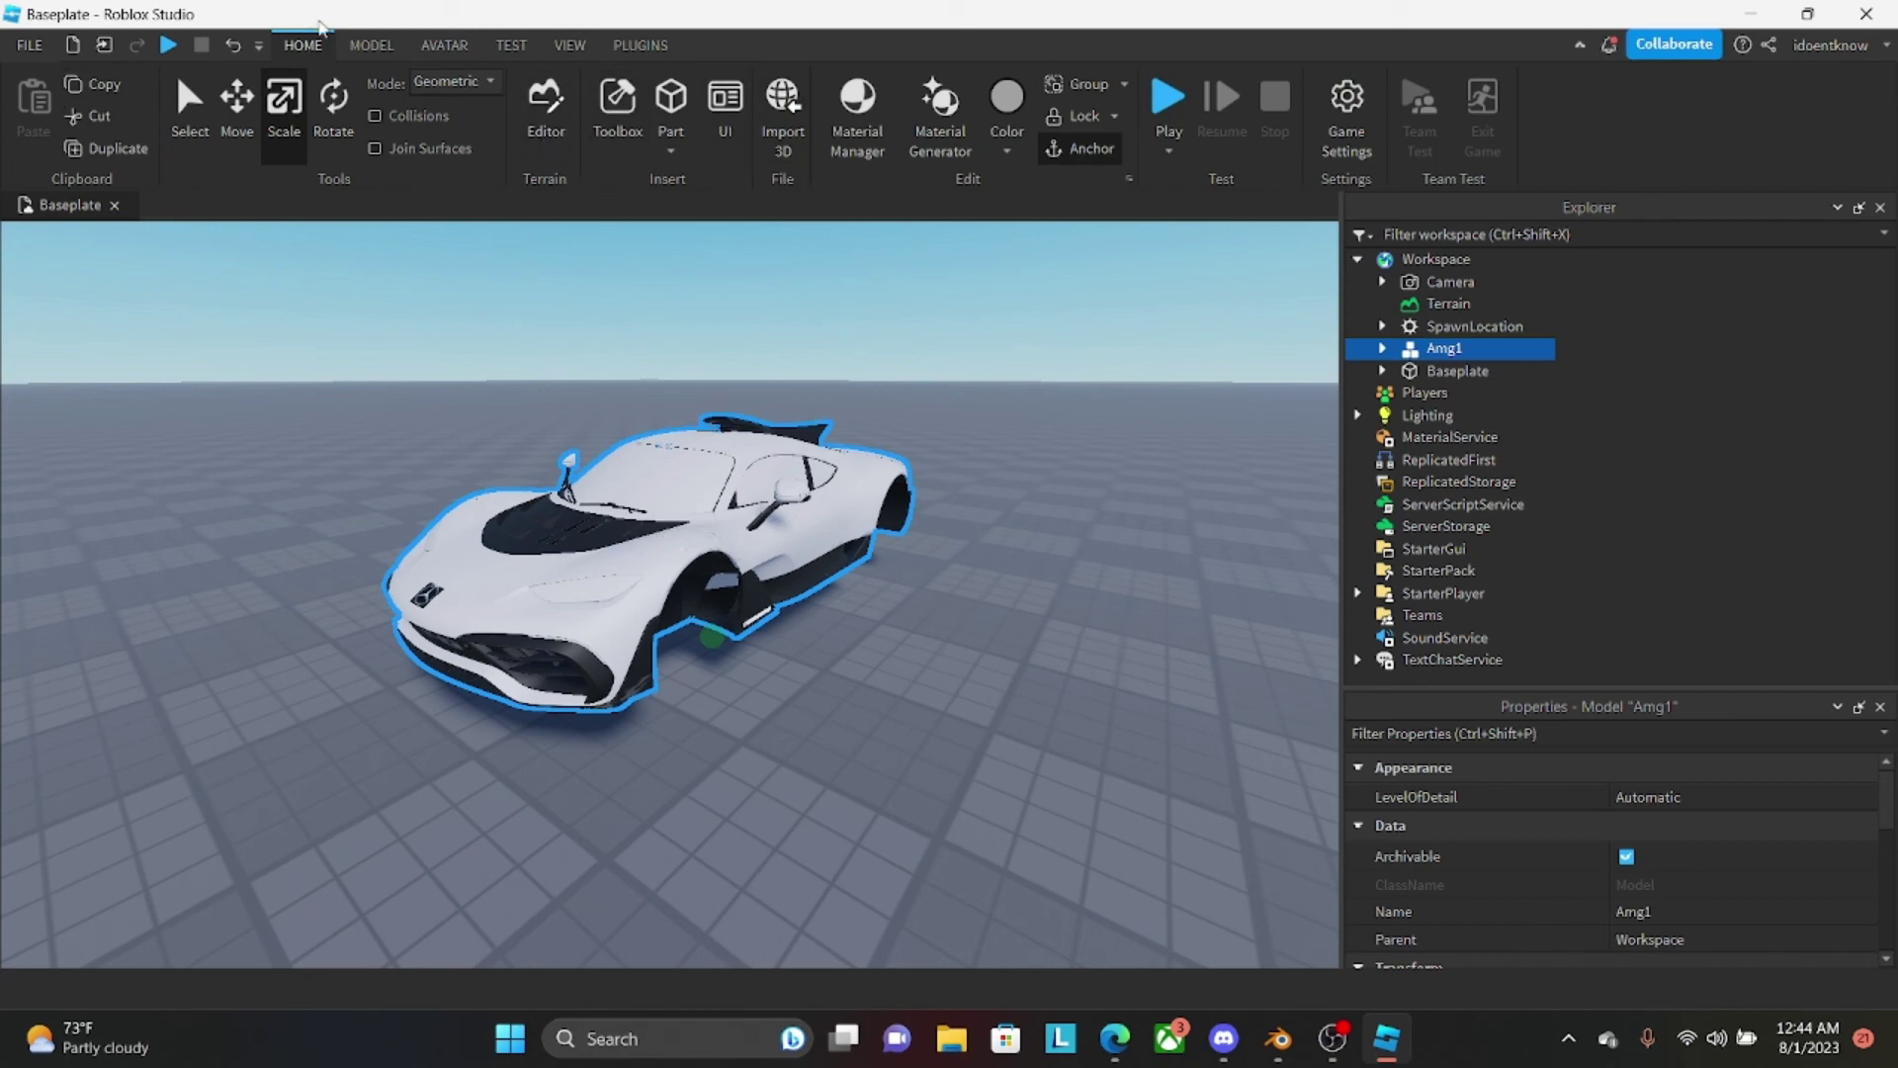
# Deselect the Amg1 model and examine the finished car body on the baseplate from near and far.
pyautogui.scroll(2, 913, 491)
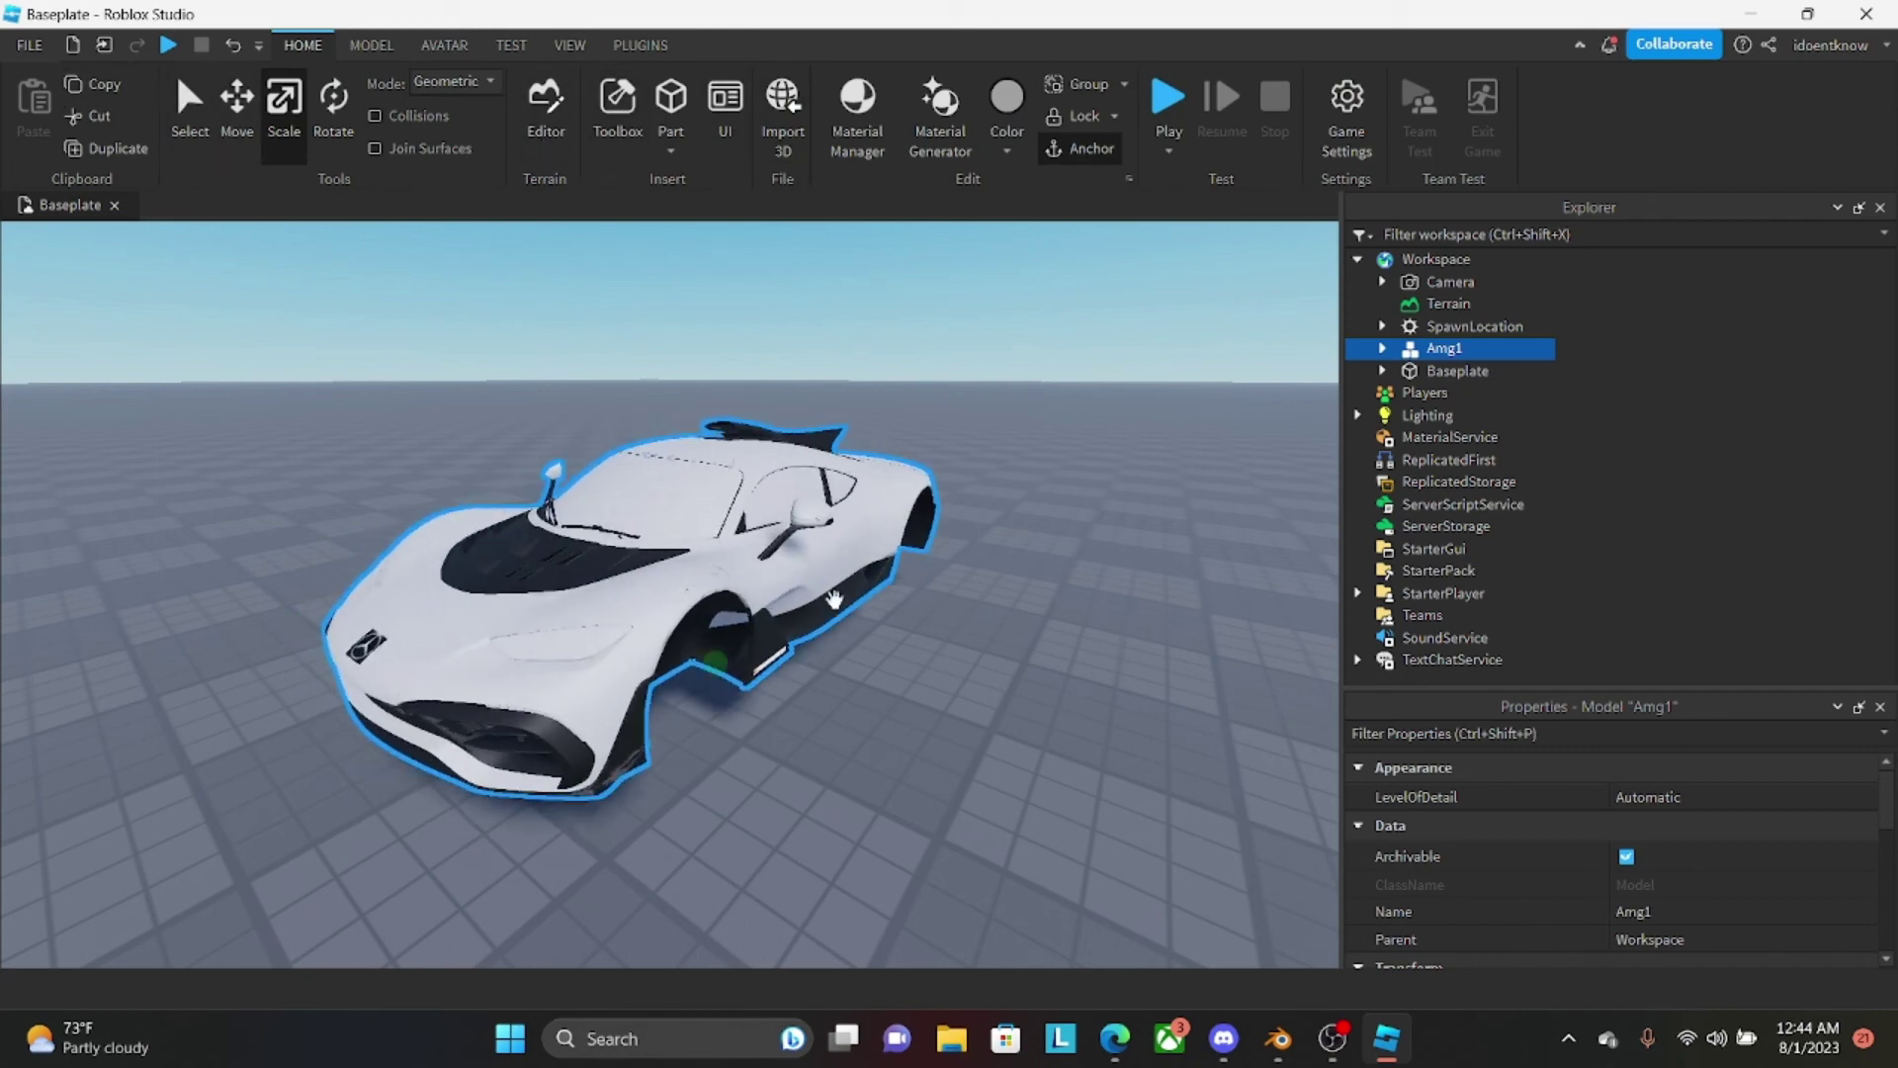
pyautogui.click(374, 45)
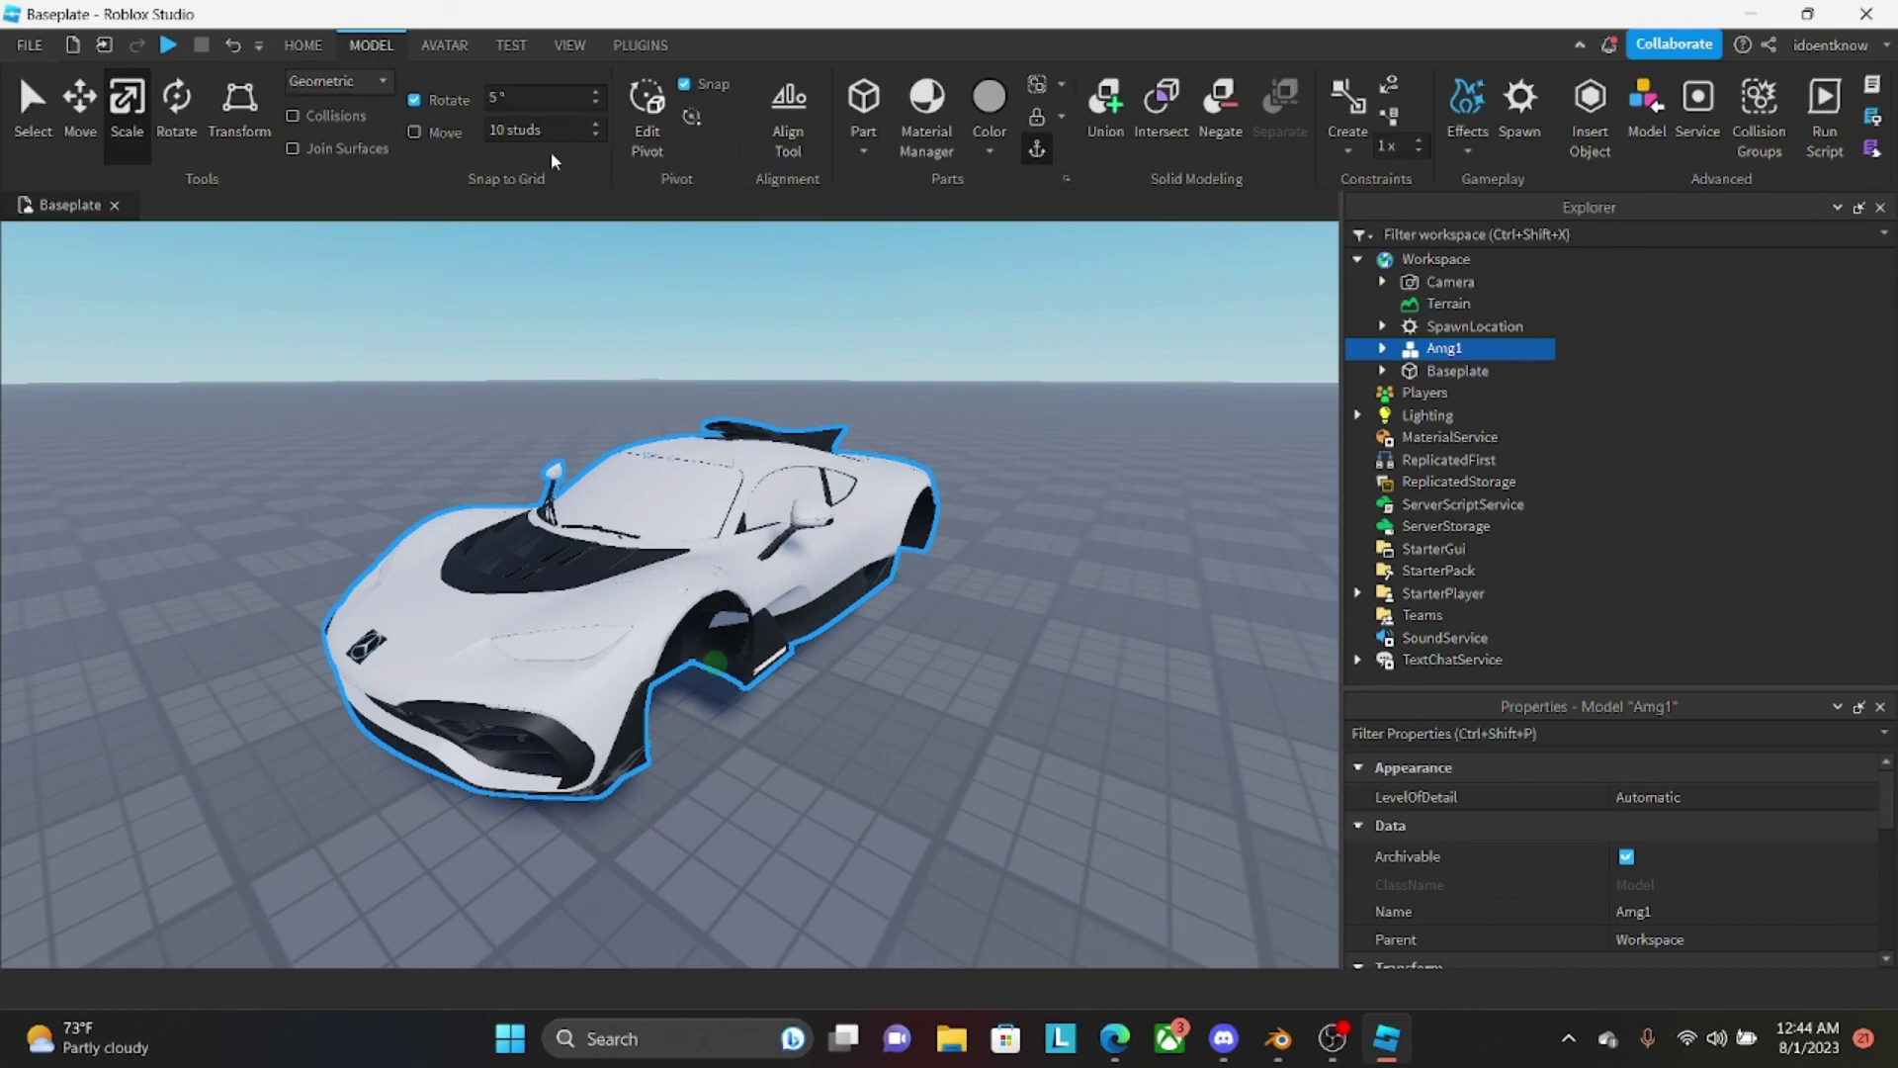
pyautogui.click(303, 45)
pyautogui.moveTo(822, 512); pyautogui.dragTo(1018, 700, button='right')
pyautogui.scroll(-3, 823, 517)
pyautogui.scroll(3, 823, 518)
pyautogui.scroll(5, 825, 520)
pyautogui.scroll(-5, 823, 518)
pyautogui.click(784, 527)
pyautogui.scroll(-5, 850, 563)
pyautogui.scroll(5, 847, 559)
pyautogui.scroll(3, 829, 558)
pyautogui.scroll(3, 829, 560)
pyautogui.scroll(-5, 829, 559)
pyautogui.scroll(3, 1017, 700)
pyautogui.scroll(-2, 1017, 700)
pyautogui.scroll(-2, 1018, 708)
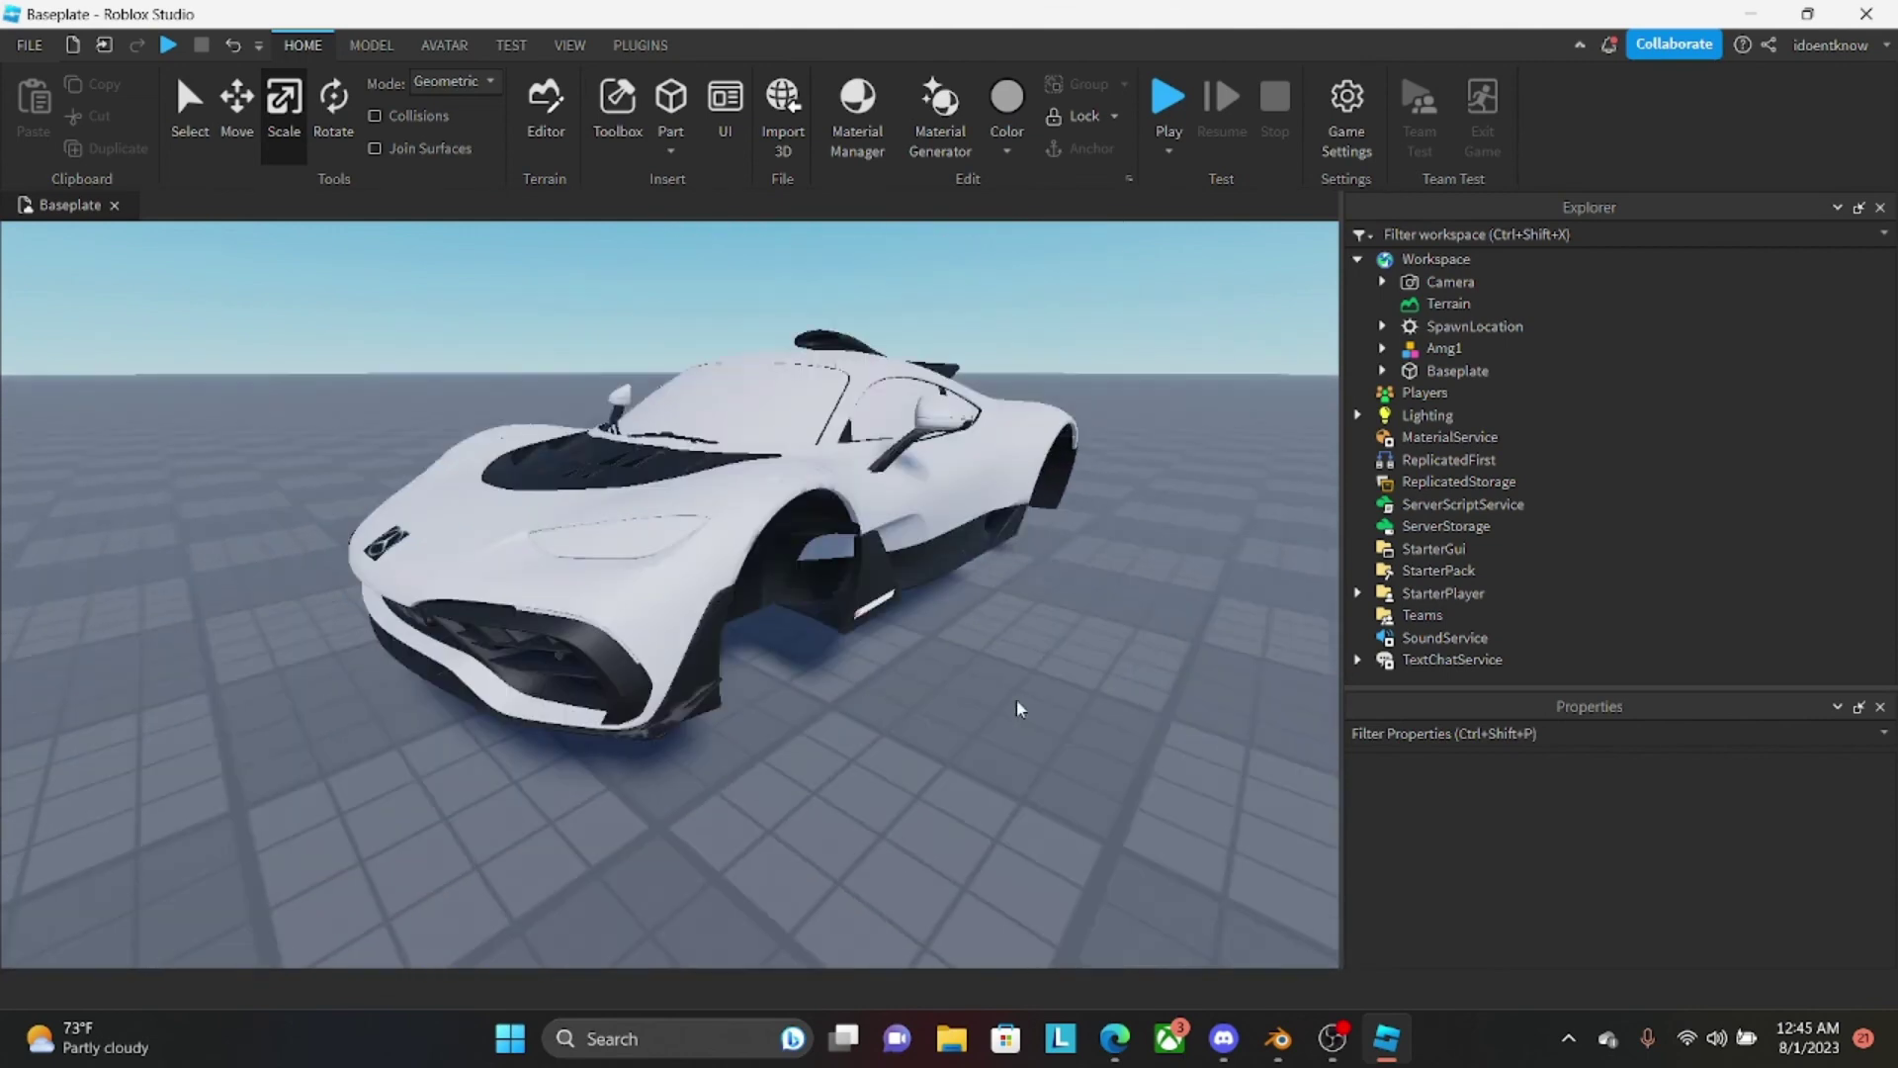